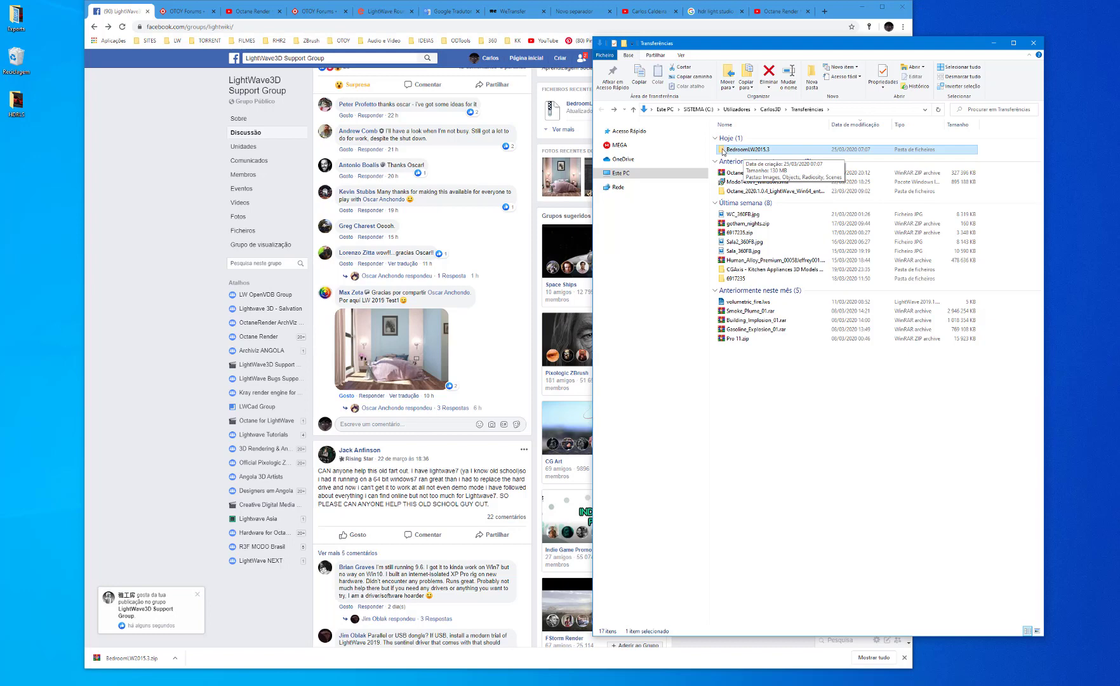
Step: Create a folder named "Oscar Scene" in the downloads folder and move the BedroomLW2015.3 folder into it
left_click(601, 112)
left_click(811, 76)
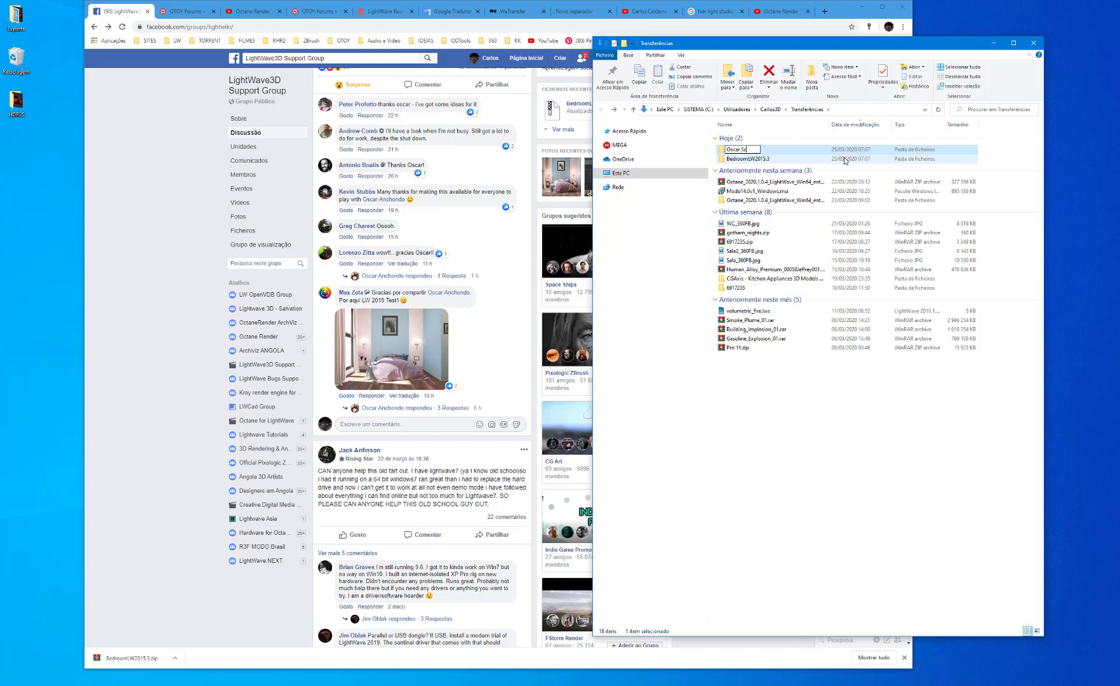
type("Oscar Scene")
left_click_drag(845, 159, 743, 152)
double_click(743, 151)
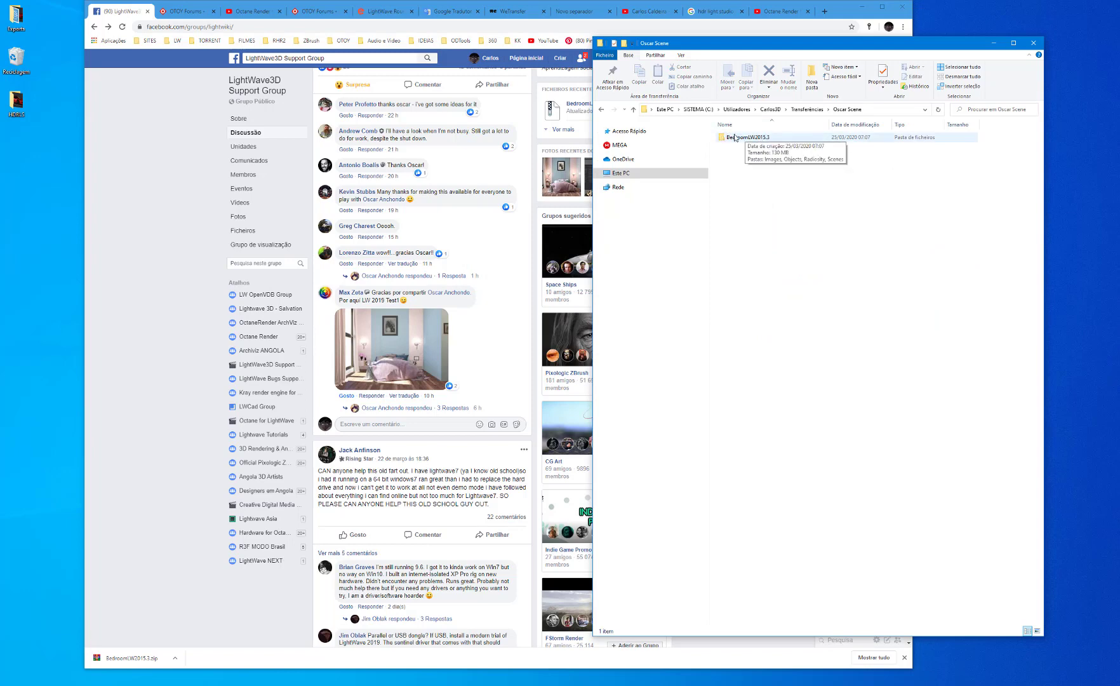
Step: Duplicate the BedroomLW2015.3 folder and rename the copy as "BedroomLW2019 Nativo"
left_click(731, 141)
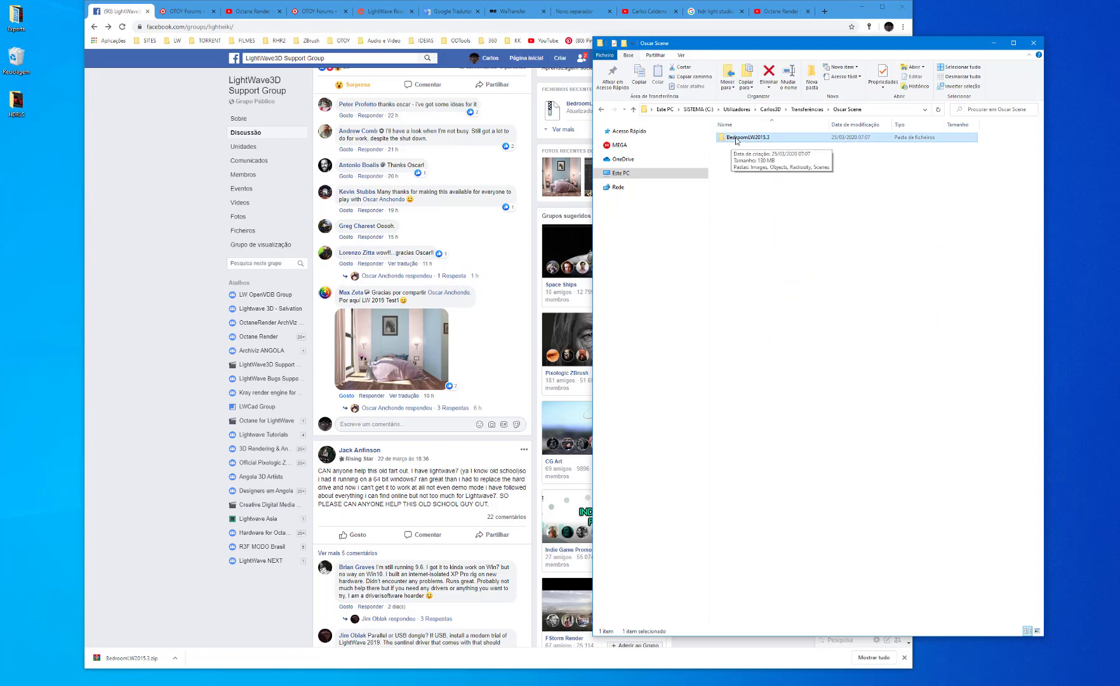
key("ctrl+c")
key("ctrl+v")
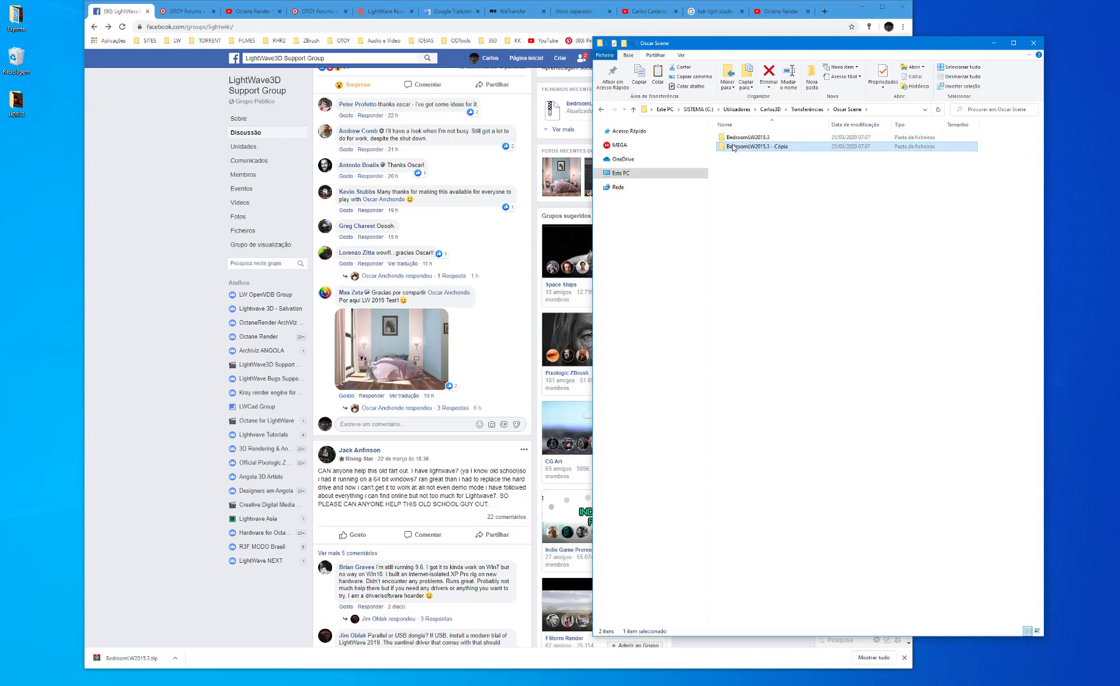
left_click(767, 148)
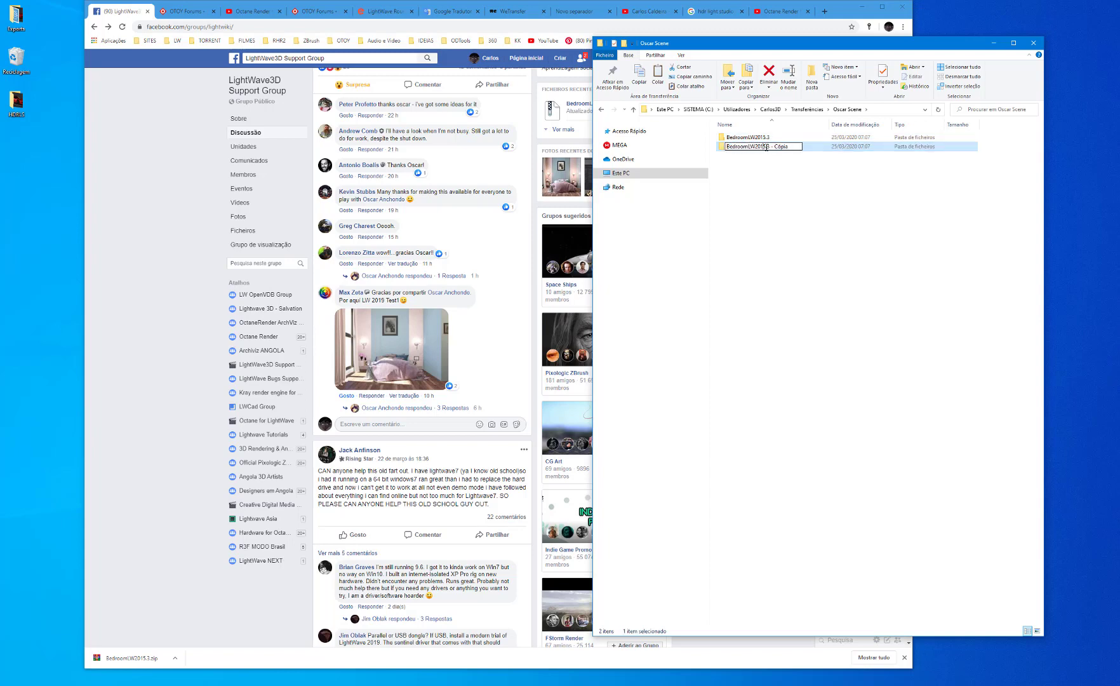
type("9 Nativo")
Step: In the Objects folder of BedroomLW2019 Nativo, add the prefix LW19_ to the Bed, Curtains, Lamp and LumPanel object files
double_click(810, 145)
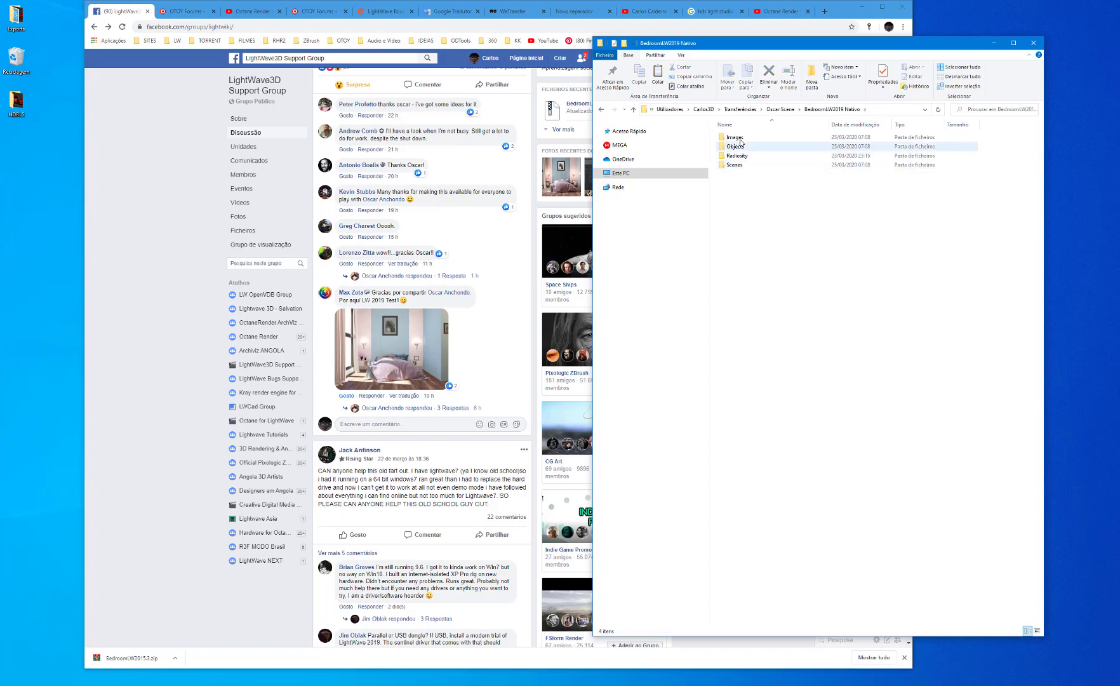
left_click(741, 150)
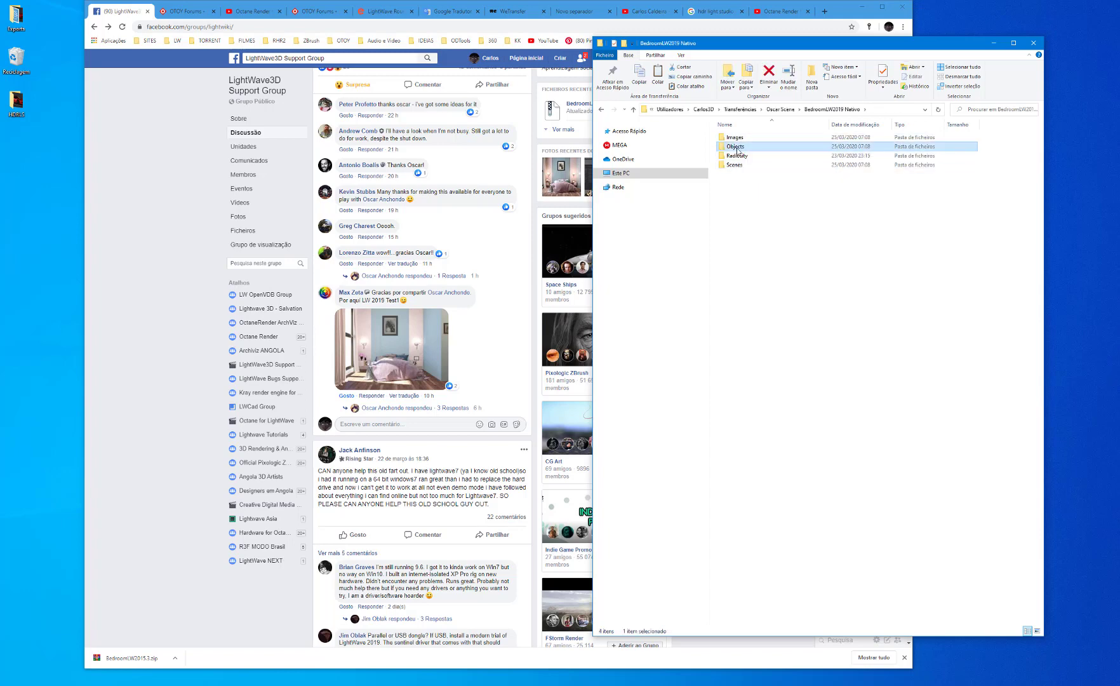
double_click(737, 146)
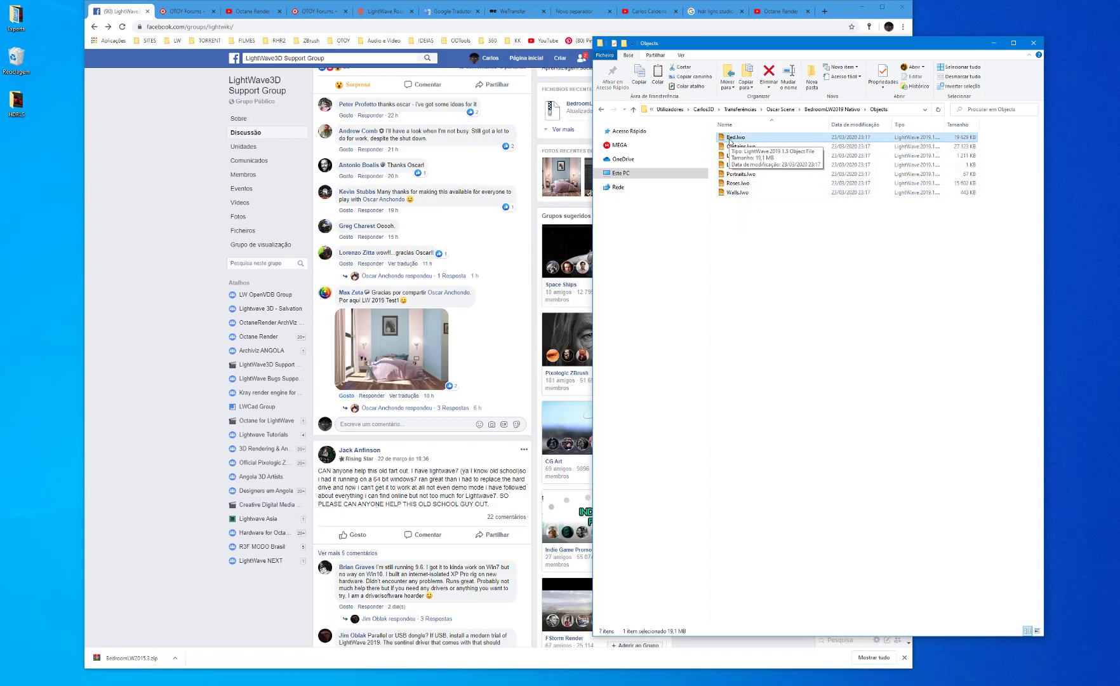
key("F2")
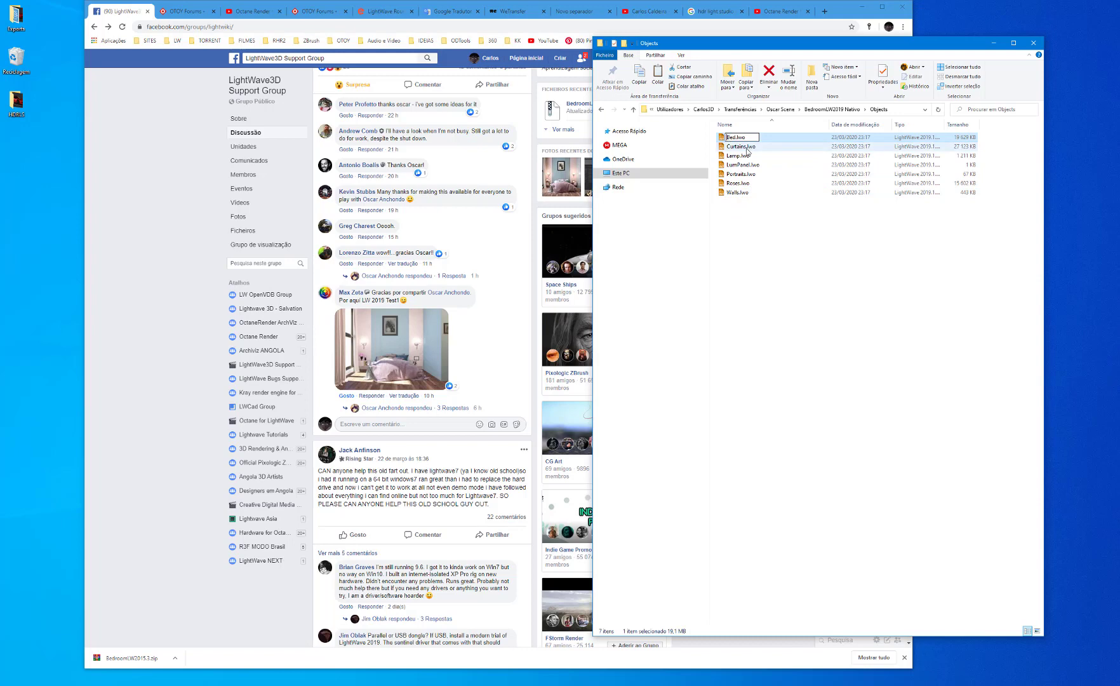
type("LW19")
key("Tab")
left_click(728, 138)
type("LW19_")
key("Tab")
left_click(735, 138)
key("ctrl+v")
left_click(735, 147)
key("F2")
key("Home")
key("ctrl+v")
Step: Add the prefix LW19_ to the Portraits, Roses and Walls object files
left_click(729, 174)
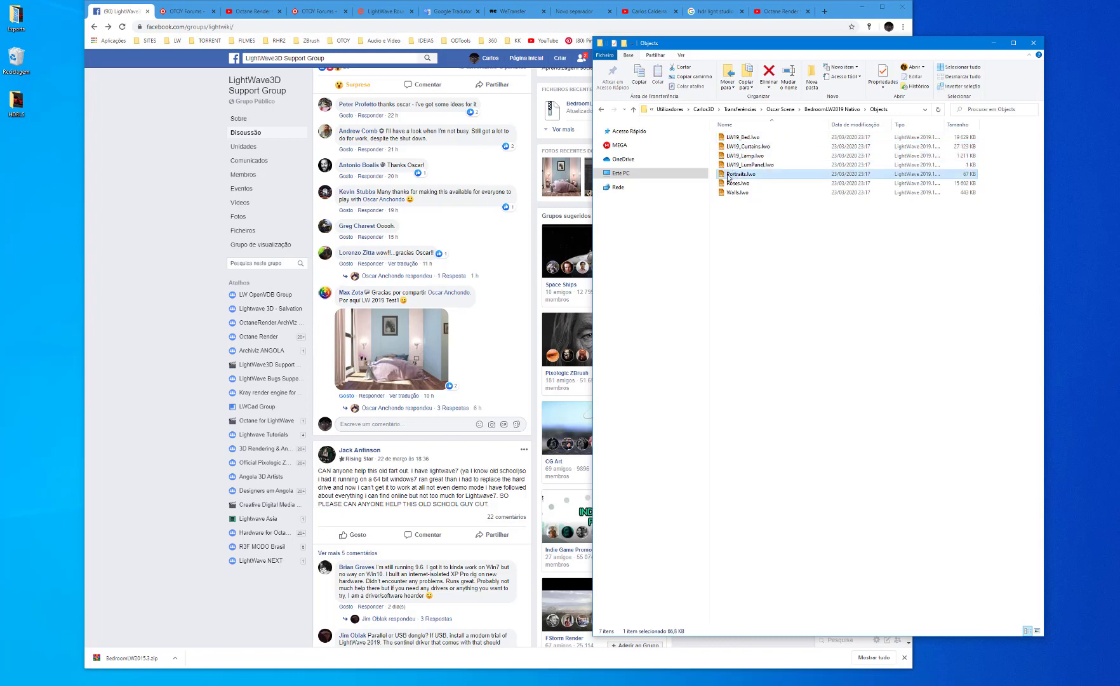
type("LW19_")
key("Tab")
left_click(728, 183)
type("LW19_")
key("Tab")
left_click(728, 193)
type("LW19_")
left_click(789, 252)
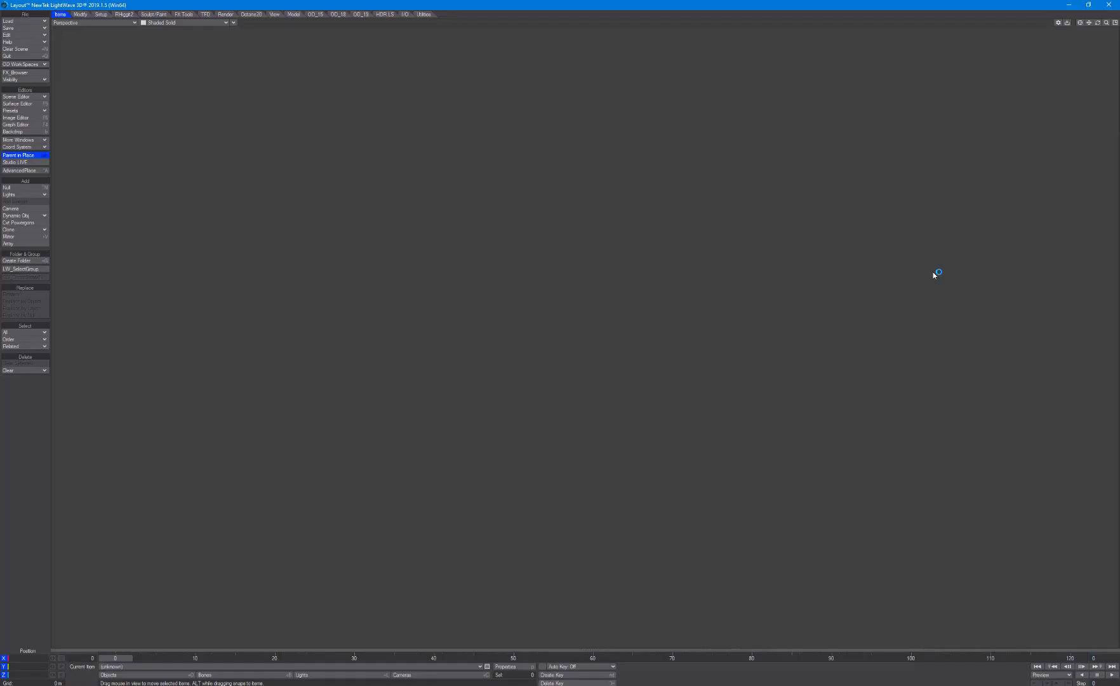
Step: While choosing a scene to load in LightWave Layout, rename Bedroom.lws in the BedroomLW2019 Nativo Scenes folder as "Bedroom LW2019.lws"
left_click(25, 22)
left_click(24, 23)
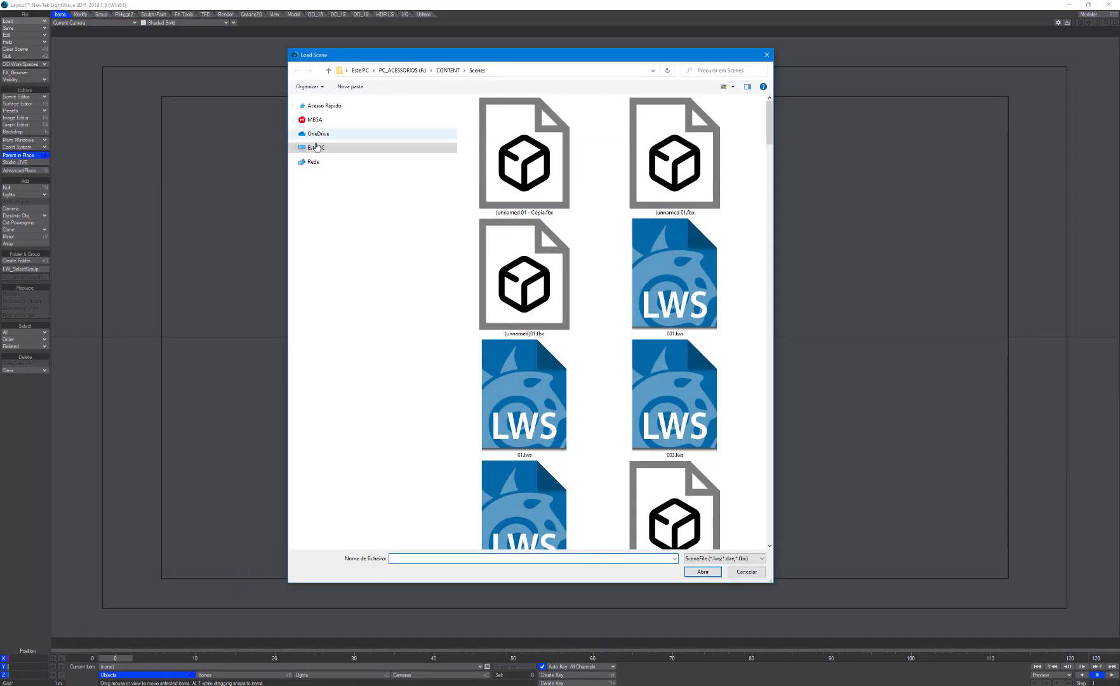
left_click(316, 147)
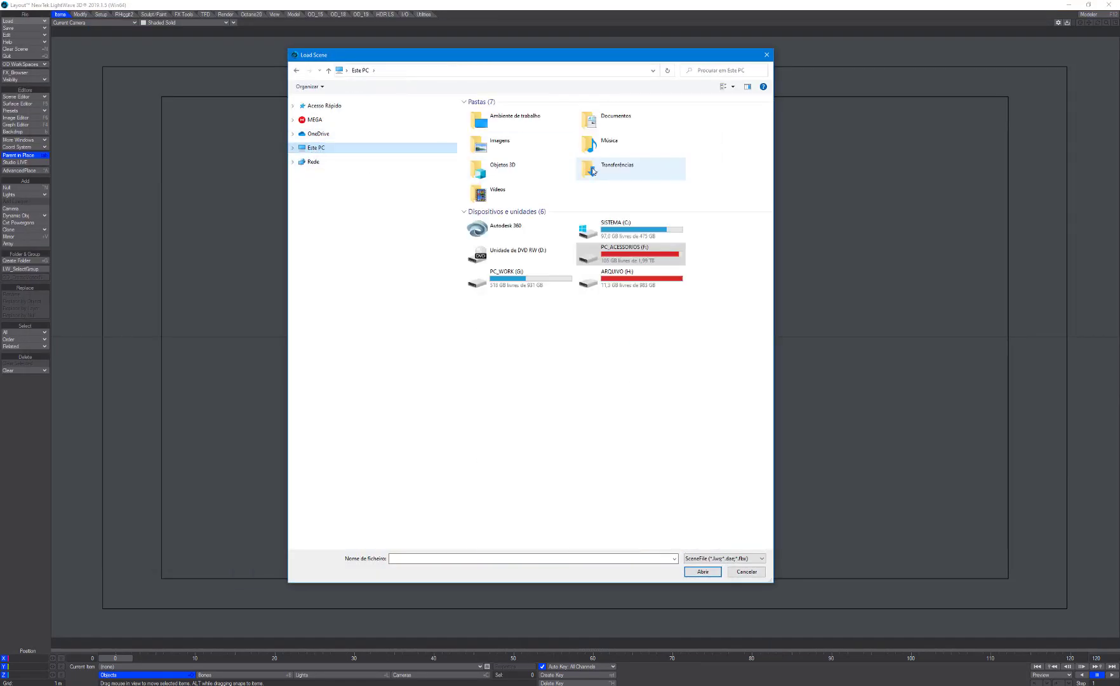
double_click(607, 167)
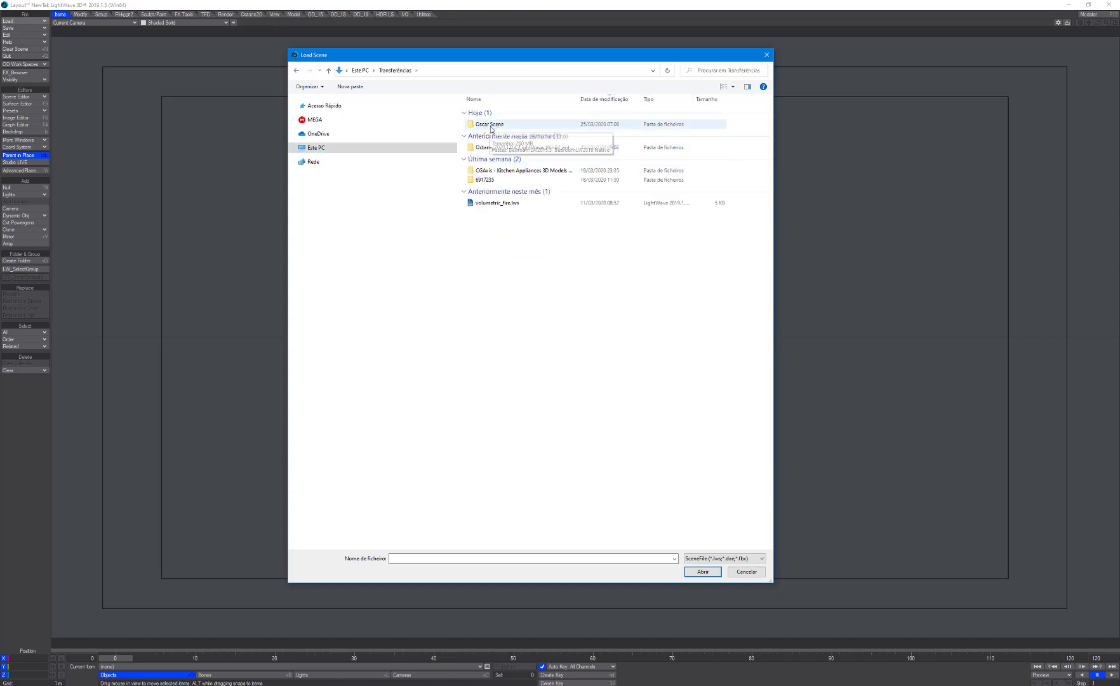
double_click(492, 124)
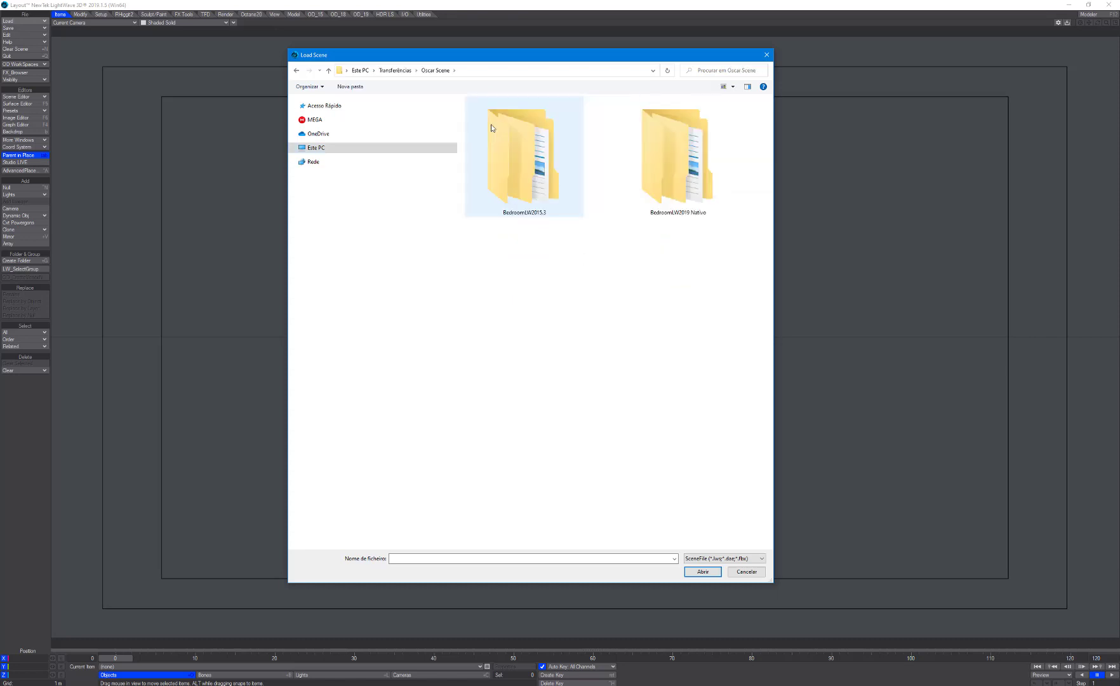
double_click(670, 166)
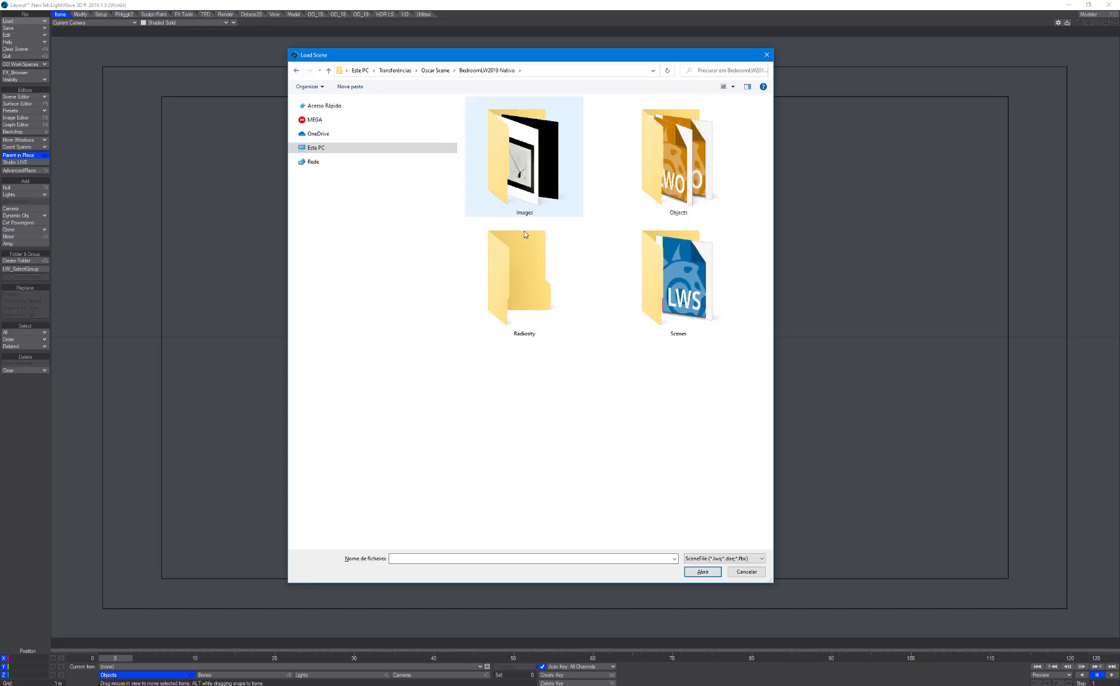
double_click(679, 300)
left_click(496, 113)
left_click(499, 112)
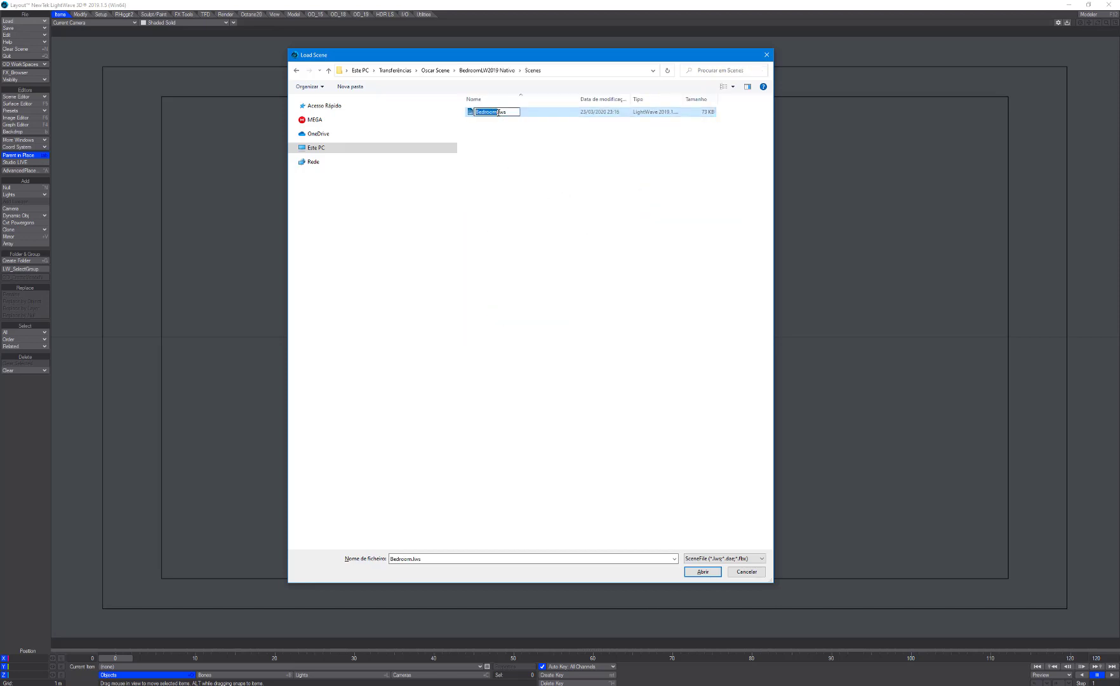
type("LW2019")
left_click(511, 147)
Step: Load the Bedroom LW2019 scene, declining both the content directory change and the safe copy
double_click(505, 115)
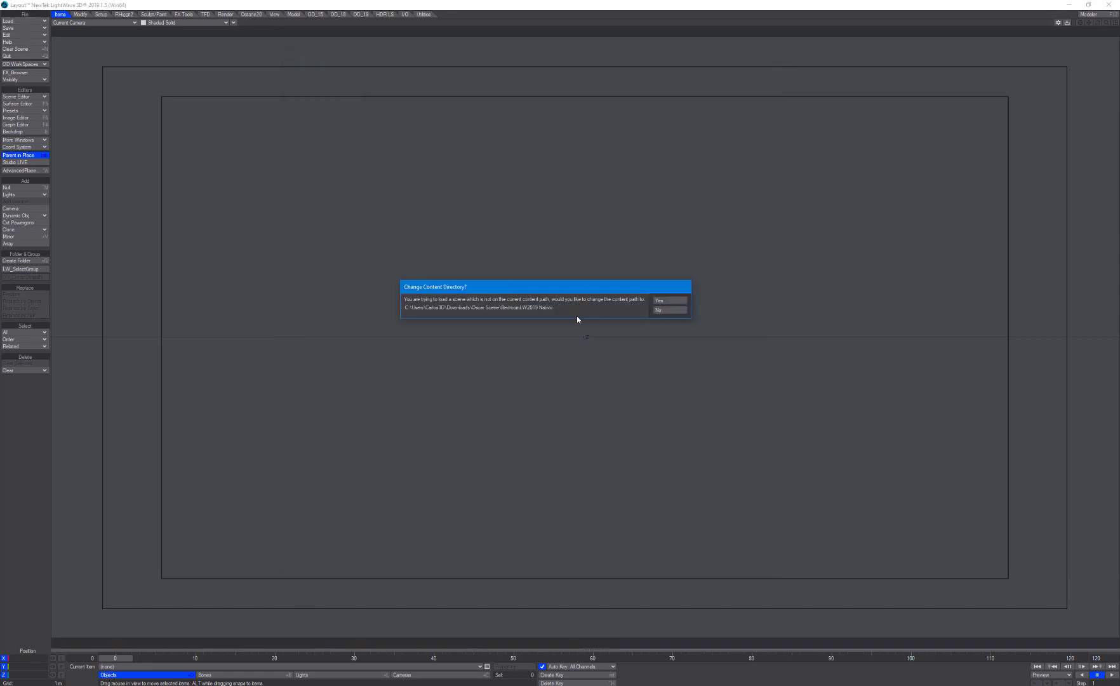
left_click(668, 314)
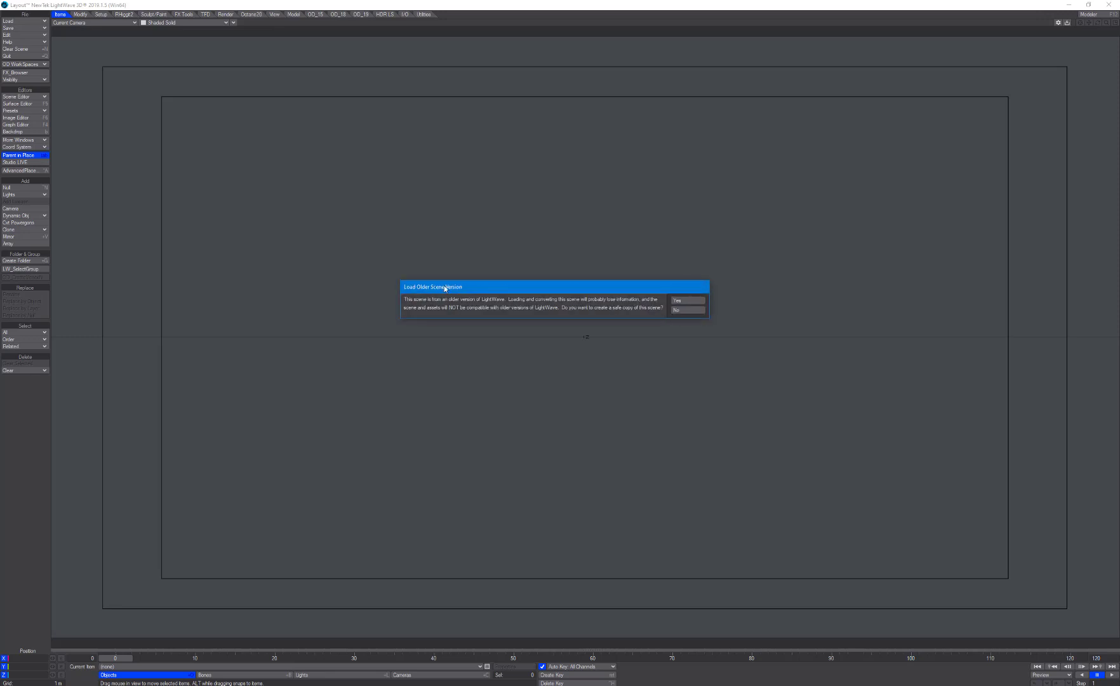
left_click(689, 310)
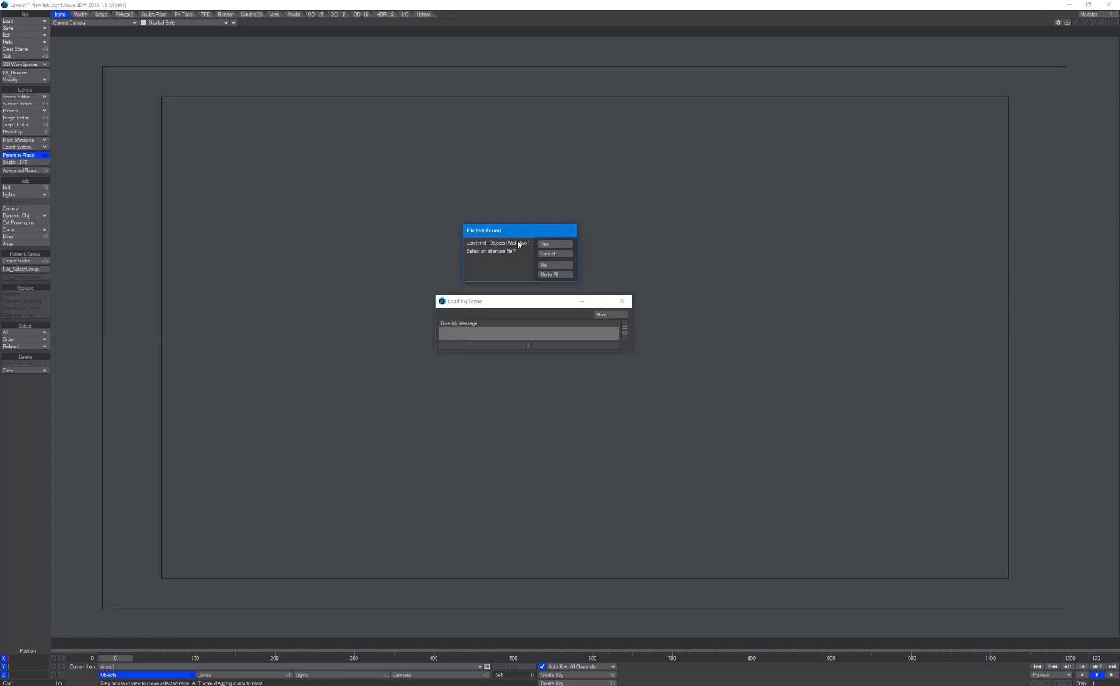
Step: Replace the missing Walls.lwo with LW19_Walls.lwo from the Objects folder of BedroomLW2019 Nativo
left_click(564, 245)
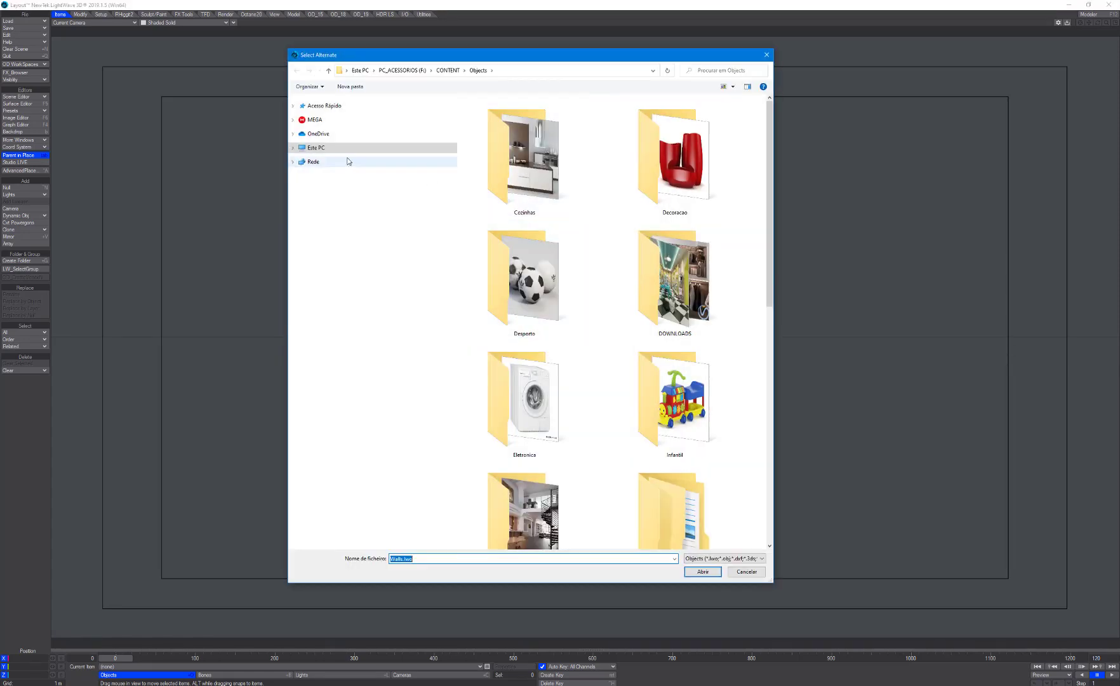
left_click(316, 149)
double_click(590, 164)
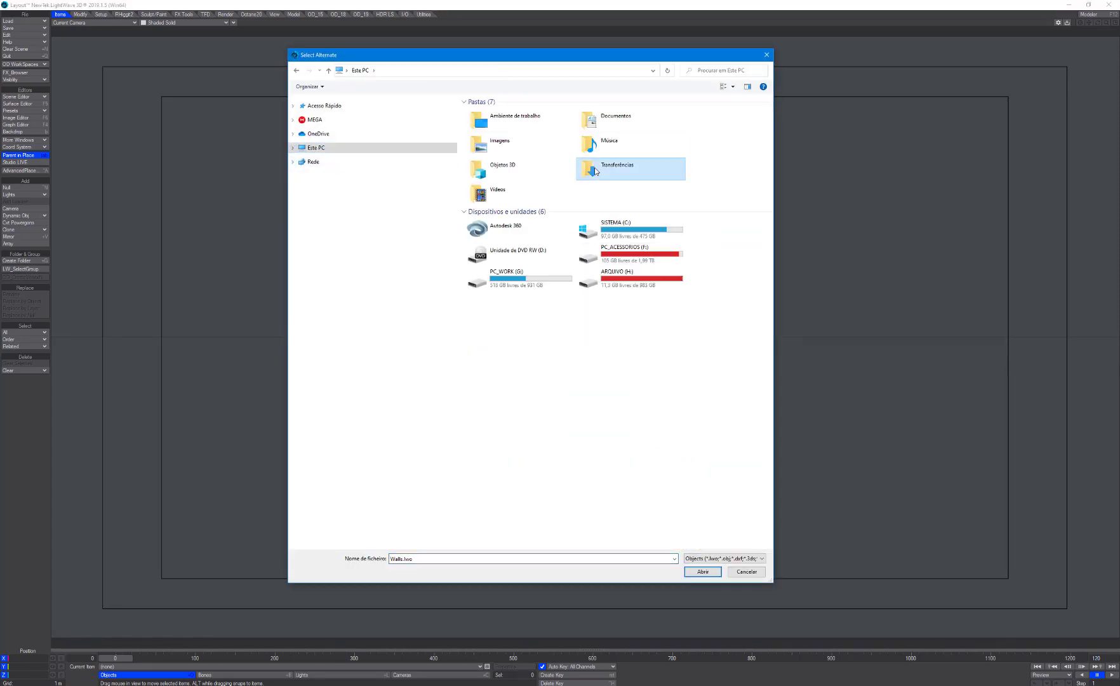
double_click(480, 125)
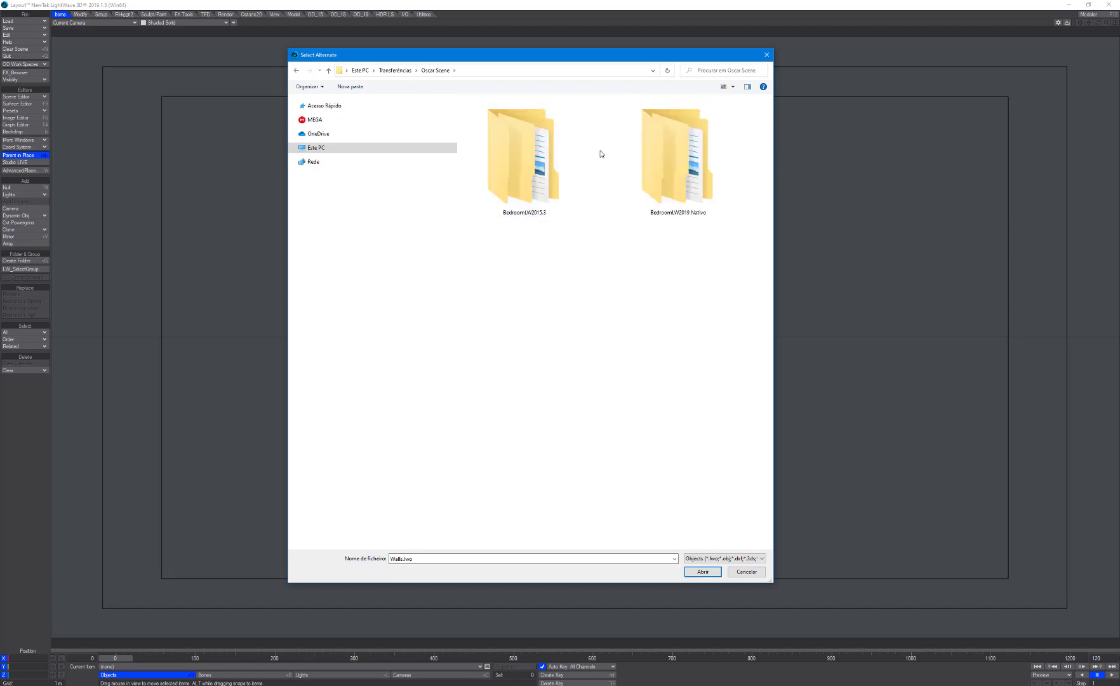
double_click(677, 159)
double_click(677, 159)
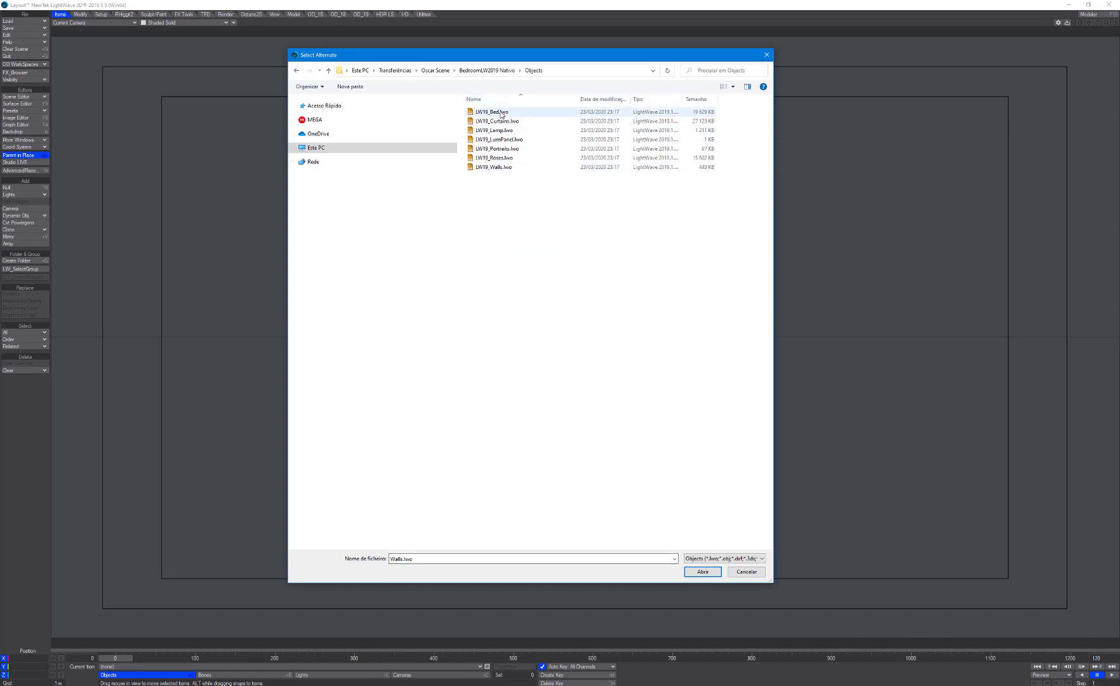
double_click(495, 167)
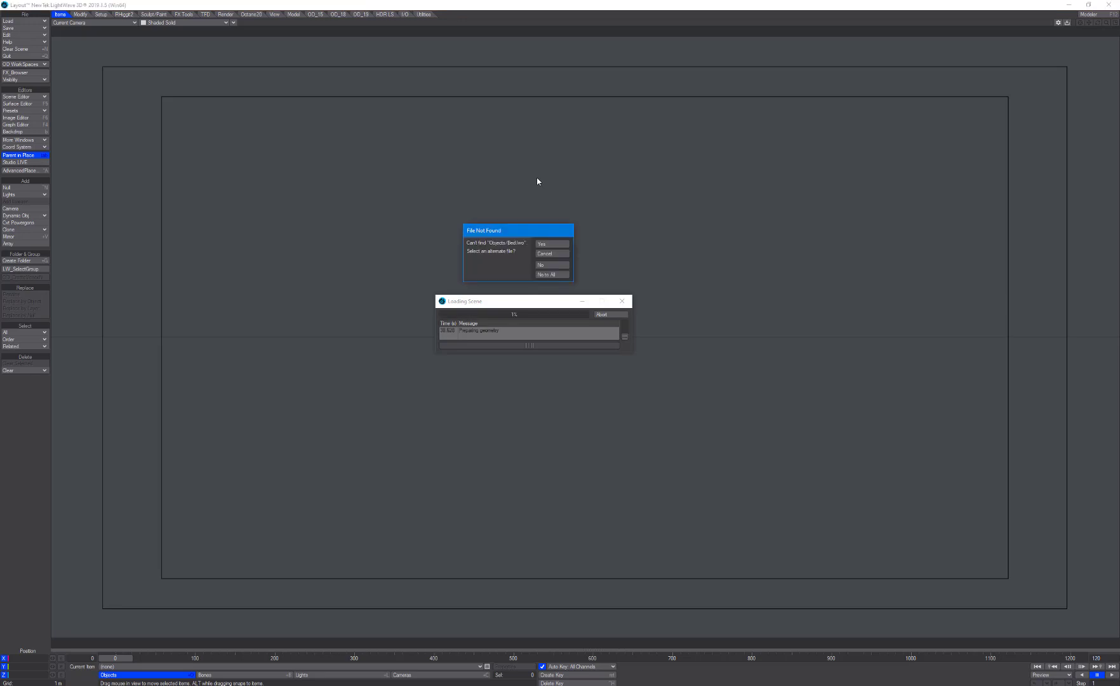
Step: Choose LW19_Bed.lwo, LW19_Lamp.lwo and LW19_Roses.lwo as the alternates for the missing bed, lamp and roses objects
left_click(563, 246)
double_click(492, 112)
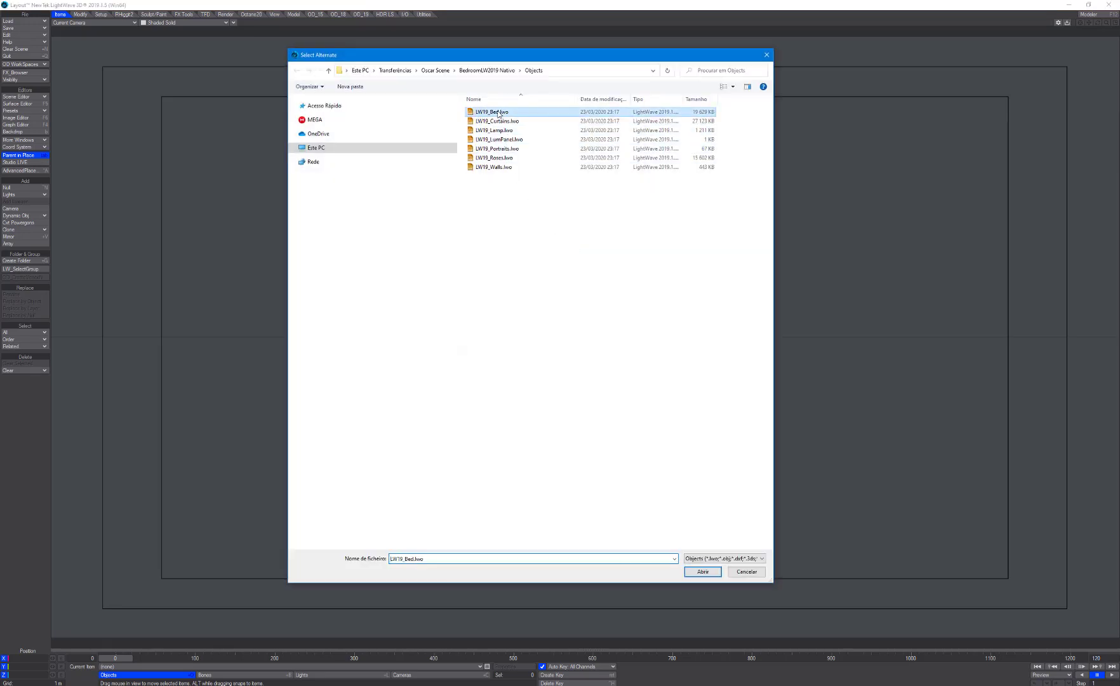
left_click(555, 244)
left_click(505, 131)
double_click(505, 131)
left_click(550, 246)
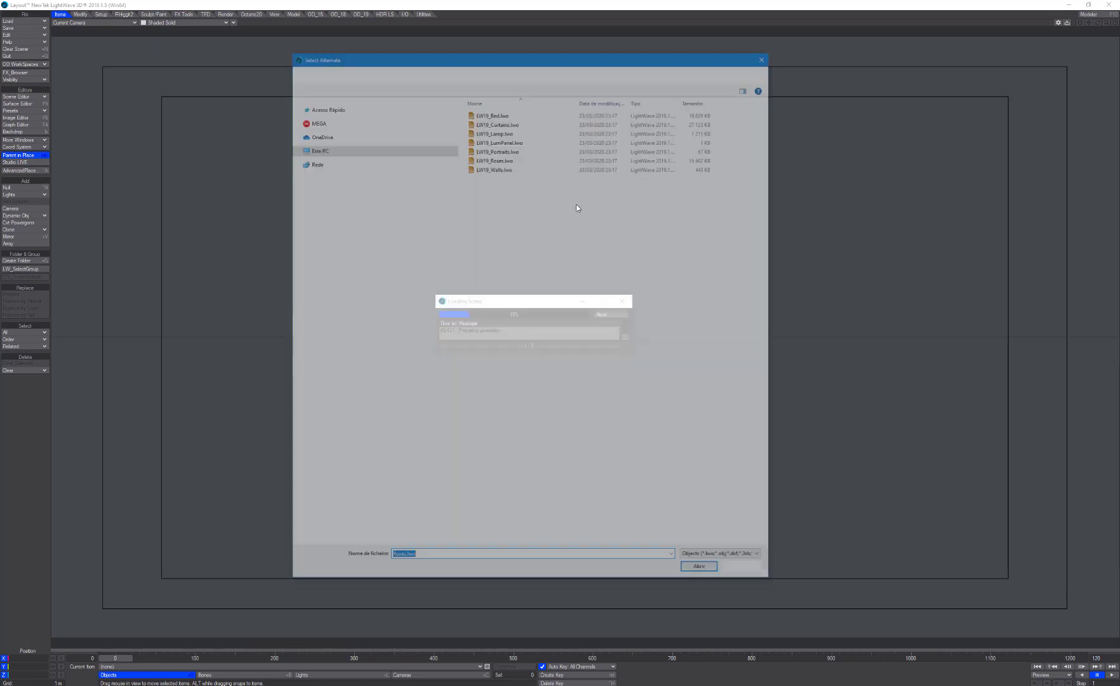
double_click(501, 158)
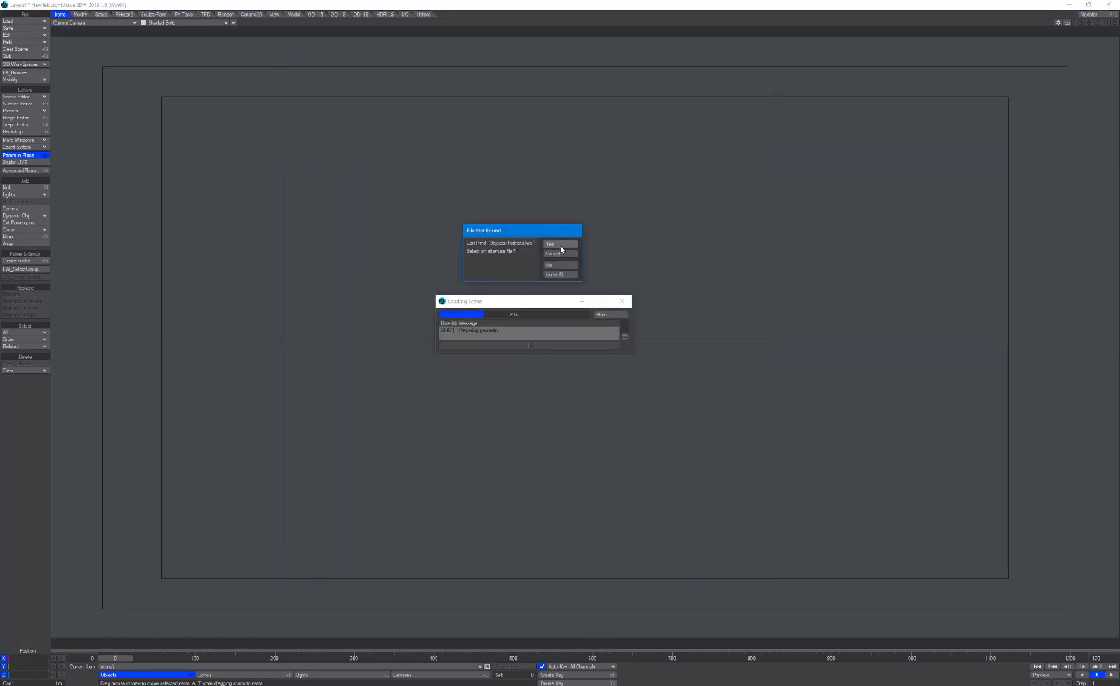
Step: Choose LW19_Portraits.lwo, LW19_Curtains.lwo and LW19_LumPanel.lwo as the alternates for the missing portraits, curtains and luminous panel objects
left_click(561, 245)
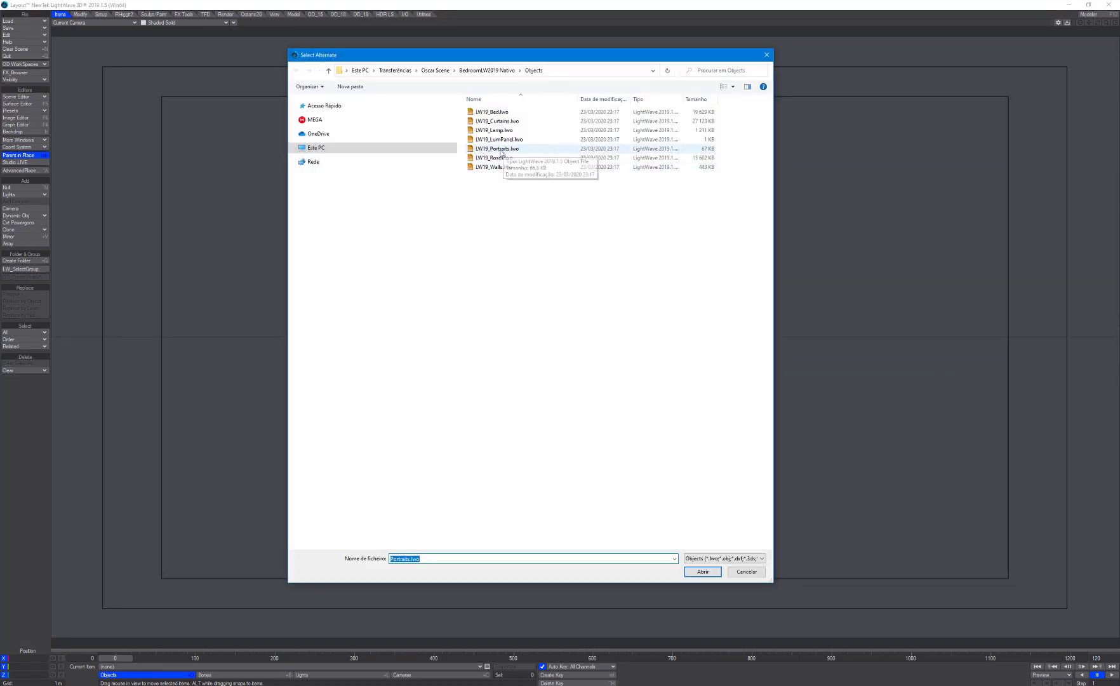
double_click(502, 149)
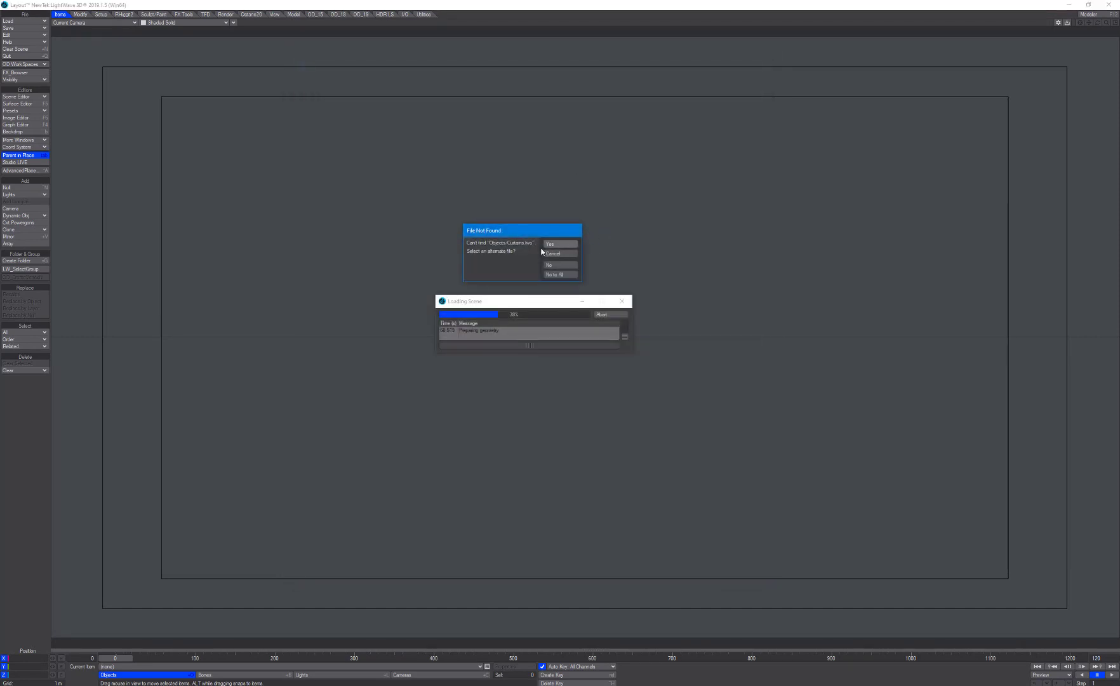
left_click(560, 245)
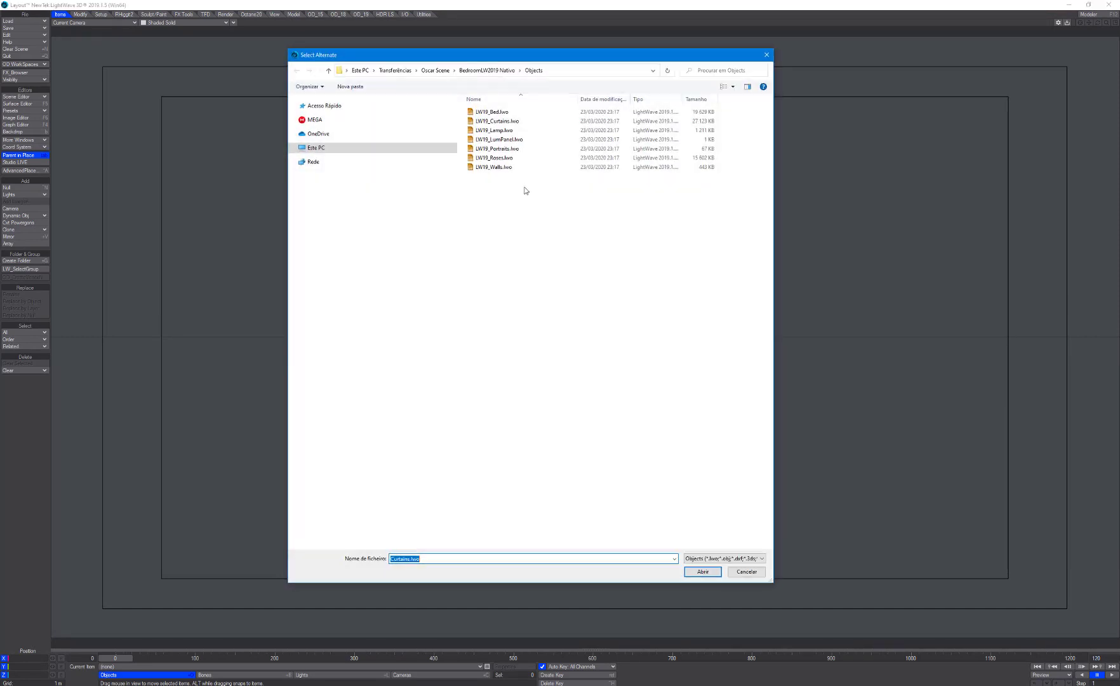
double_click(505, 121)
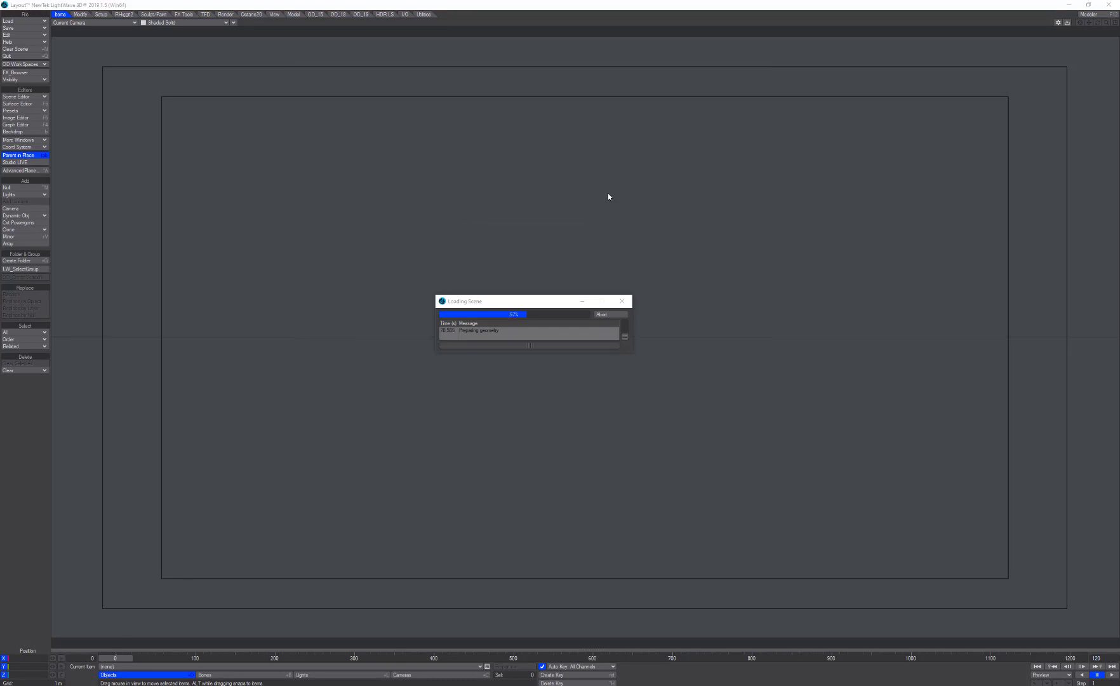
left_click(562, 244)
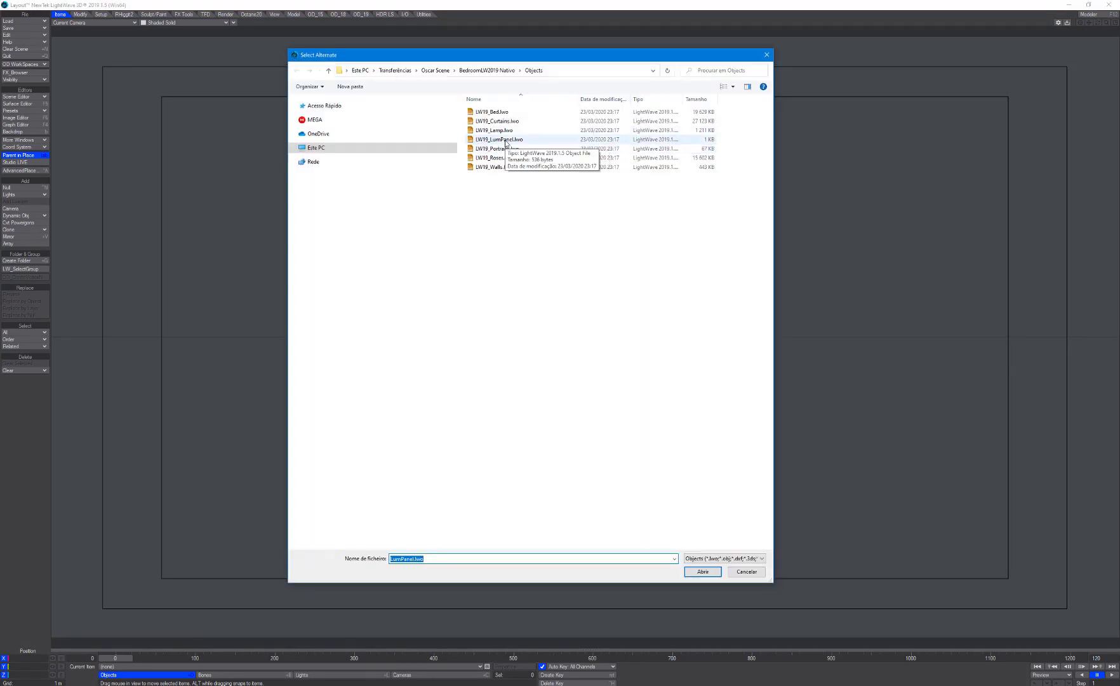
double_click(502, 139)
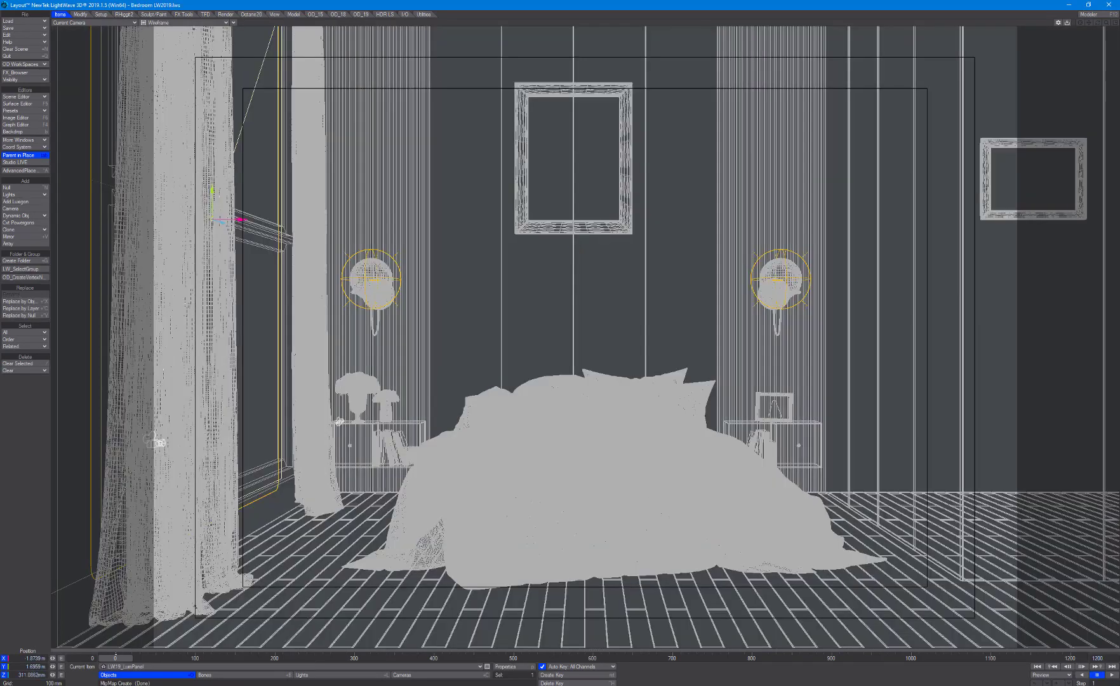
Step: Display the camera view as Shaded Solid and open the Scene Editor with its item list filling the whole window
left_click(168, 22)
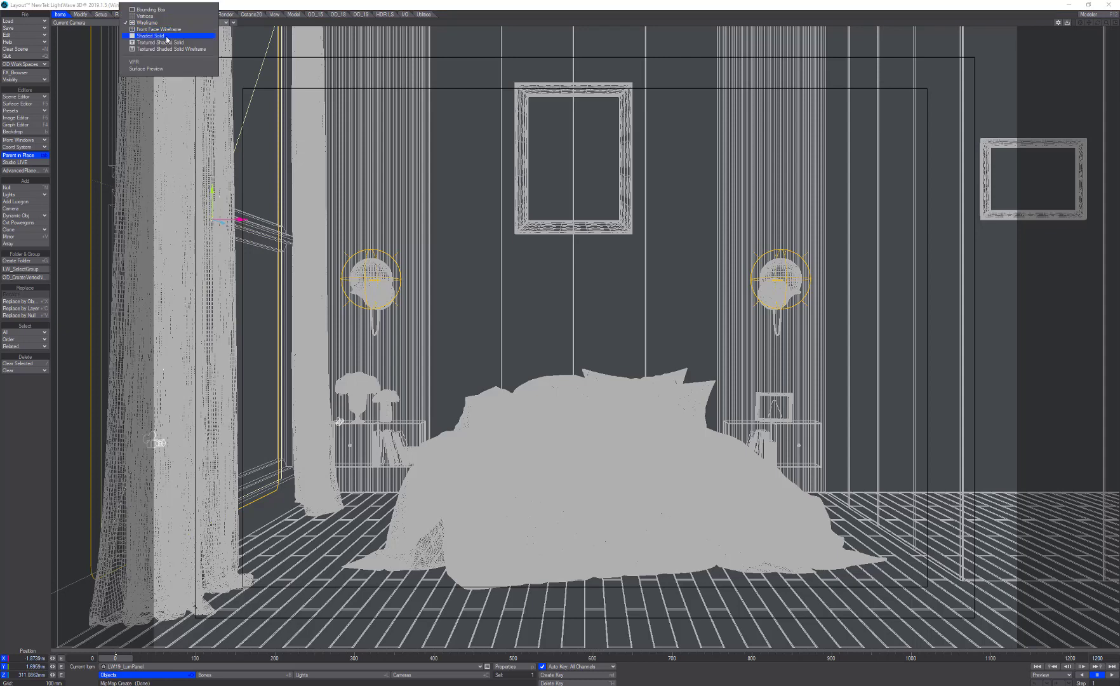
left_click(159, 36)
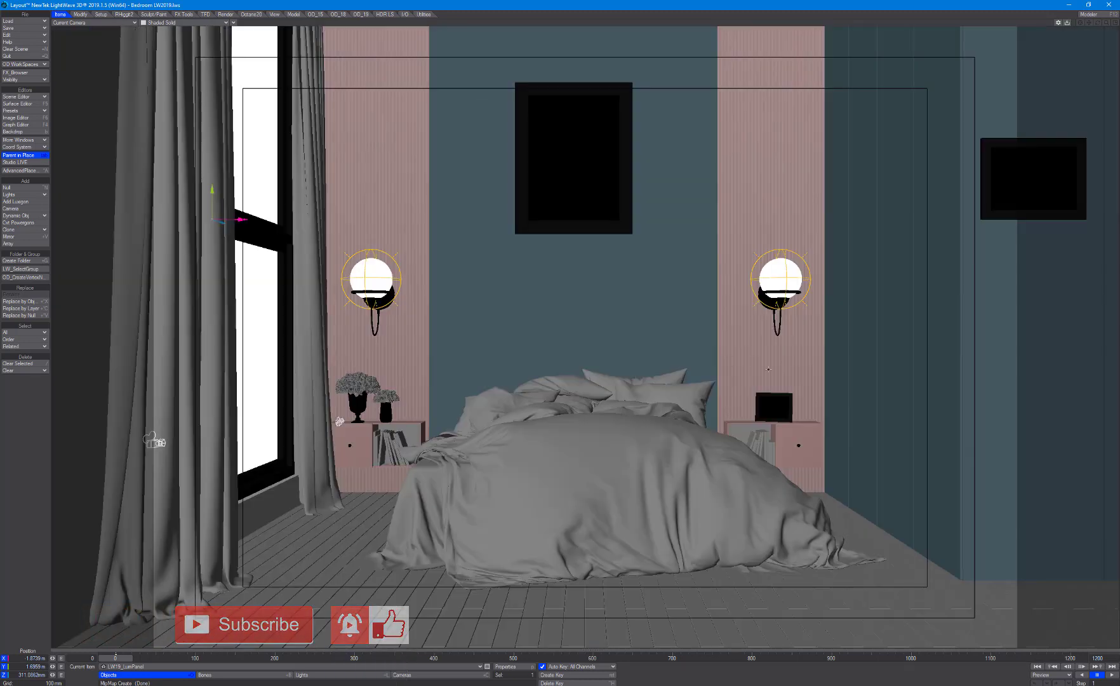
left_click(25, 97)
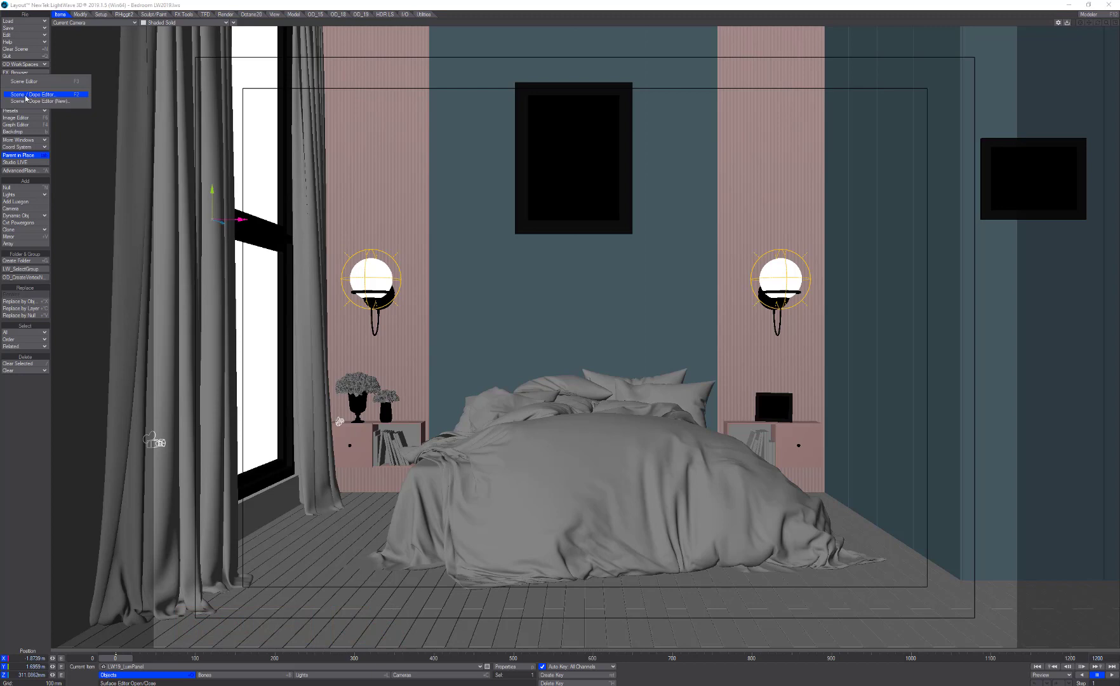
left_click(78, 98)
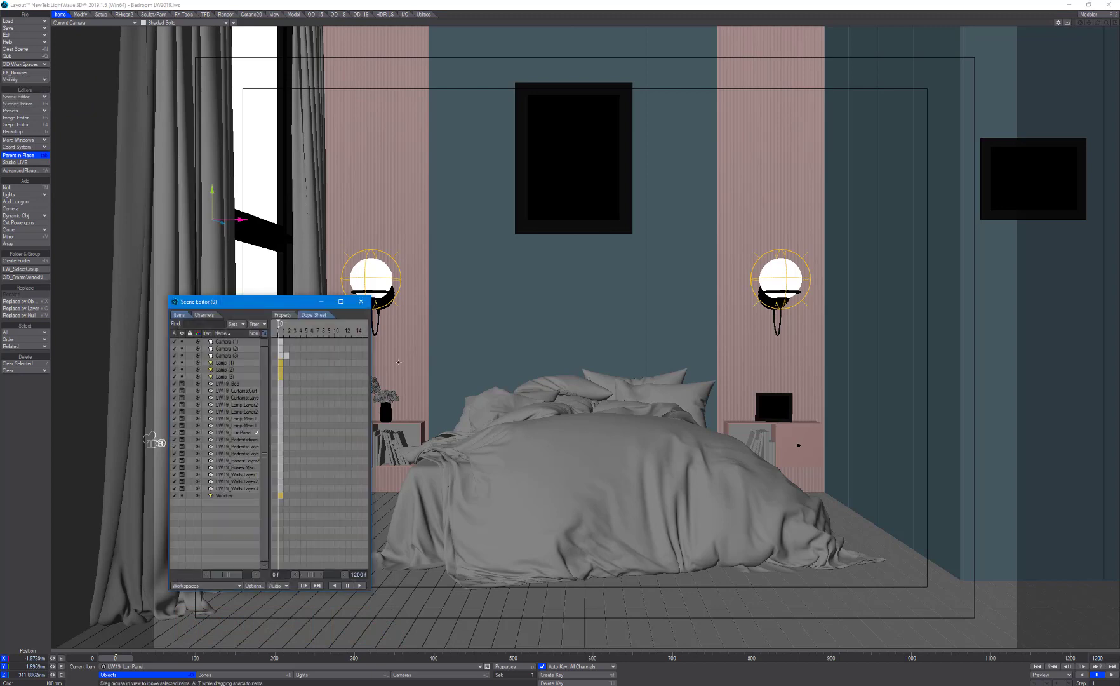
left_click_drag(274, 410, 435, 400)
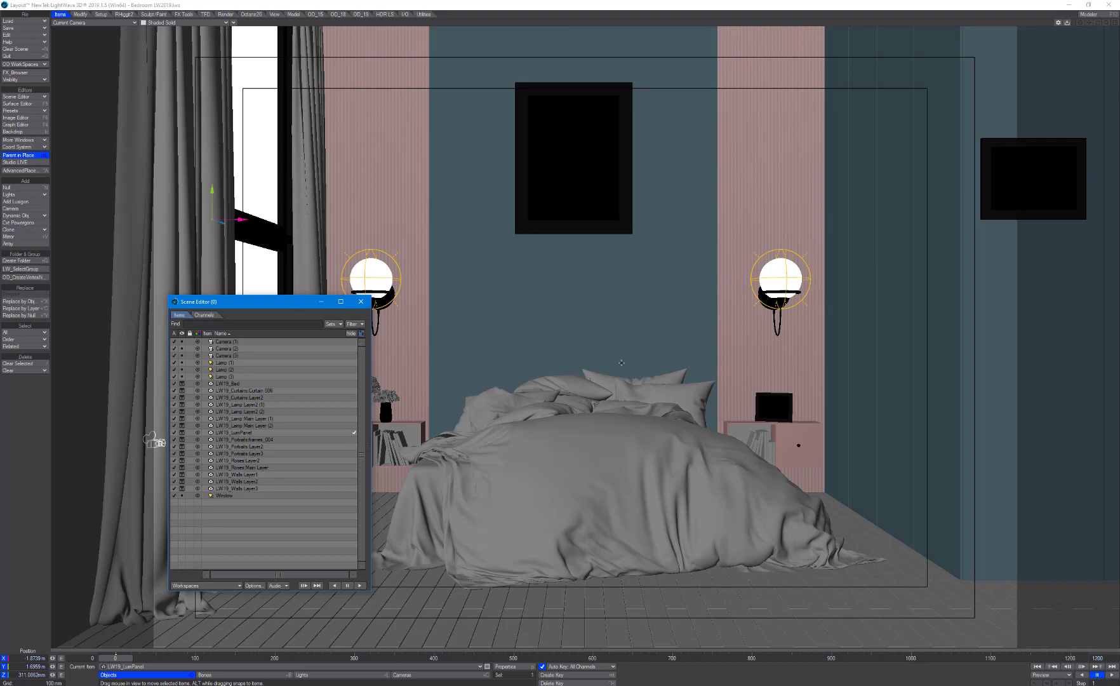
Step: Switch the viewport to Perspective and frame the whole bedroom from above
key("4")
mouse_move(622, 363)
left_mouse_down("alt")
mouse_move(508, 362)
mouse_move(621, 374)
left_mouse_up("alt")
scroll(508, 362, "down", 3)
left_click_drag(614, 462, 499, 452, "alt")
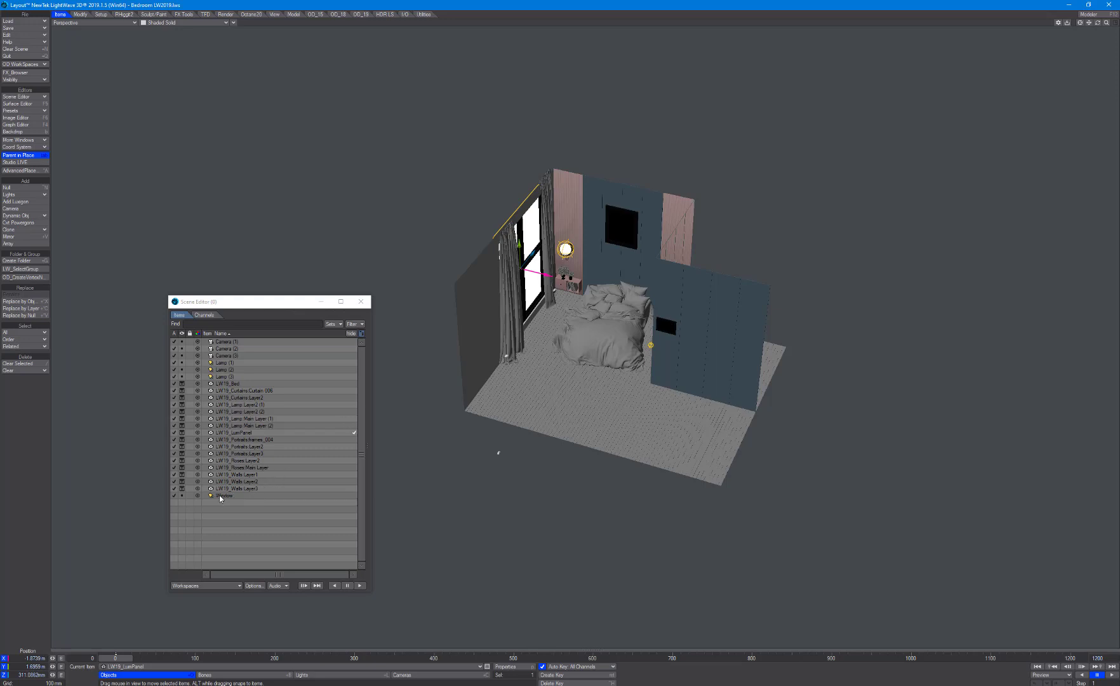
Step: Group the Window light and Lamp (1), (2) and (3) under the name Lights and Cameras
left_click(239, 496)
left_click(252, 377, "ctrl")
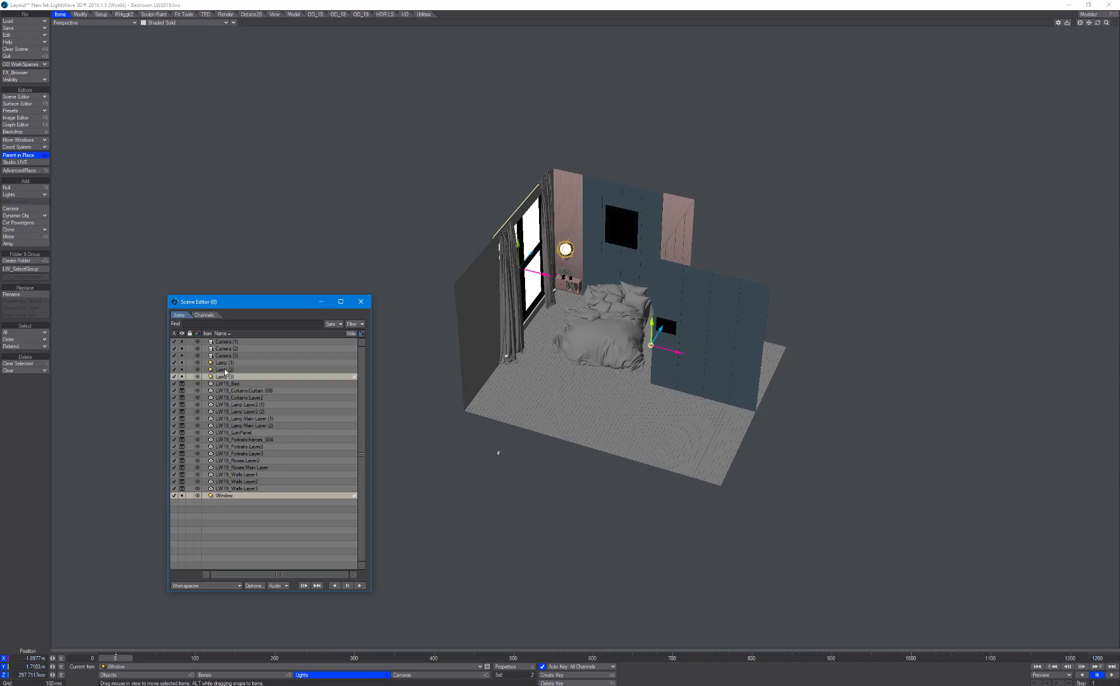
left_click(253, 370, "ctrl")
left_click(252, 362, "ctrl")
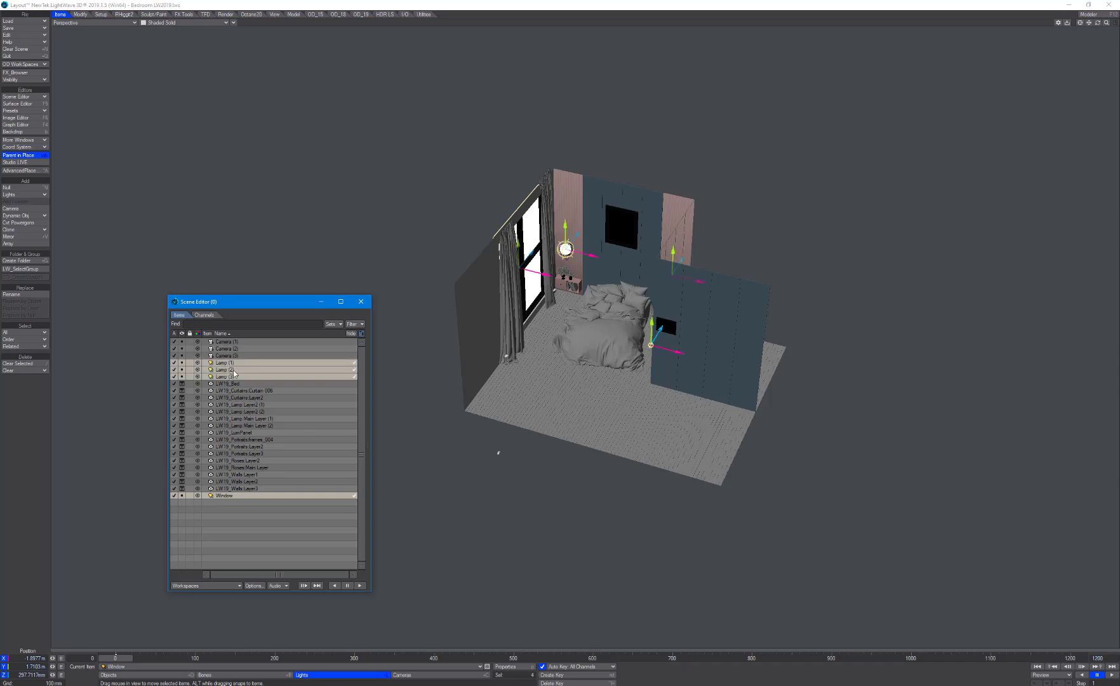
left_click(22, 261)
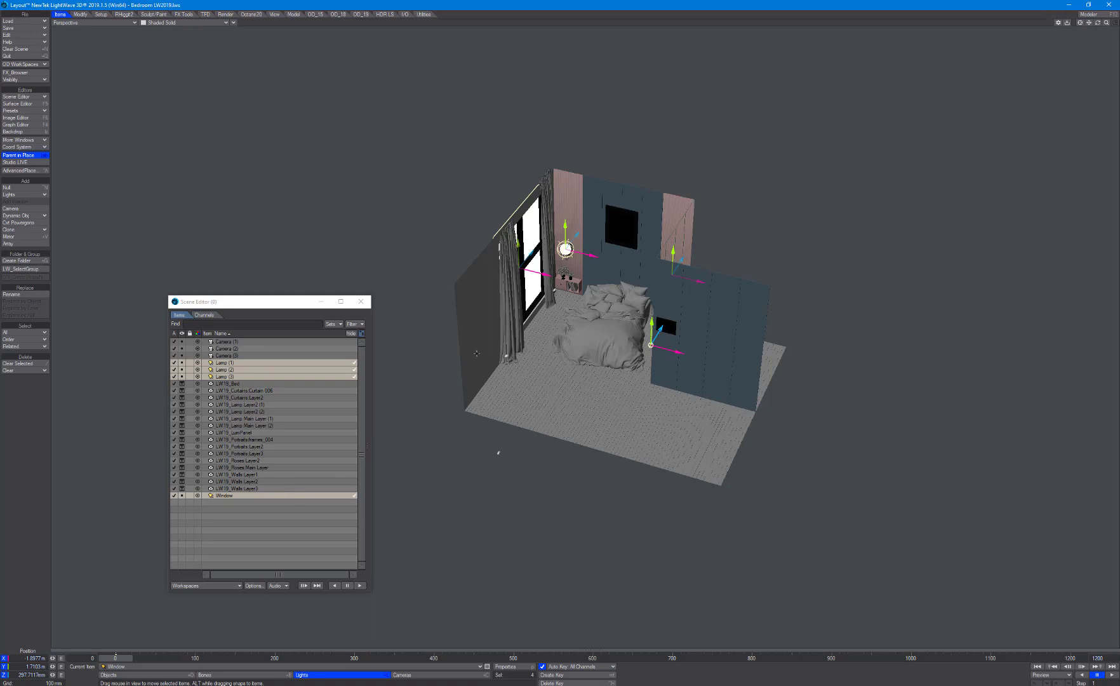
key("ctrl+g")
type("Lights and Cameras")
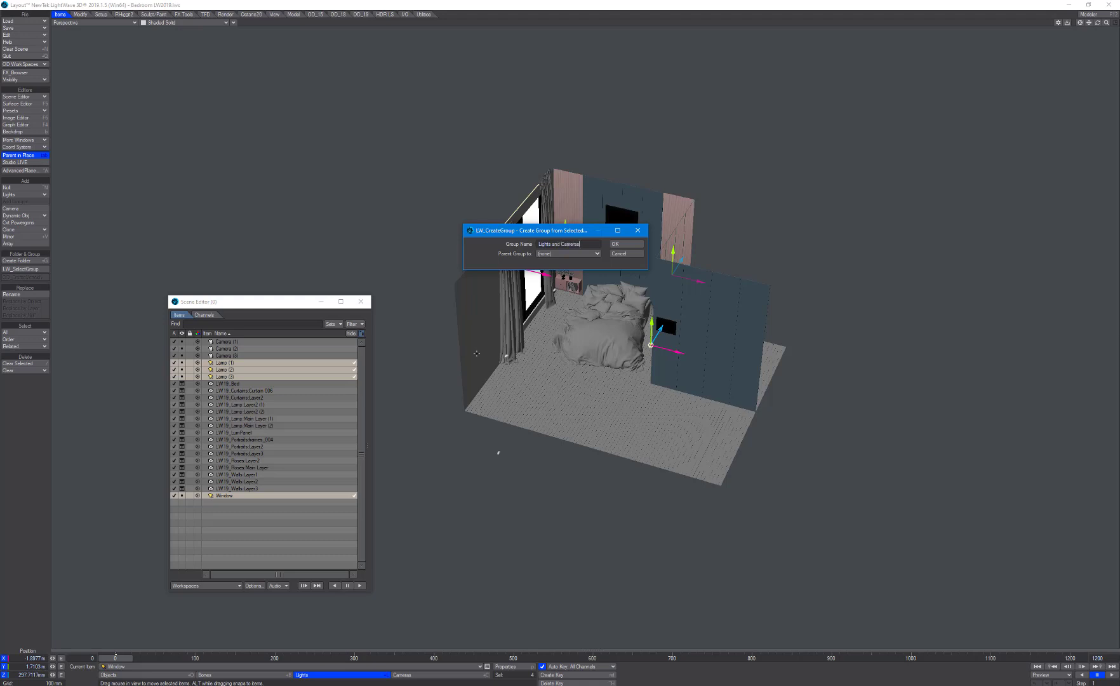
key("Return")
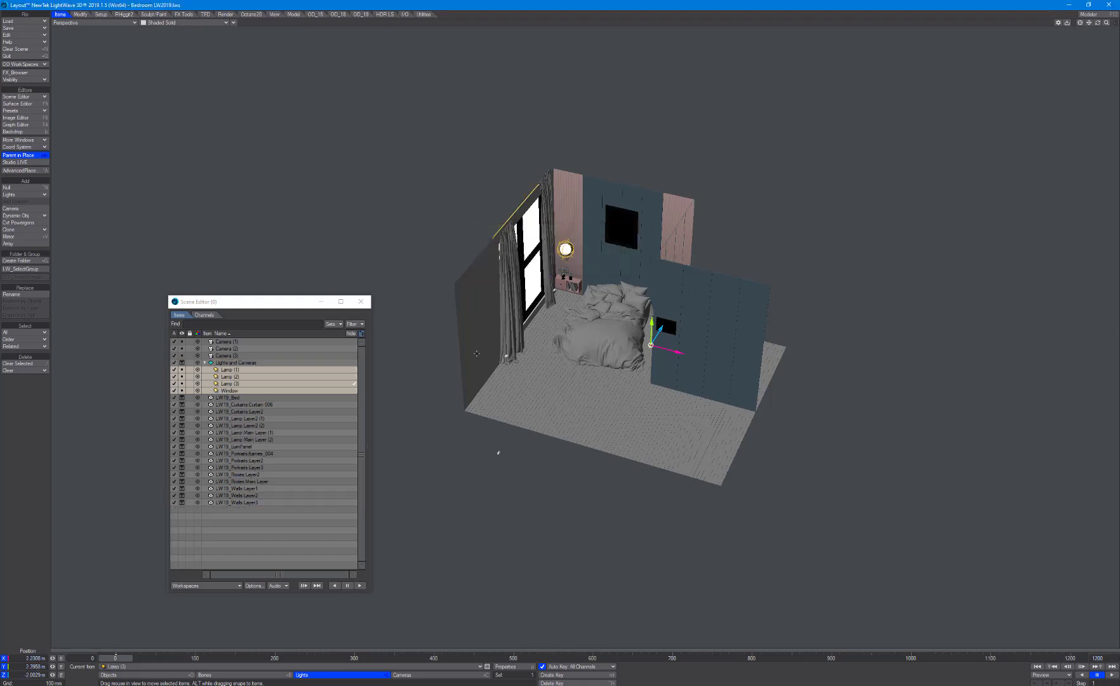
Step: Colour the Lights and Cameras group orange and move the three cameras into it
left_click(210, 364)
left_click(210, 456)
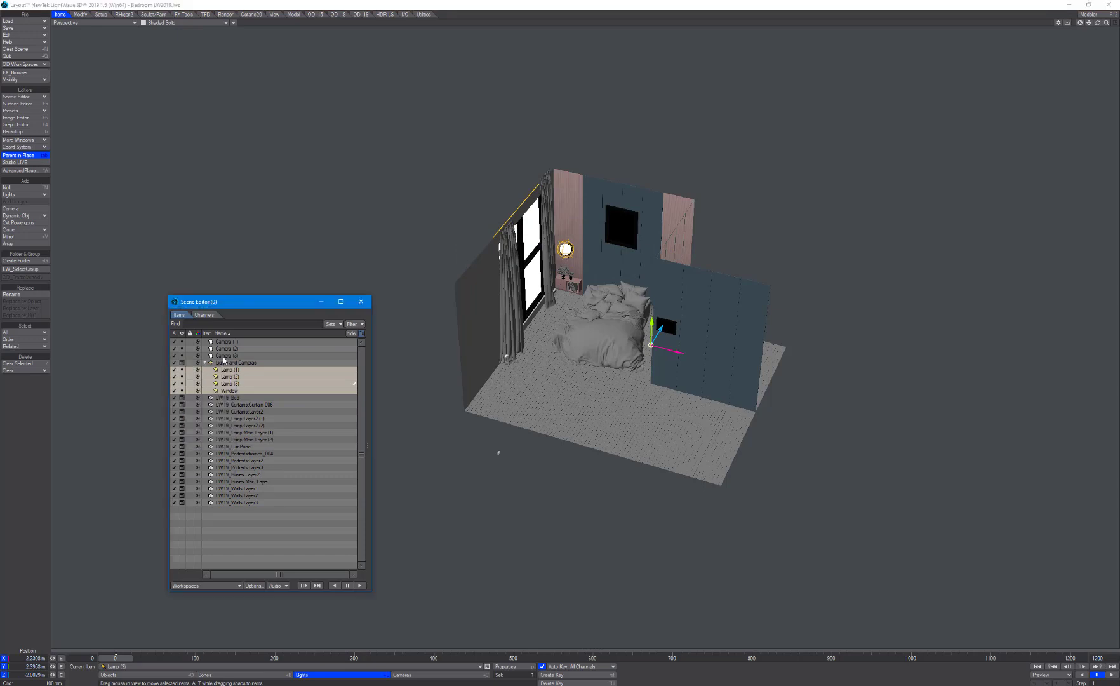
left_click(205, 363)
mouse_move(223, 357)
left_mouse_down()
mouse_move(222, 343)
mouse_move(221, 360)
mouse_move(209, 363)
left_mouse_up()
Step: Lock the Lights and Cameras group, and hide and deactivate its group item
left_click(190, 342)
left_click(183, 342)
left_click(175, 348)
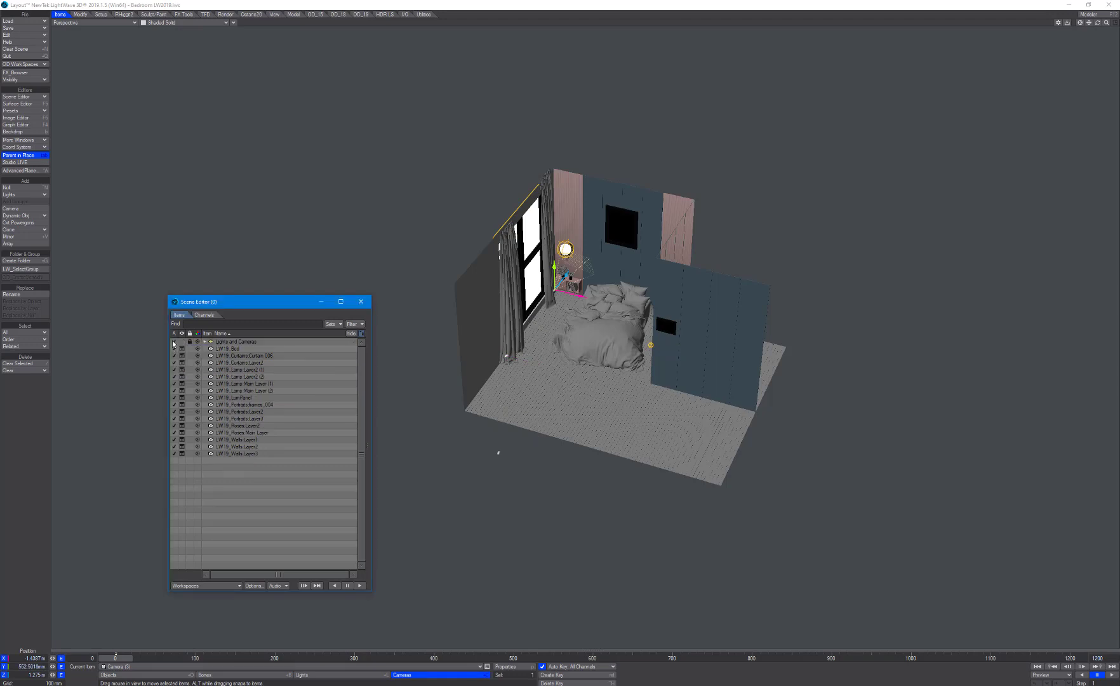
Step: Group LW19_Walls Layer1, Layer2 and Layer3 under the name House
left_click(230, 349)
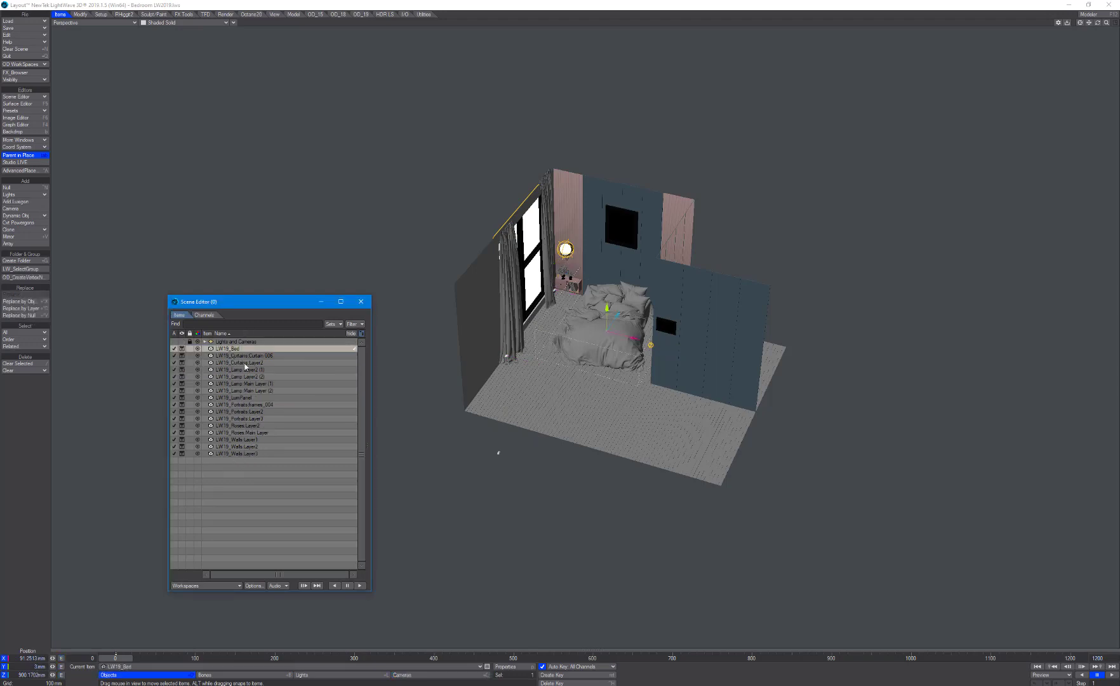
left_click(235, 440)
left_click(242, 455, "shift")
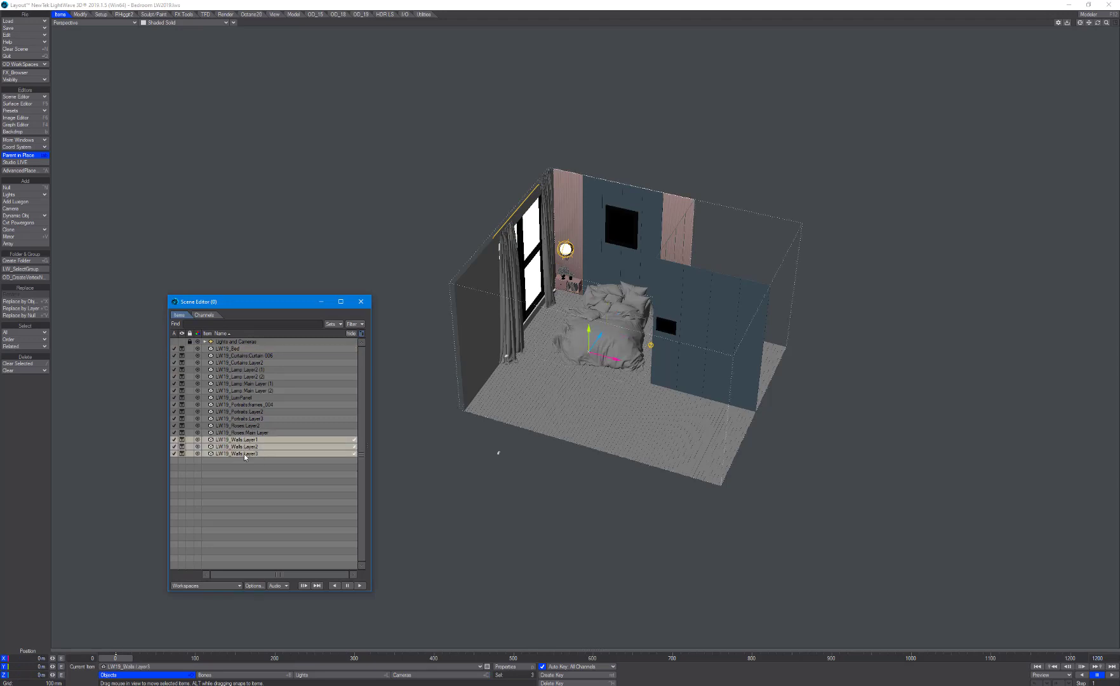
key("ctrl+g")
type("House")
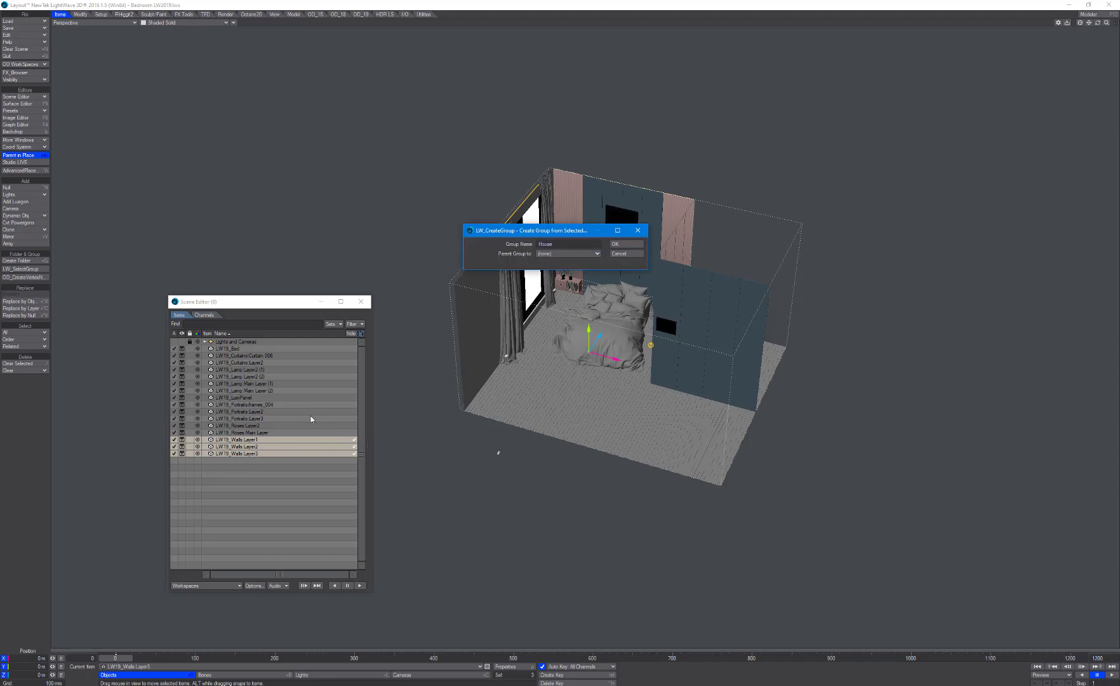
left_click(619, 245)
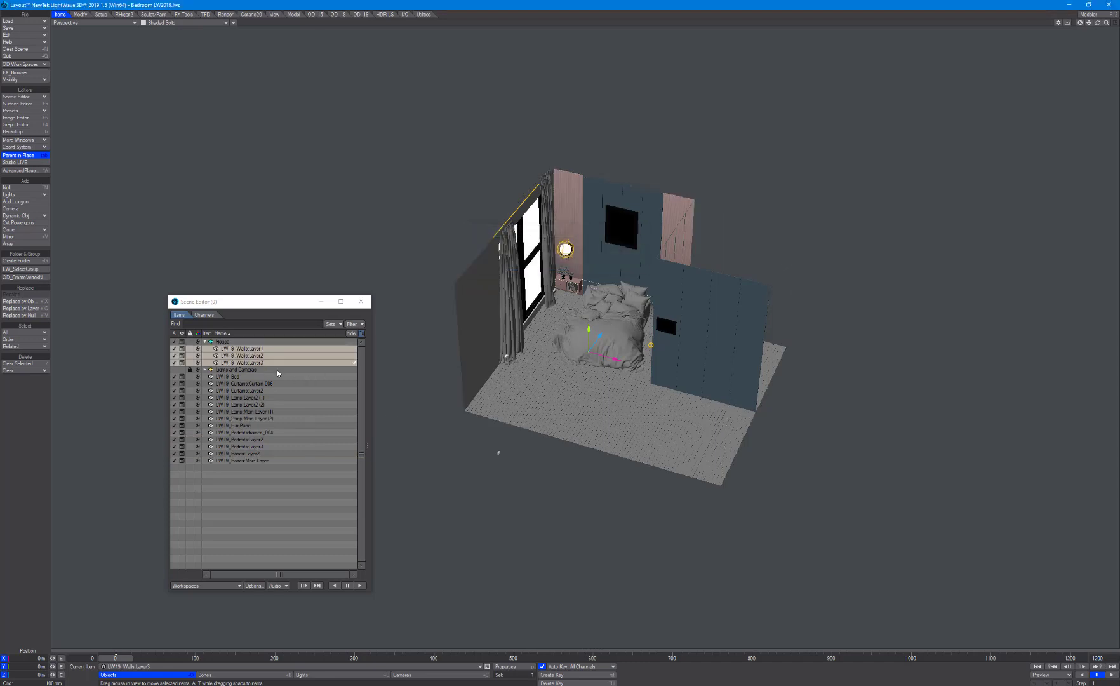
Step: Set the display colour of the House group and its three wall layers to Black
left_click(197, 342)
left_click(262, 348)
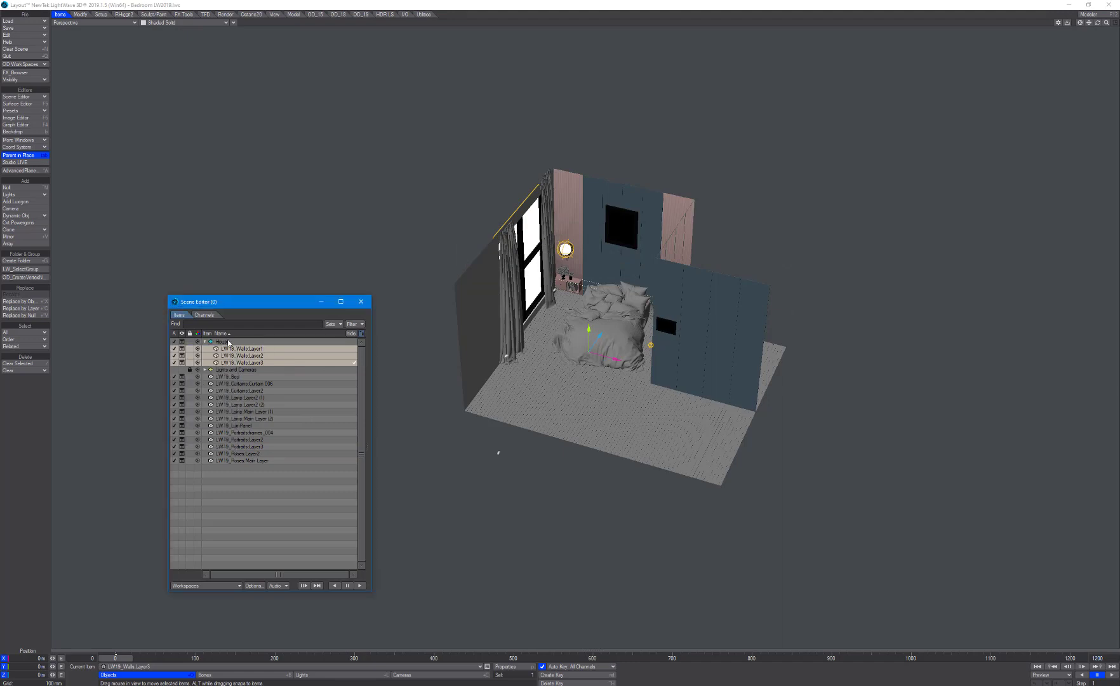
left_click(217, 343)
left_click(221, 343)
left_click(229, 362, "shift")
left_click(211, 342)
left_click(211, 347)
Step: Lock and collapse the House group with its wall layers, and hide and deactivate the group item itself
left_click(190, 342)
left_click(204, 341)
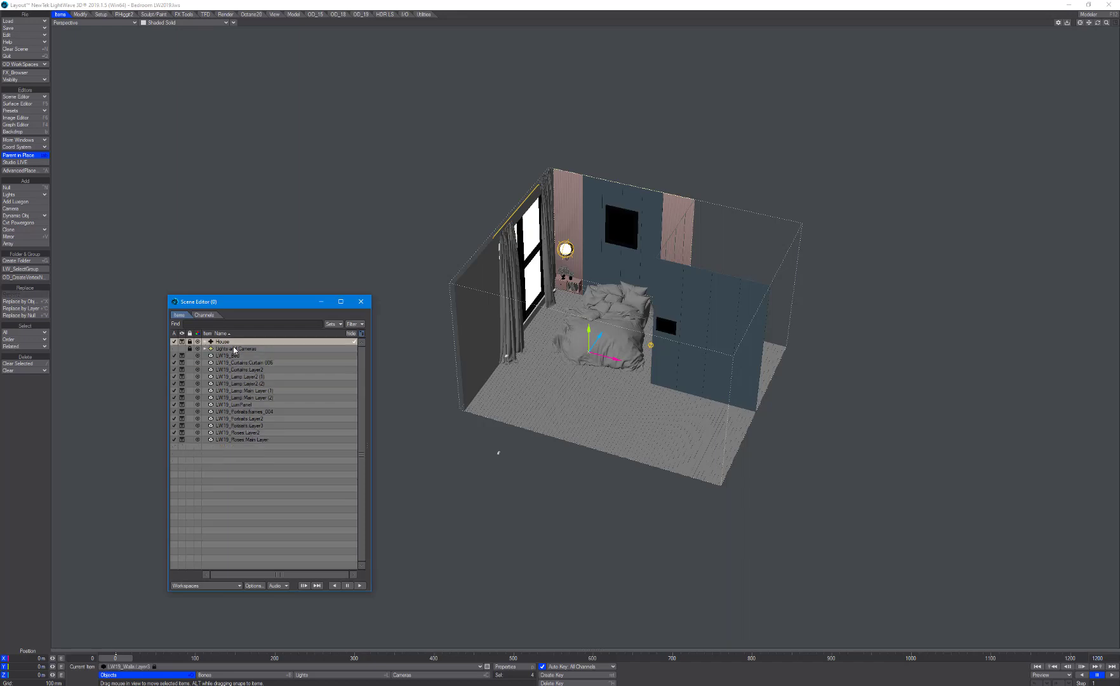
left_click(182, 341)
left_click(173, 343)
left_click(182, 343)
left_click(183, 350)
left_click(174, 342)
Step: Group all remaining objects from LW19_Bed through LW19_Roses Main Layer under the name Furnitures
left_click(223, 349)
left_click(227, 356)
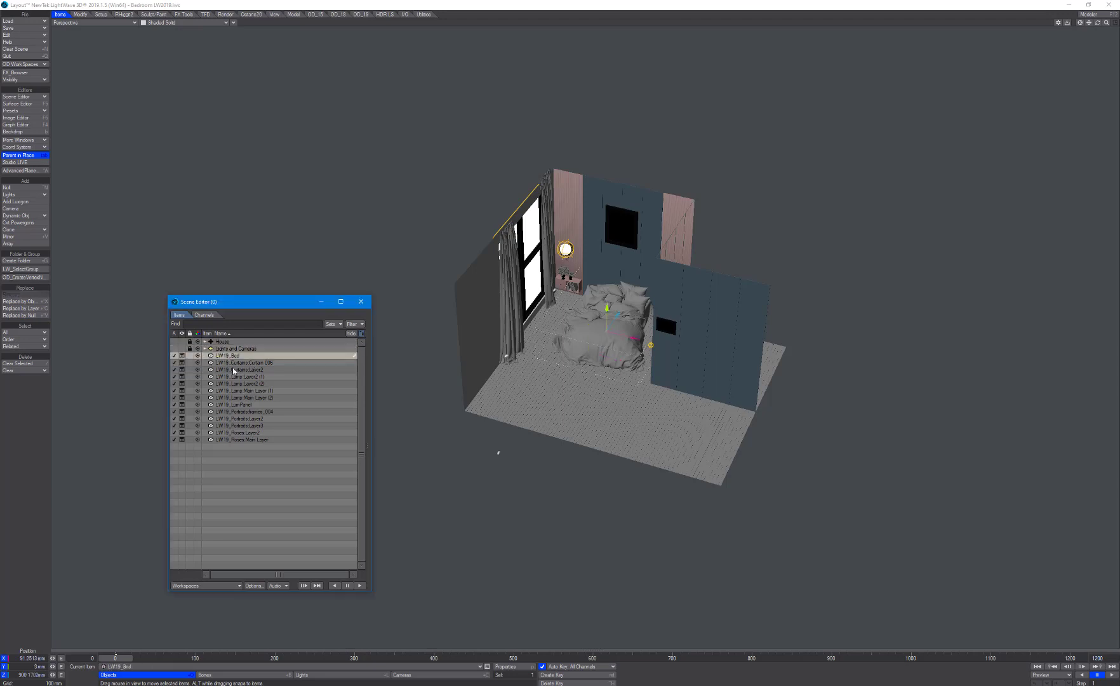
left_click(248, 441, "shift")
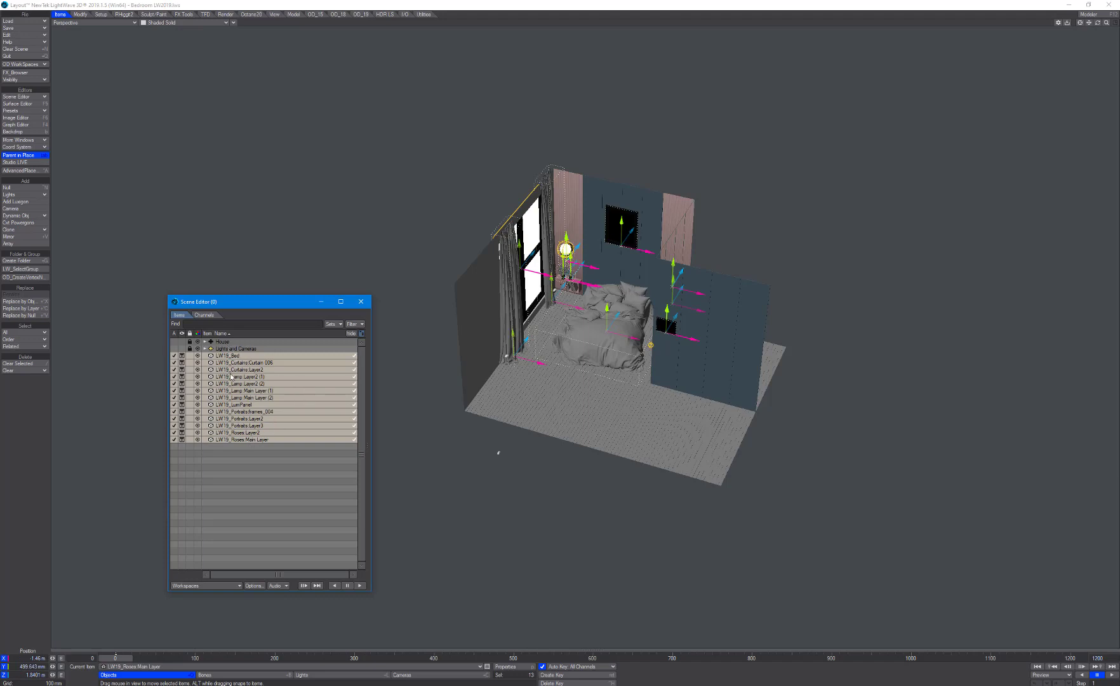
key("ctrl+g")
type("Furnitures")
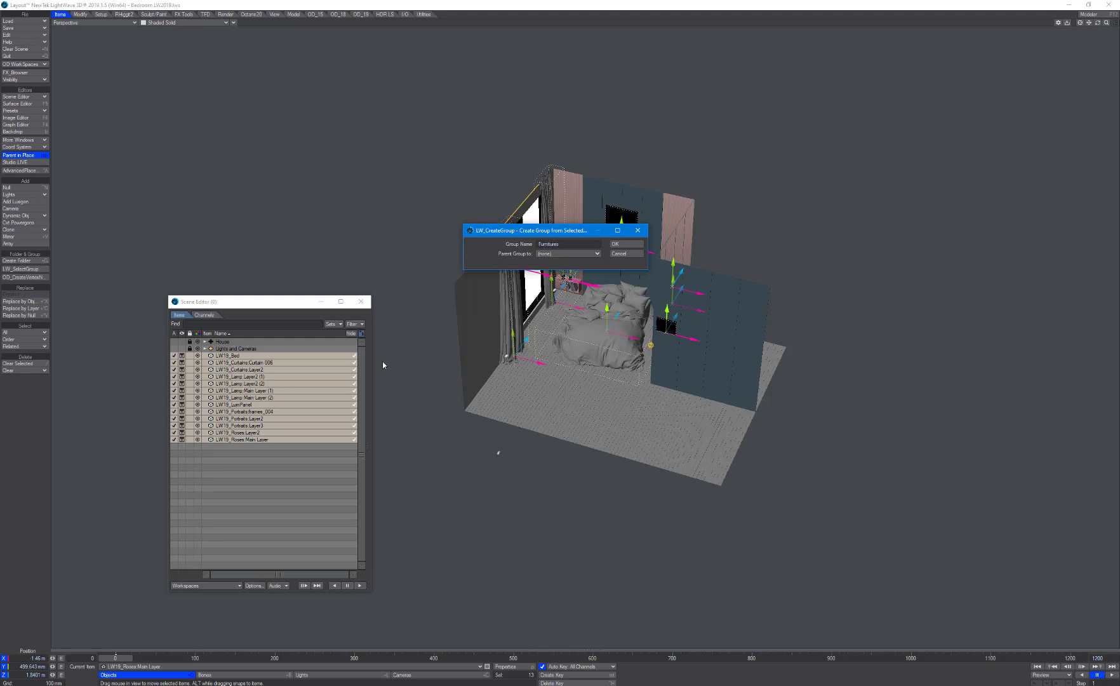
key("Return")
Step: Recolour and collapse the Furnitures group, and lock, hide and deactivate its group item
left_click(211, 343)
left_click(211, 343)
left_click(204, 435)
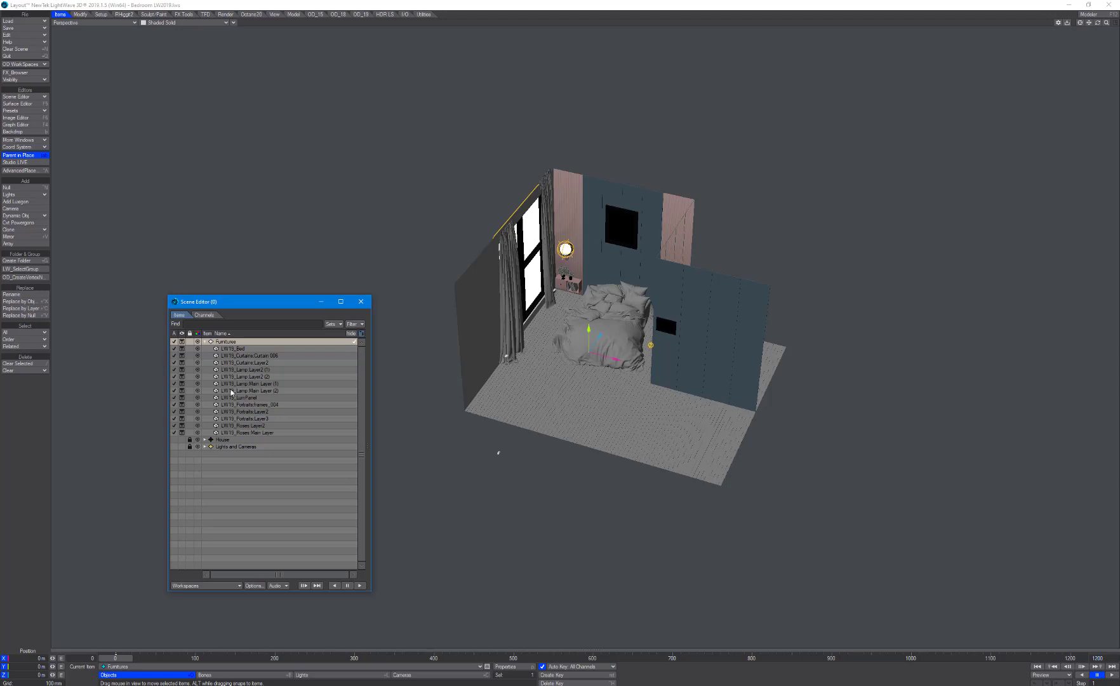
left_click(204, 341)
left_click(181, 342)
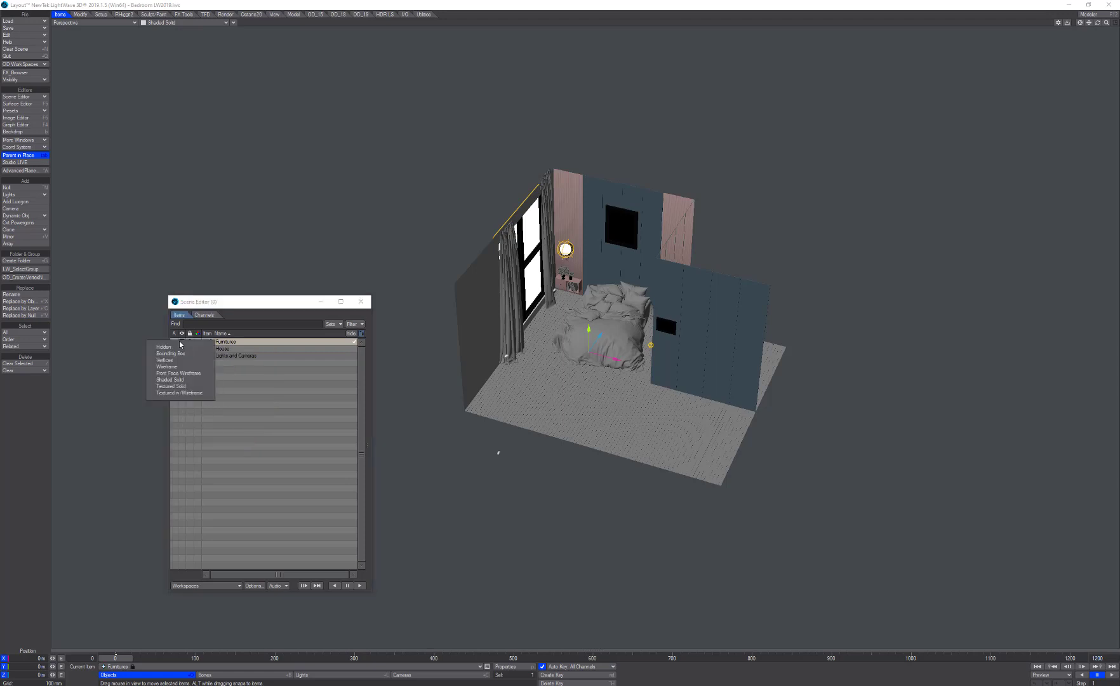
left_click(169, 349)
Step: Try moving the Furnitures group in the Perspective view and undo the move
left_click(221, 348)
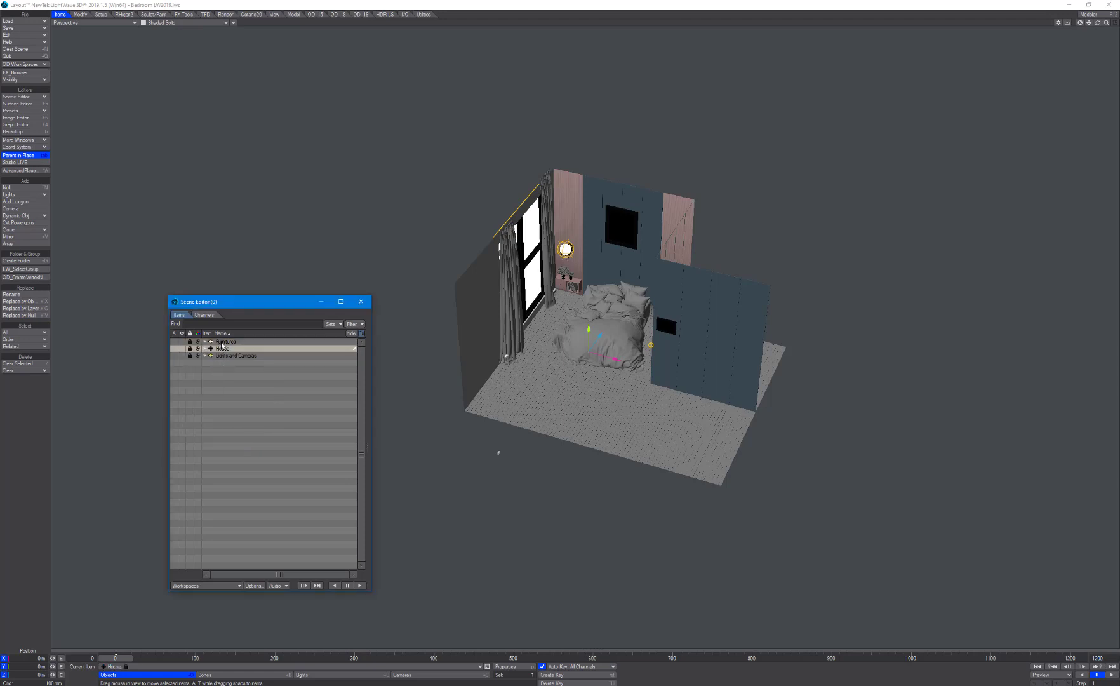
left_click_drag(399, 365, 482, 394, "alt")
left_click(223, 341)
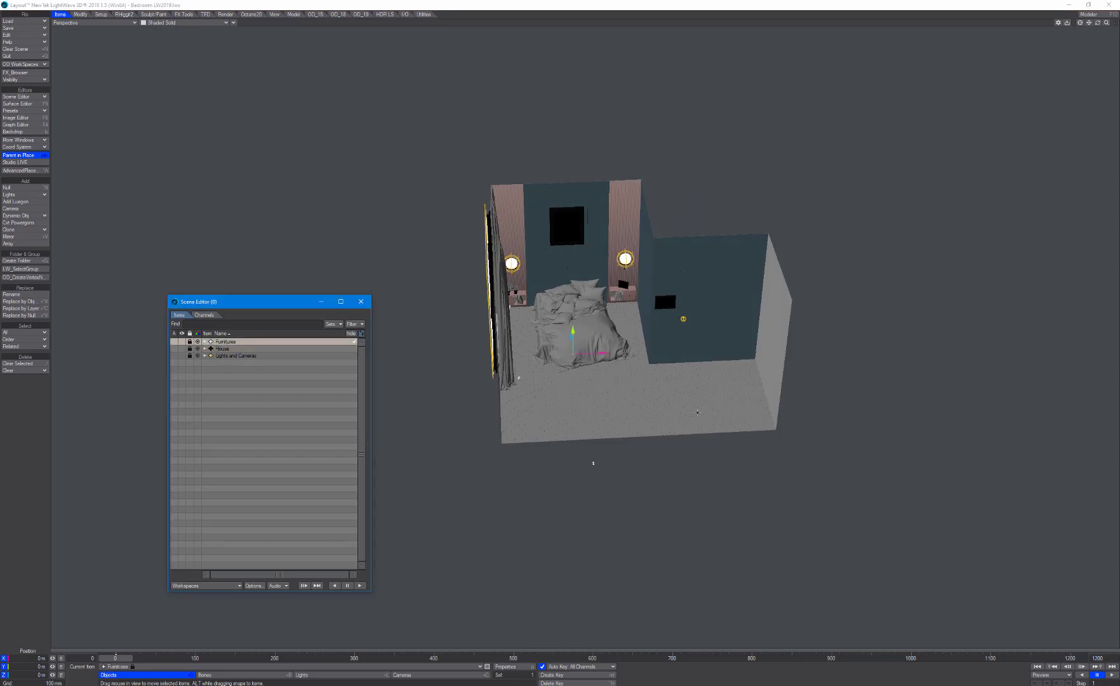
left_click_drag(664, 282, 422, 293)
key("ctrl+z")
left_click_drag(664, 282, 431, 246, "alt")
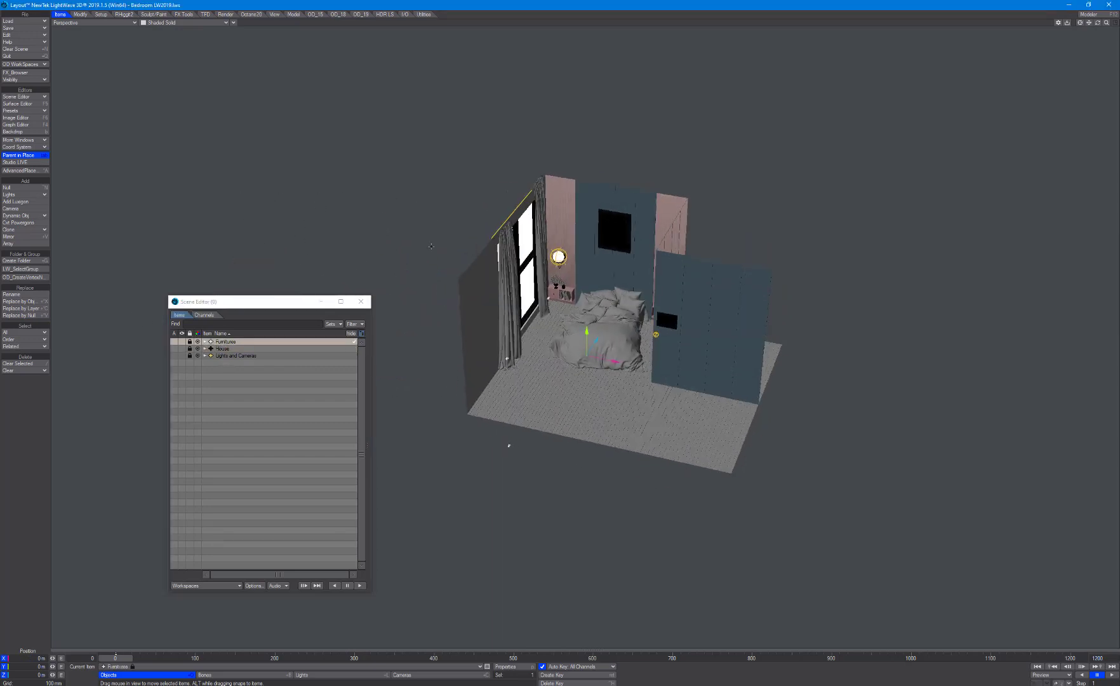
Step: Move LW19_Walls Layer3 from the House group into the Furnitures group
left_click(205, 356)
left_click(205, 356)
left_click(205, 349)
left_click(239, 370)
left_click_drag(231, 370, 240, 342)
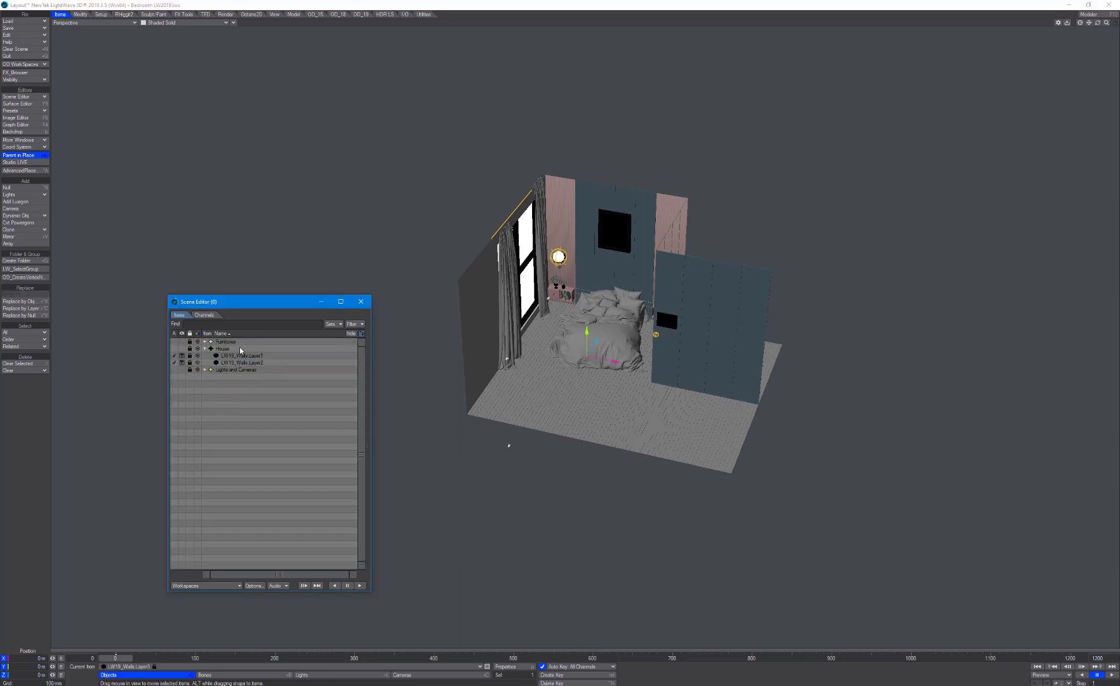
Step: Set the display colour of LW19_Walls Layer3 inside the Furnitures group to White
left_click(205, 342)
left_click(197, 439)
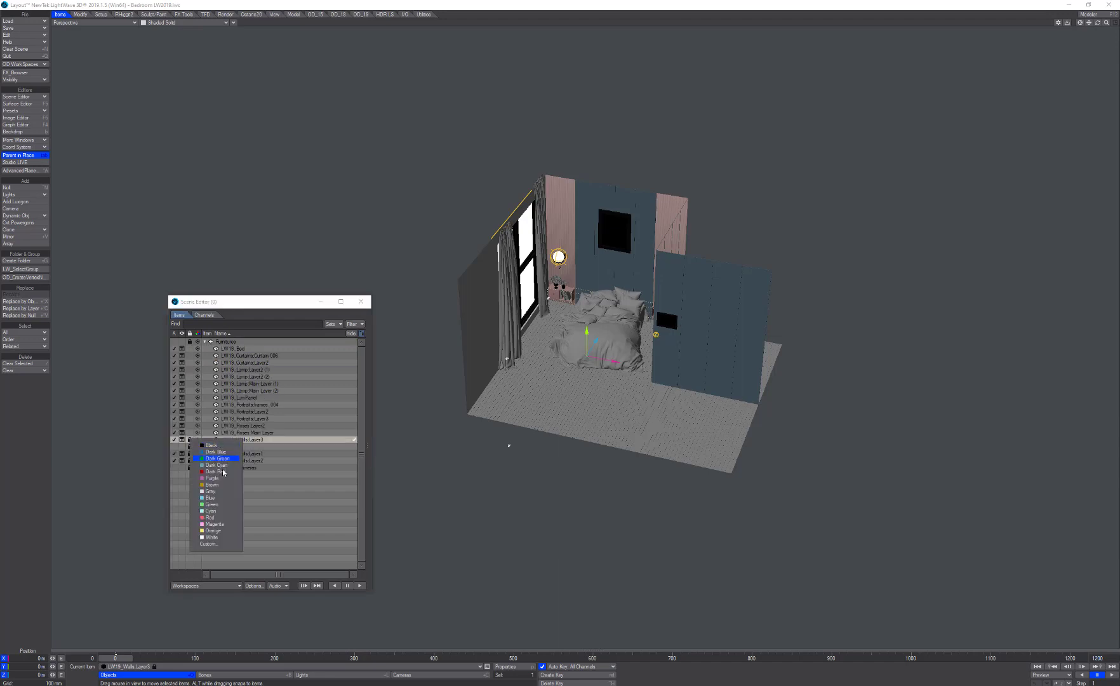
left_click(213, 537)
left_click(205, 342)
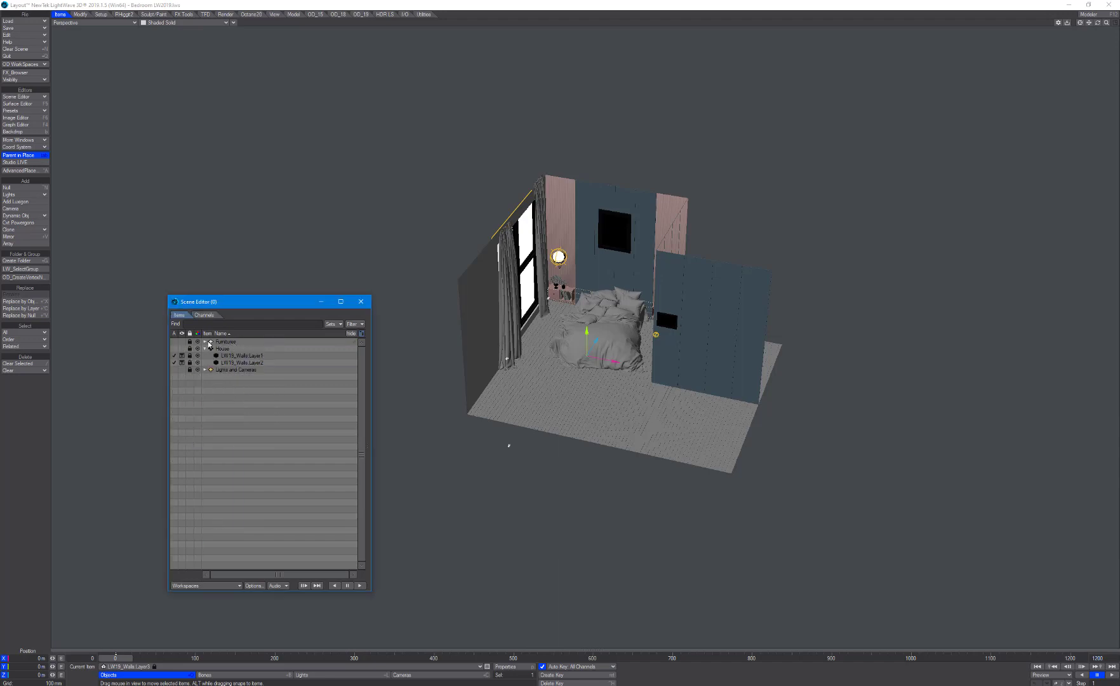
Step: Try moving the Furnitures group together with the added wall layer, and undo the move
left_click(207, 343)
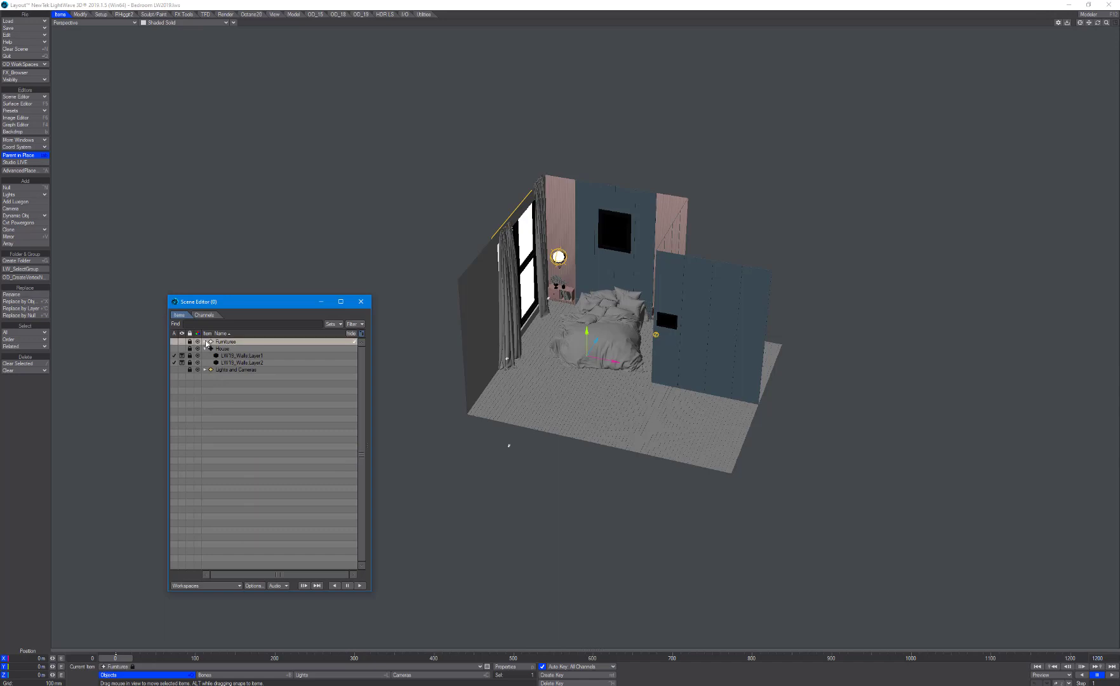
left_click_drag(604, 358, 727, 385)
key("ctrl+z")
left_click_drag(568, 259, 597, 262, "alt")
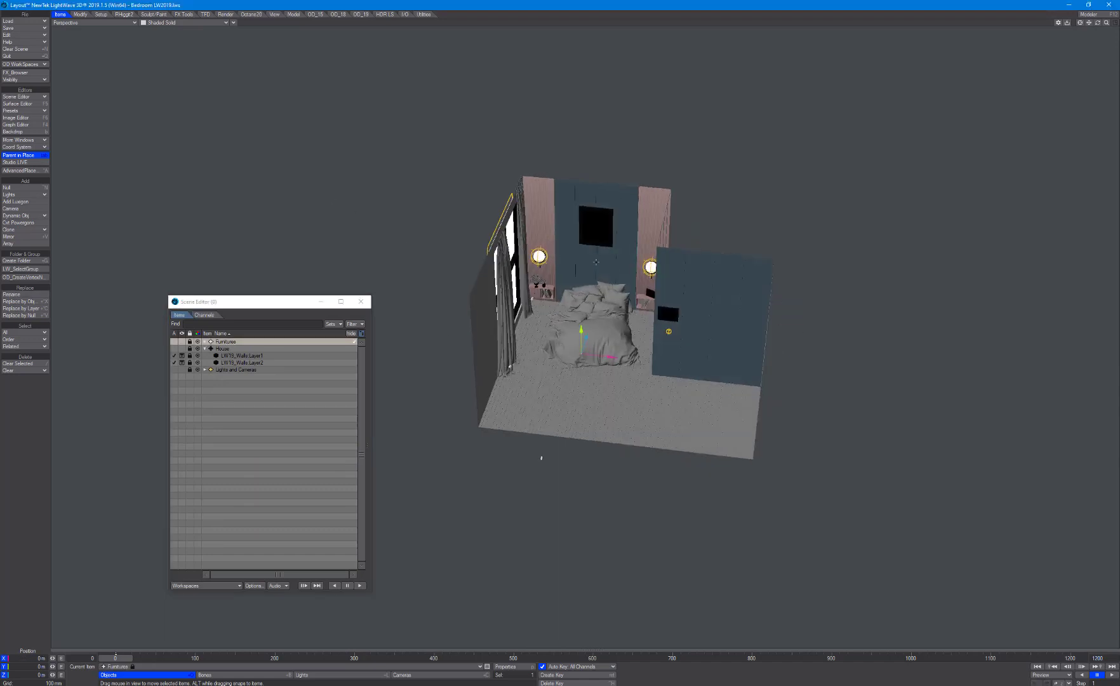
Step: Collapse the House group and move LW19_LumPanel out of the Furnitures group
left_click(205, 348)
left_click(205, 342)
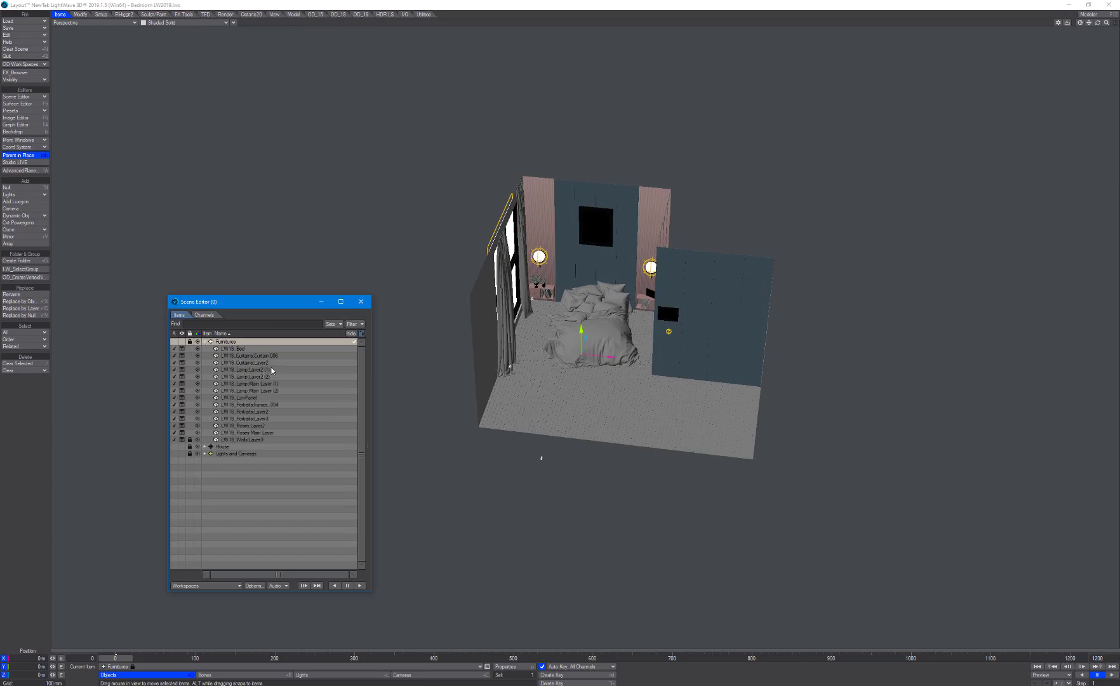
left_click(257, 399)
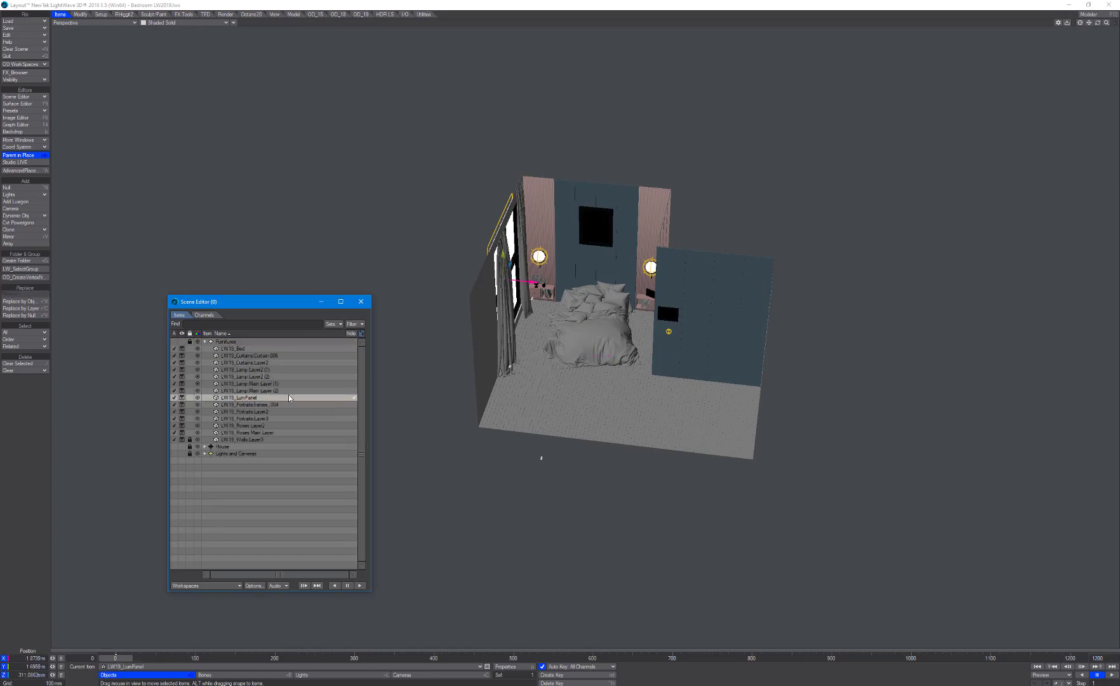
left_click_drag(229, 400, 210, 447)
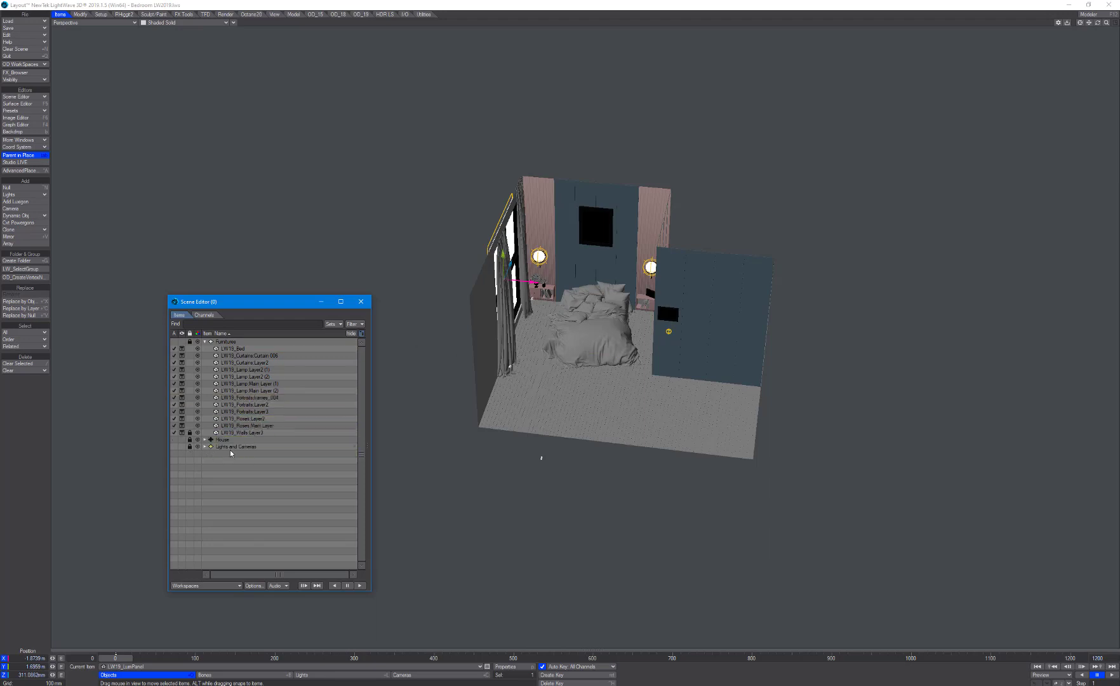
Step: Hide LW19_LumPanel inside the Lights and Cameras group and collapse that group again
left_click(204, 447)
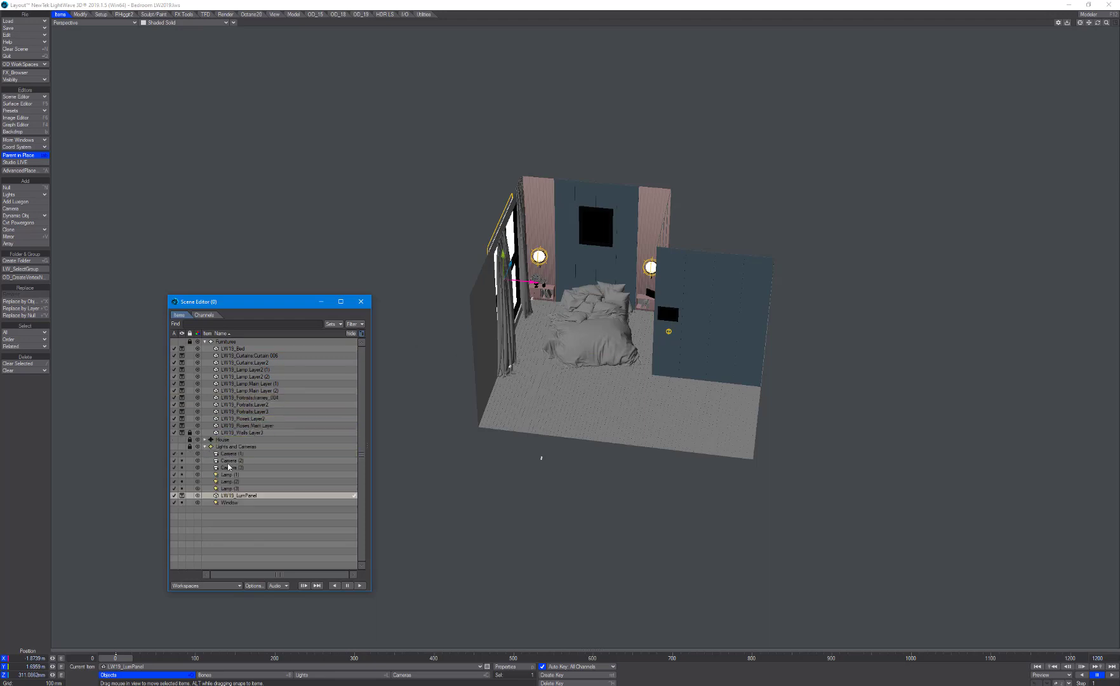
left_click(182, 496)
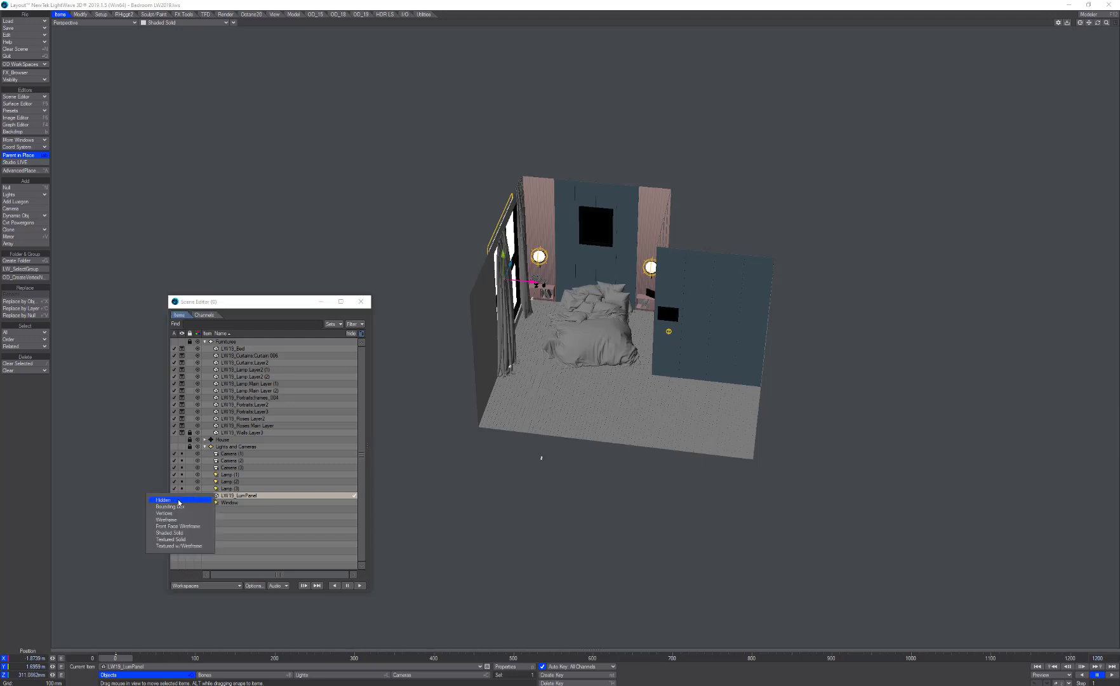
left_click(175, 499)
left_click_drag(446, 407, 654, 407, "alt")
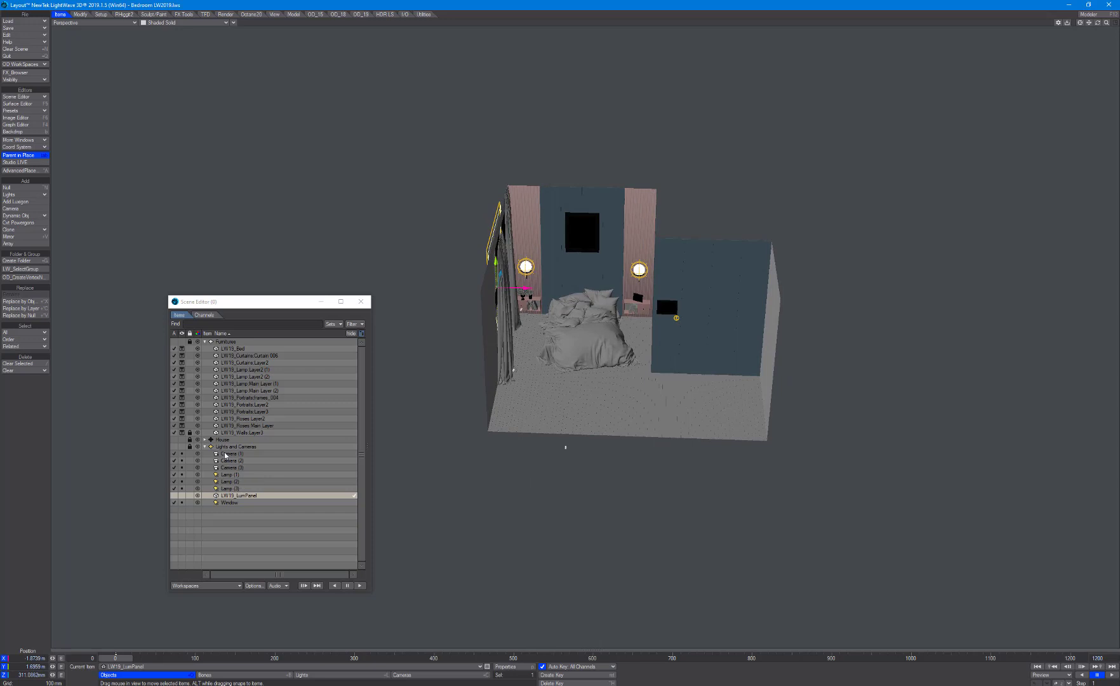
left_click(204, 447)
Step: Move the two LW19_Curtains objects from the Furnitures group into the House group
left_click(211, 440)
left_click(206, 439)
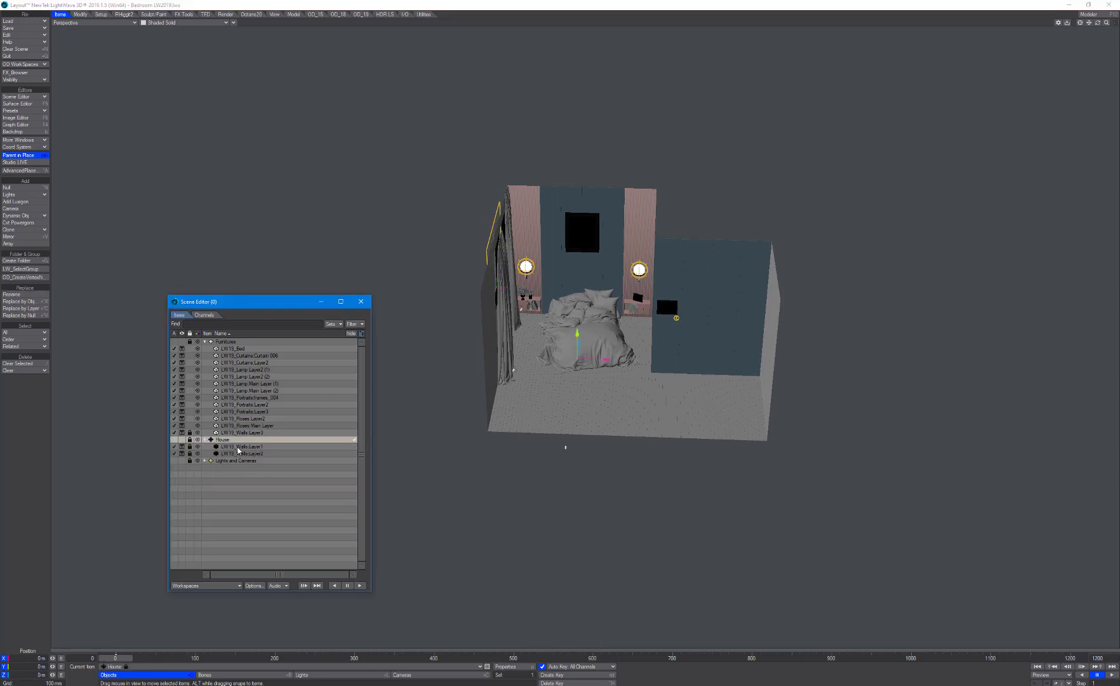
left_click(205, 440)
left_click(248, 363)
left_click(279, 357, "shift")
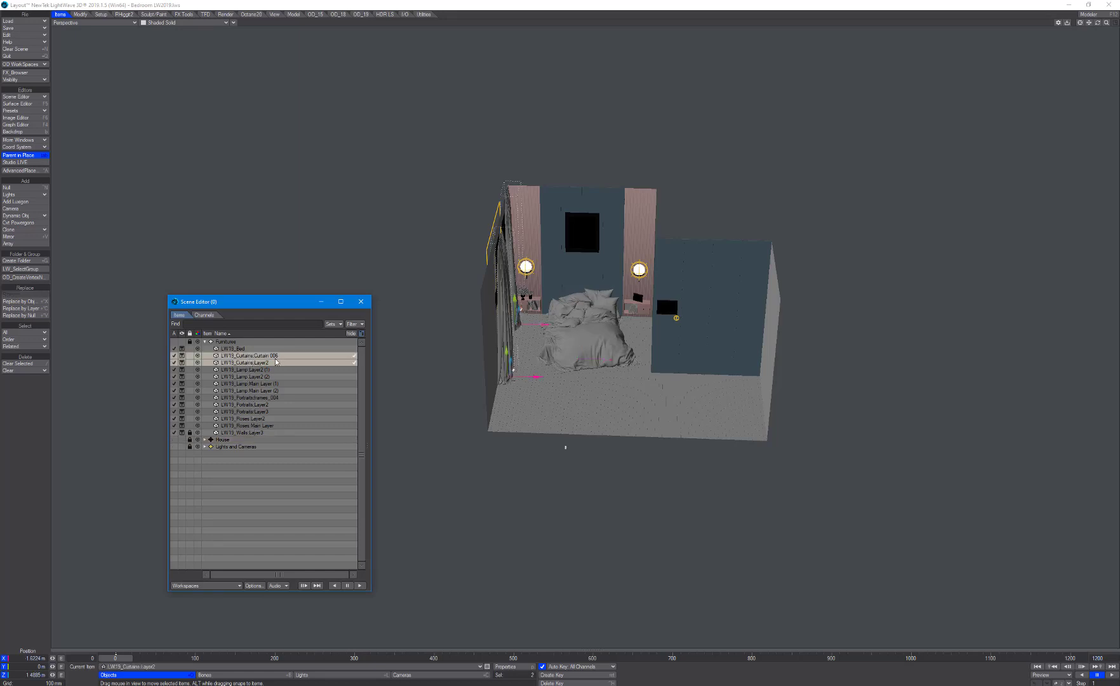
left_click_drag(244, 363, 209, 439)
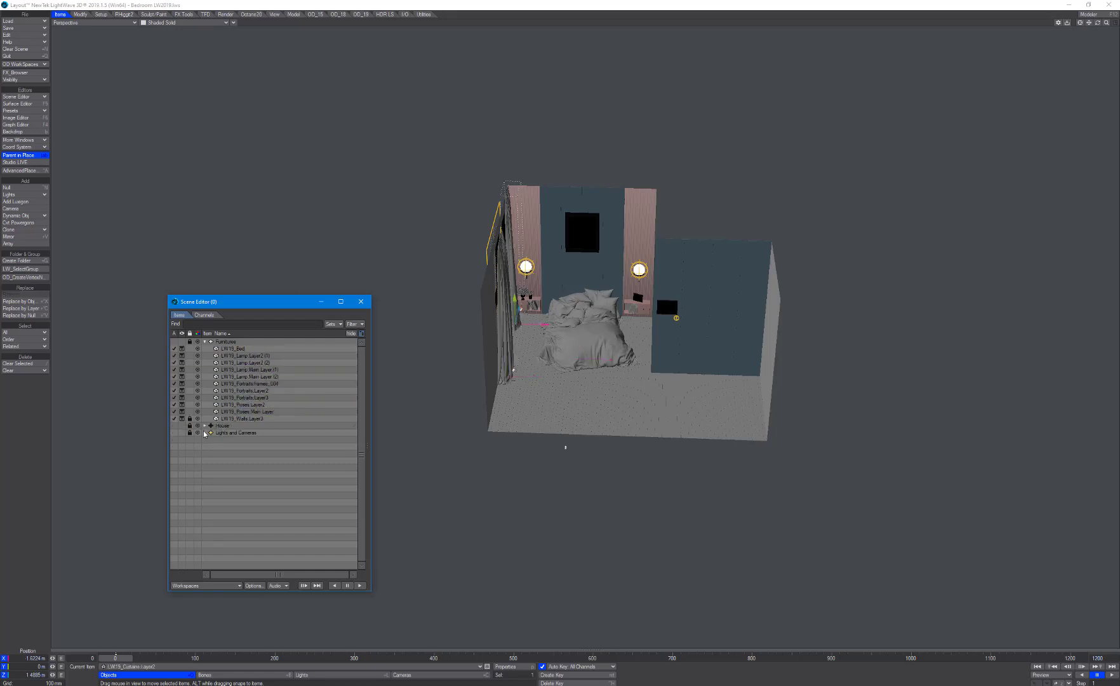
Step: Collapse the expanded groups and move the Furnitures group about 7 m along X, out of the room
left_click(205, 342)
left_click(205, 349)
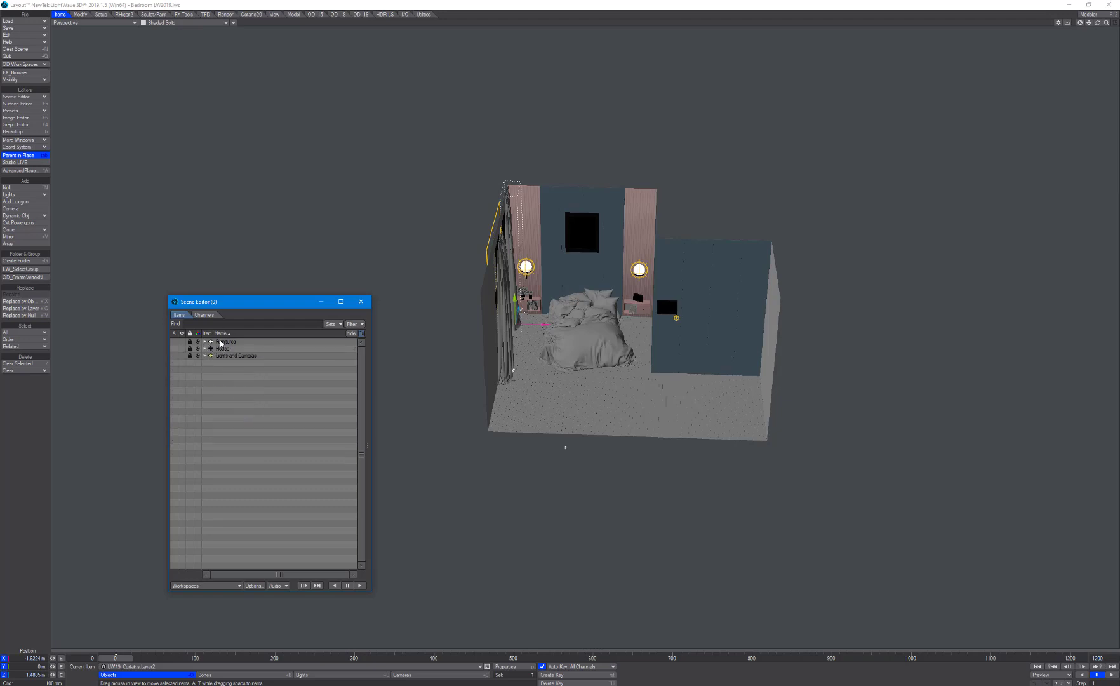
left_click(224, 342)
left_click_drag(665, 287, 982, 296)
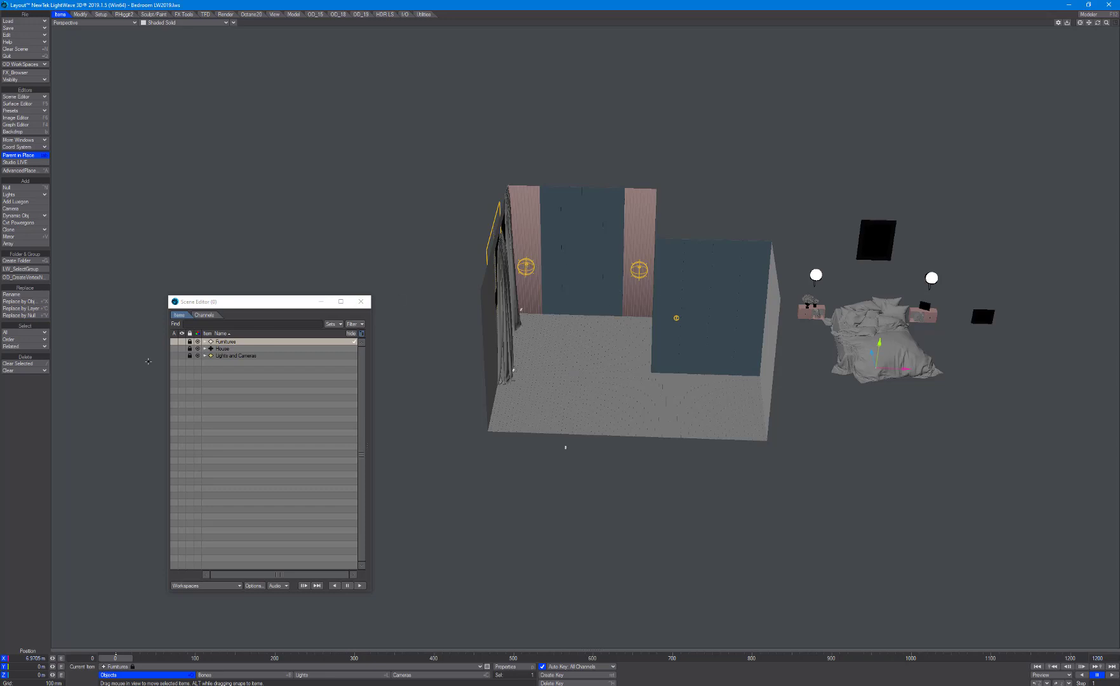
Step: Rename the light Lamp (1) in the Lights and Cameras group as Wall Lamp
left_click(205, 356)
left_click(230, 384)
left_click(230, 391, "shift")
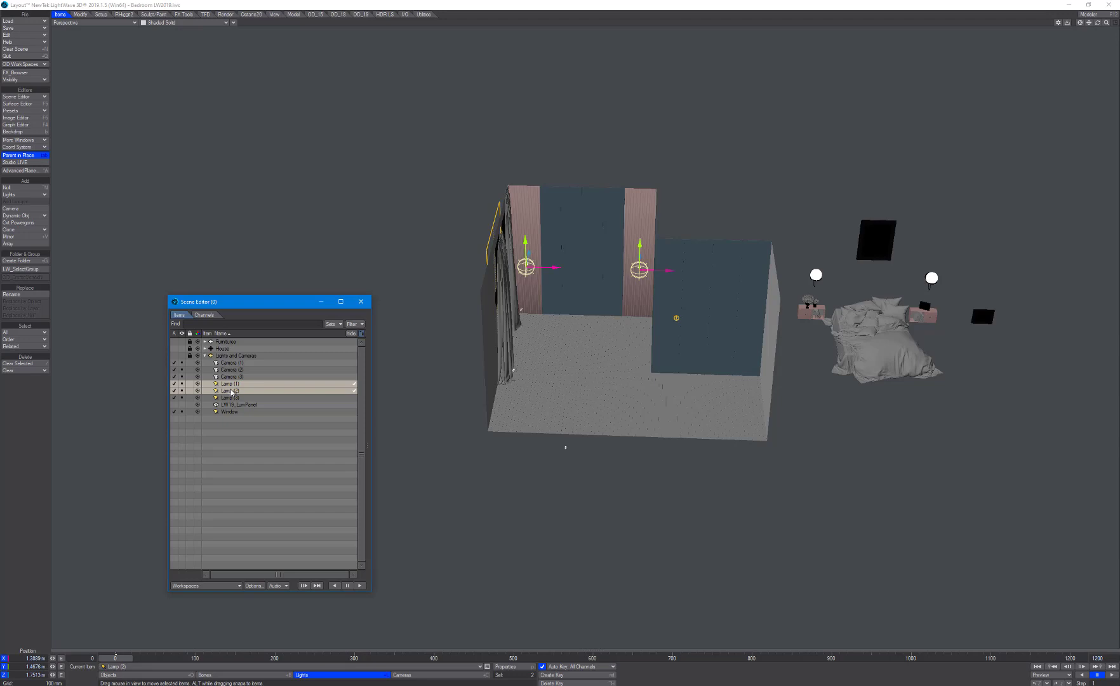
left_click(241, 385)
right_click(236, 385)
mouse_move(244, 405)
left_click(274, 423)
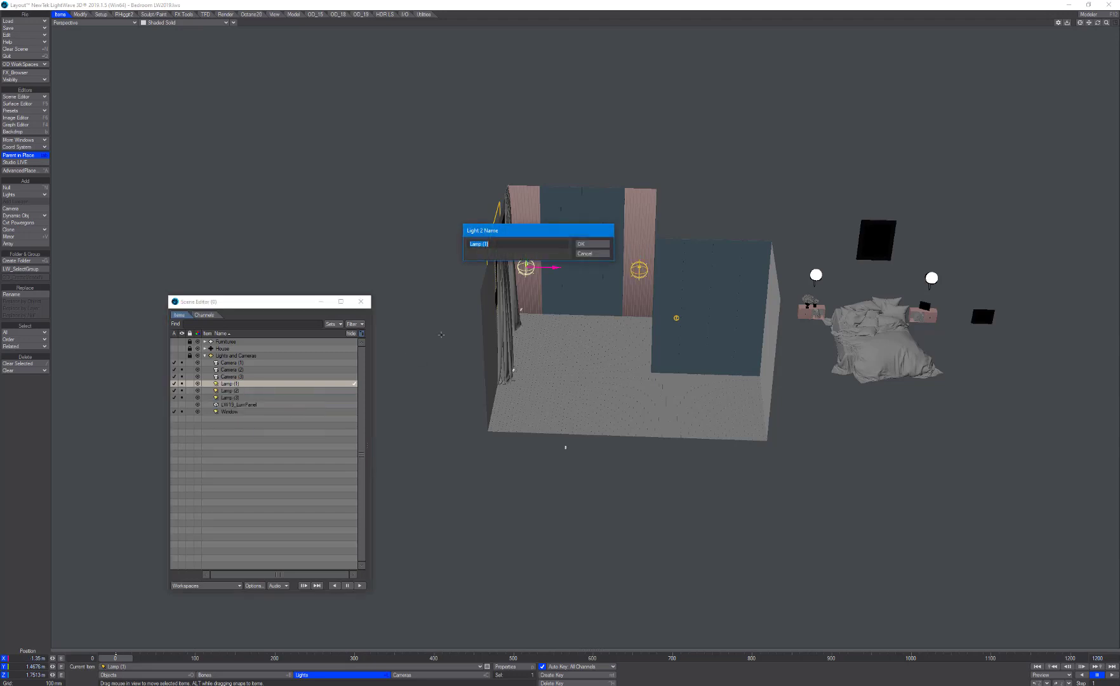
type("Wall Lamp")
key("Return")
Step: Rename the second wall light as Wall Lamp too, removing the number from its name
key("Home")
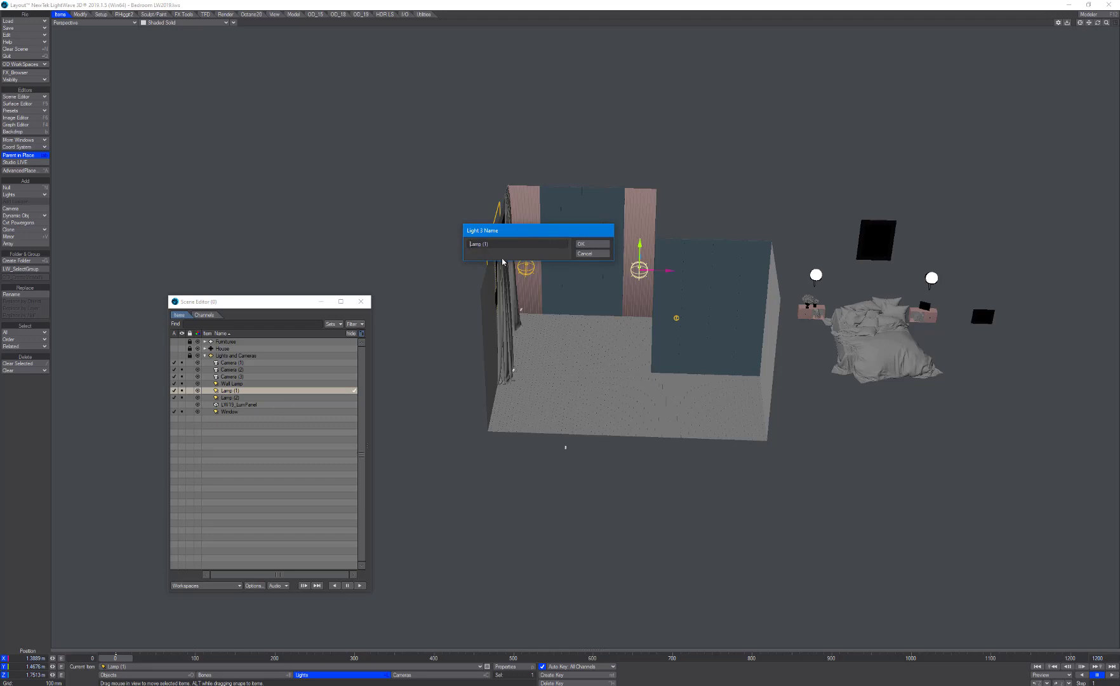
type("Wall")
key("Return")
right_click(250, 393)
mouse_move(251, 411)
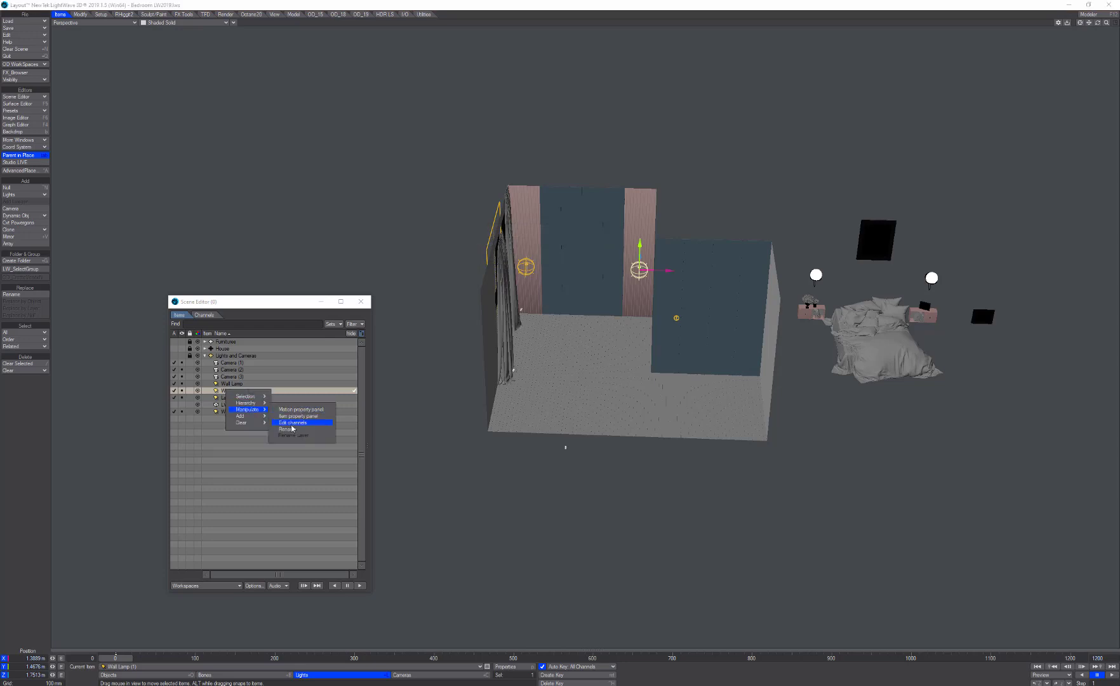
left_click(292, 429)
left_click(505, 244)
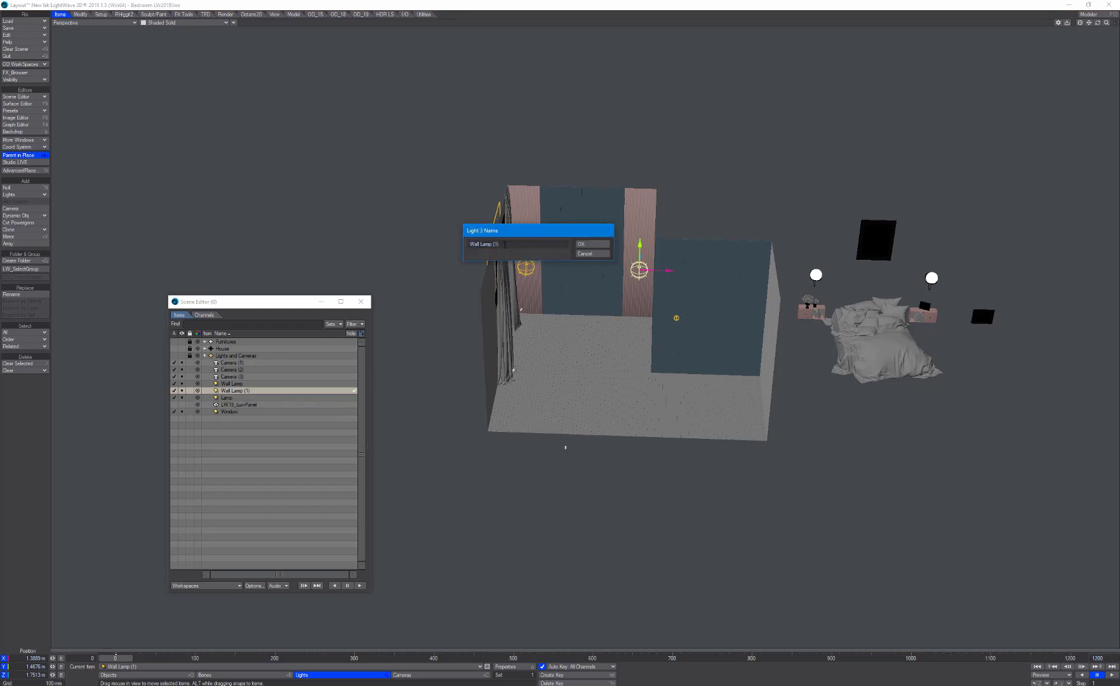
key("Return")
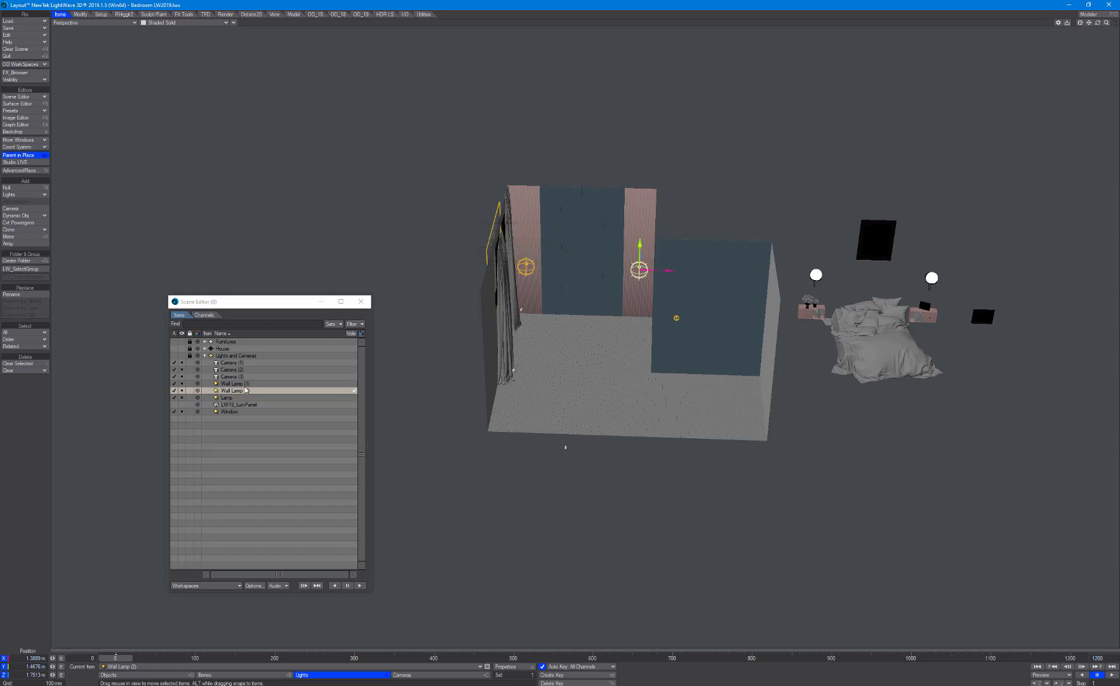
Step: Hide both Wall Lamp lights in the viewport and collapse the Lights and Cameras group
left_click(239, 385, "shift")
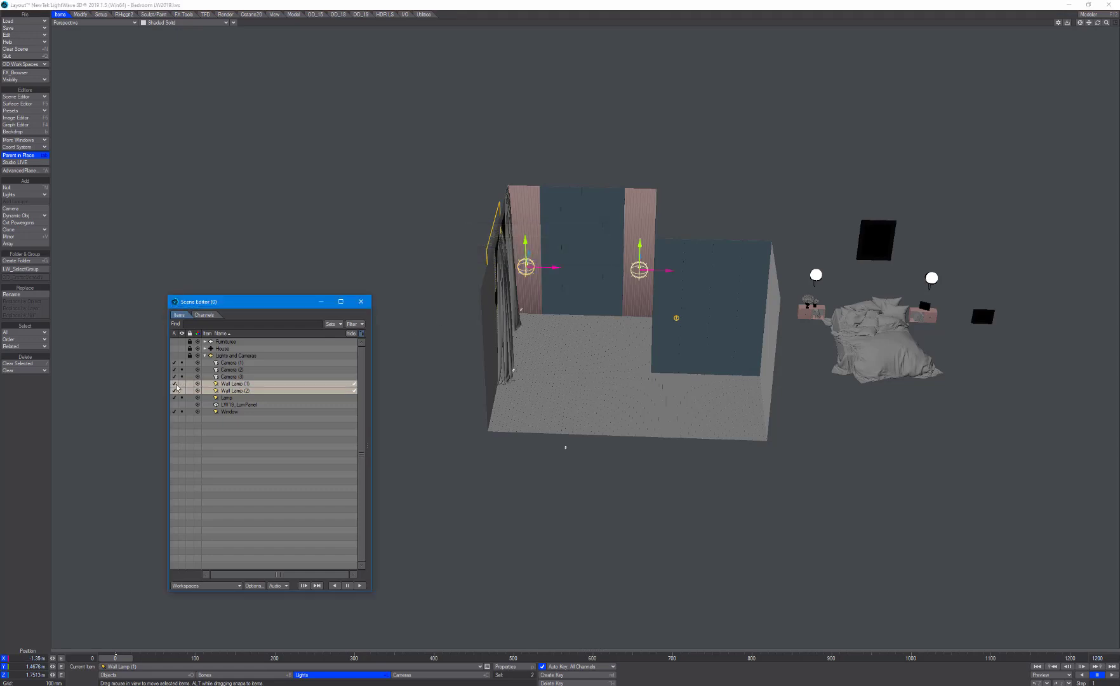
left_click(181, 387)
left_click(189, 387)
left_click(239, 405)
left_click(203, 355)
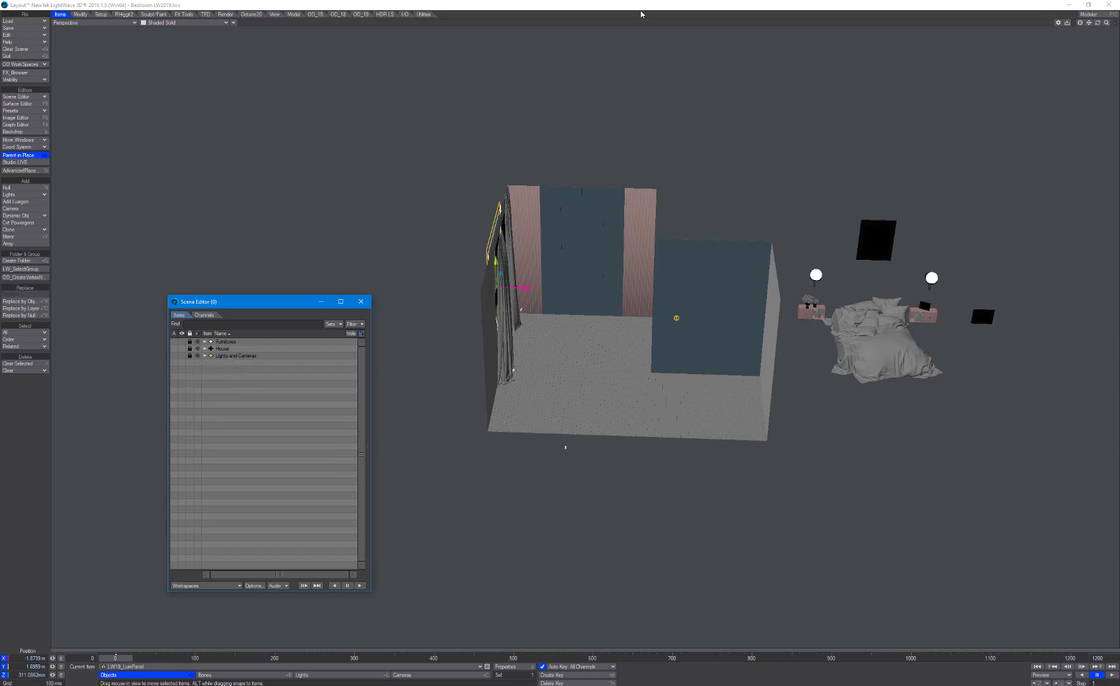
Step: Save the bedroom scene over the existing file
left_click(643, 14)
key("s")
left_click(673, 244)
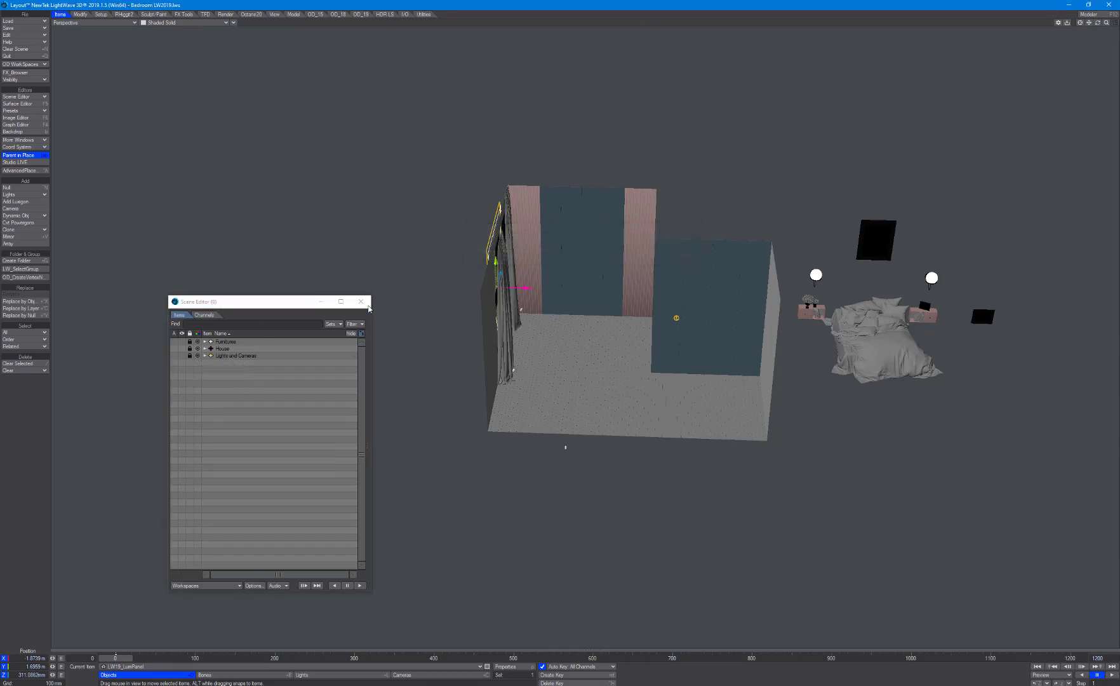
Step: Switch to looking through Camera (1) and close the Scene Editor
key("shift+c")
key("6")
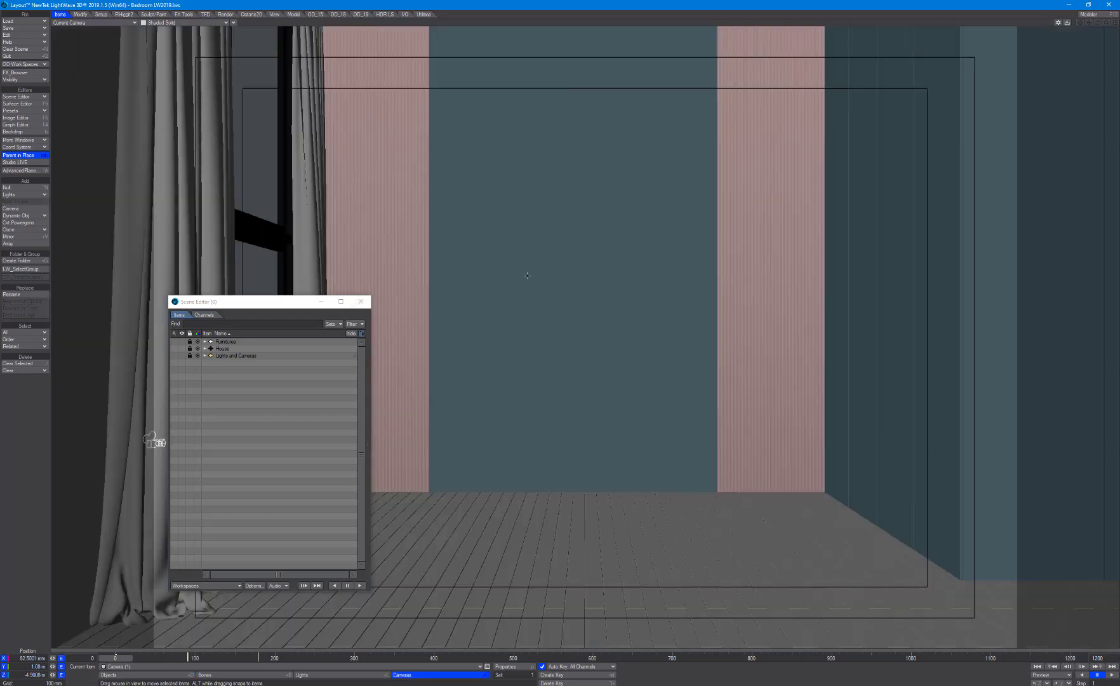
left_click(361, 301)
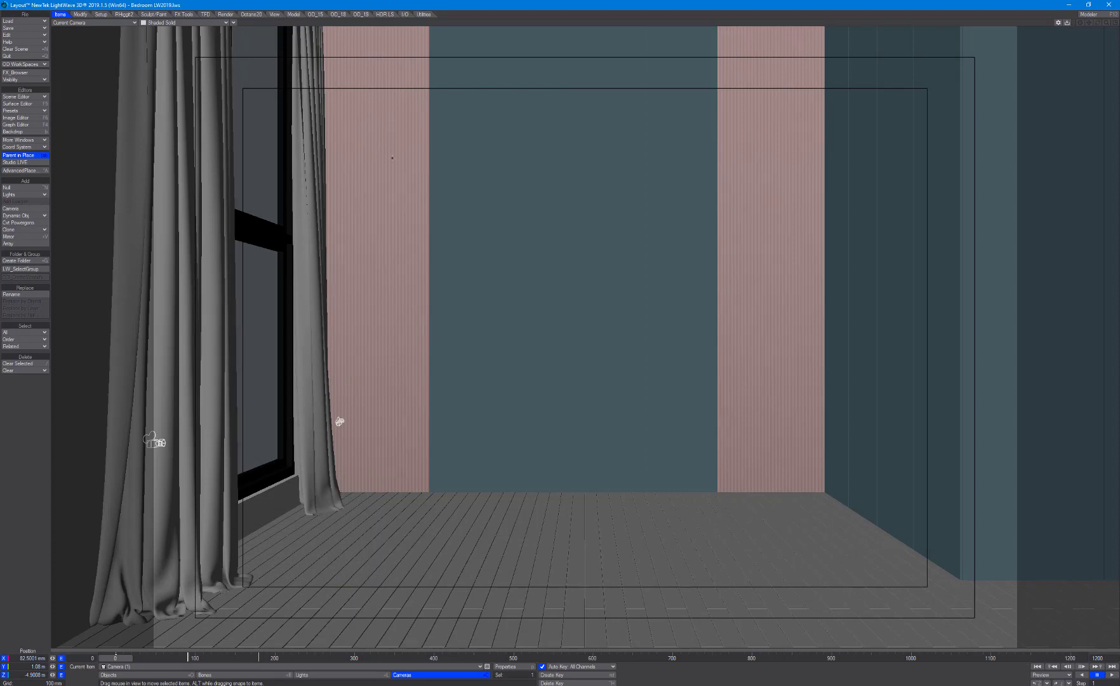
Step: Add a floating viewport and resize it to cover the upper corner of the main view
left_click(273, 14)
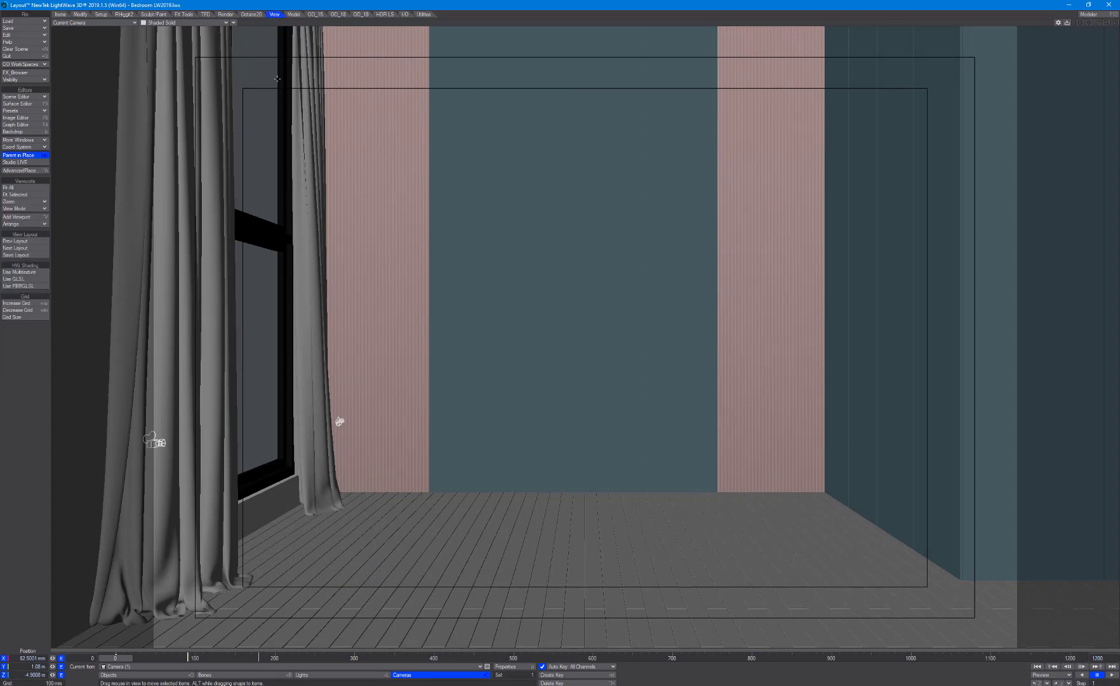
left_click(23, 218)
left_click_drag(604, 274, 989, 34)
left_click_drag(883, 175, 675, 330)
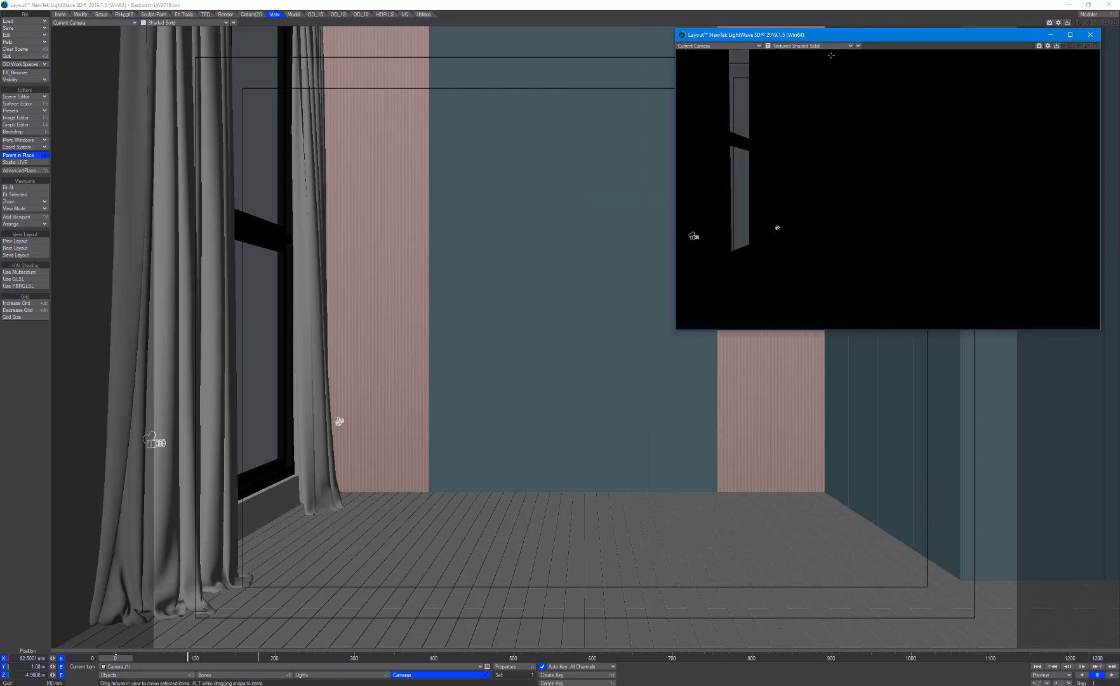
Step: Set the floating viewport to Shaded Solid and turn on its Headlight option
left_click(828, 46)
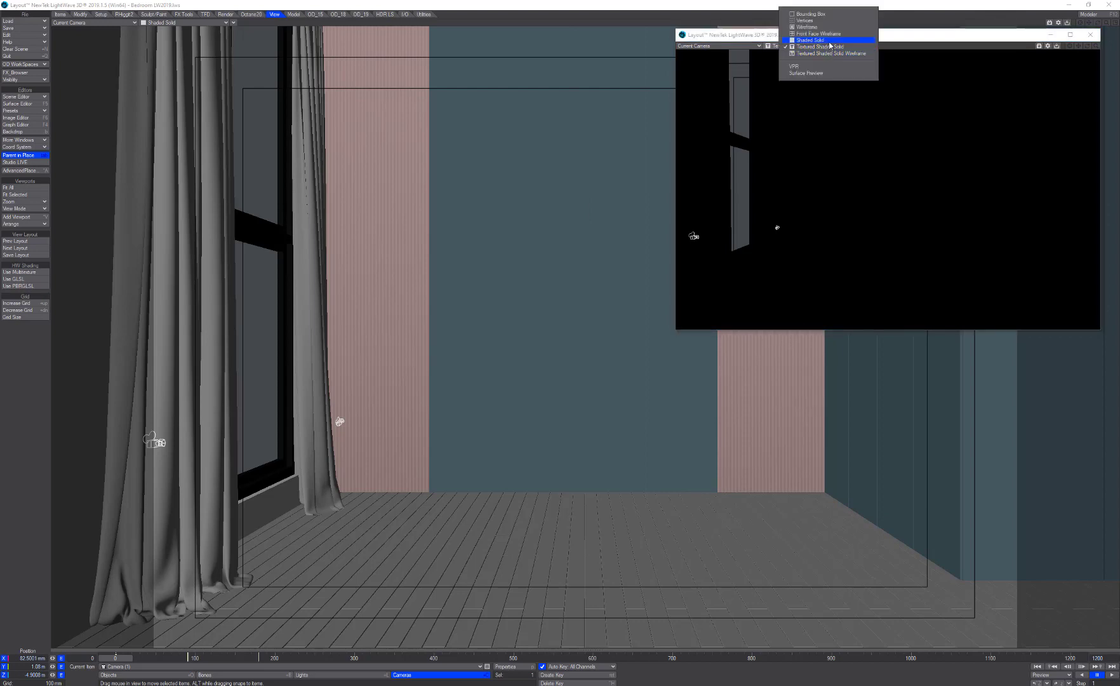
left_click(830, 40)
left_click(824, 46)
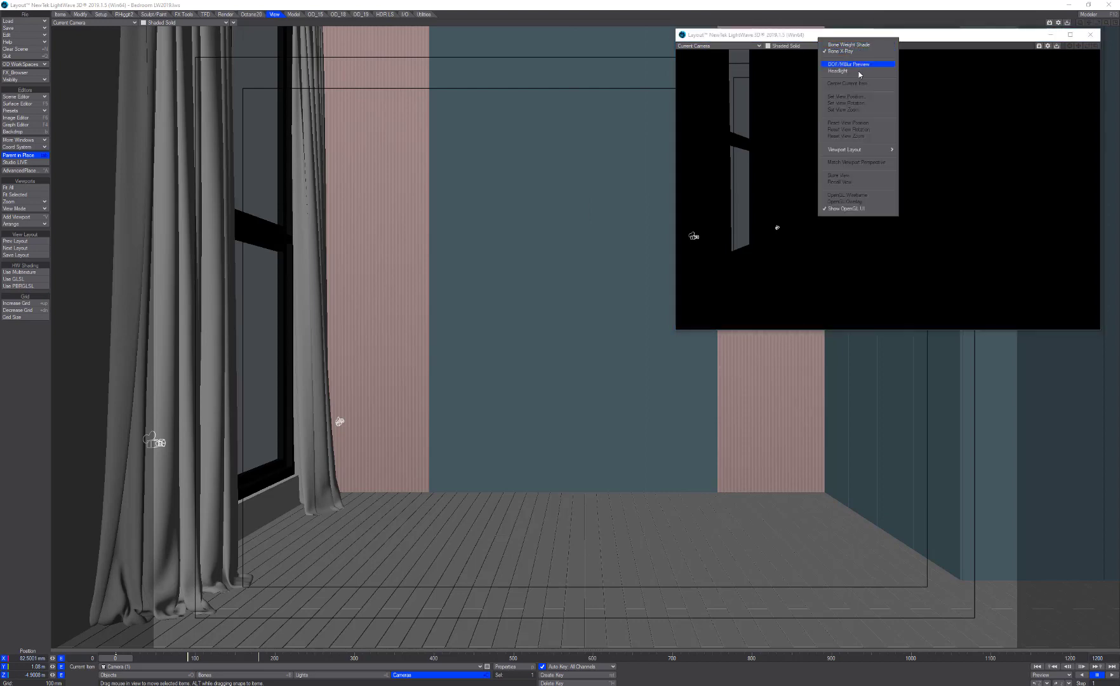
left_click(848, 72)
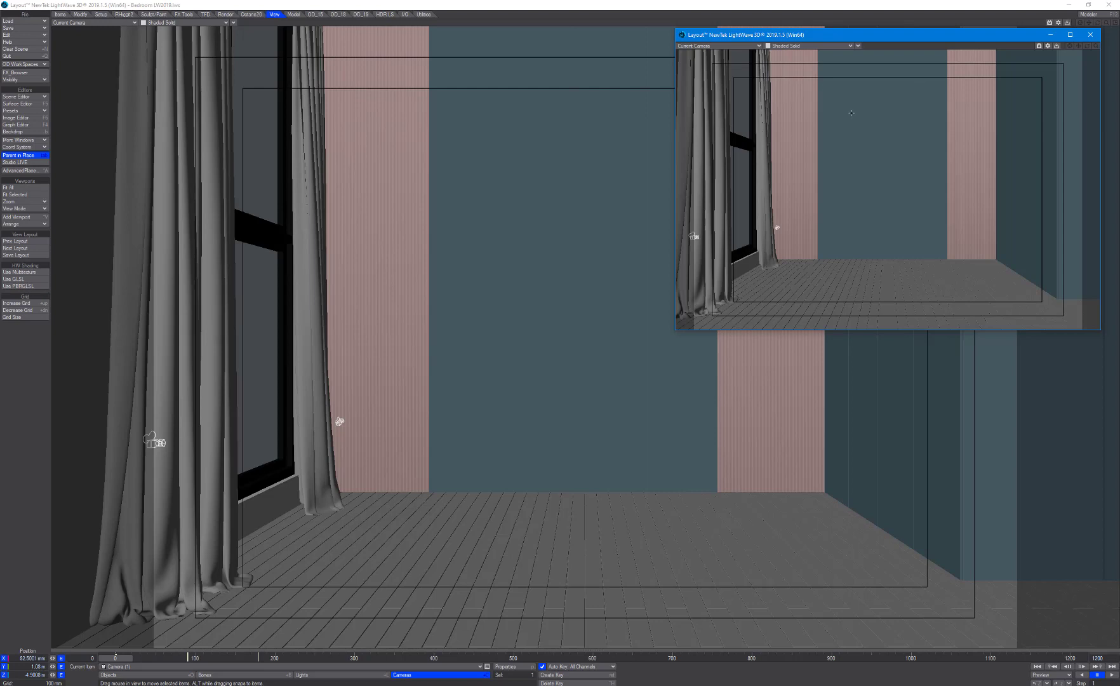
Step: Limit the render region to the window and curtains, and start VPR in the floating viewport
key("l")
left_click_drag(1081, 53, 834, 157)
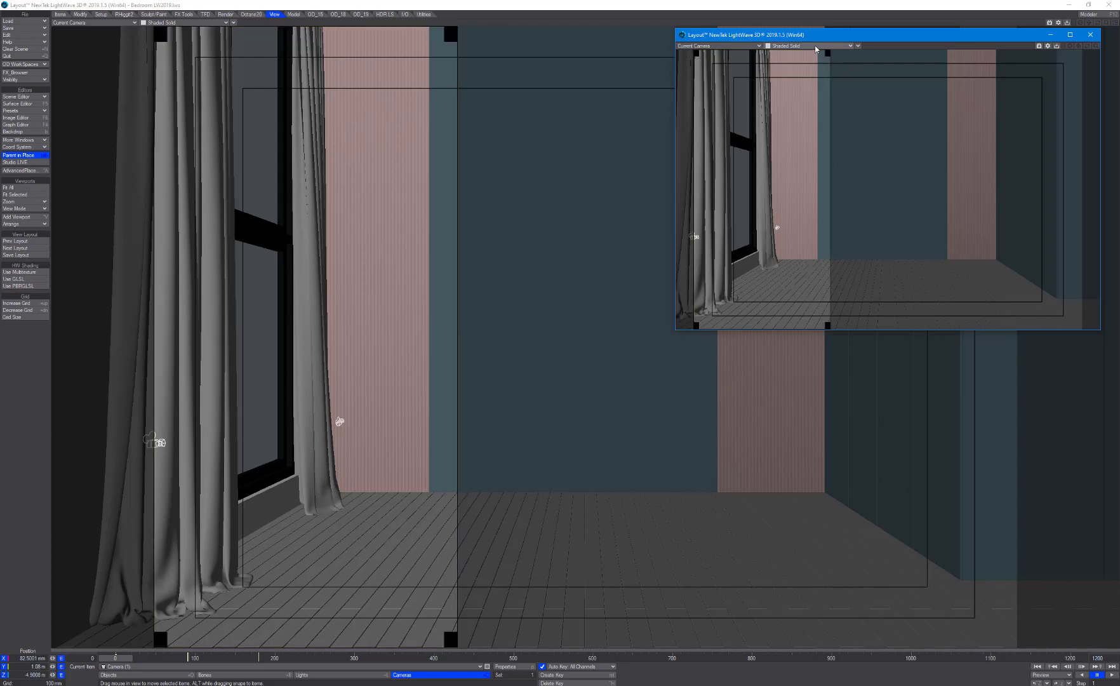
left_click(816, 47)
left_click(816, 71)
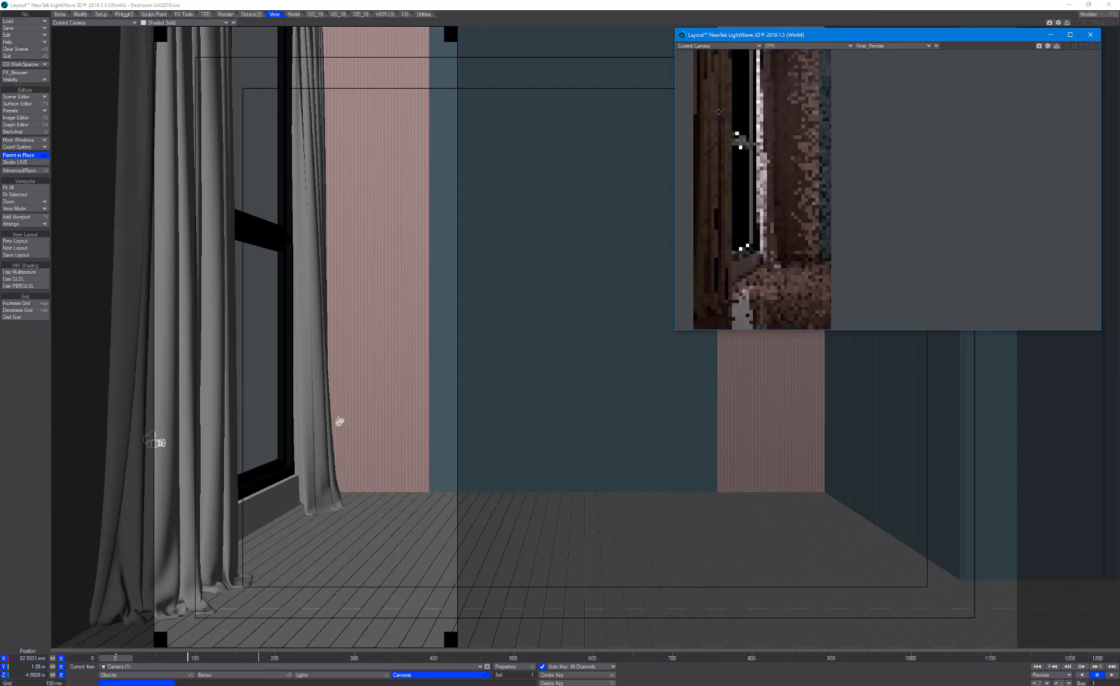
left_click(731, 7)
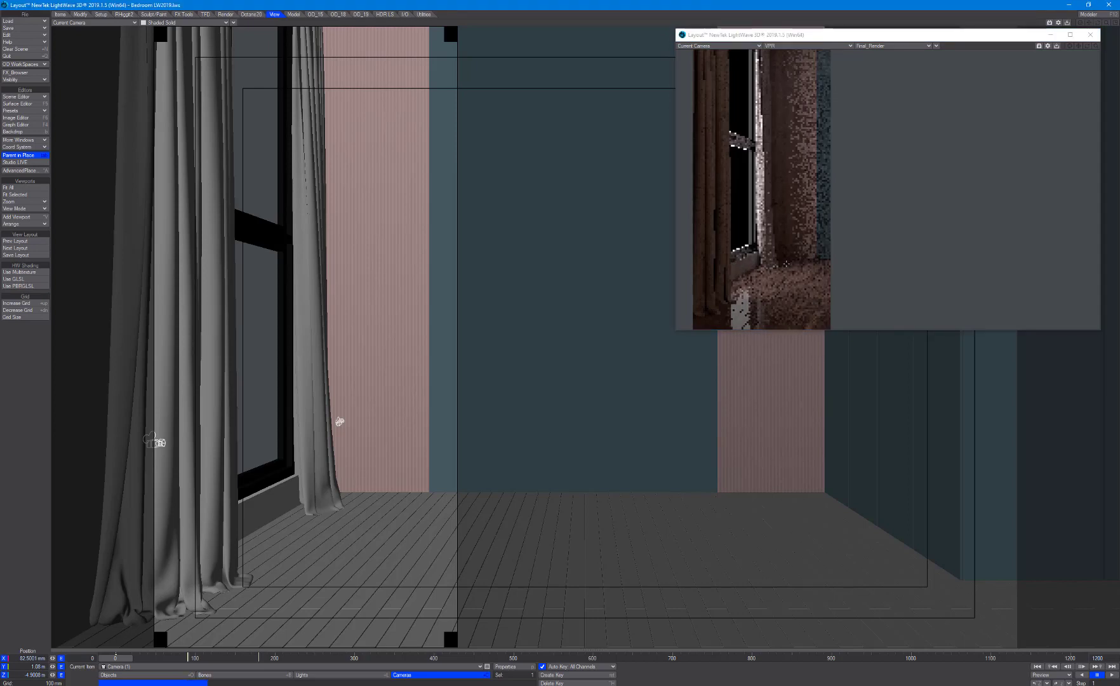
Step: Disable caching for the interpolated cache in the Global Illumination render properties
left_click(226, 15)
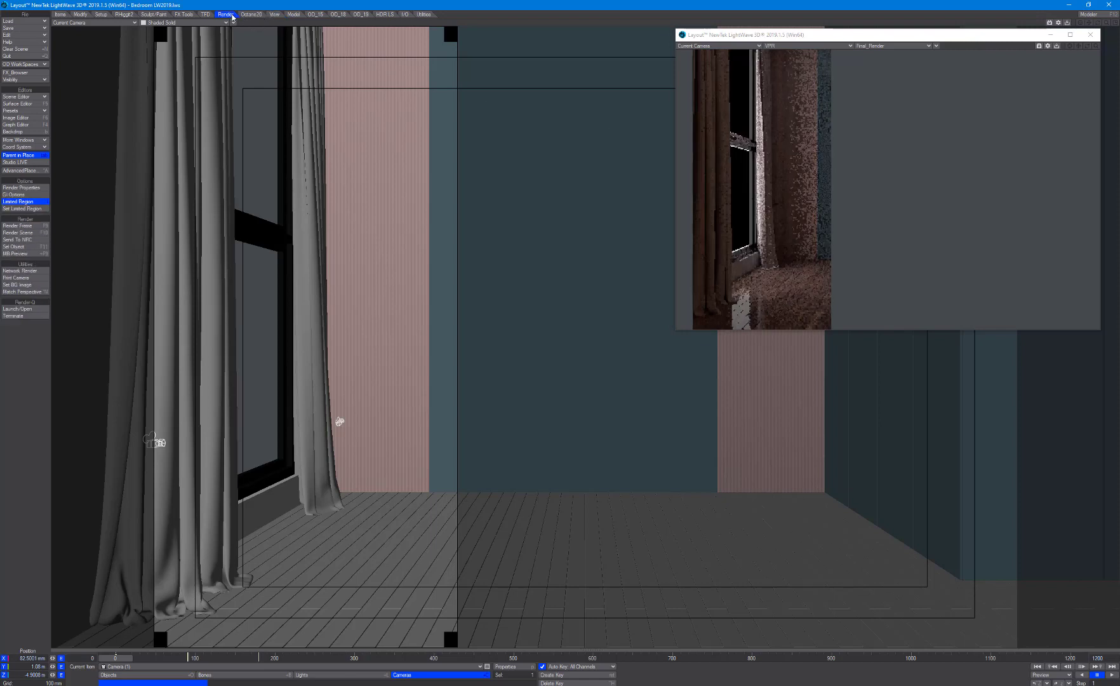
left_click(21, 188)
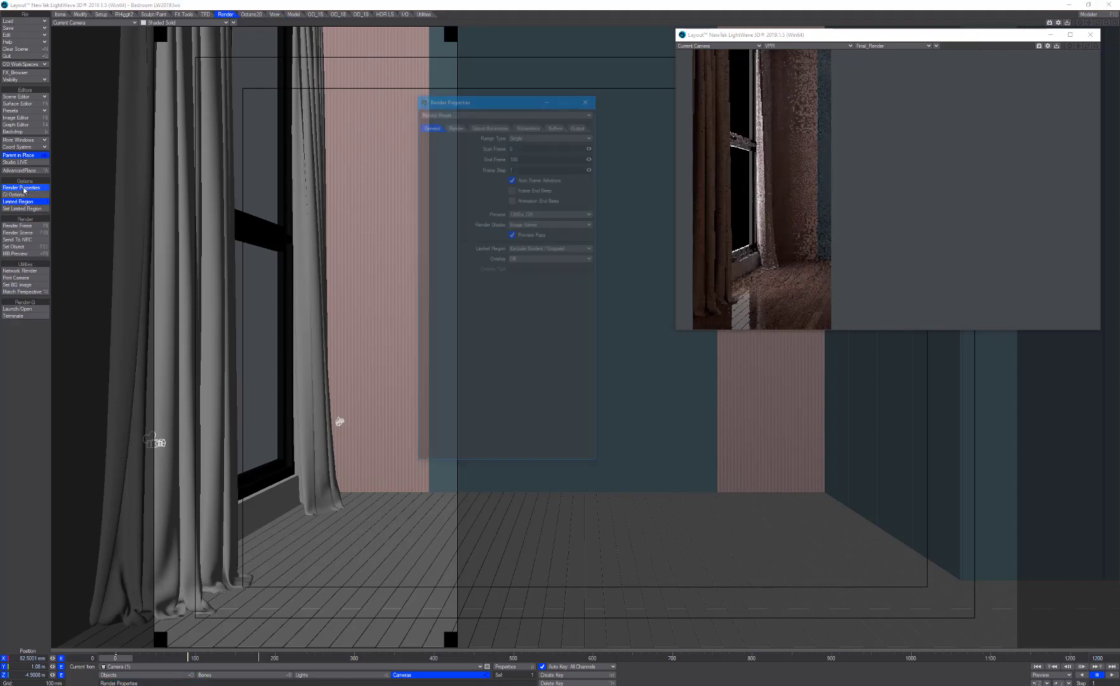
left_click(476, 125)
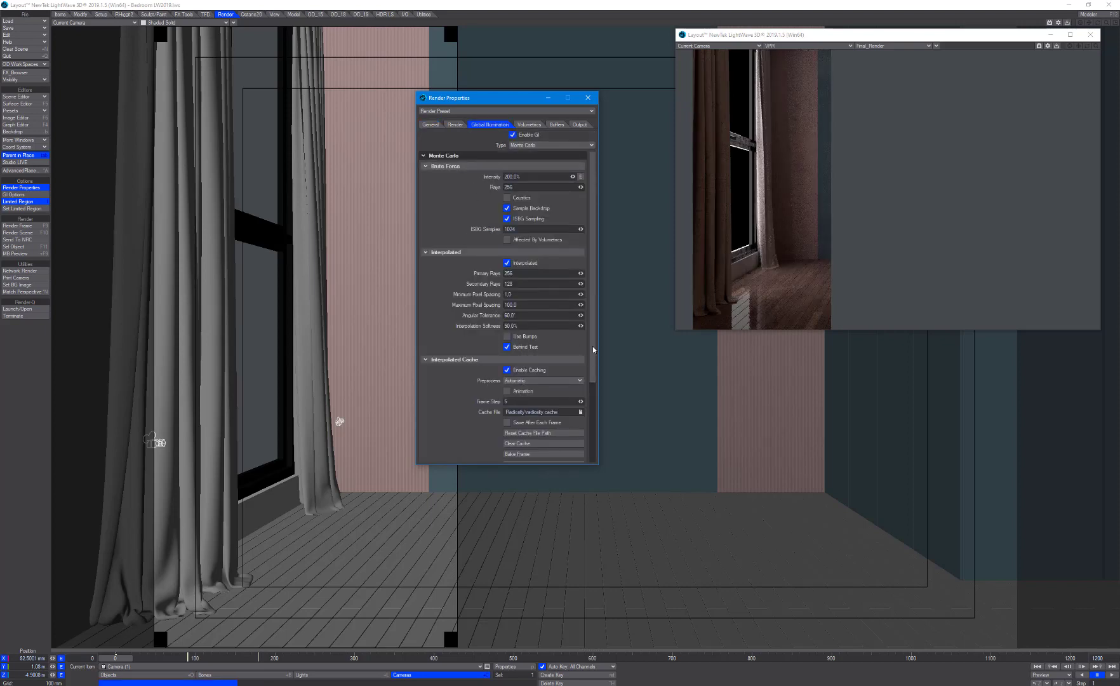
left_click_drag(592, 322, 589, 430)
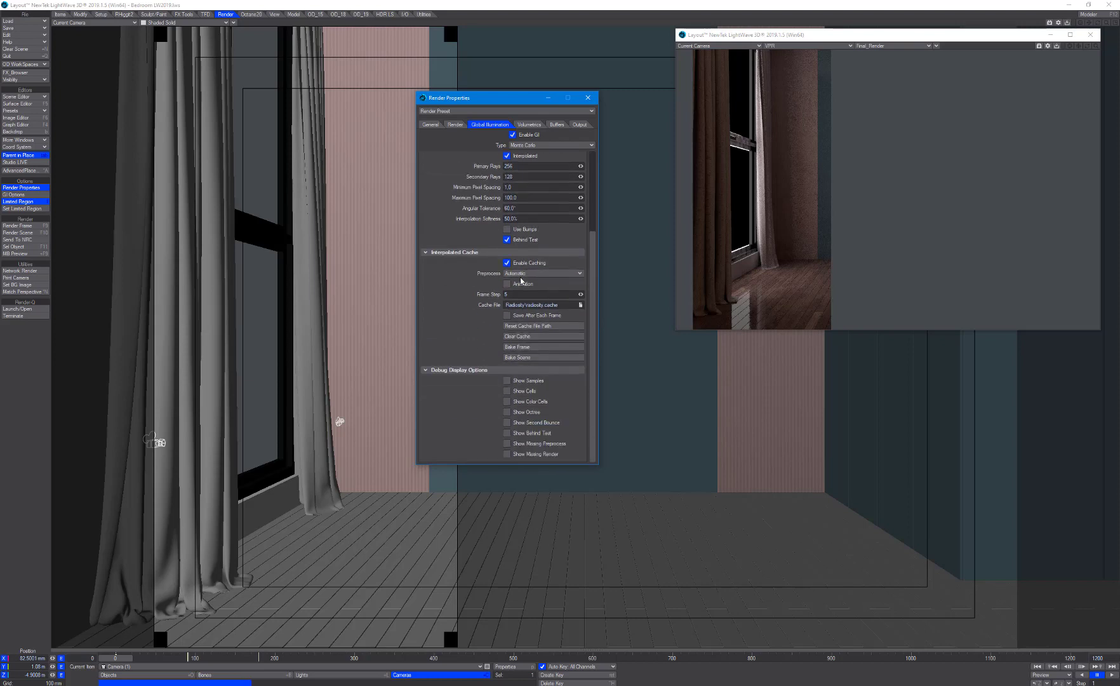
left_click(507, 263)
Step: Turn off Interpolated global illumination and collapse the Interpolated, Interpolated Cache and Debug Display Options sections
left_click_drag(591, 239, 591, 235)
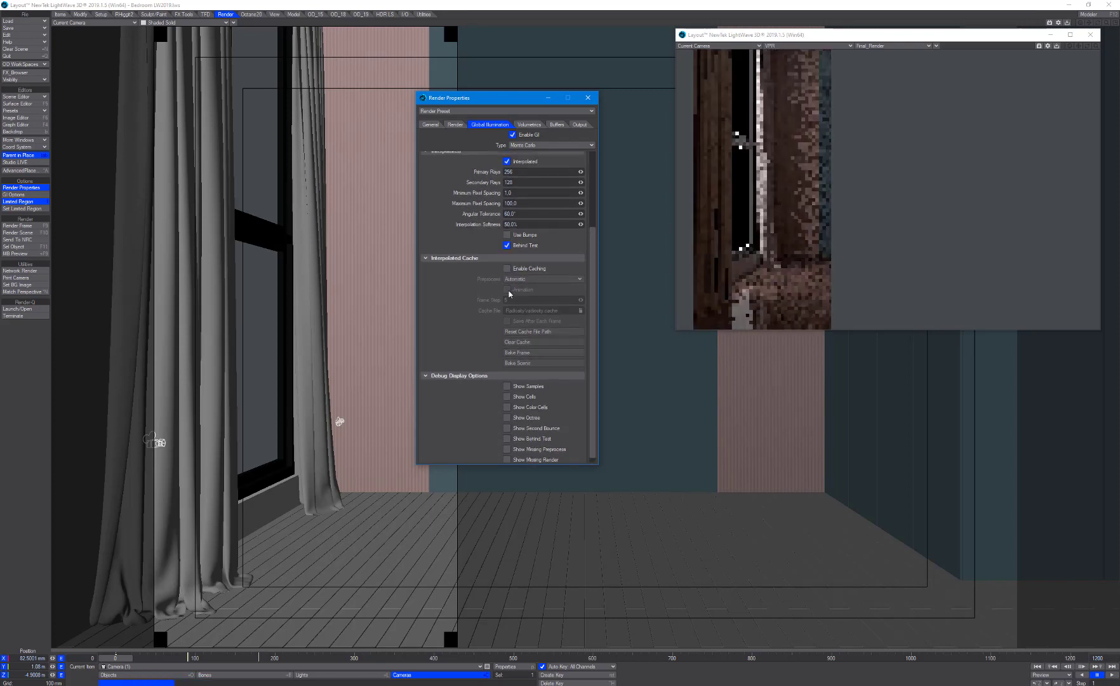
left_click(426, 258)
left_click(427, 370)
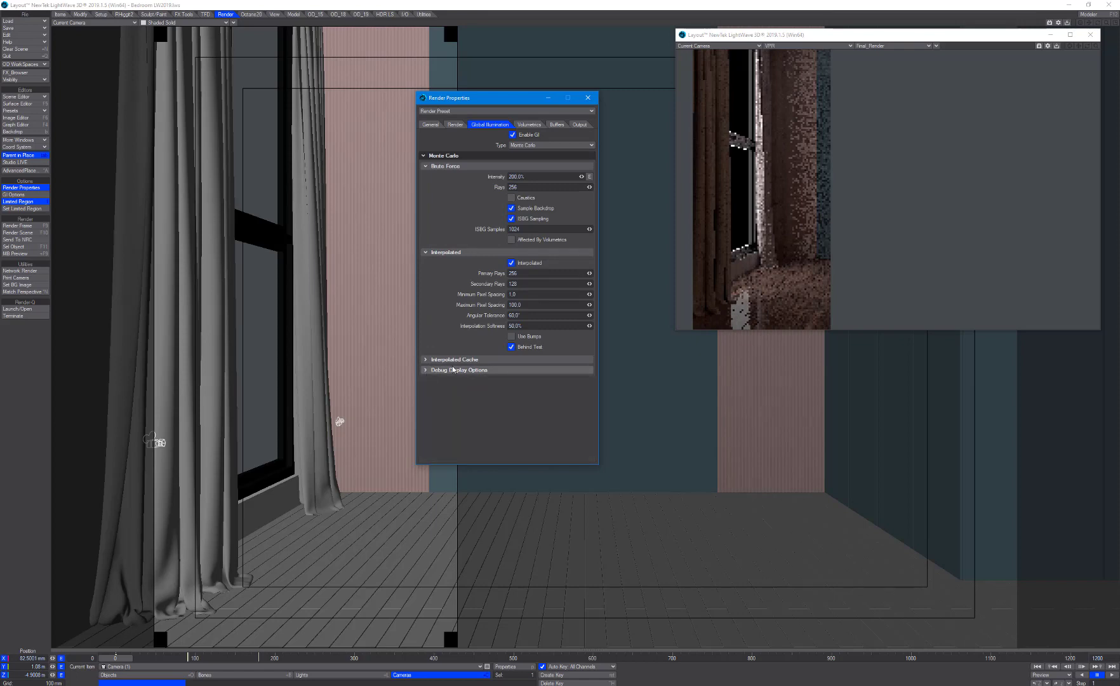
left_click(511, 262)
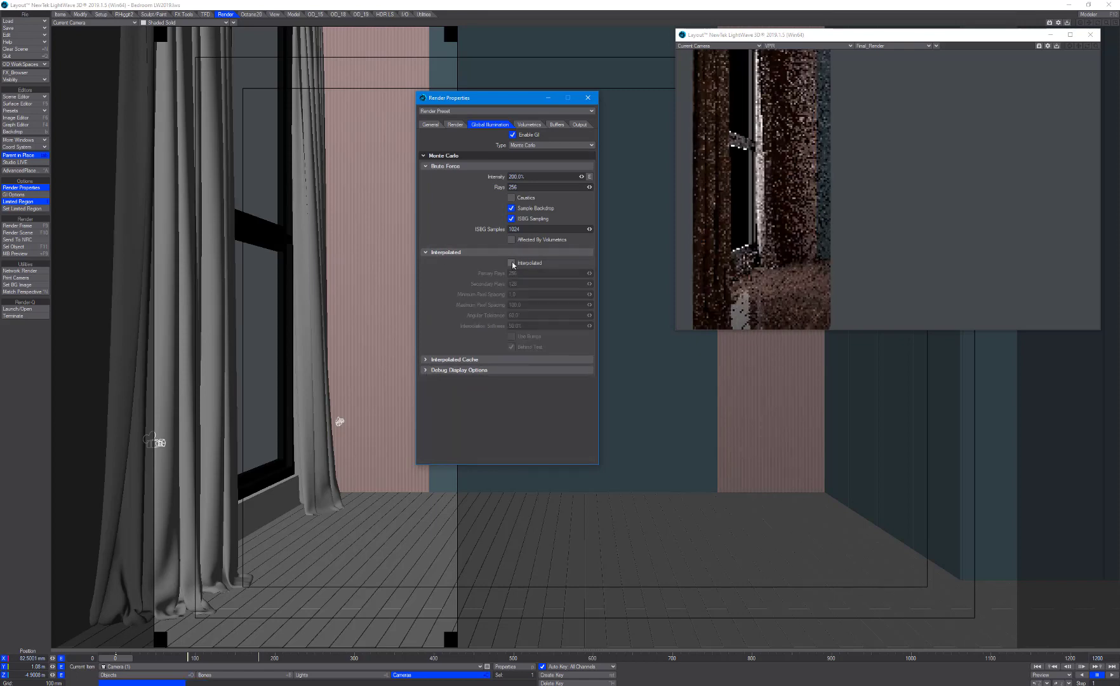
left_click(426, 252)
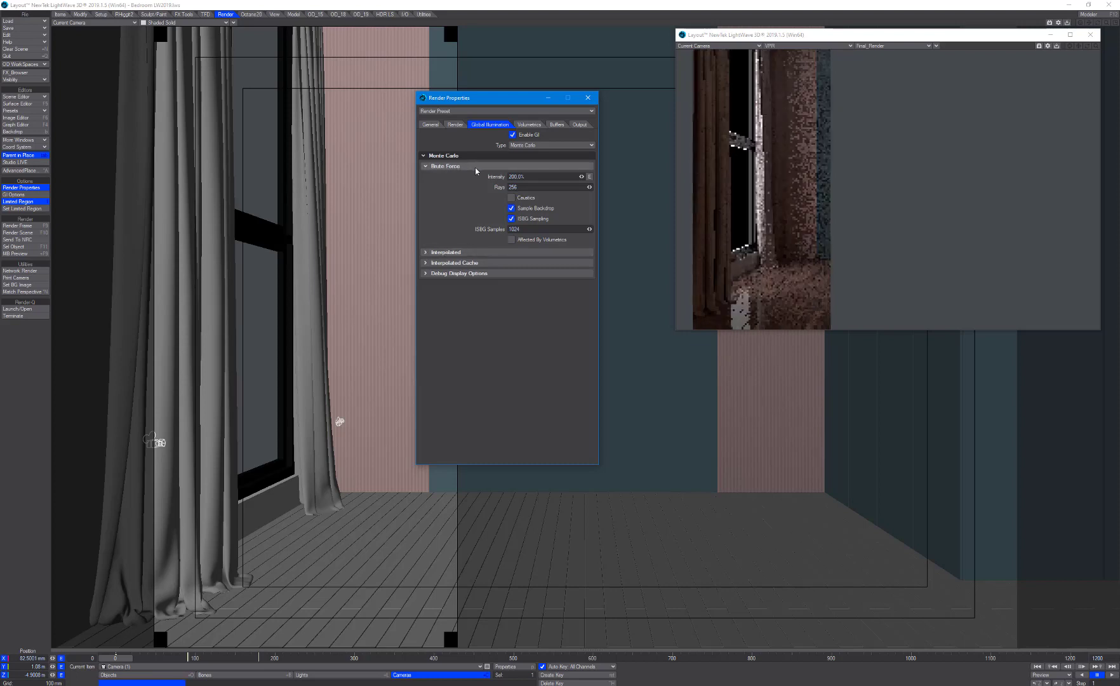
Step: Set the Brute Force global illumination to 100% intensity and 16 rays, and disable ISBG Sampling
left_click_drag(528, 177, 492, 180)
type("100")
key("Tab")
type("16")
key("Tab")
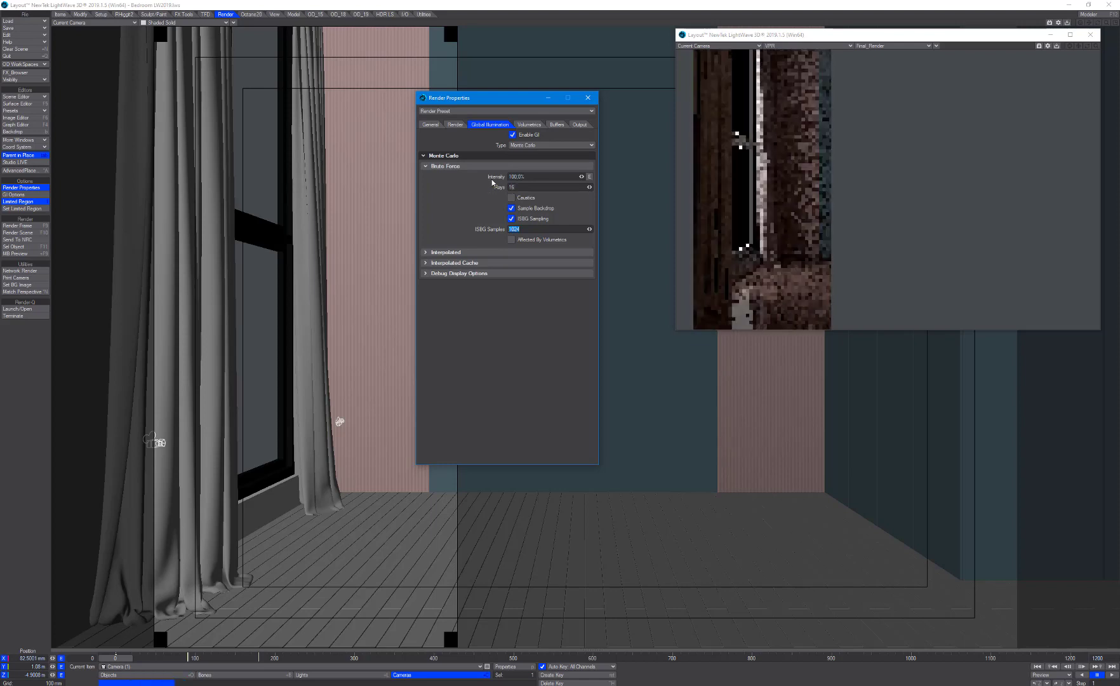
left_click(512, 218)
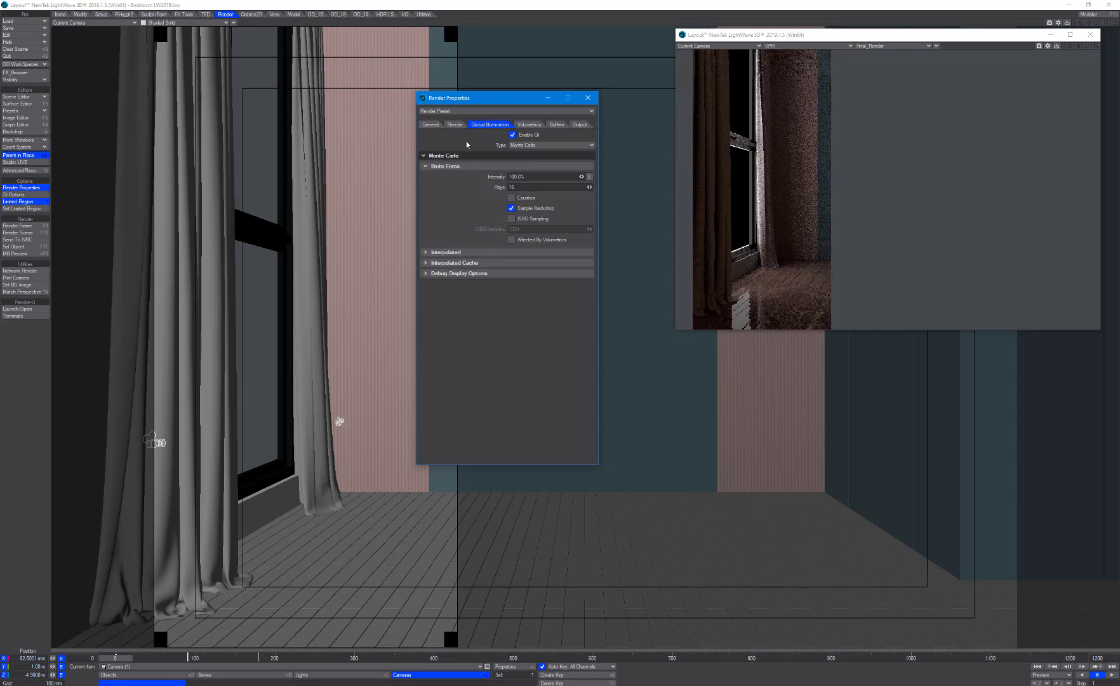
Step: Enable Noise Filtering for the Final_Render buffer in the render properties
left_click(557, 125)
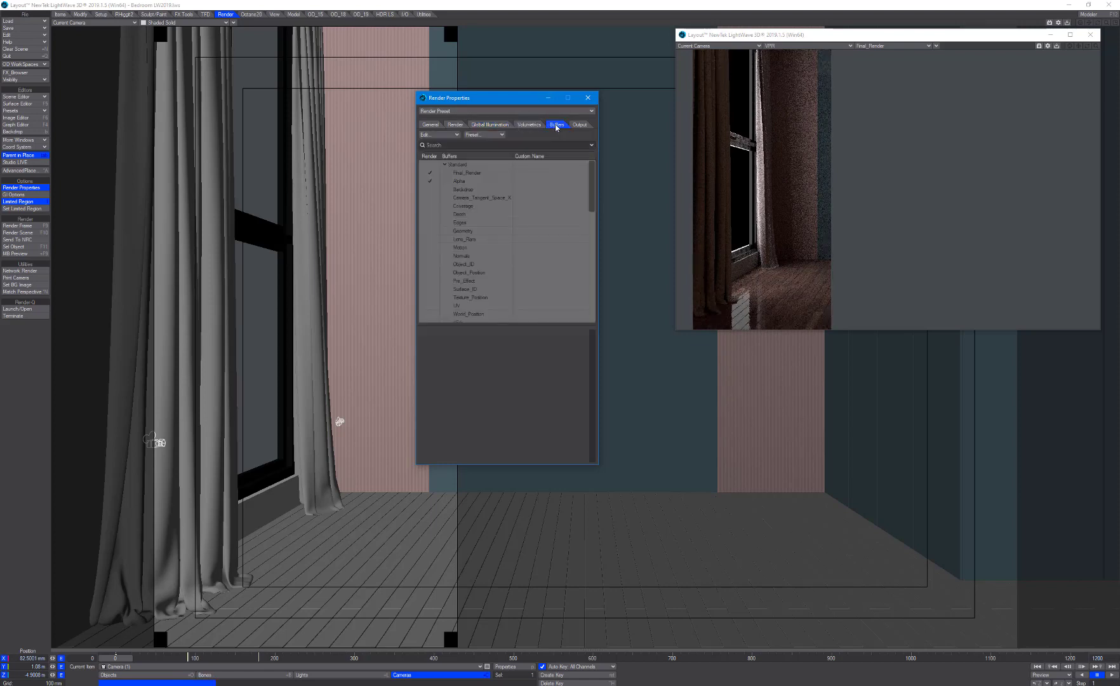
left_click(478, 172)
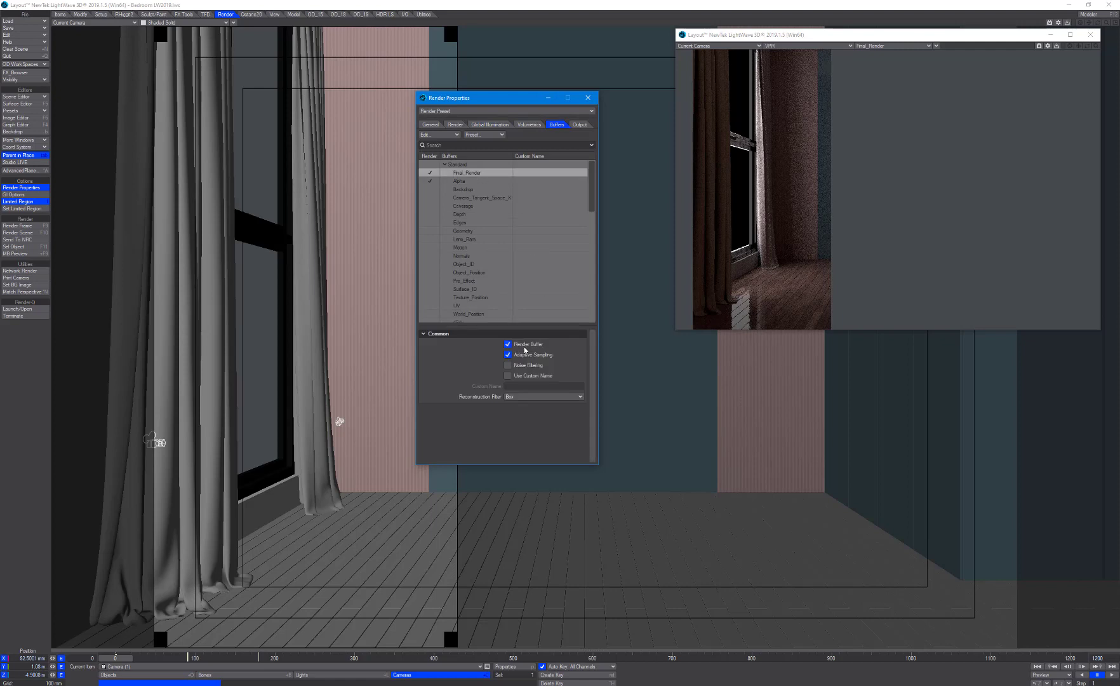
left_click(508, 365)
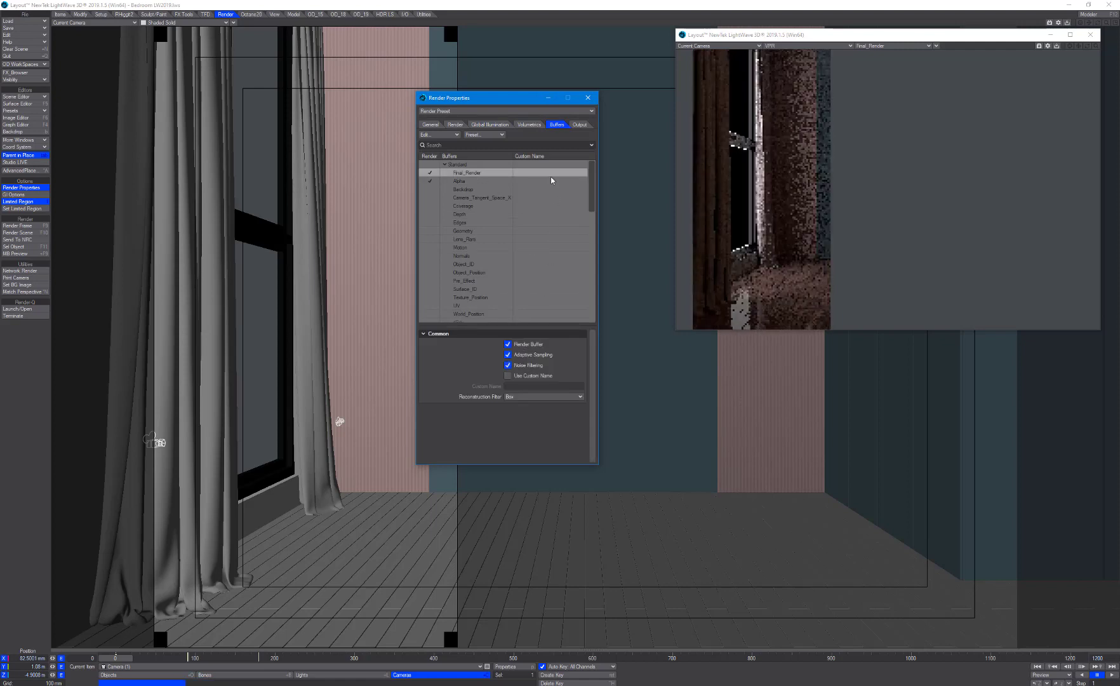
Step: Set the VPR renderer's Noise Filter to On - GPU and enable Despike
left_click(457, 126)
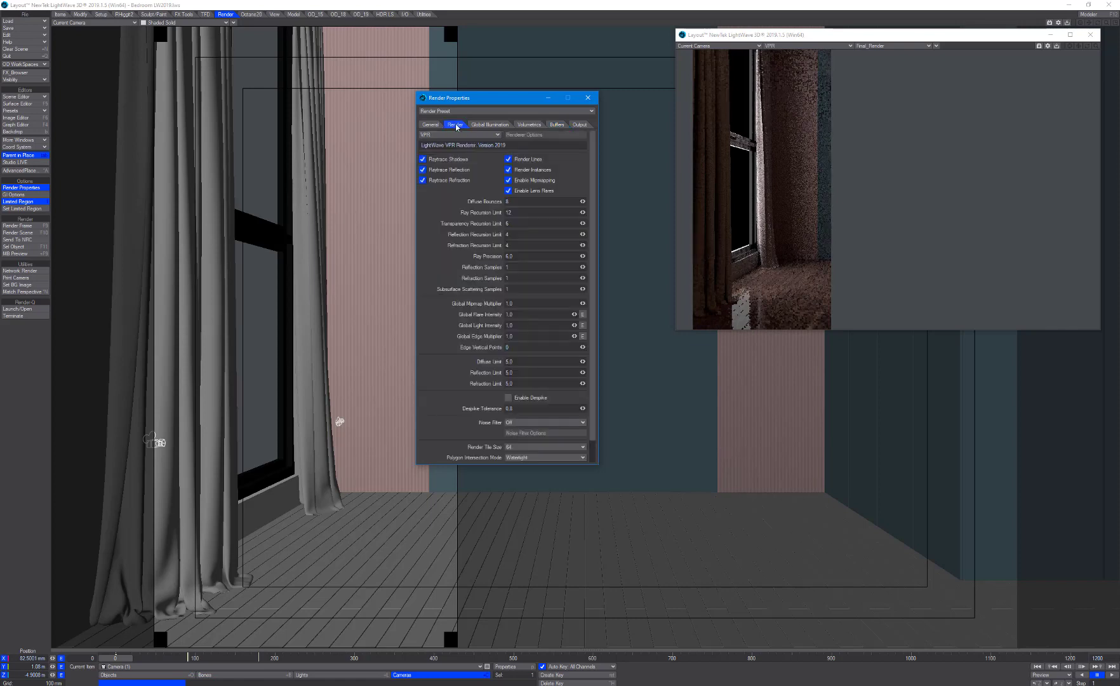
left_click(514, 423)
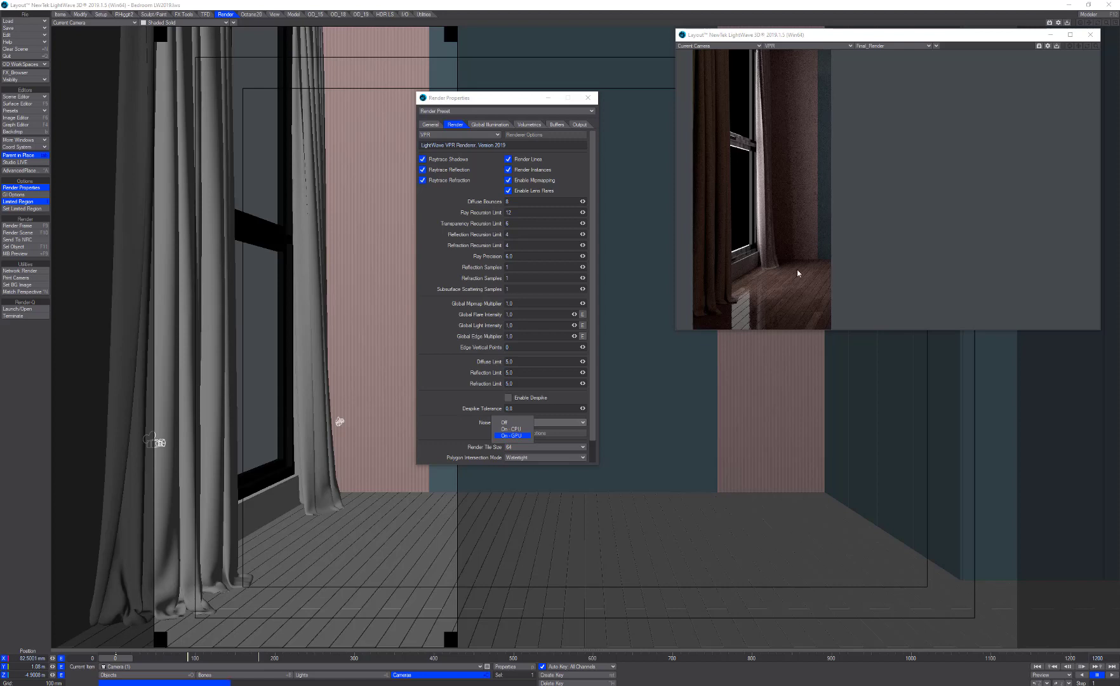
left_click(607, 319)
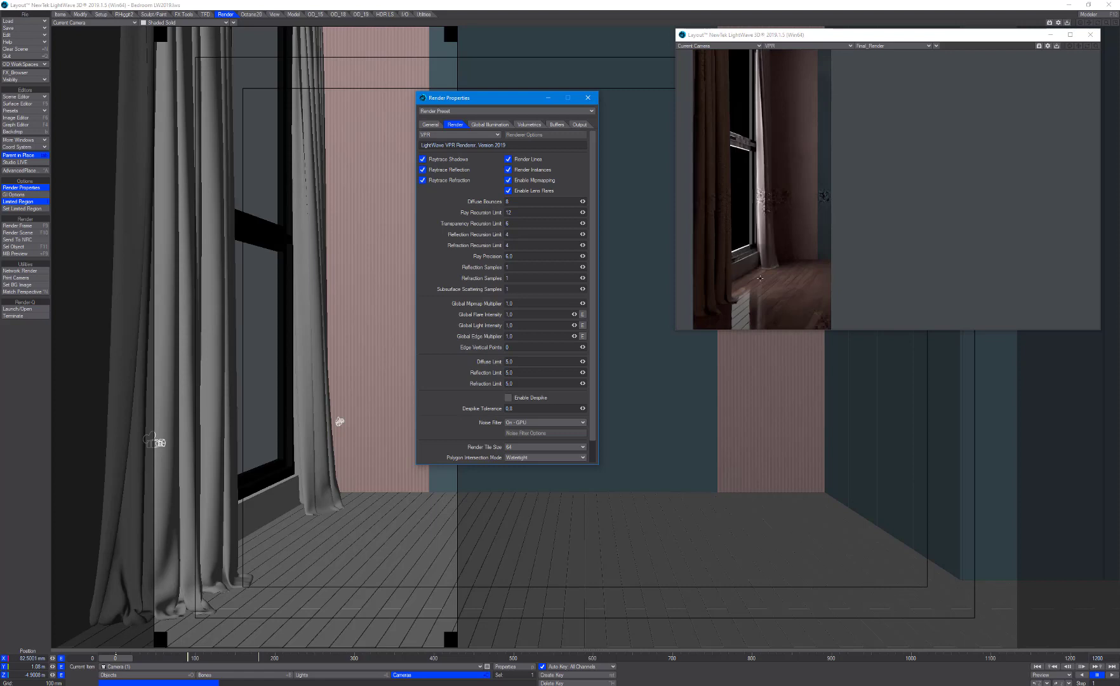
left_click(516, 402)
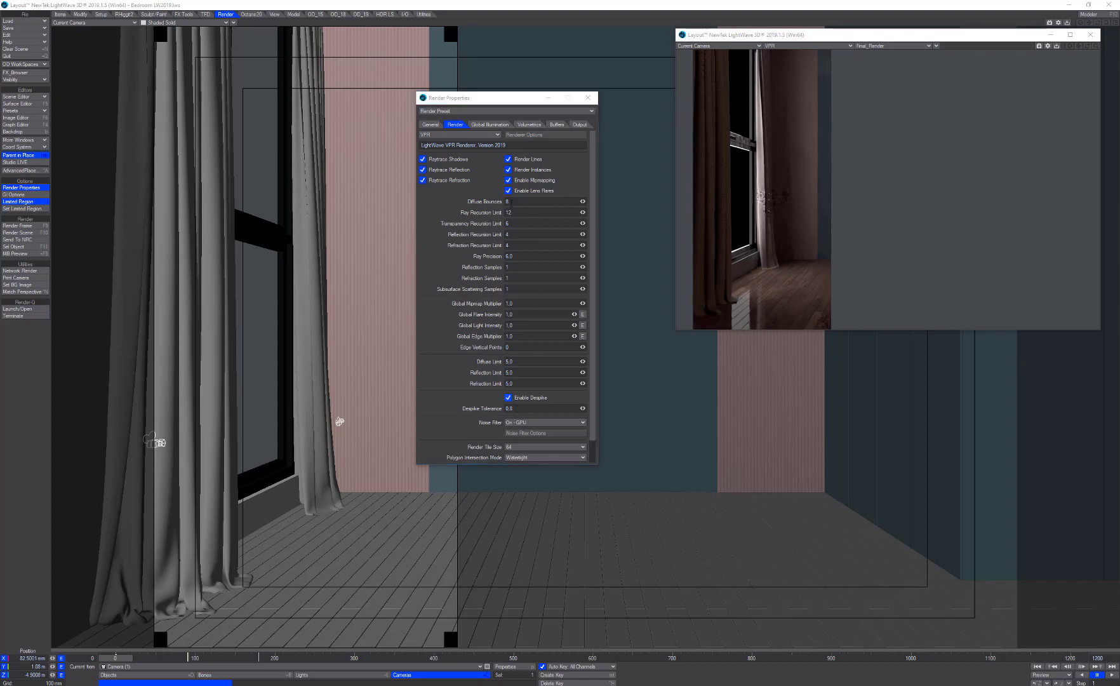
Step: Set Diffuse Bounces to 2 and Ray Recursion Limit to 6, and close the render properties
left_click(506, 202)
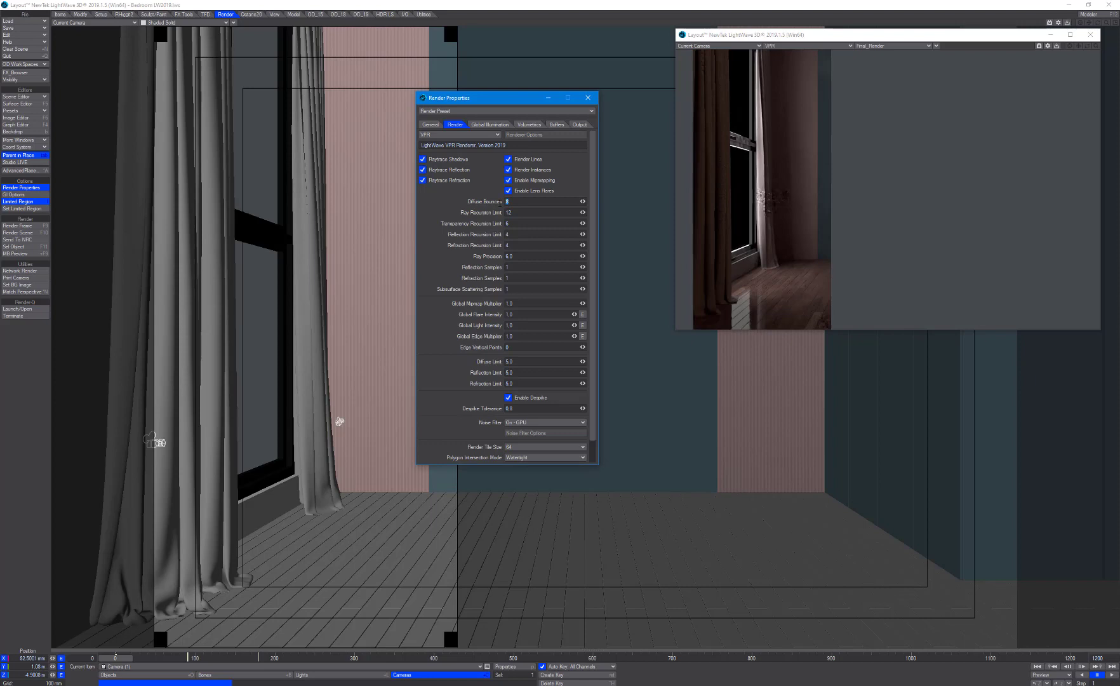
key("Tab")
type("6")
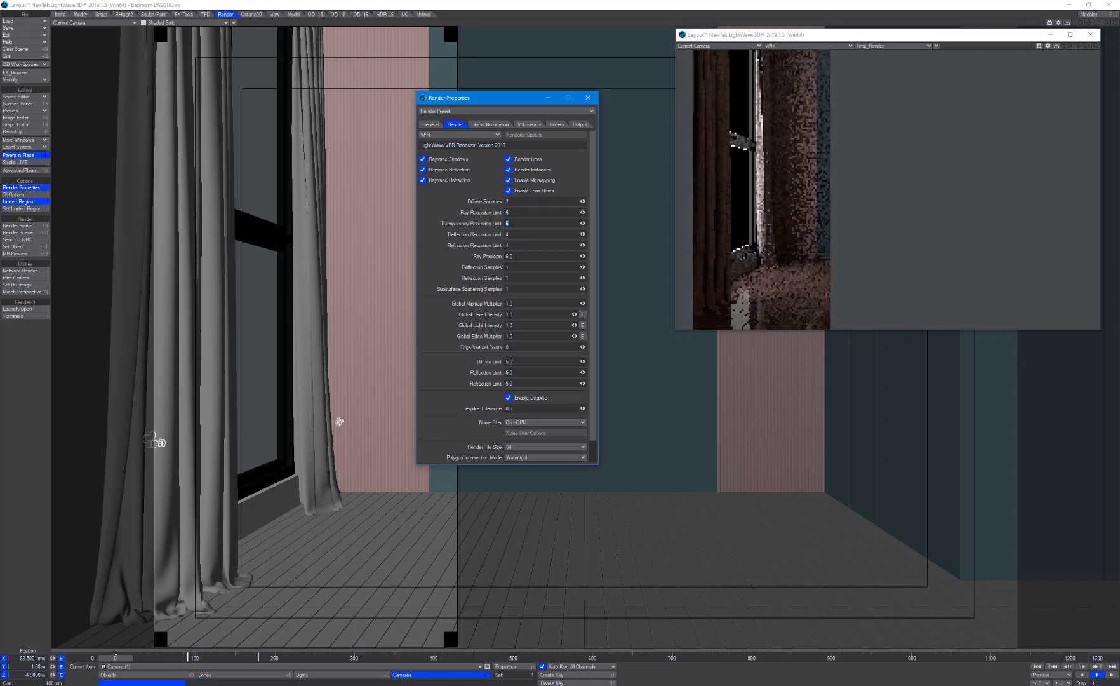
left_click(507, 347)
left_click(588, 97)
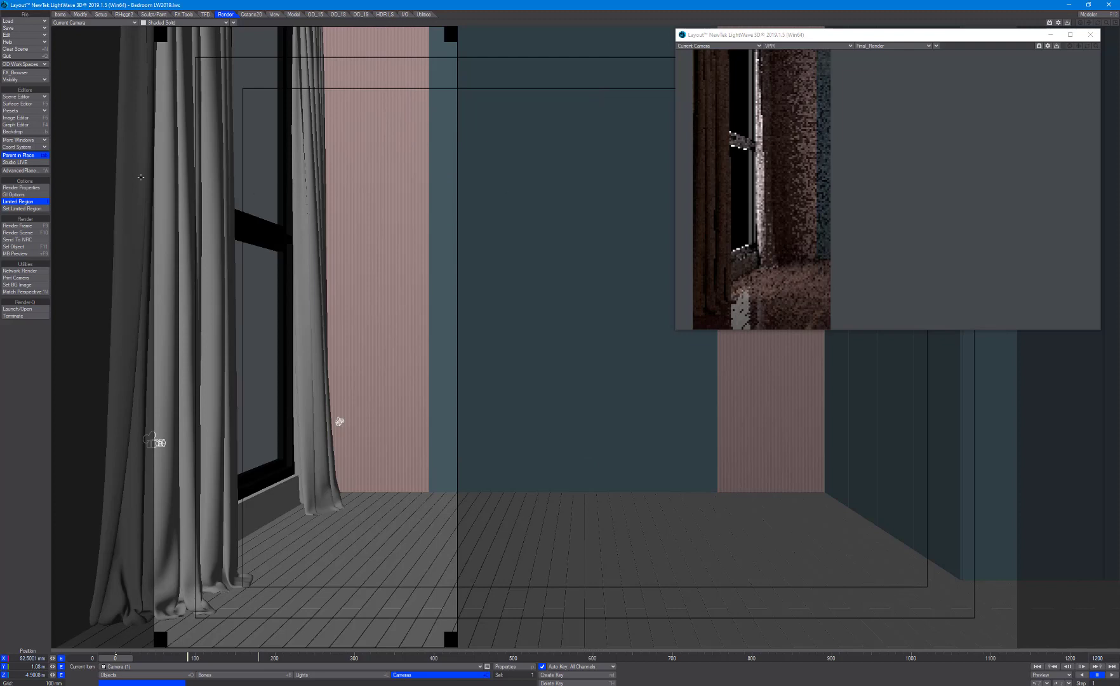
Step: Set the scene's backdrop color to white (255, 255, 255) and close the Effects window
key("ctrl+F5")
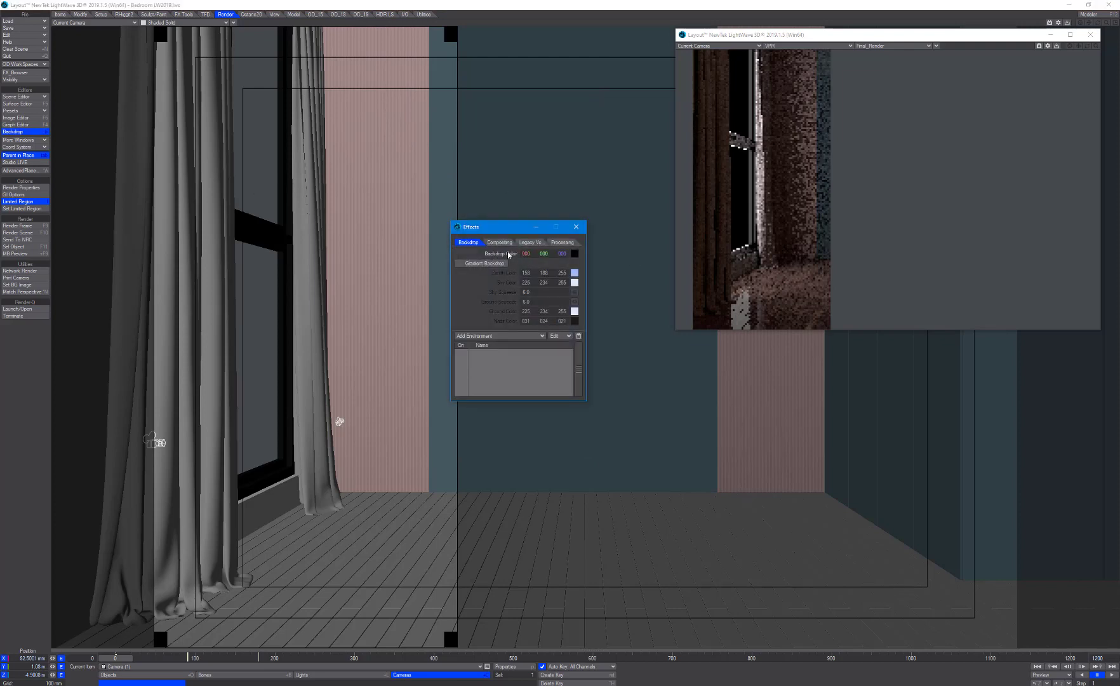
left_click(574, 254)
left_click(375, 531)
left_click(394, 547)
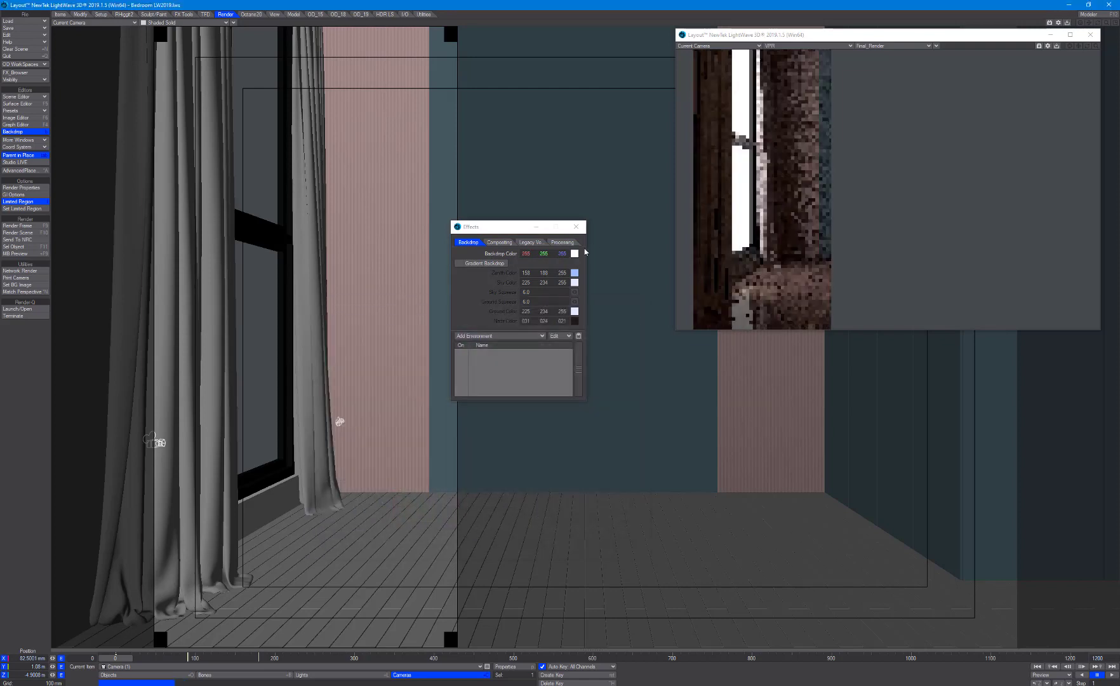
left_click(577, 227)
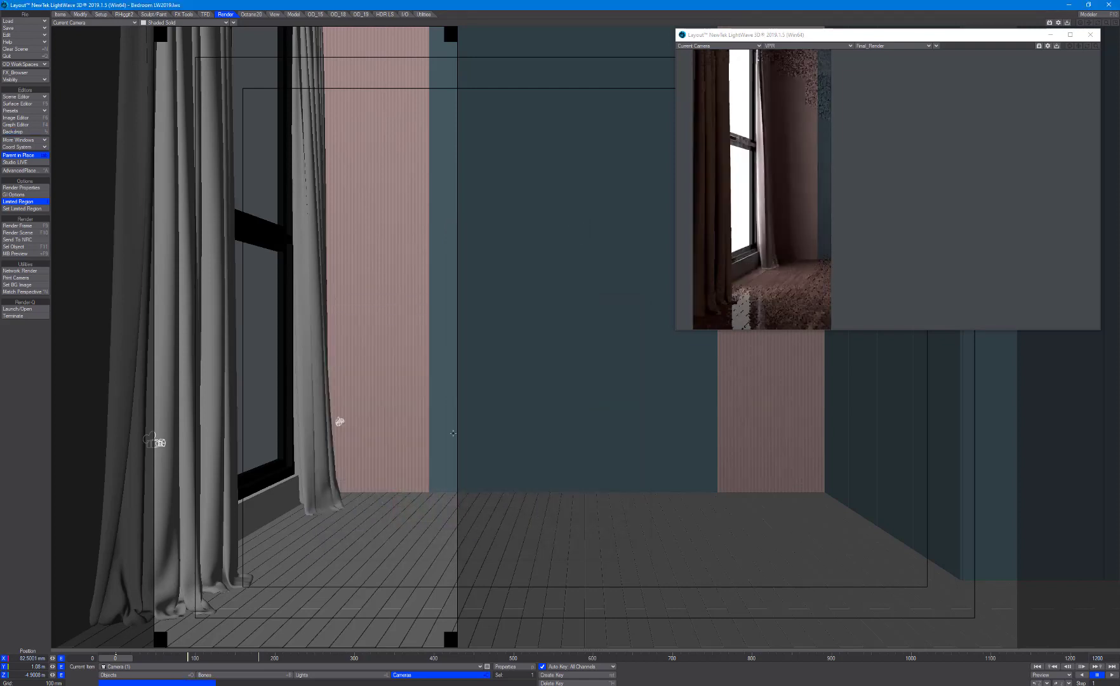
Step: Select the Window light and lock it in the Scene Editor
left_click(330, 674)
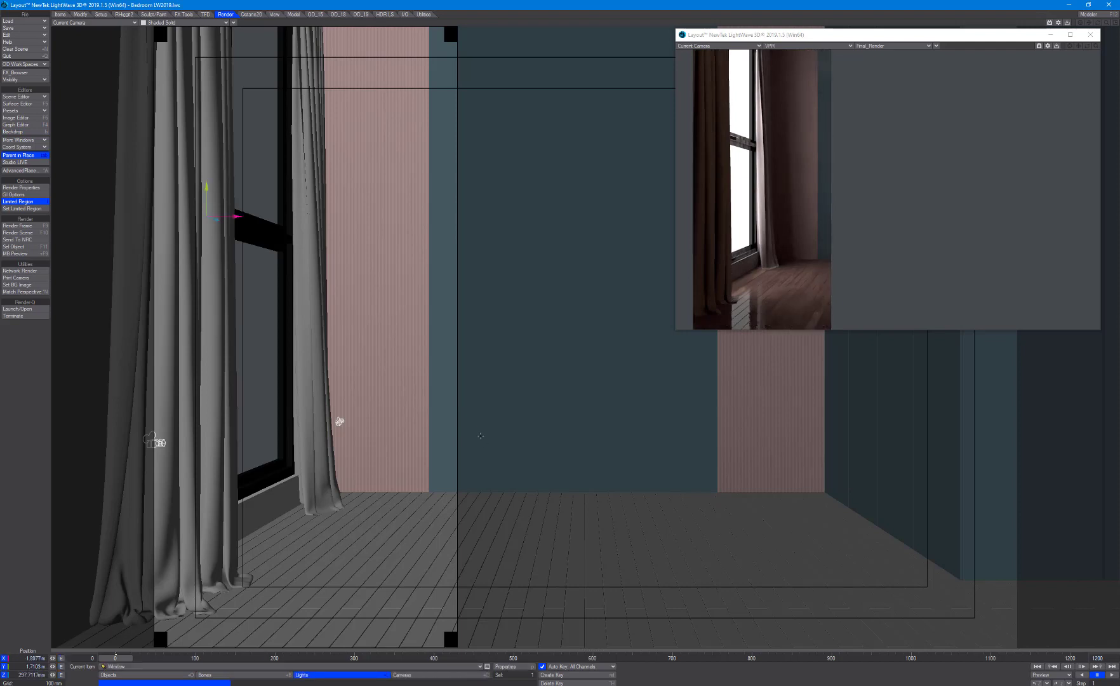
key("ctrl+F1")
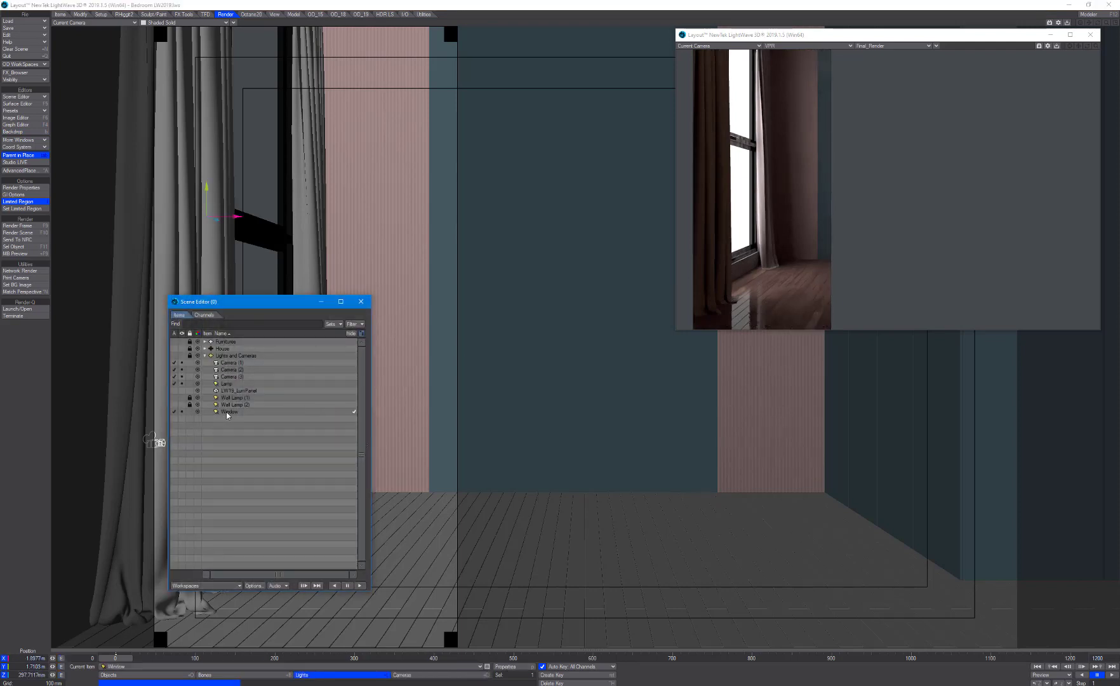
left_click(189, 412)
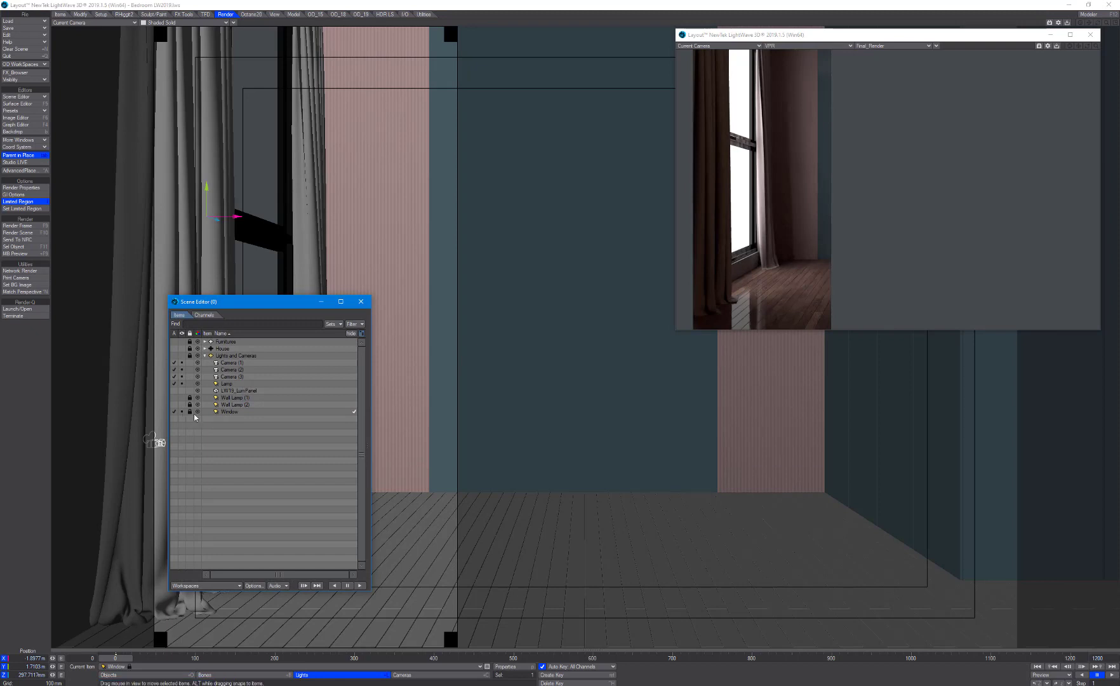
left_click(234, 411)
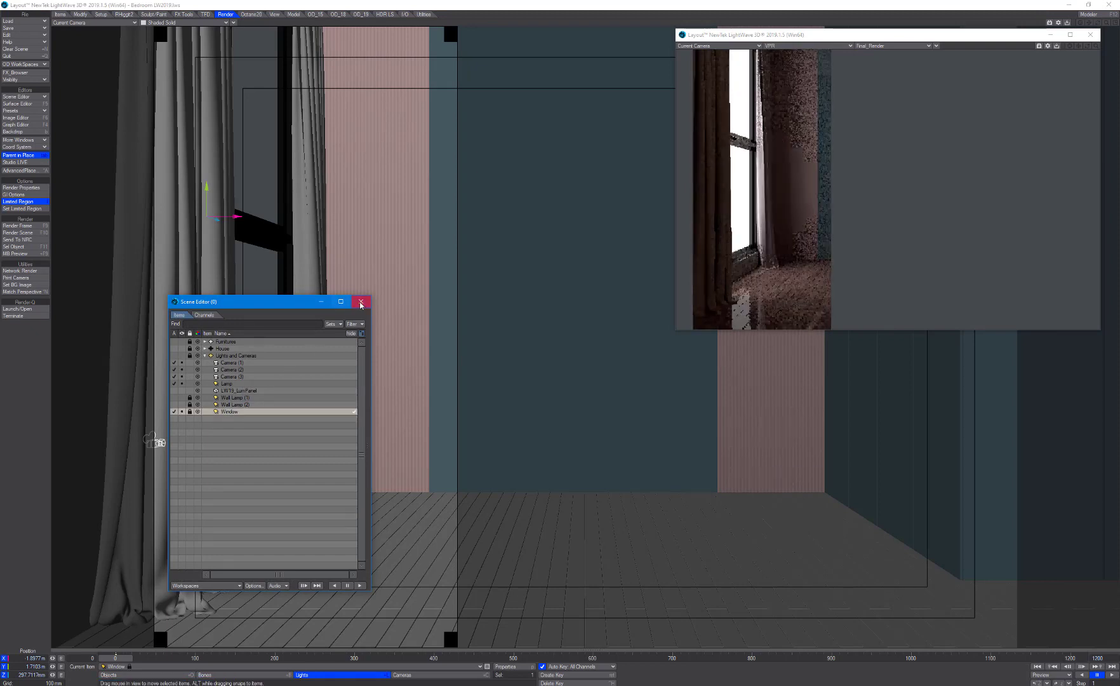
left_click(360, 302)
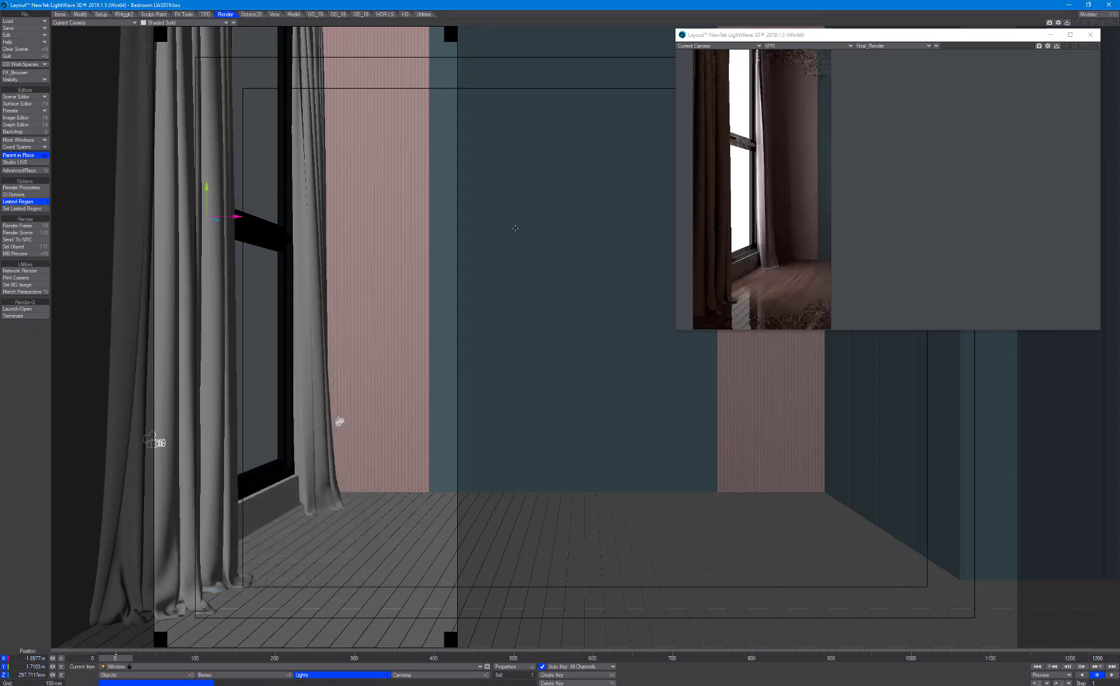
Step: Set the Window light's intensity to 5 lx and its Intensity Falloff to Inv Distance^2
key("p")
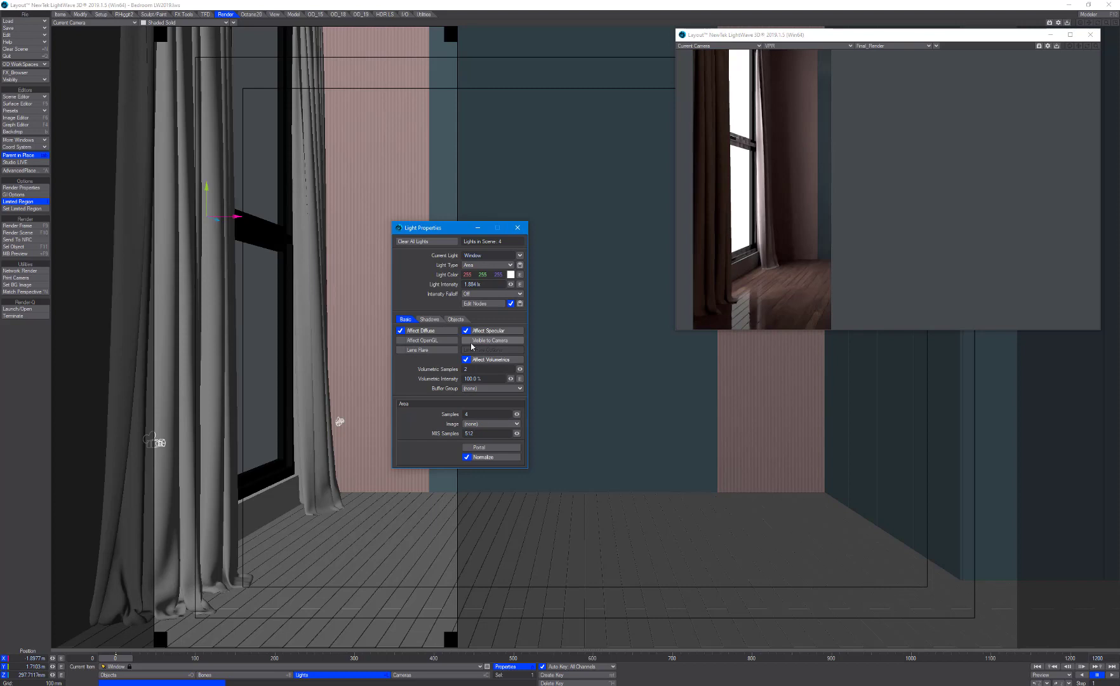
left_click(471, 284)
type("5")
key("Tab")
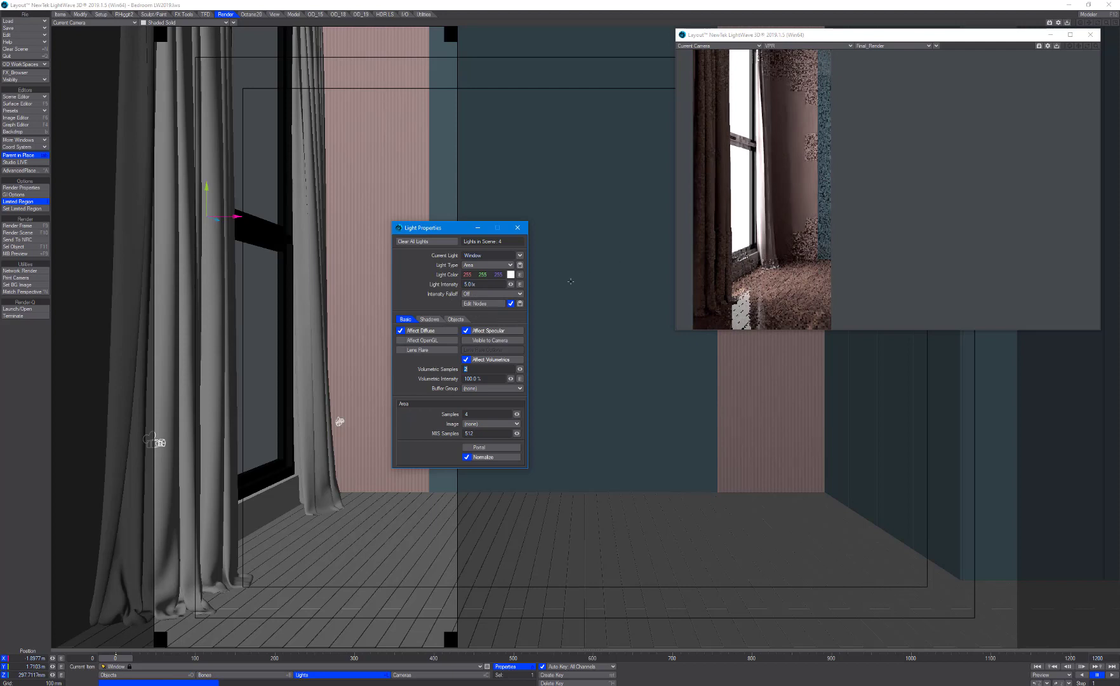
left_click(473, 294)
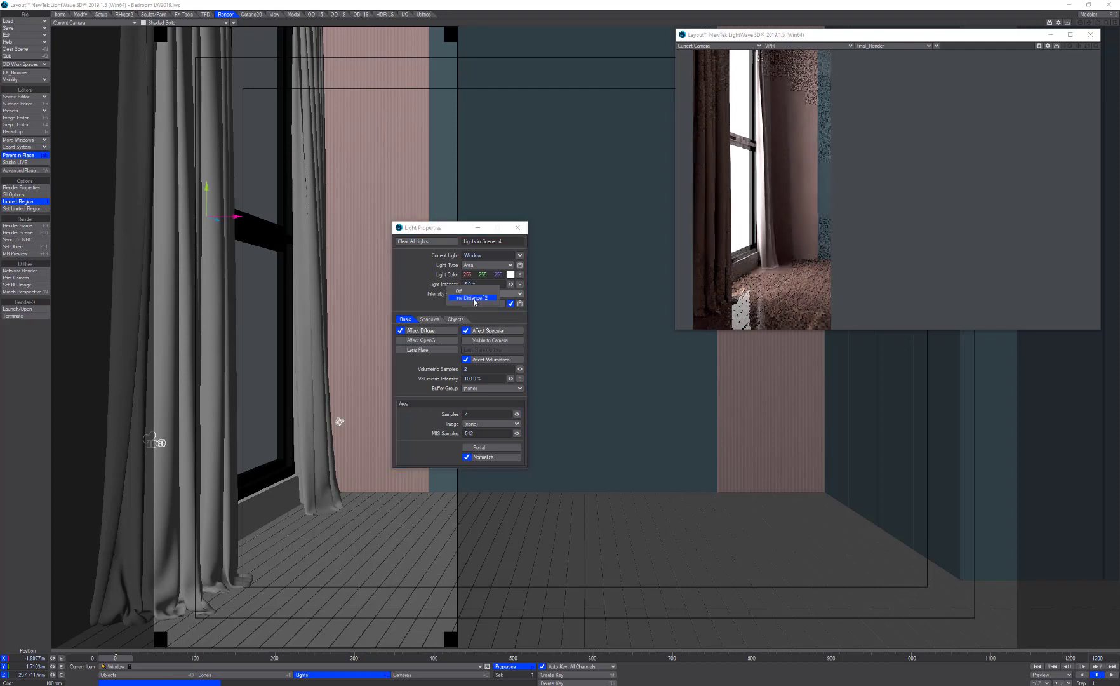
left_click(474, 298)
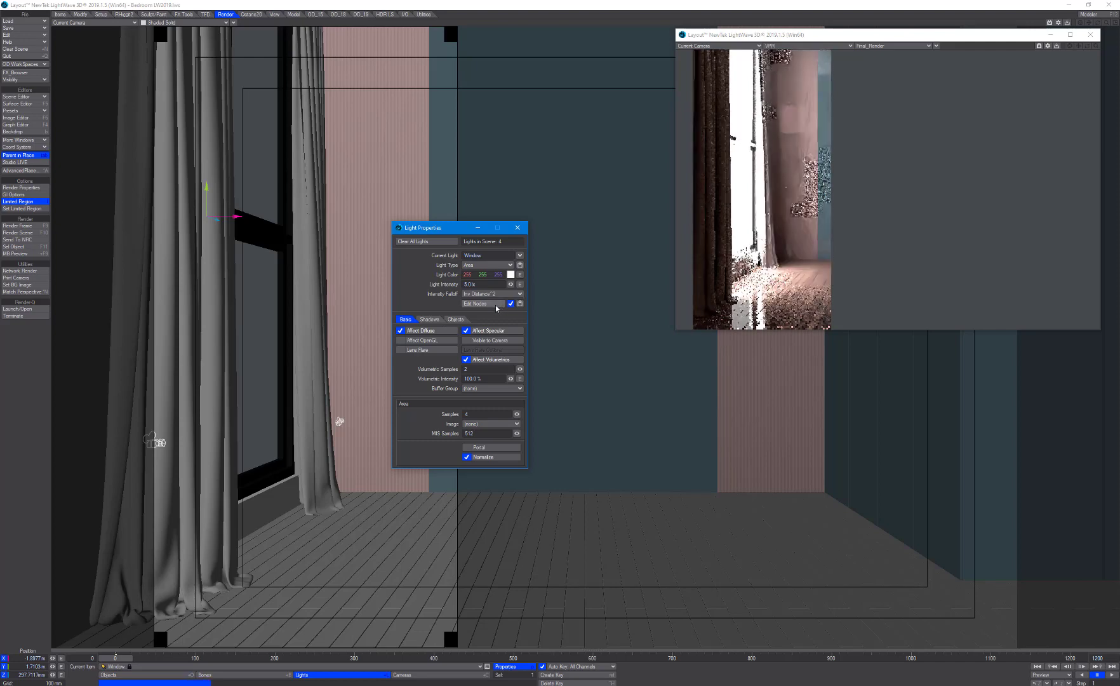
Step: Set the Range/Nominal Distance of the Window light's Light Falloff node to 3 m
left_click(491, 304)
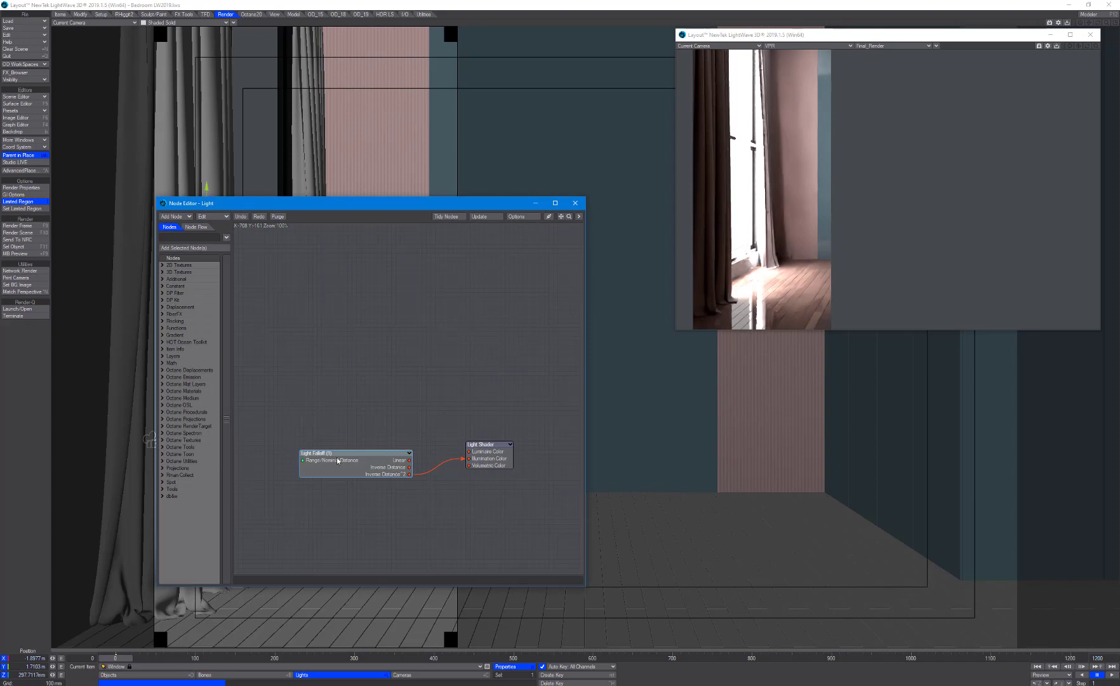
double_click(368, 466)
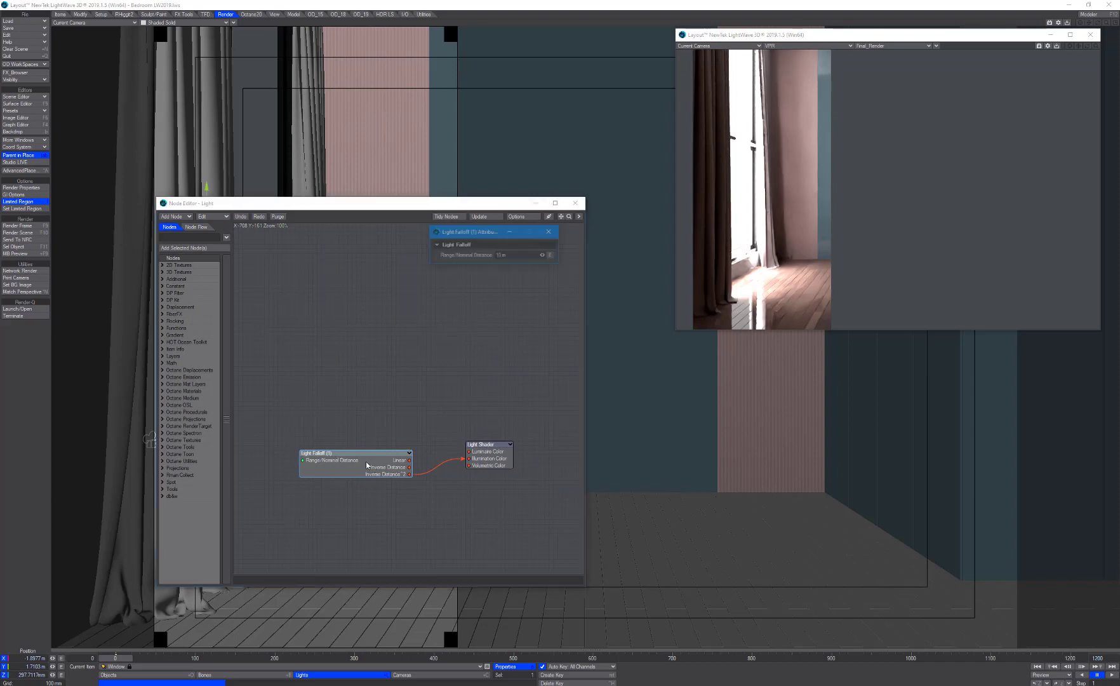
left_click_drag(441, 269, 404, 297)
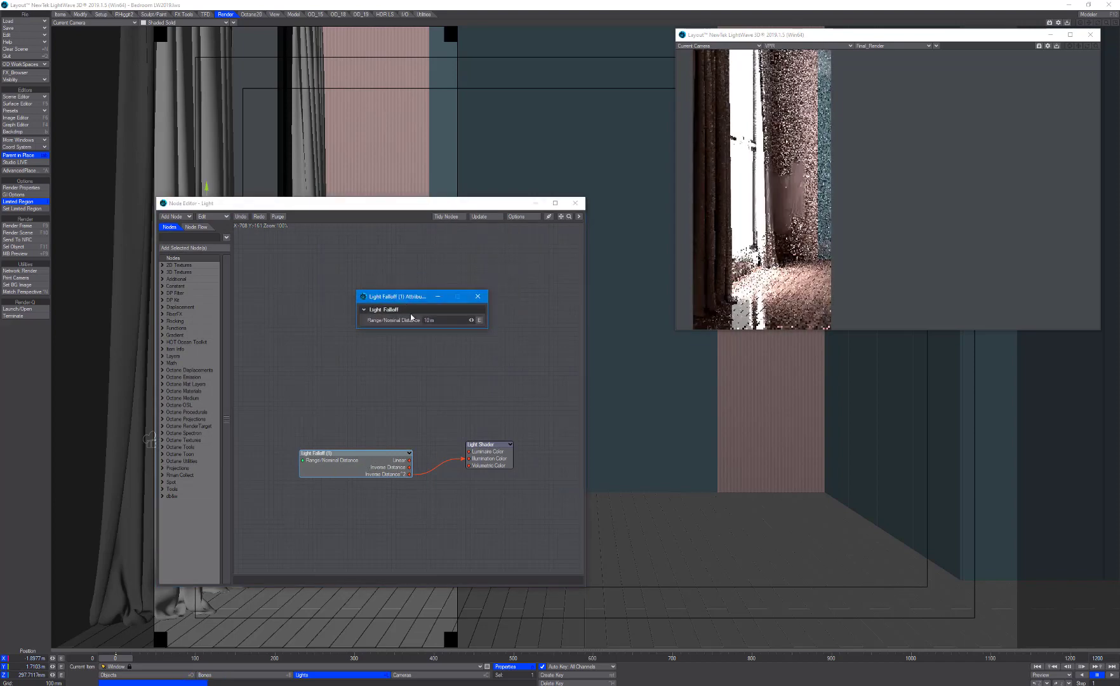
left_click(430, 321)
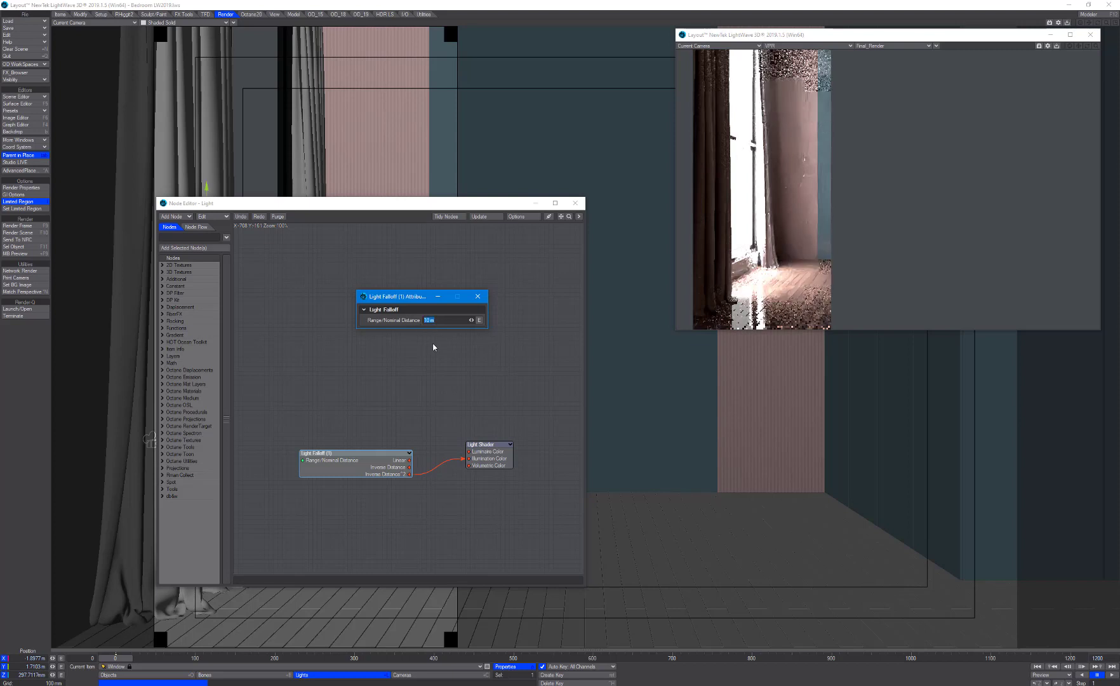
type("3")
key("Return")
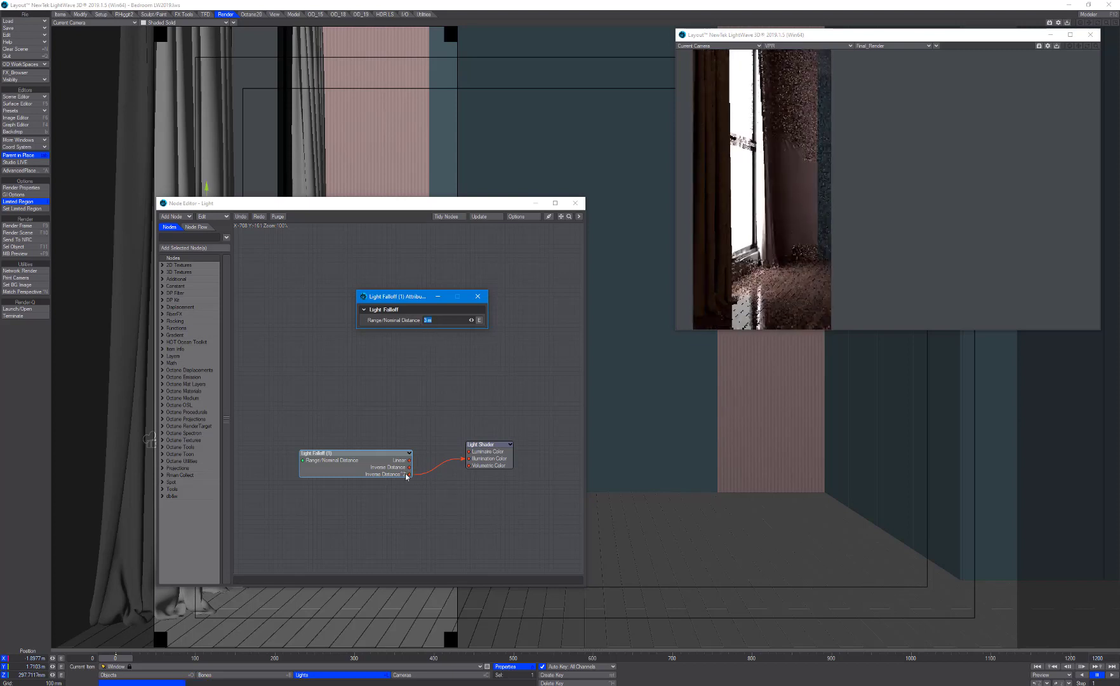
Step: Connect the Light Falloff node's Linear output to the light shader's Illumination Color, check its range settings, and close the node editor
left_click_drag(410, 462, 470, 459)
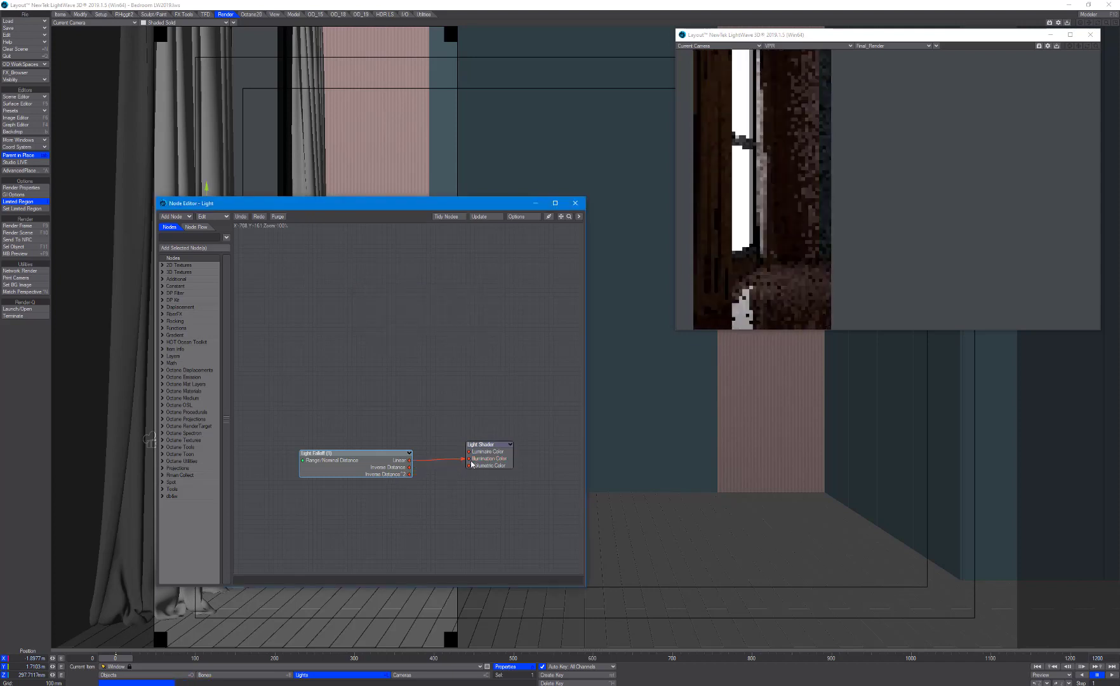
double_click(384, 453)
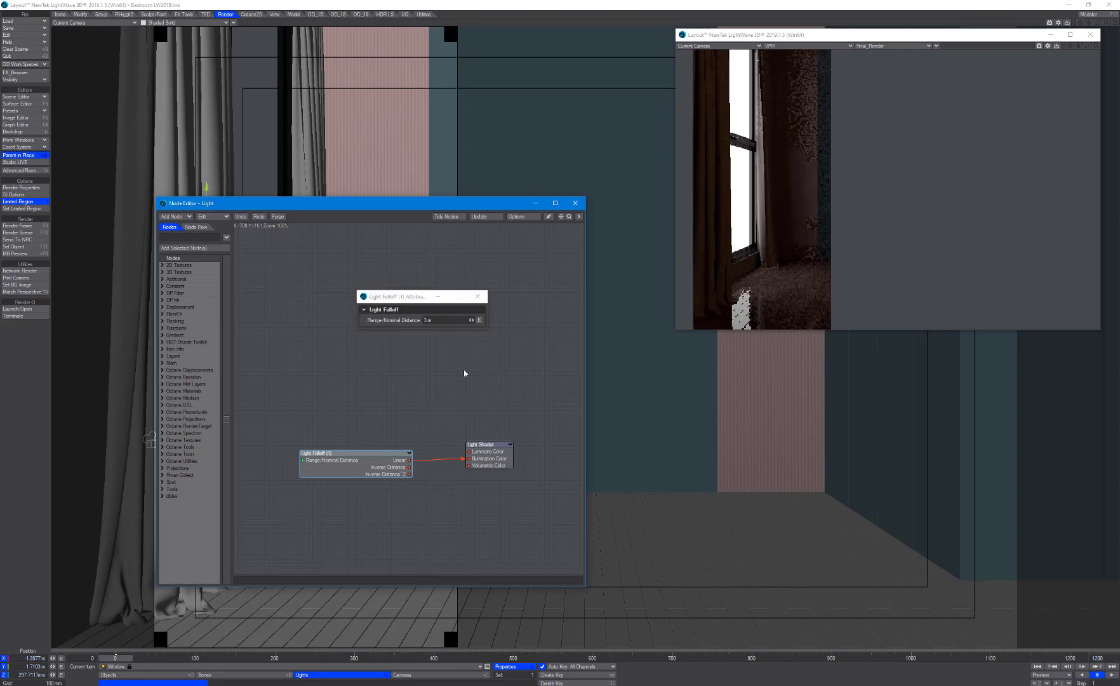
left_click(391, 318)
left_click(483, 296)
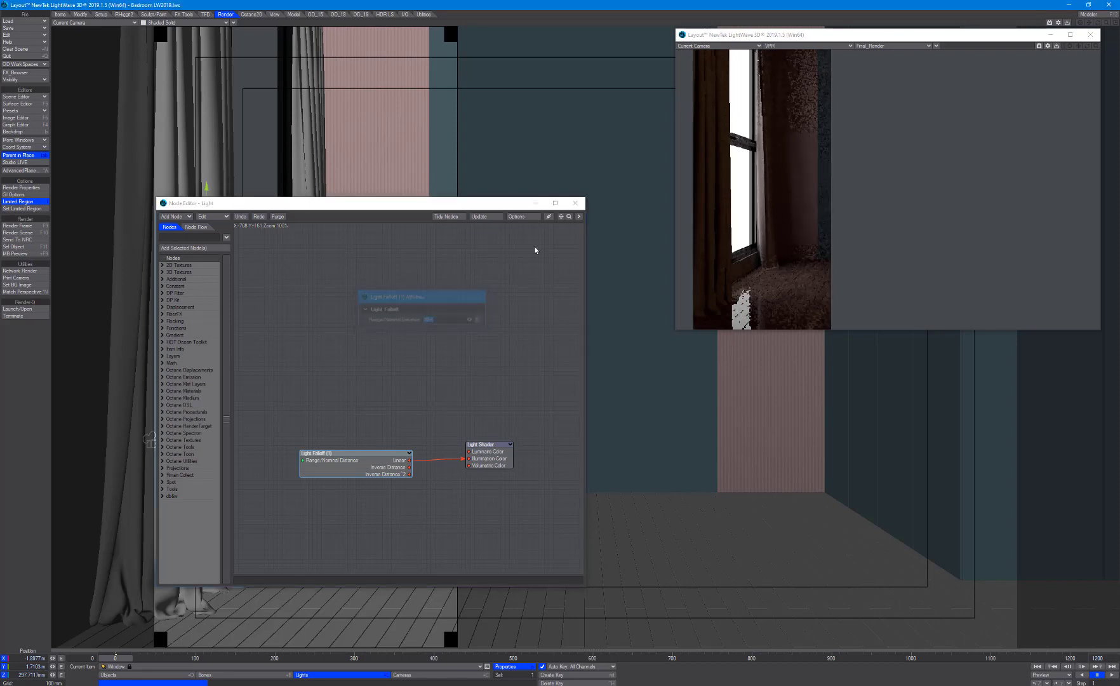
left_click(575, 203)
Step: Try intensities of 10 lx and 50 lx for the Window light
type("10")
key("Tab")
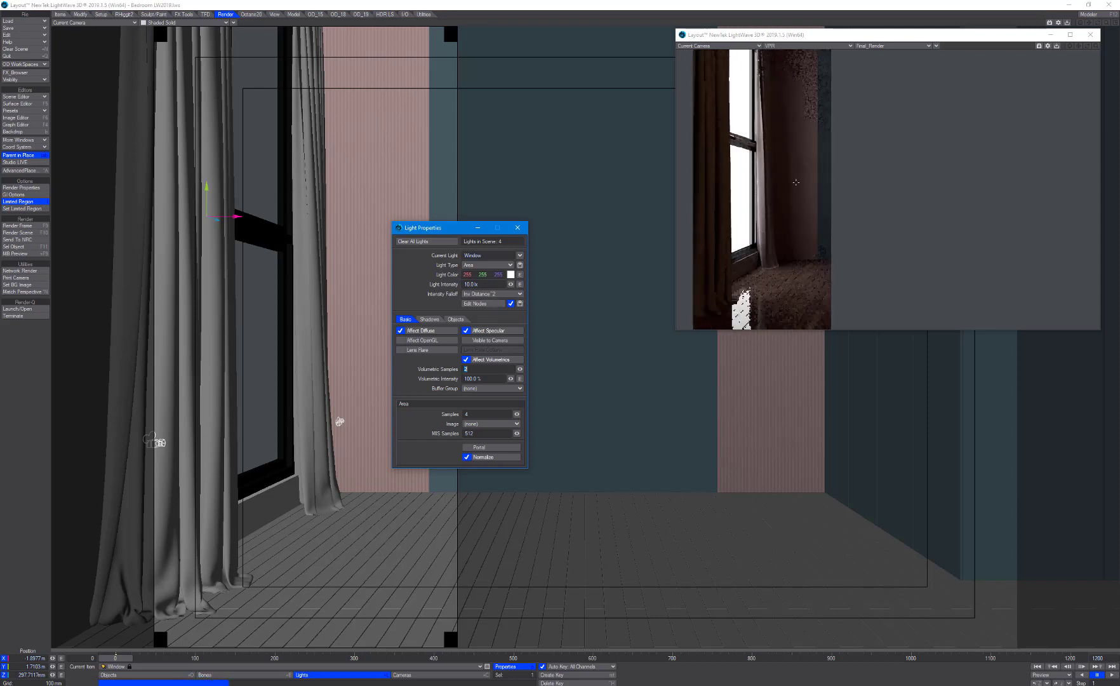
left_click(483, 285)
type("50")
key("Return")
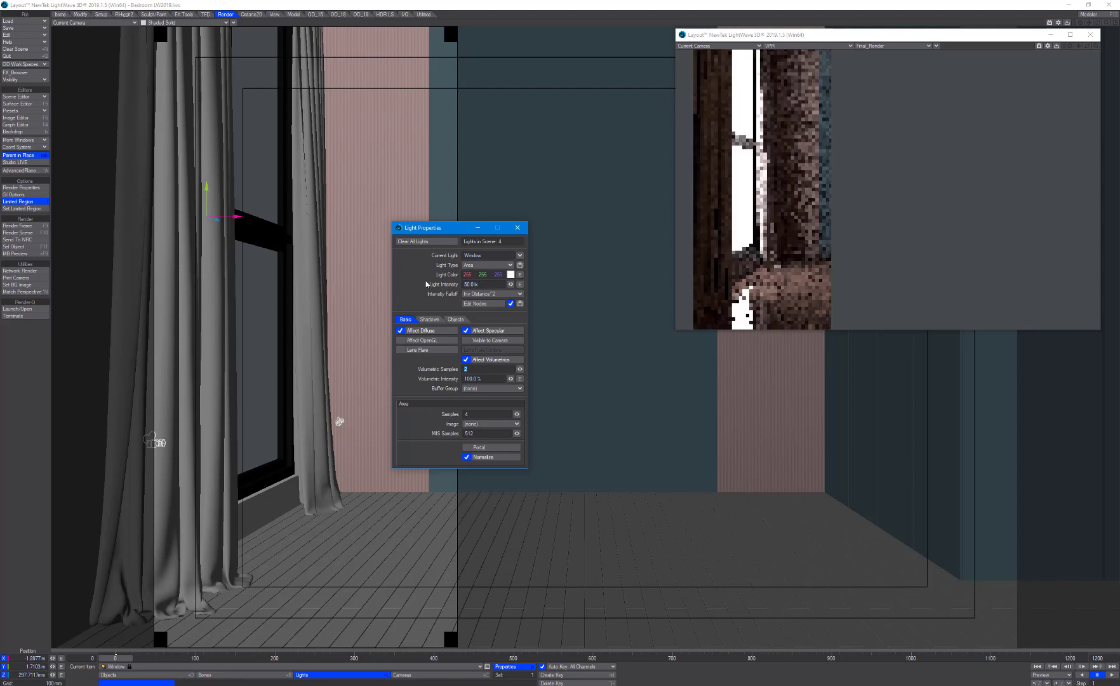
Step: Set the Window light's intensity to 40 lx and close its light properties
left_click_drag(478, 285, 433, 284)
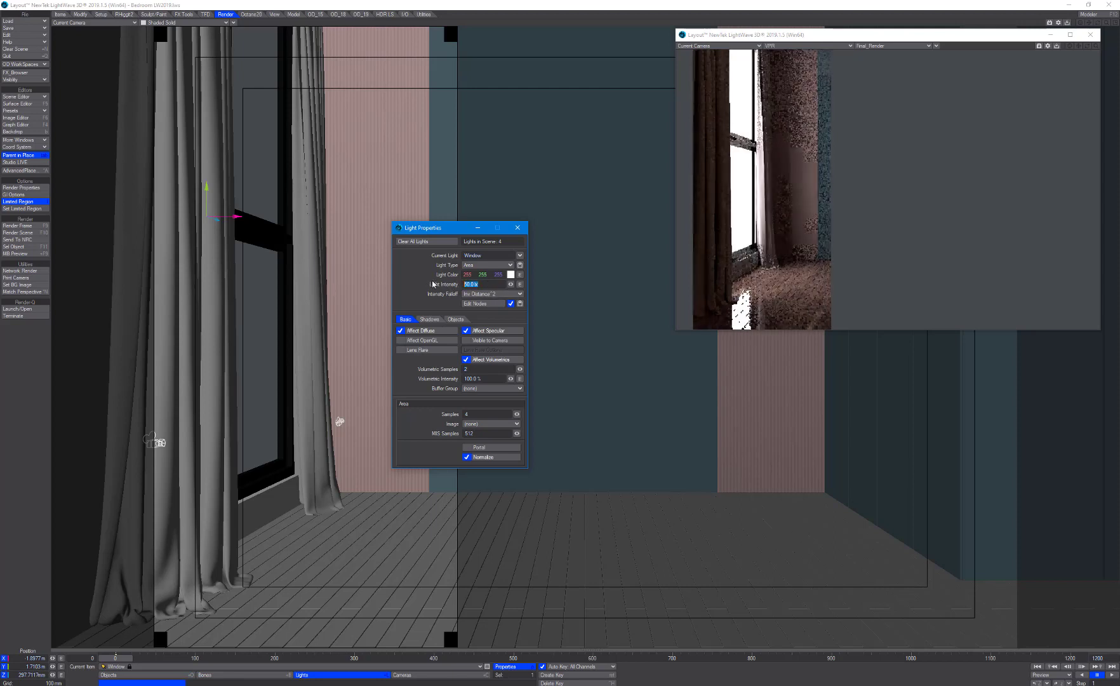
type("40")
key("Tab")
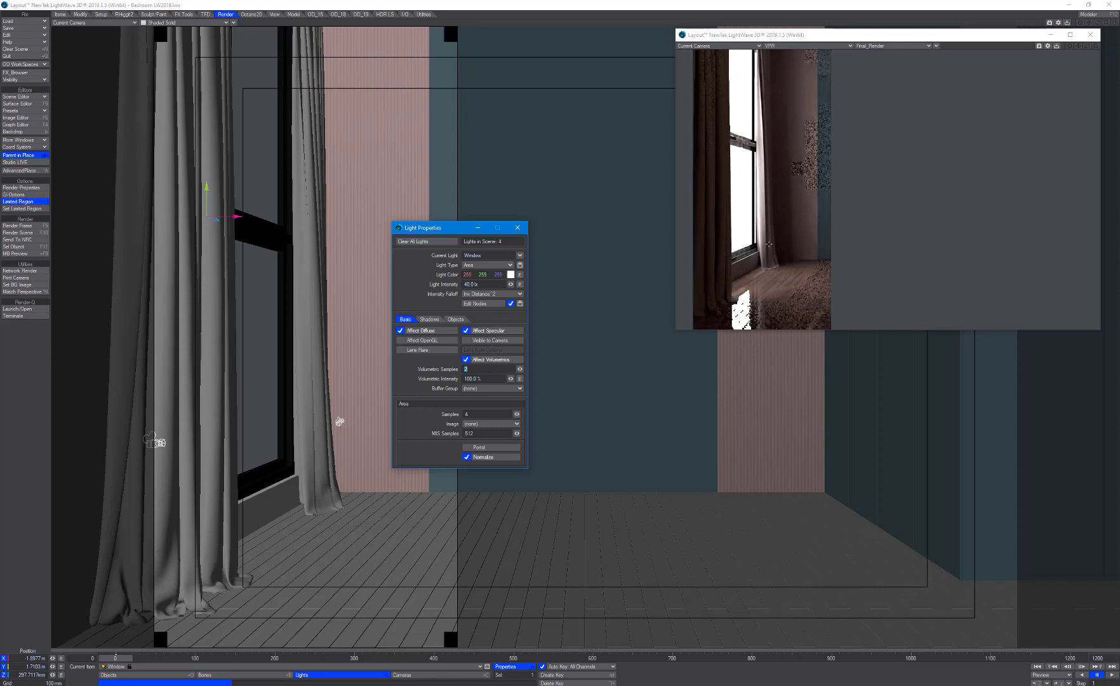
left_click(518, 227)
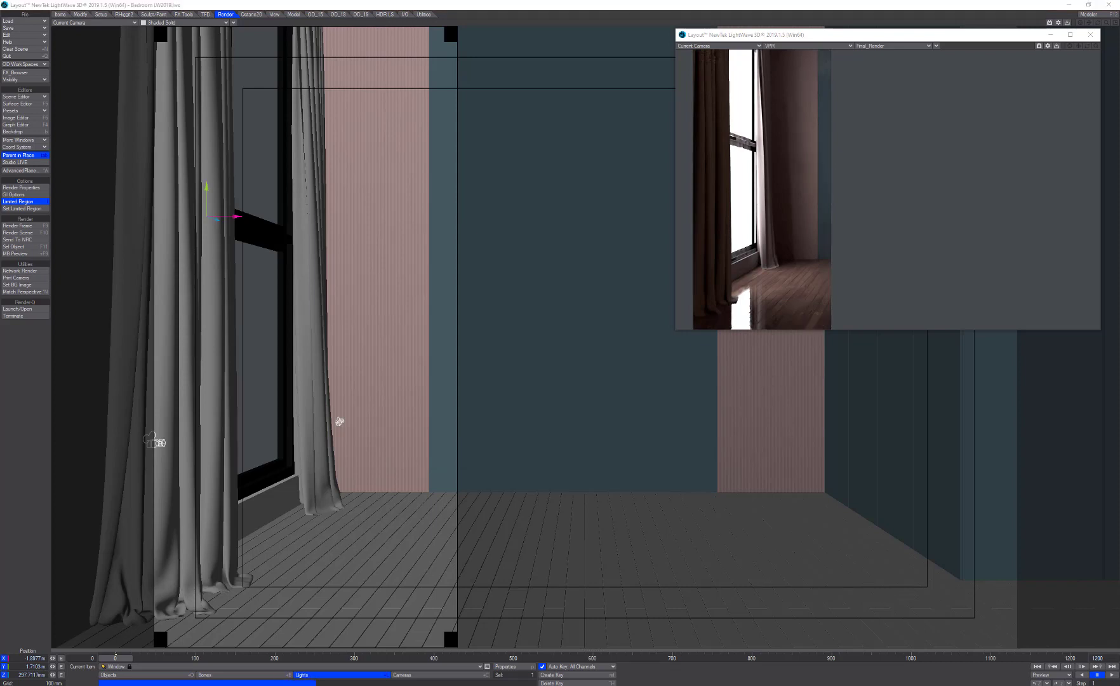
Step: Apply the sRGB quick preset to the colour space preferences and close the preferences
key("o")
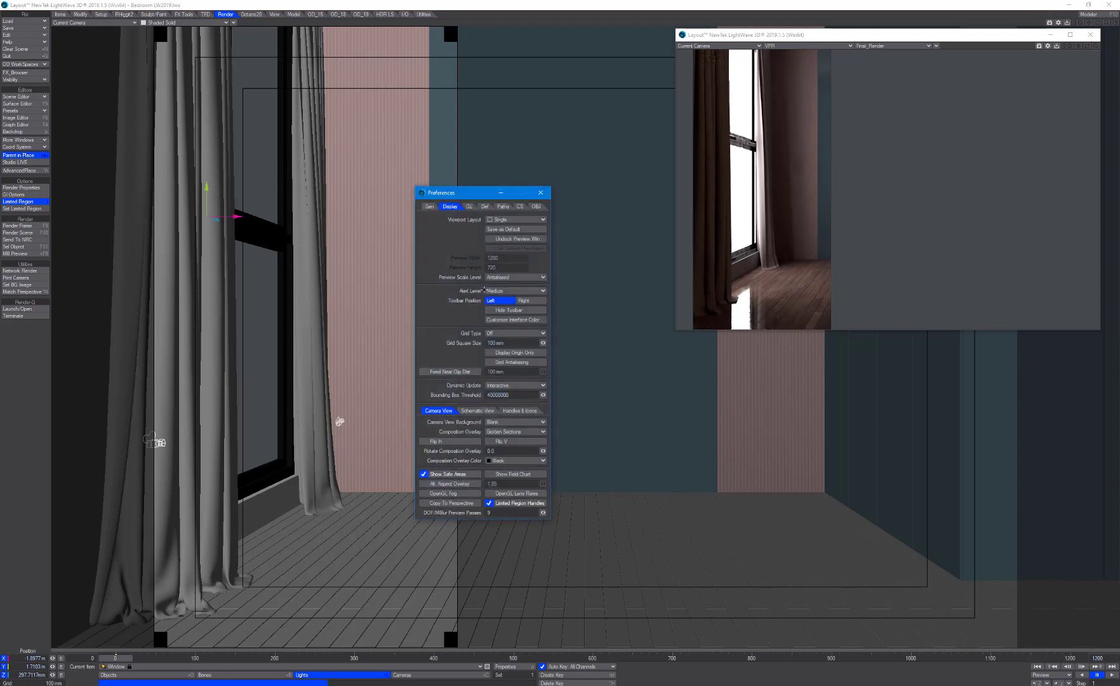
left_click(520, 207)
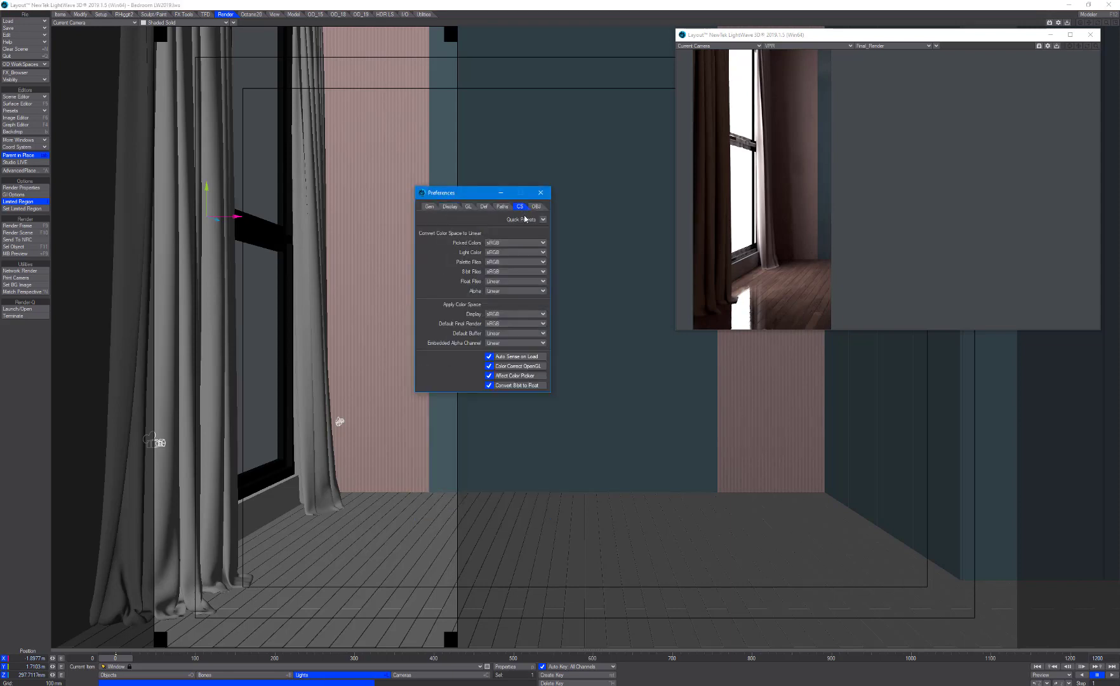
left_click(543, 220)
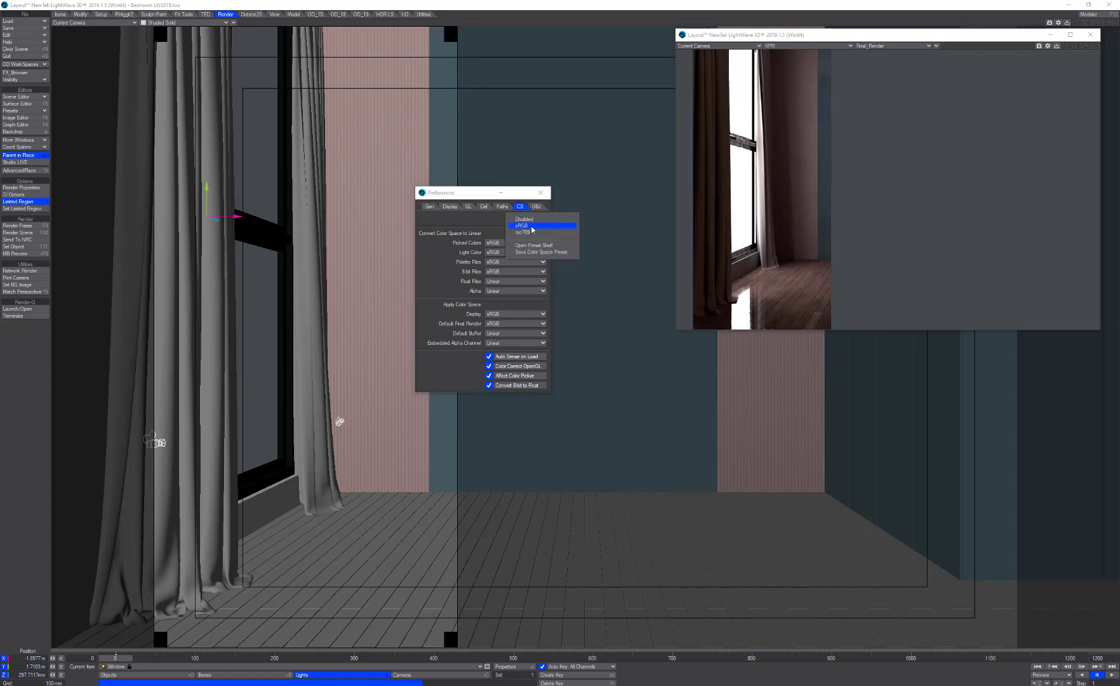
left_click(532, 227)
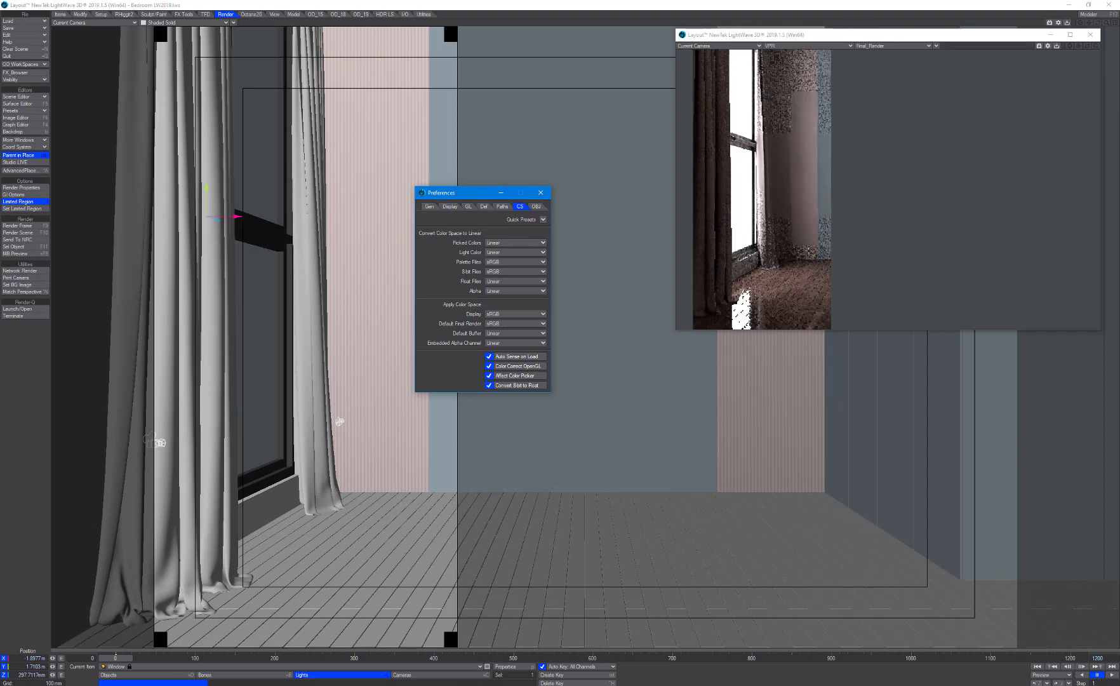
left_click(541, 193)
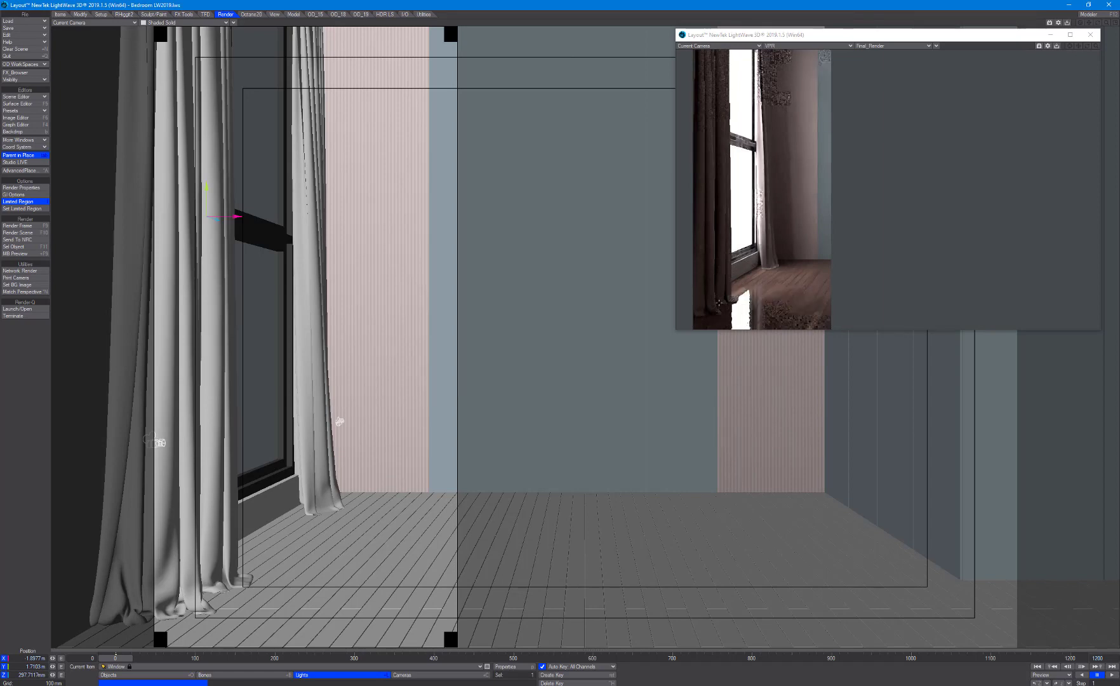
Step: Set the Monte Carlo brute-force global illumination intensity to 200% in the render properties
left_click(22, 188)
left_click(592, 100)
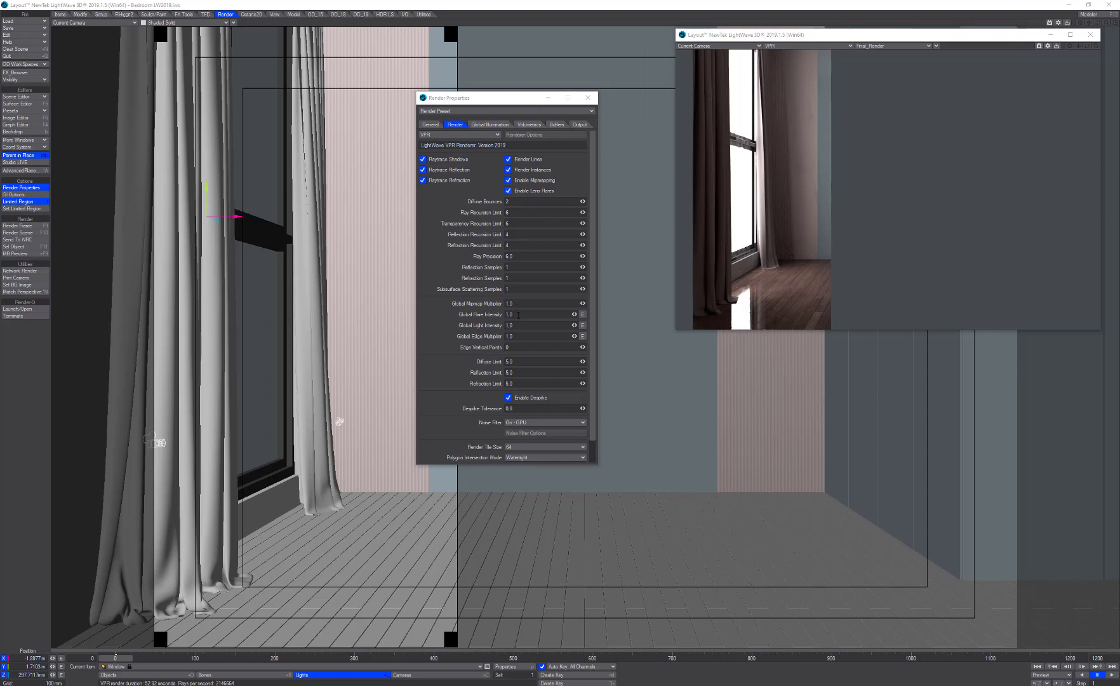
left_click_drag(519, 316, 490, 321)
key("Tab")
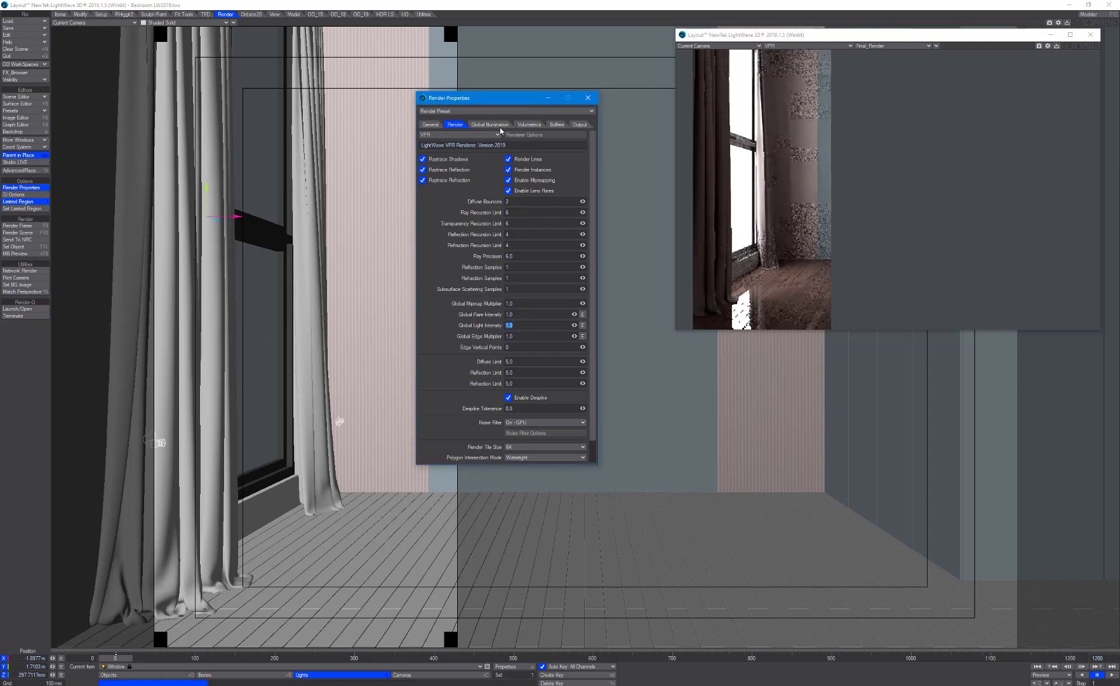
left_click(490, 125)
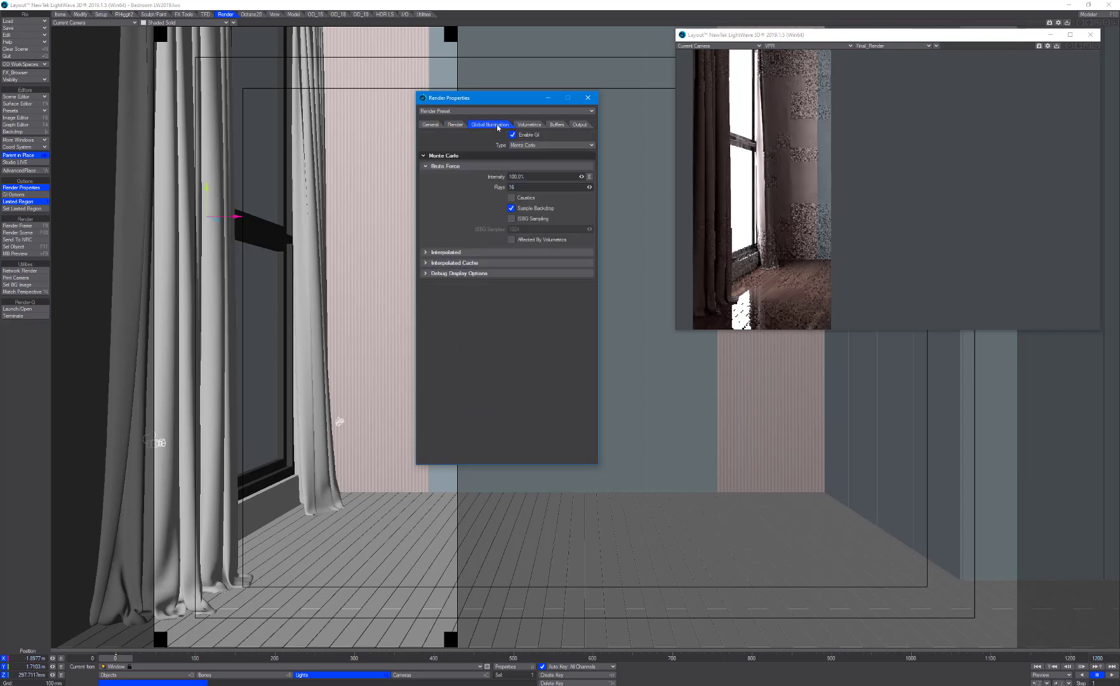
double_click(505, 176)
type("200")
key("Tab")
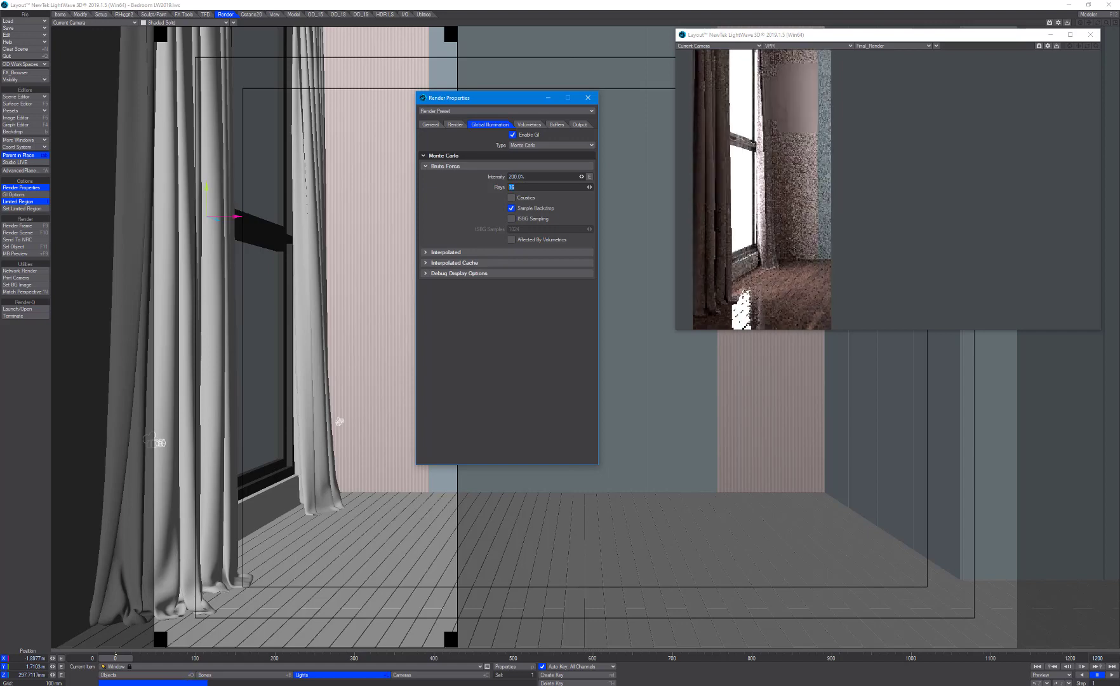
Step: Raise the brute-force global illumination intensity to 300% and close the render properties
left_click_drag(513, 177, 509, 173)
key("Delete")
type("3")
key("Tab")
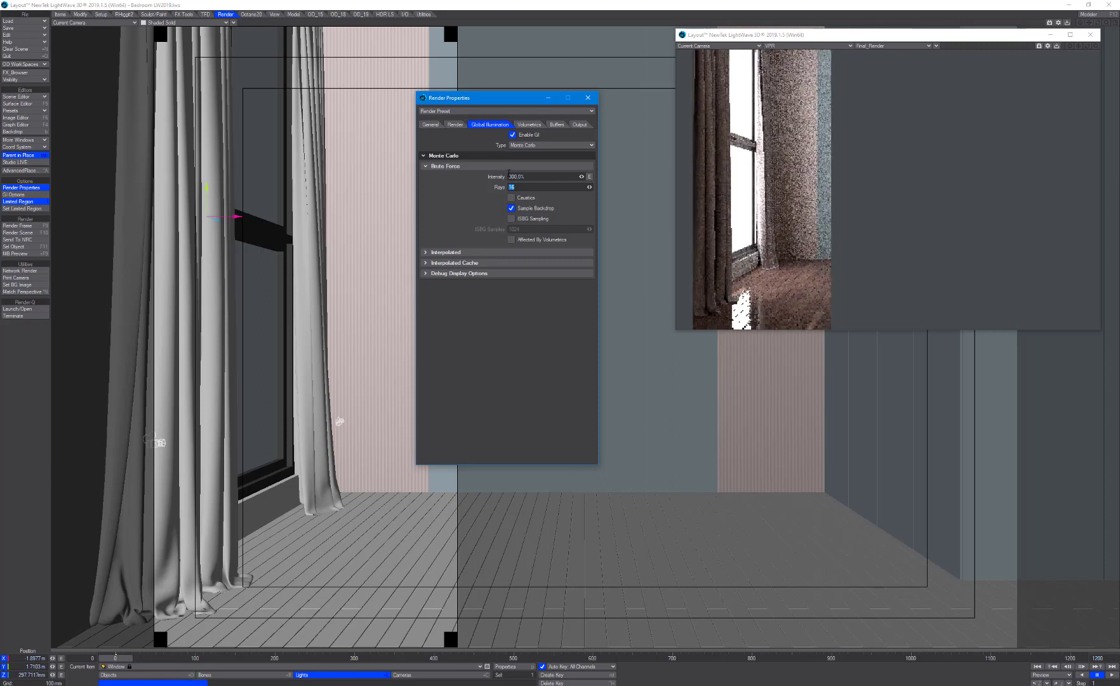
key("Escape")
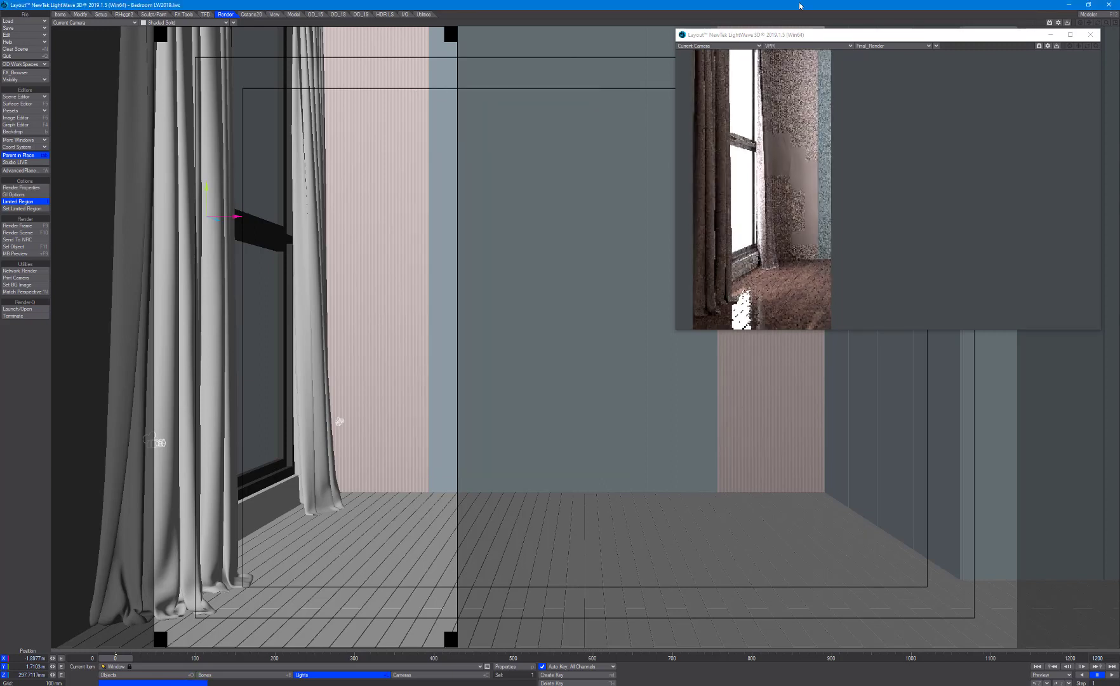
Step: Move the VPR preview window over the curtain side of the viewport and turn off the limited render region
left_click_drag(755, 36, 134, 37)
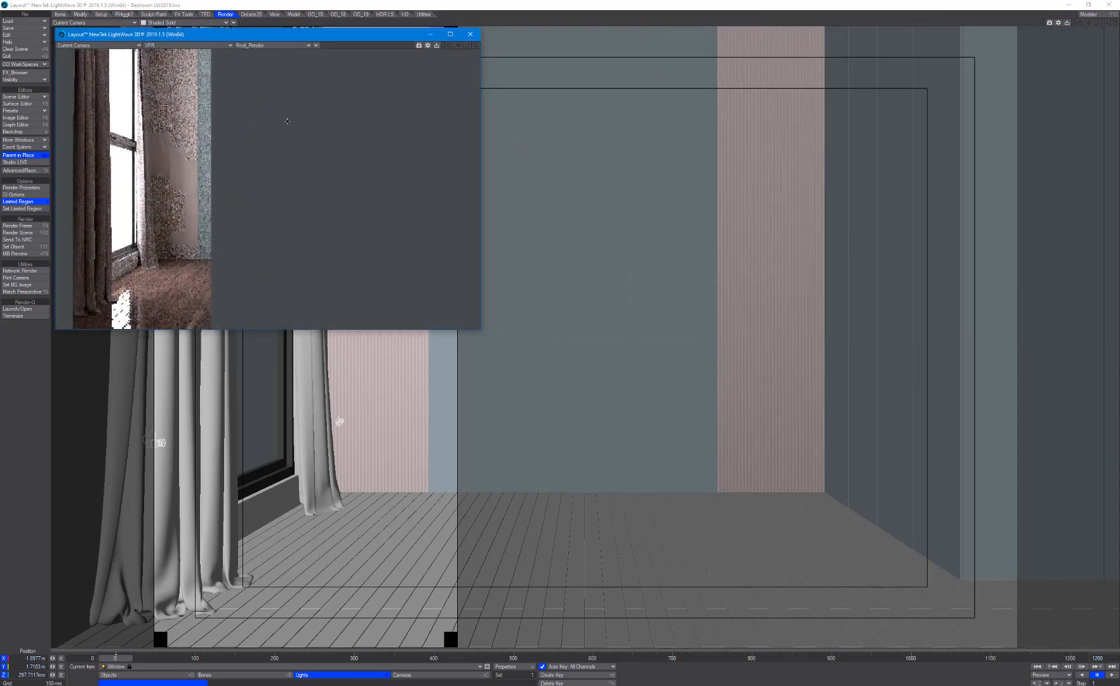
key("shift+l")
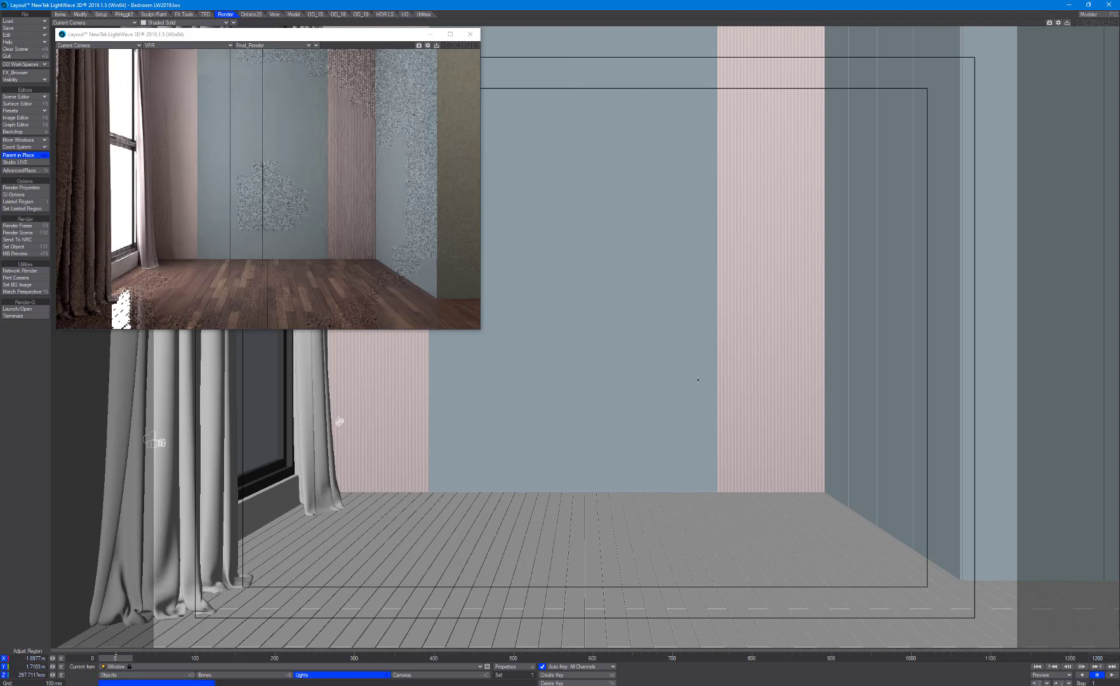
Step: Clone the Window light once and move the copy inside the room in the Top view
key("2")
left_click_drag(552, 319, 560, 323, "alt")
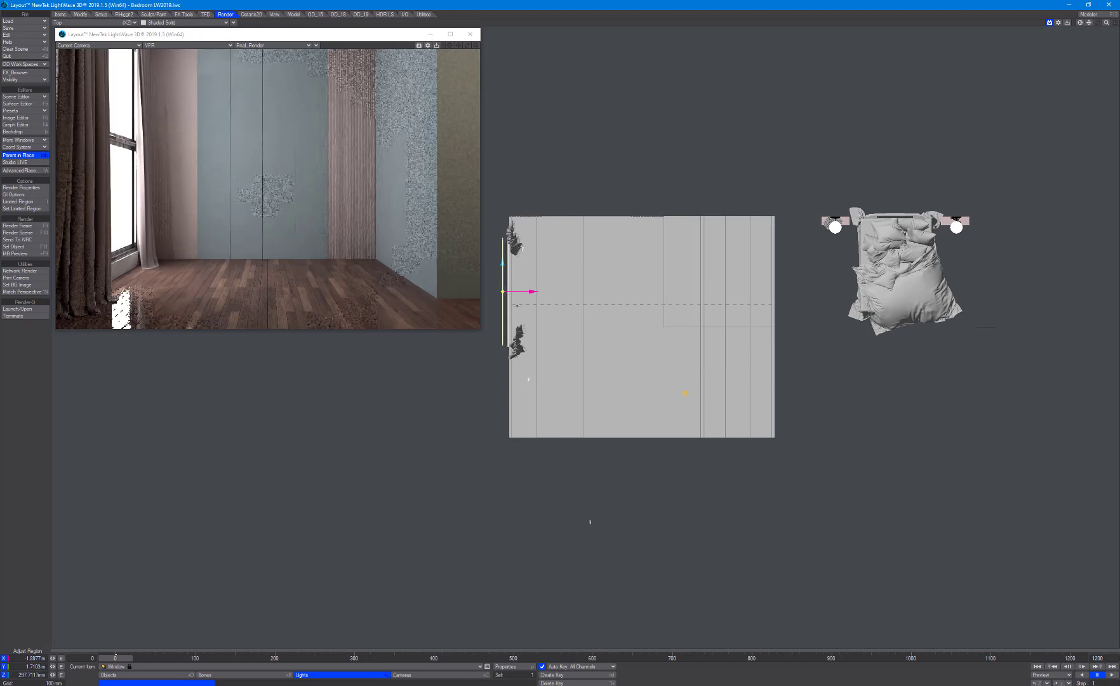
key("ctrl+c")
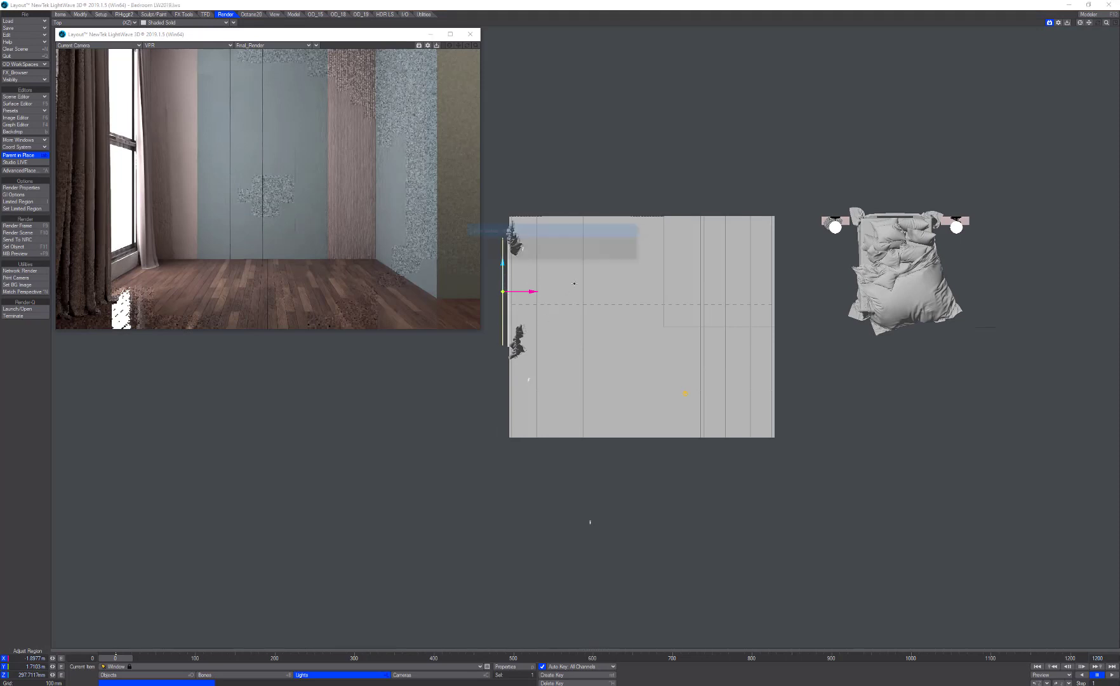
left_click(617, 246)
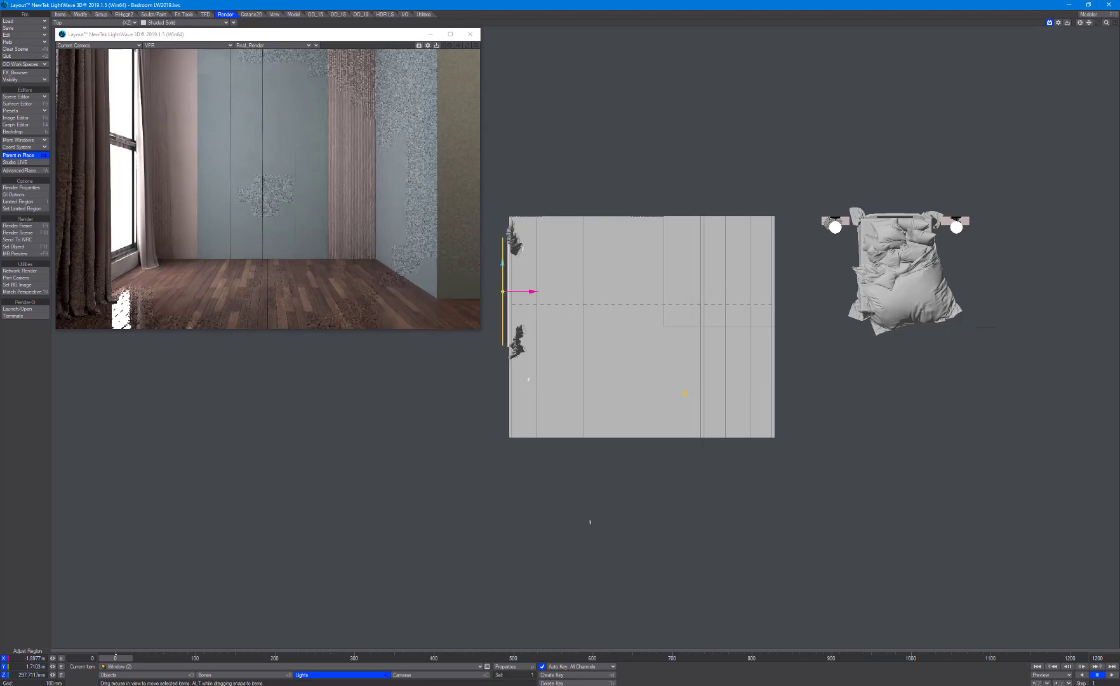
left_click_drag(533, 292, 633, 300)
Step: Rotate the cloned light to a heading of 0° and a pitch of 90° so it faces vertically
key("y")
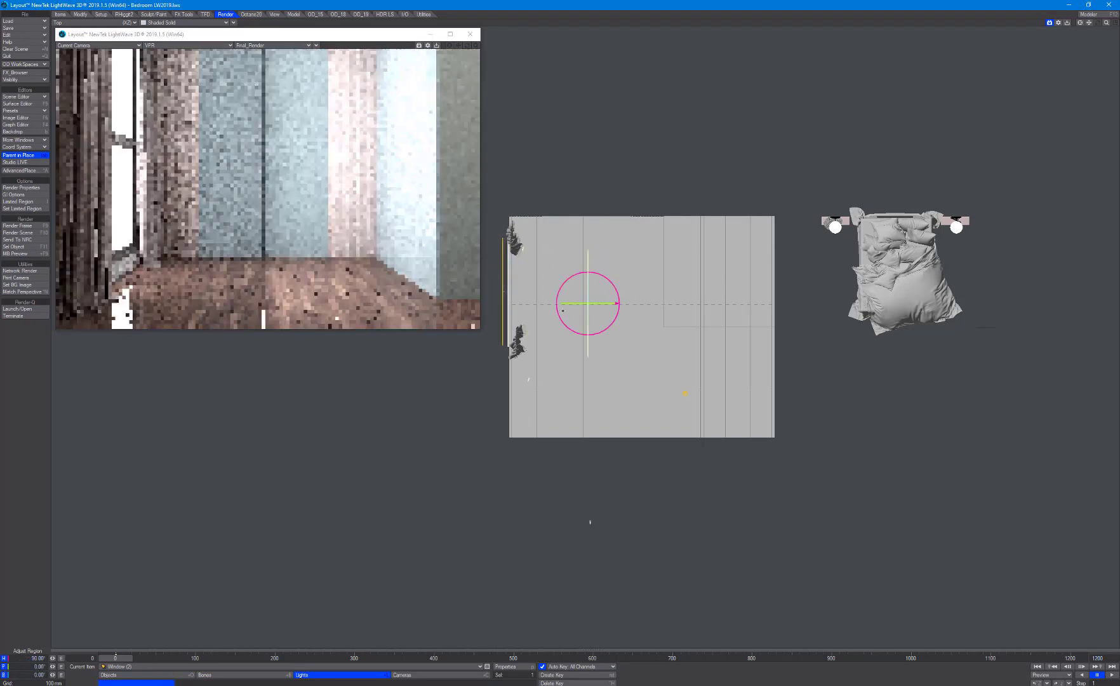
left_click(39, 659)
type("0")
key("Tab")
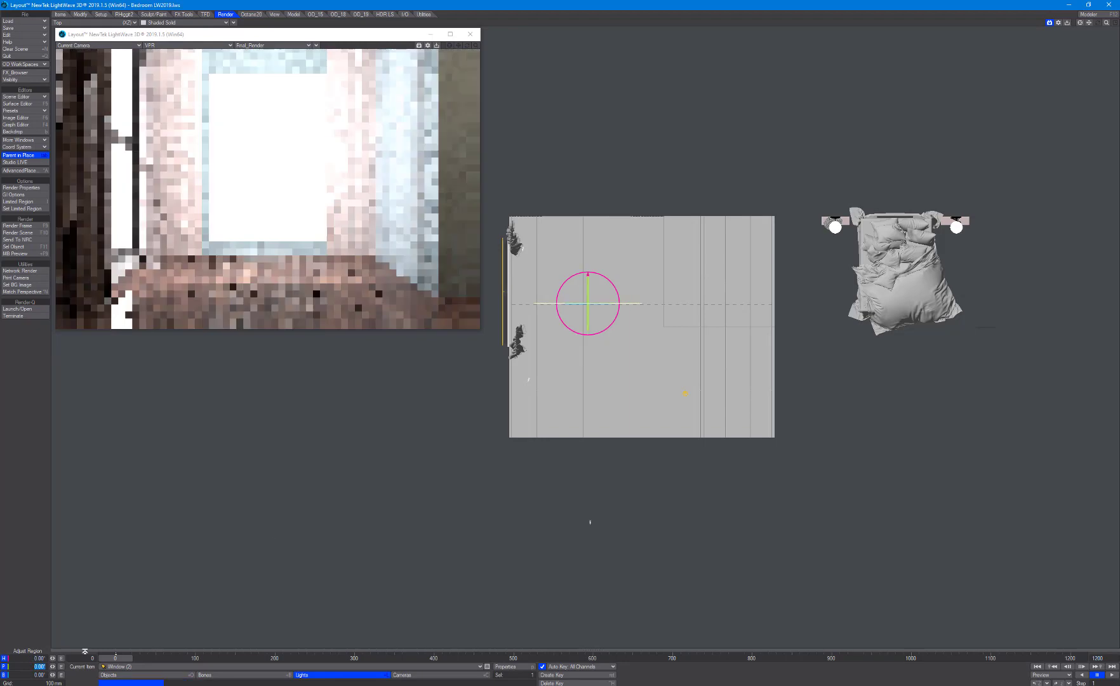
type("90")
key("Tab")
key("Return")
Step: Raise the cloned light to ceiling level, at a height of about 3.39 m, in the Perspective view
key("4")
left_click_drag(673, 483, 696, 400, "alt")
key("t")
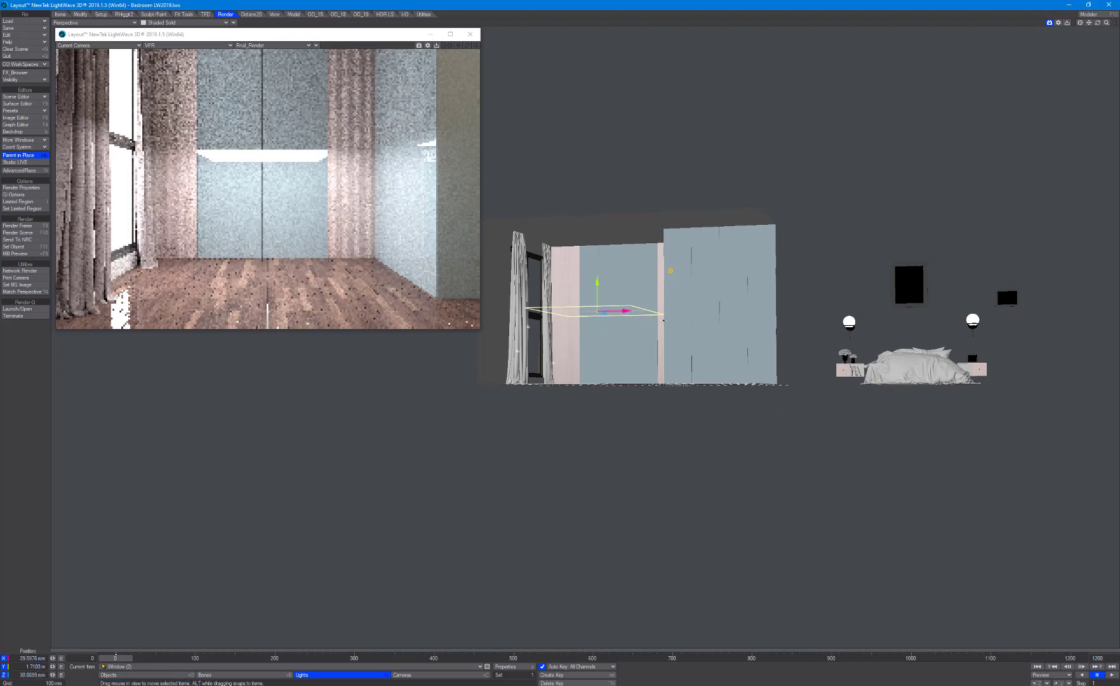
left_click_drag(597, 282, 597, 243)
right_click_drag(1006, 278, 1005, 278)
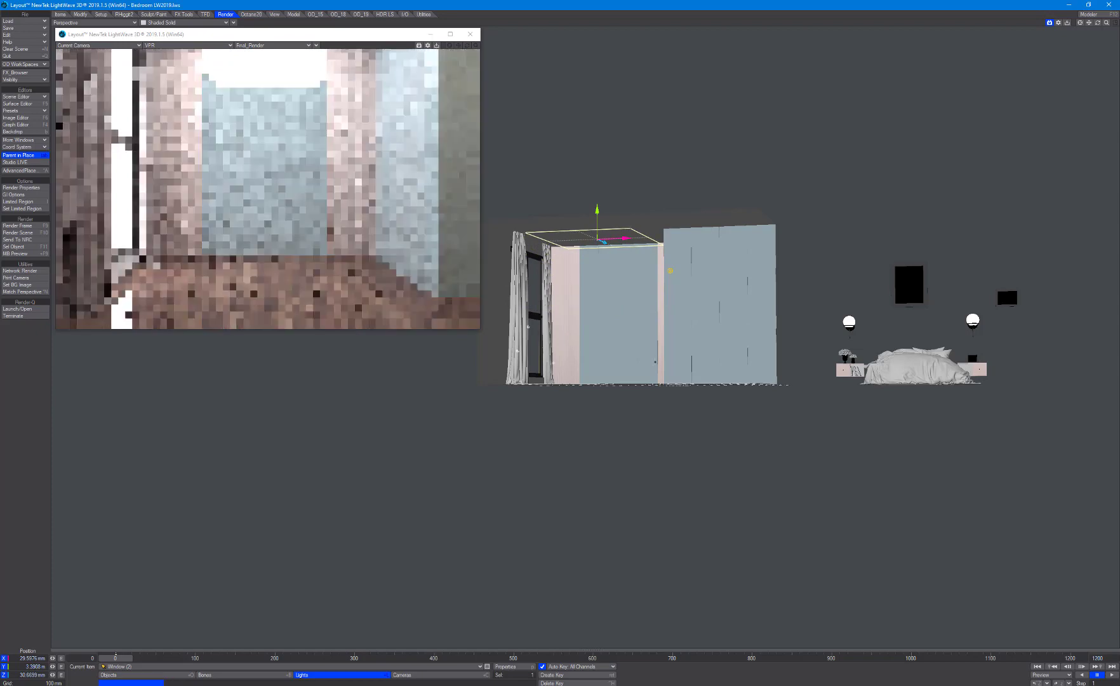
Step: Stretch the ceiling light down to about 1.73 in X and 1.65 in Y in the Top view
left_click_drag(527, 327, 703, 438, "alt")
key("2")
key("h")
left_click_drag(587, 276, 586, 311)
left_click_drag(590, 522, 565, 522)
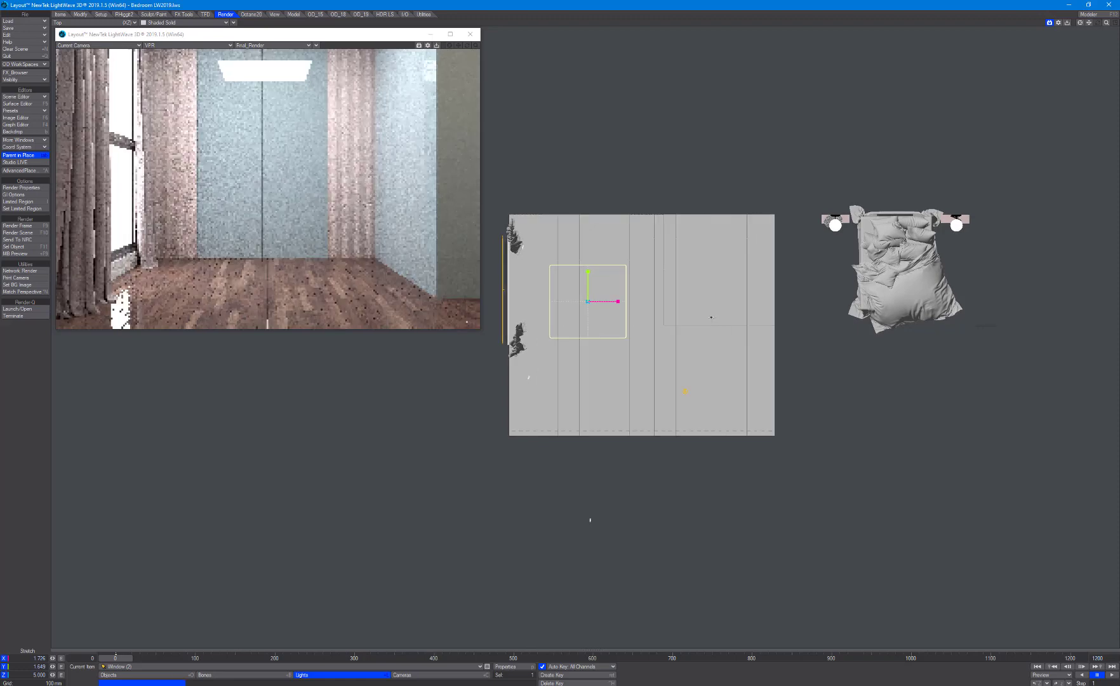
Step: Raise the ceiling light slightly to about 3.44 m and nudge its horizontal position in the Top view
key("4")
key("3")
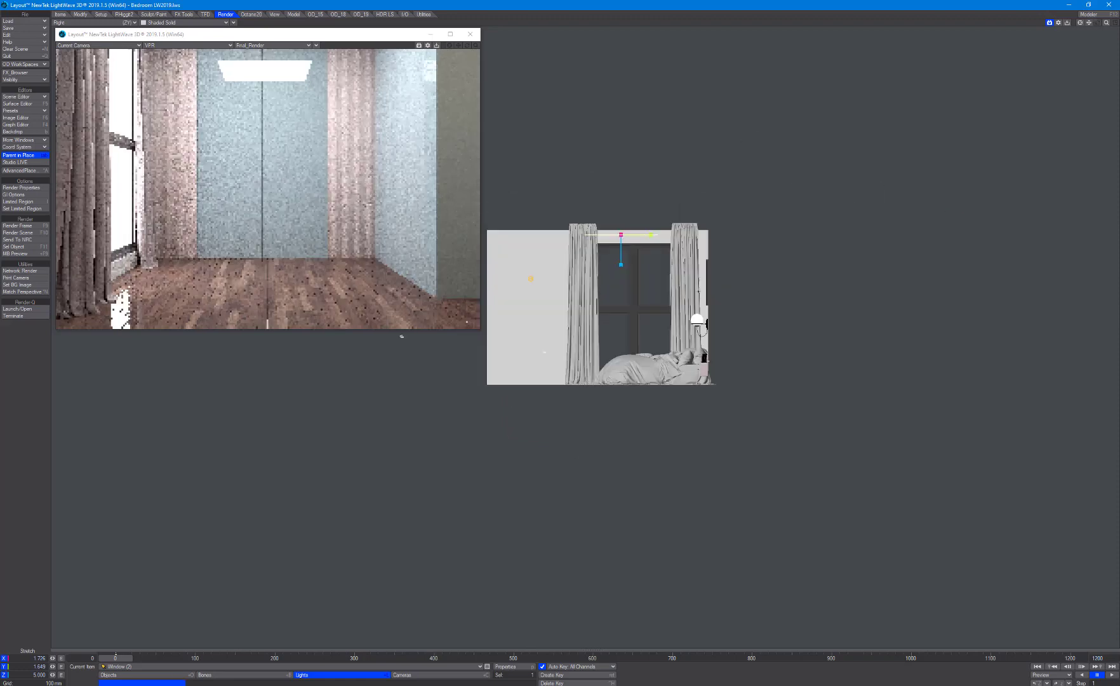
key("t")
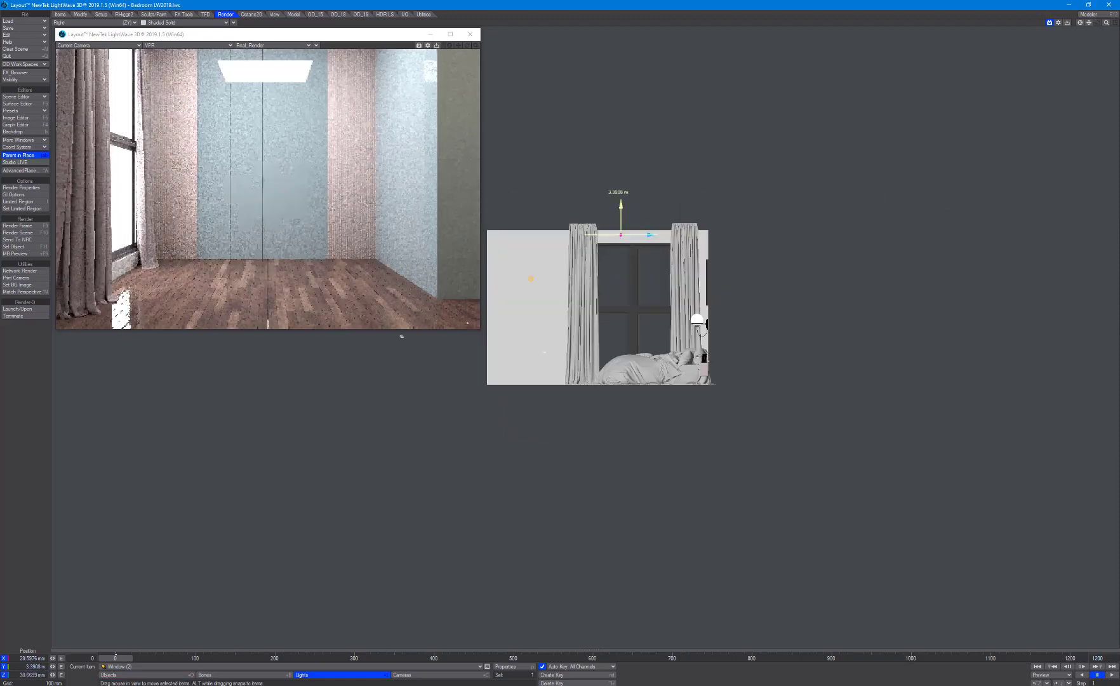
left_click_drag(621, 211, 621, 208)
key("2")
left_click_drag(623, 267, 620, 265)
Step: Turn off Affect Specular for the ceiling light in its light properties
key("p")
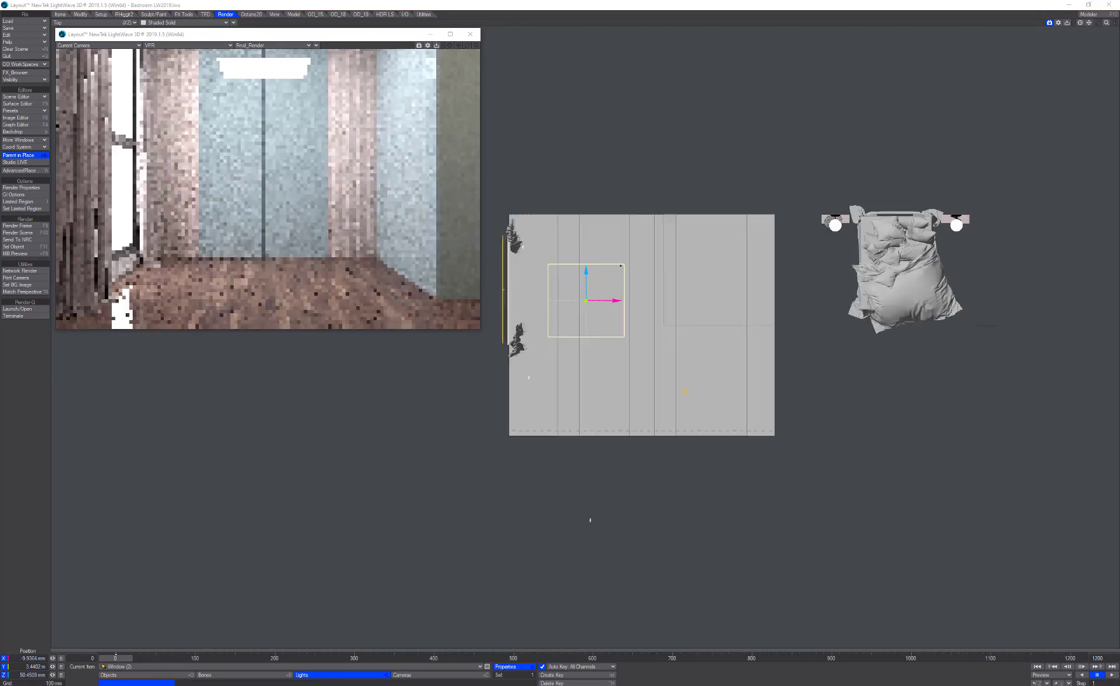
left_click_drag(449, 234, 622, 81)
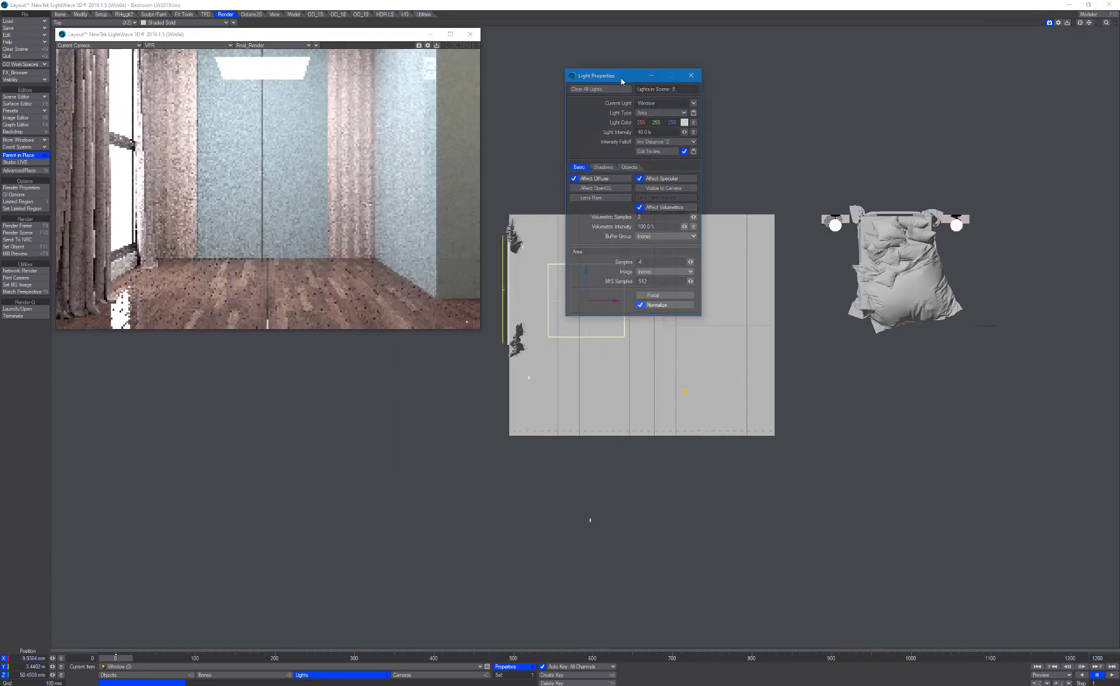
left_click(644, 180)
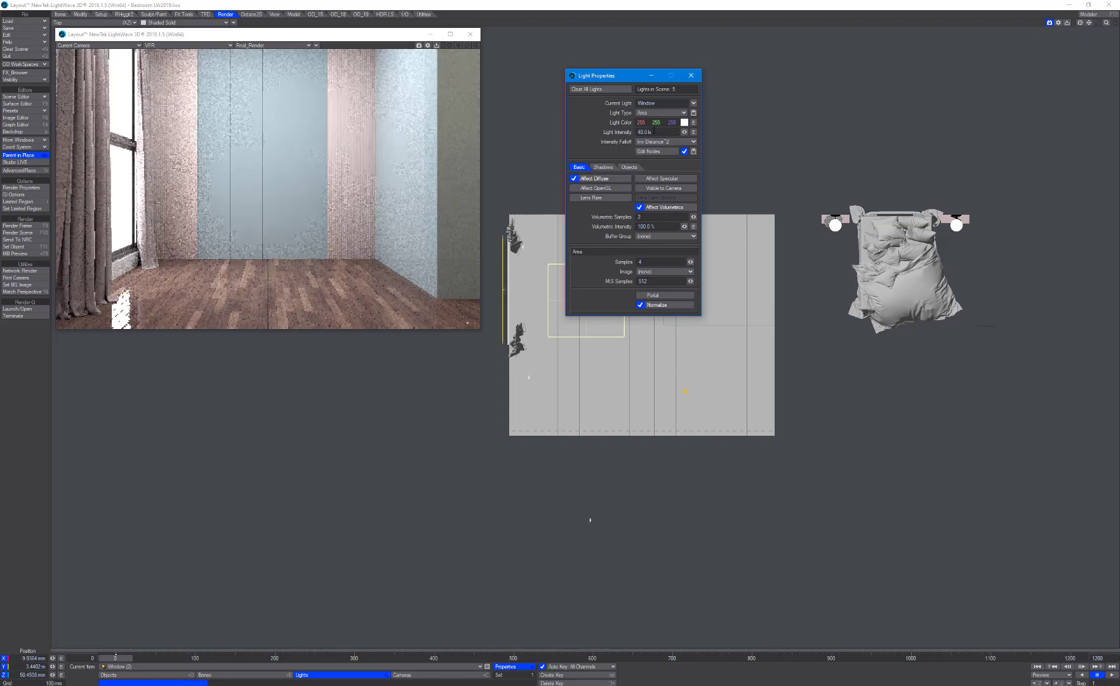
Step: Try an intensity of 60 lx for the ceiling light
left_click_drag(655, 132, 630, 127)
type("60")
key("Tab")
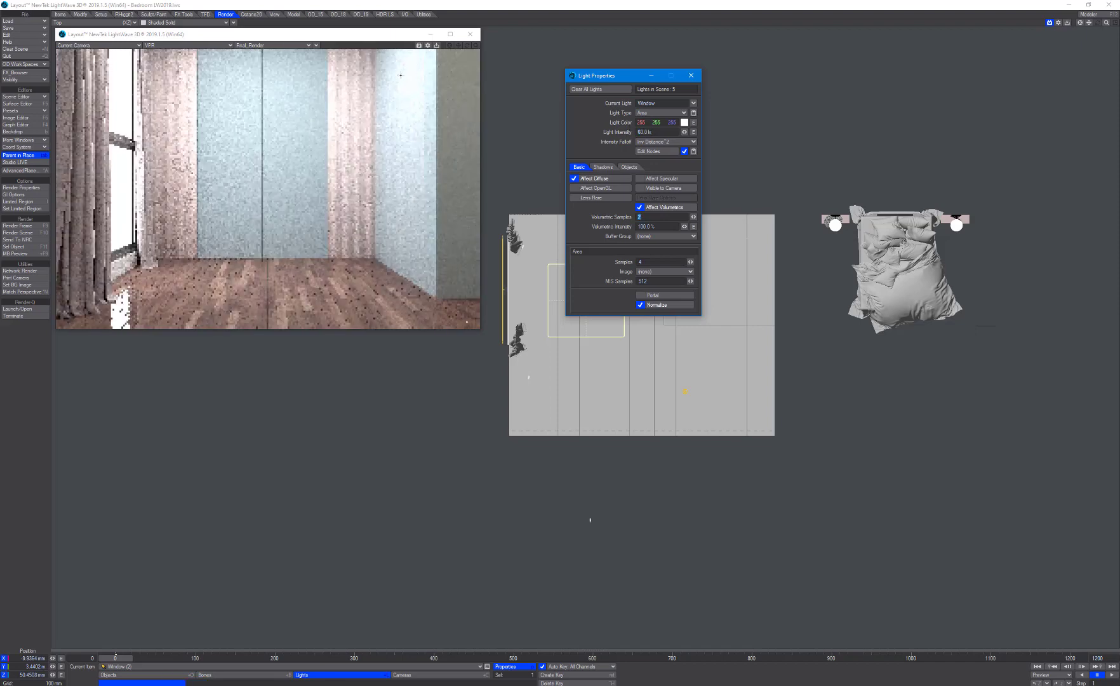
Step: Set the ceiling light's intensity to 45 lx and close its light properties
double_click(654, 132)
type("45")
key("Tab")
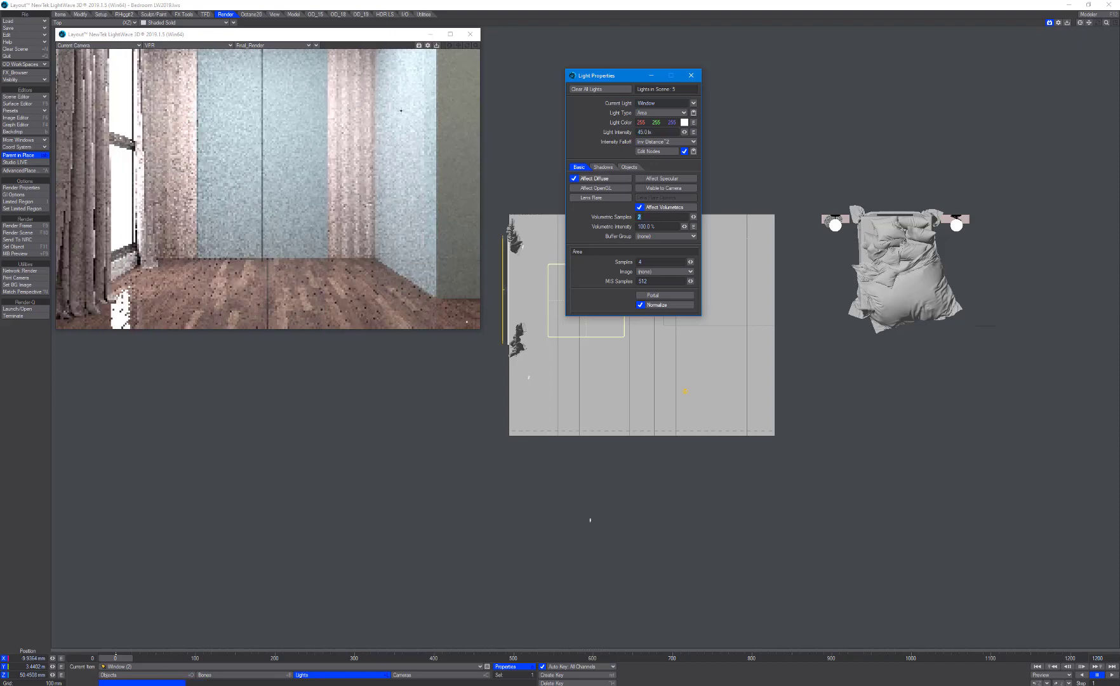
left_click(691, 75)
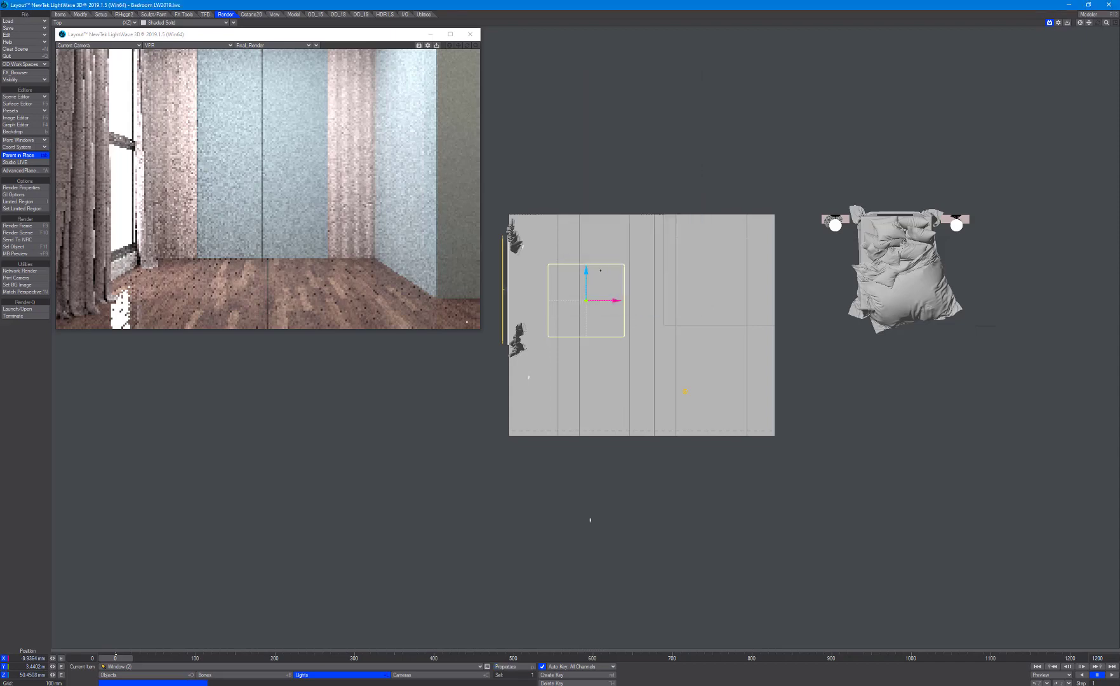
Step: Narrow the ceiling light in X and reposition it at about X -40 mm, Z 434 mm in the Top view
left_click_drag(586, 300, 616, 322)
key("h")
key("t")
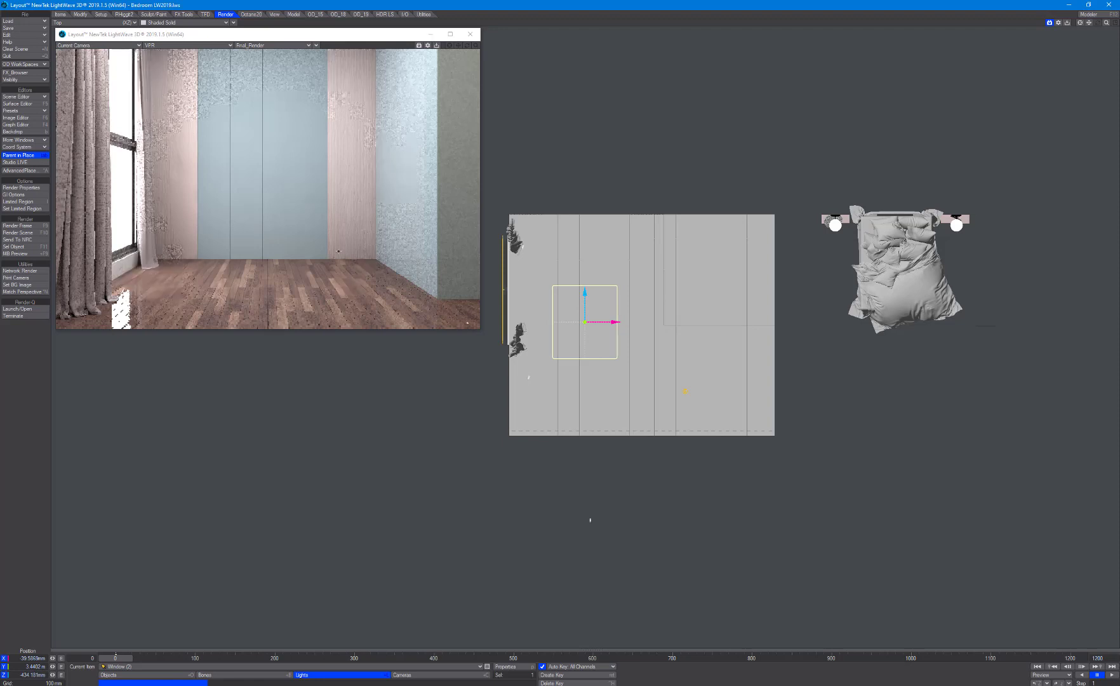
Step: Switch all colour-space conversions in the preferences to Linear using a quick preset, then close the preferences
key("o")
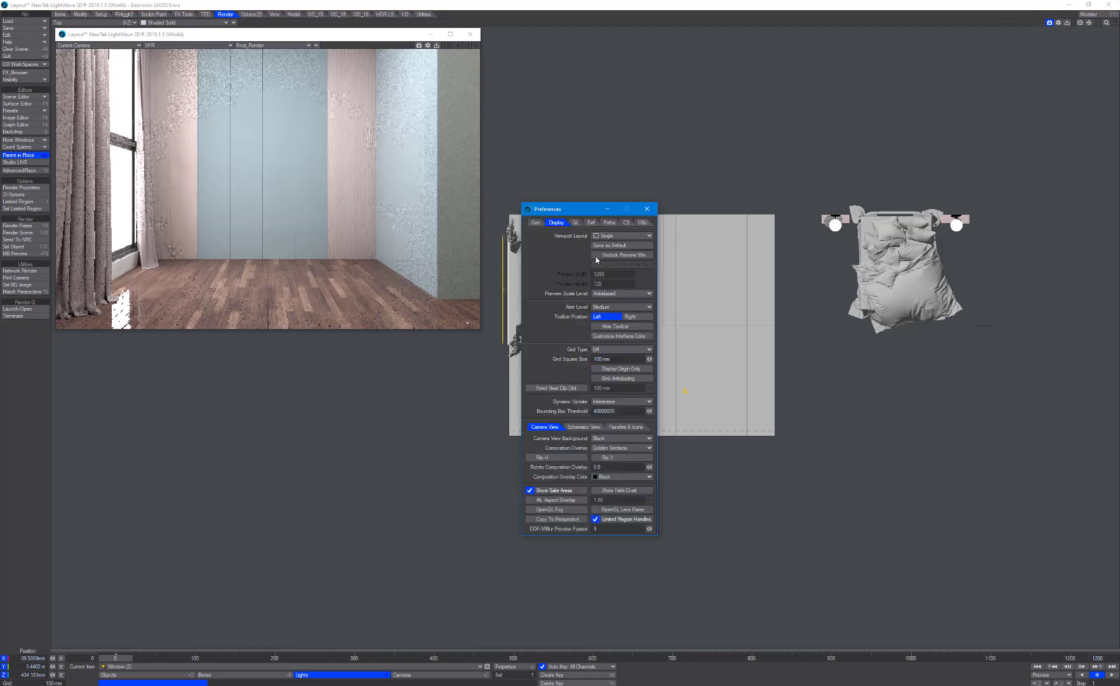
left_click(626, 222)
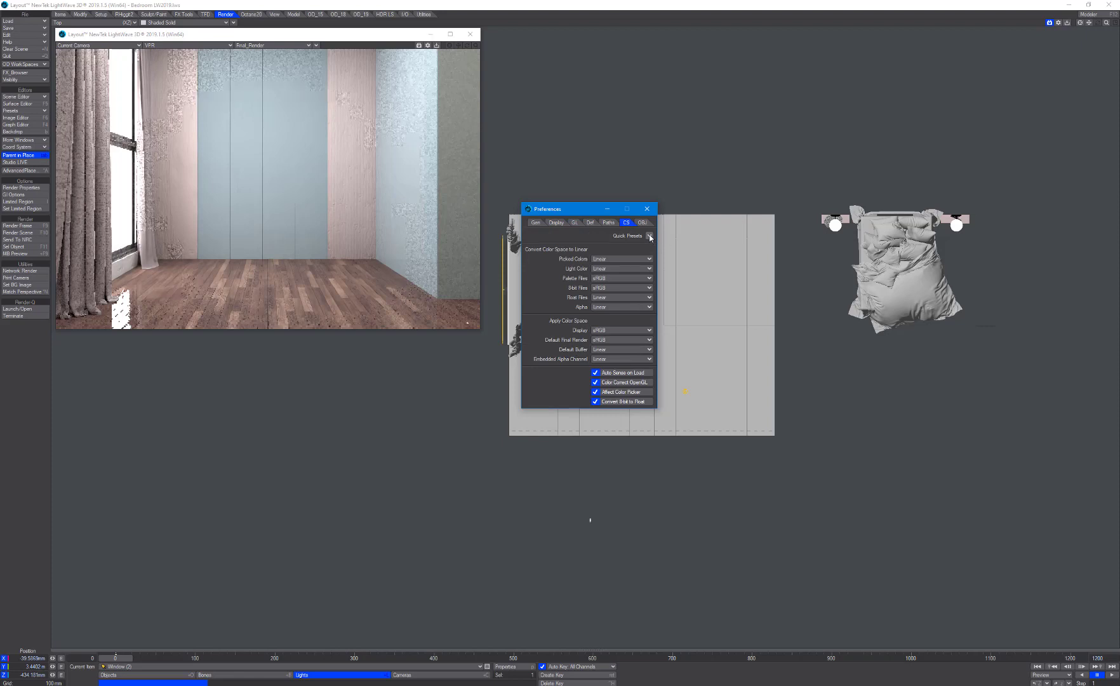
left_click(650, 236)
left_click(647, 229)
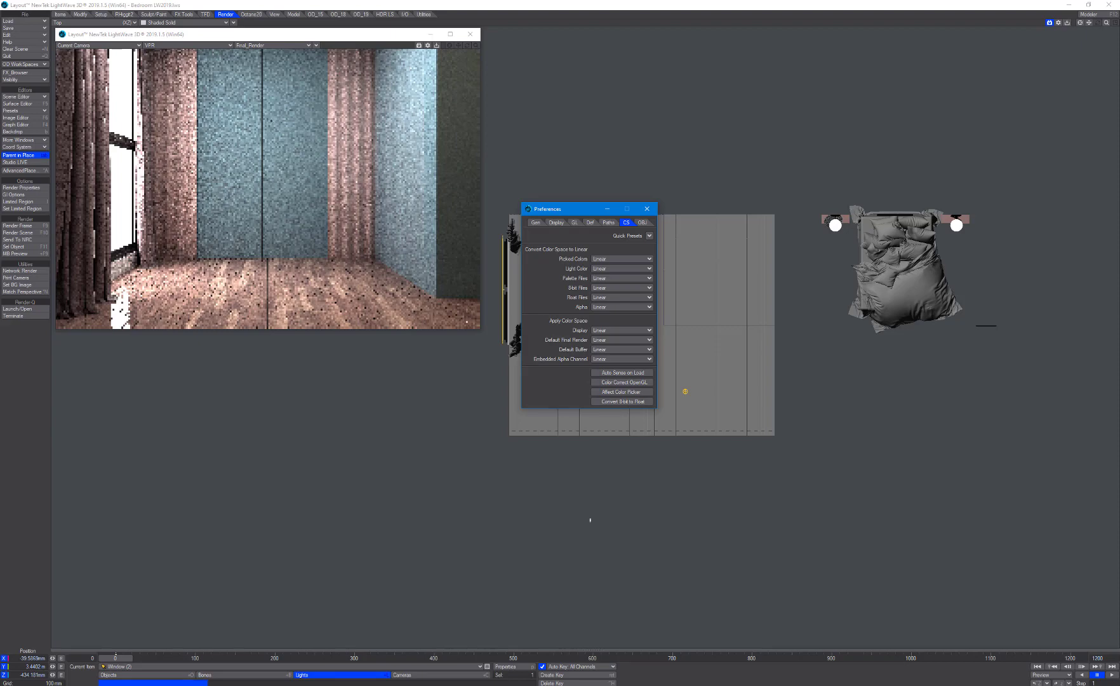
left_click(648, 209)
Step: Move the ceiling light to about Z 416 mm and place a clone at about X 2.45 m, Z -1.88 m
left_click_drag(584, 313, 584, 275)
key("ctrl+c")
left_click(620, 244)
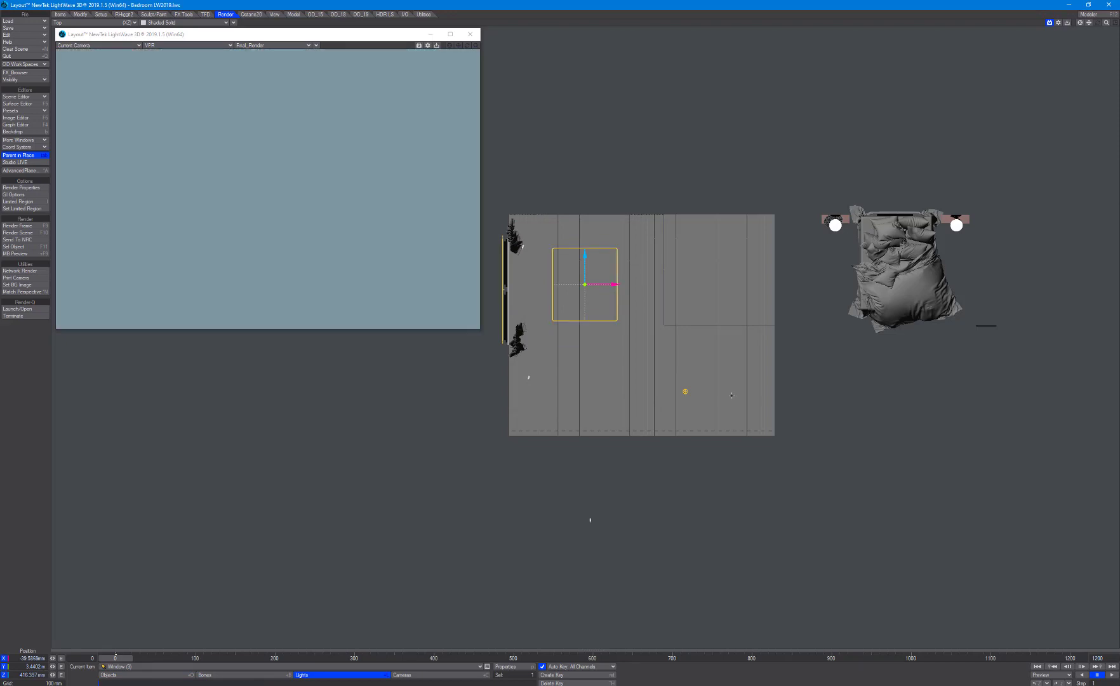
left_click_drag(585, 284, 724, 387)
Step: Set the intensity of both the cloned and the original ceiling light to 20 lx
key("p")
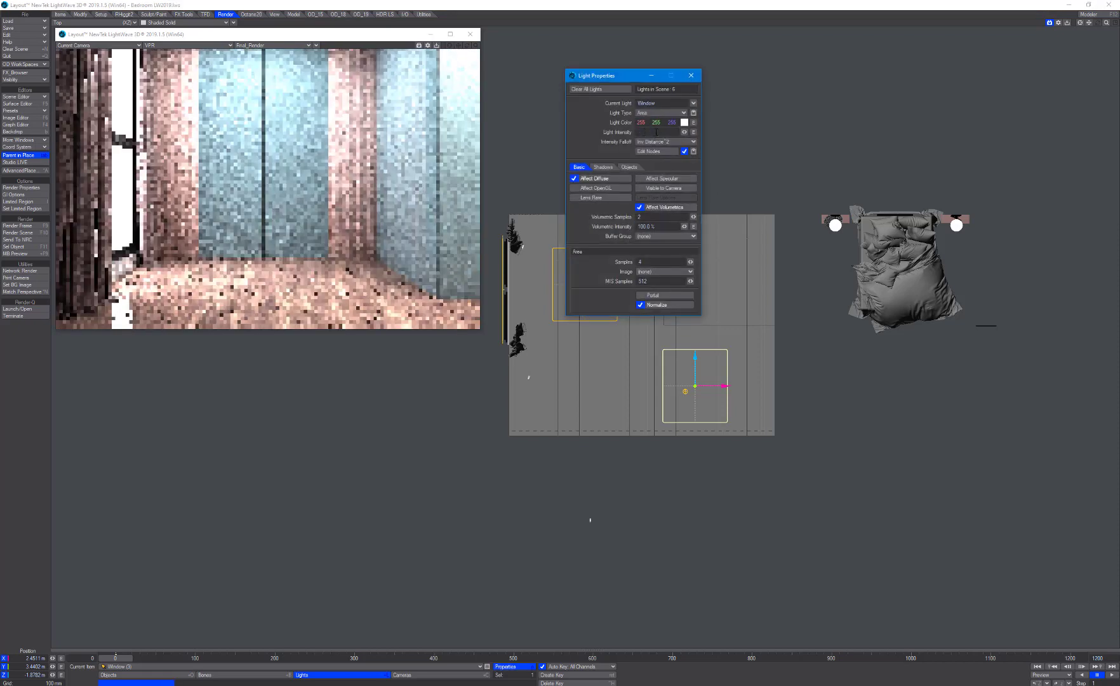
left_click(658, 133)
type("20")
key("Tab")
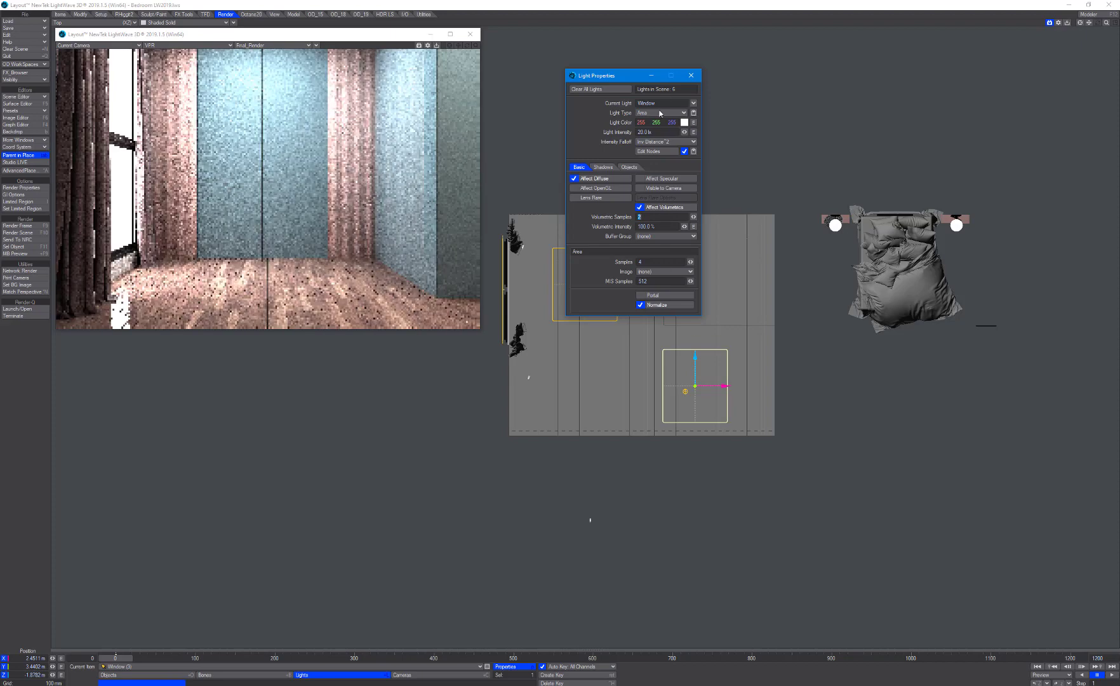
left_click_drag(619, 83, 845, 73)
left_click(585, 283)
left_click(885, 121)
type("20")
key("Return")
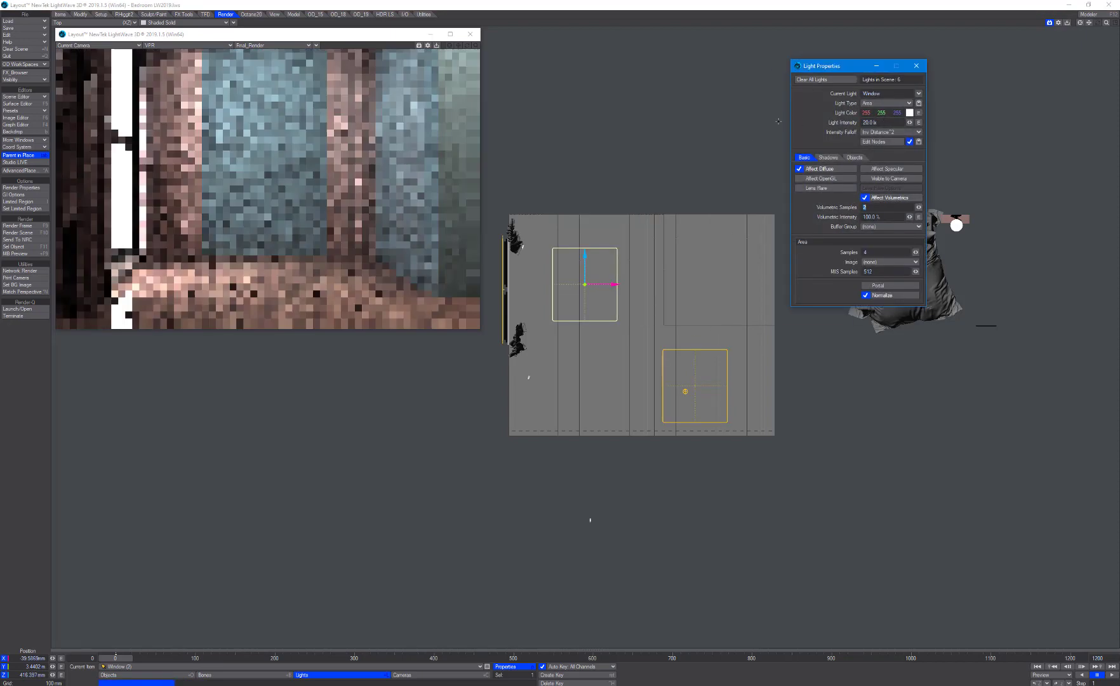
Step: Raise the original ceiling light's intensity to 35 lx and set the window light's intensity to 50 lx
type("30")
key("Tab")
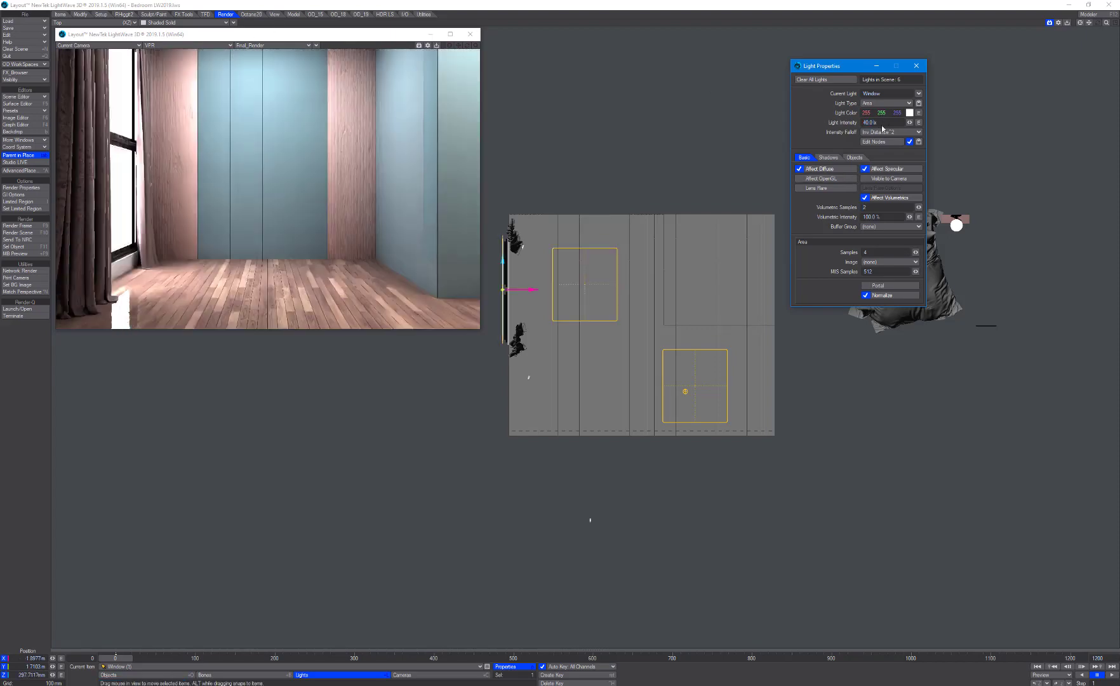
left_click_drag(883, 124, 839, 125)
type("50")
key("Tab")
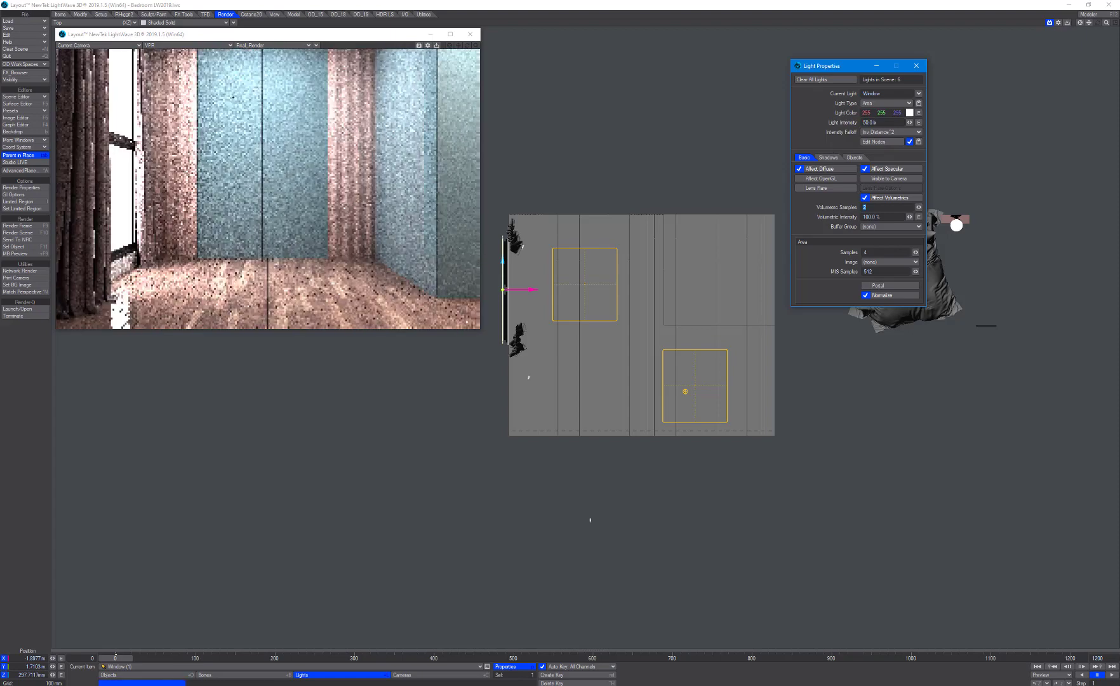
Step: Shift the original ceiling light to about Z 337 mm and close the light properties
left_click(398, 77)
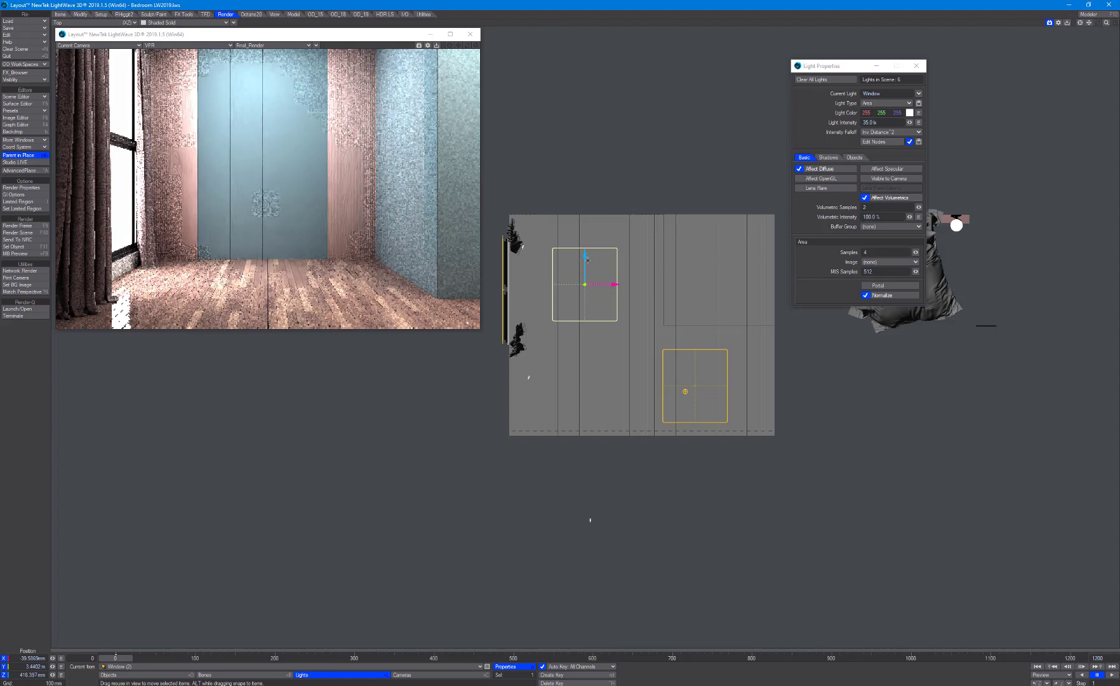
left_click_drag(585, 256, 586, 260)
key("6")
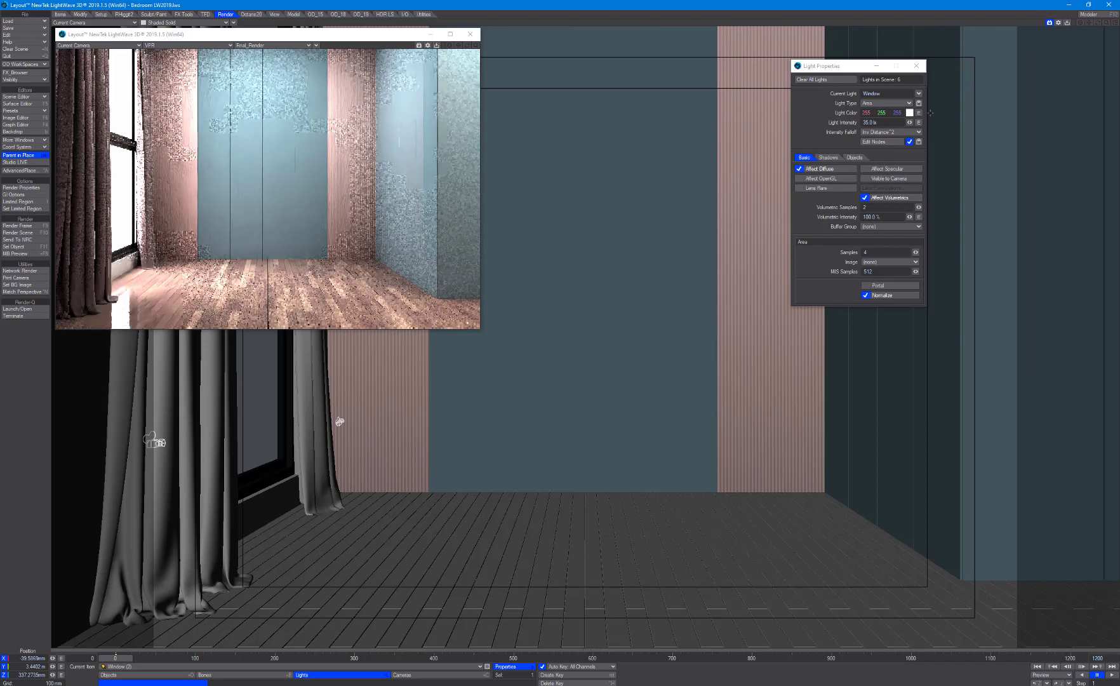
left_click(916, 66)
Step: Limit the camera's render region to the curtains, the lower window and the floor beside them
key("l")
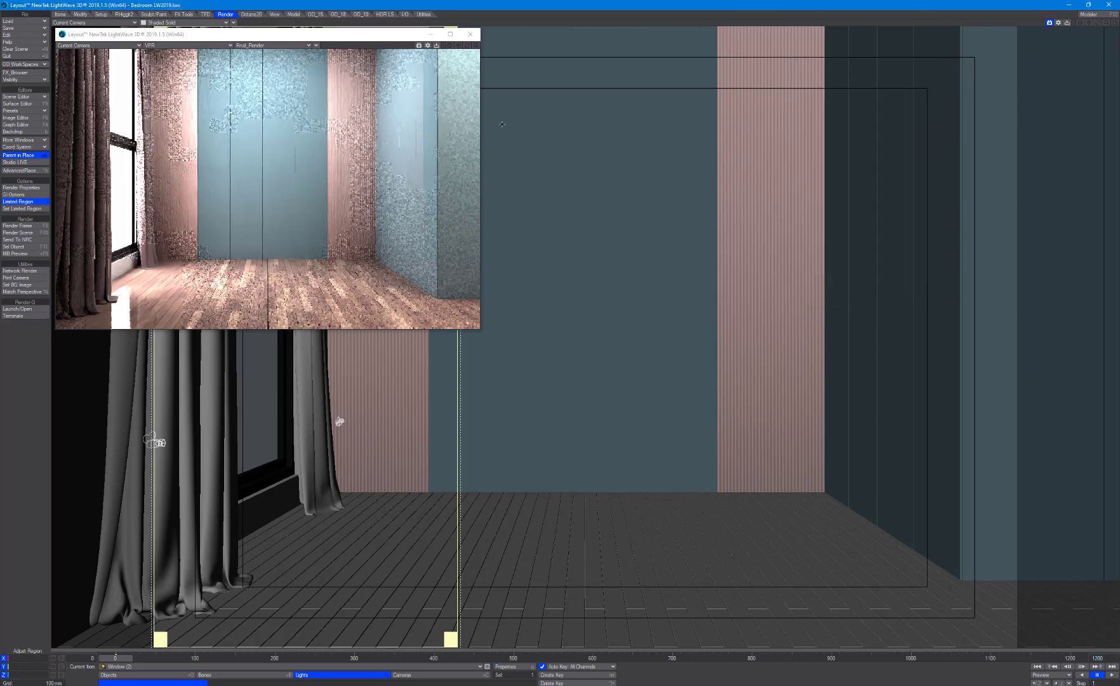
left_click_drag(372, 34, 372, 49)
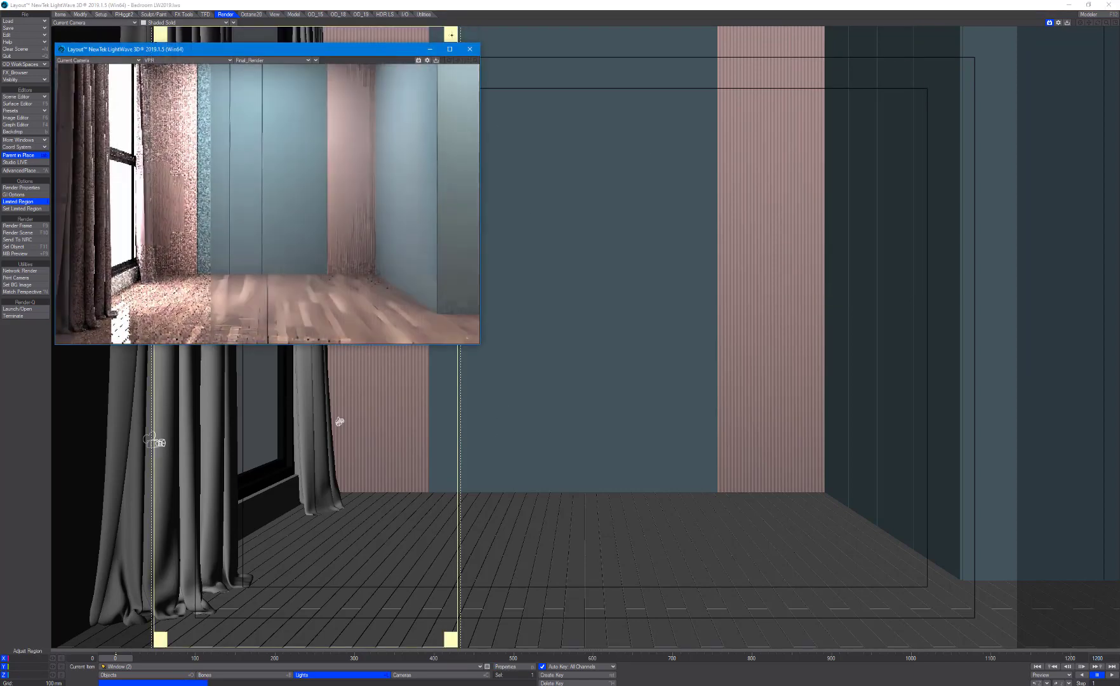
left_click_drag(452, 35, 427, 407)
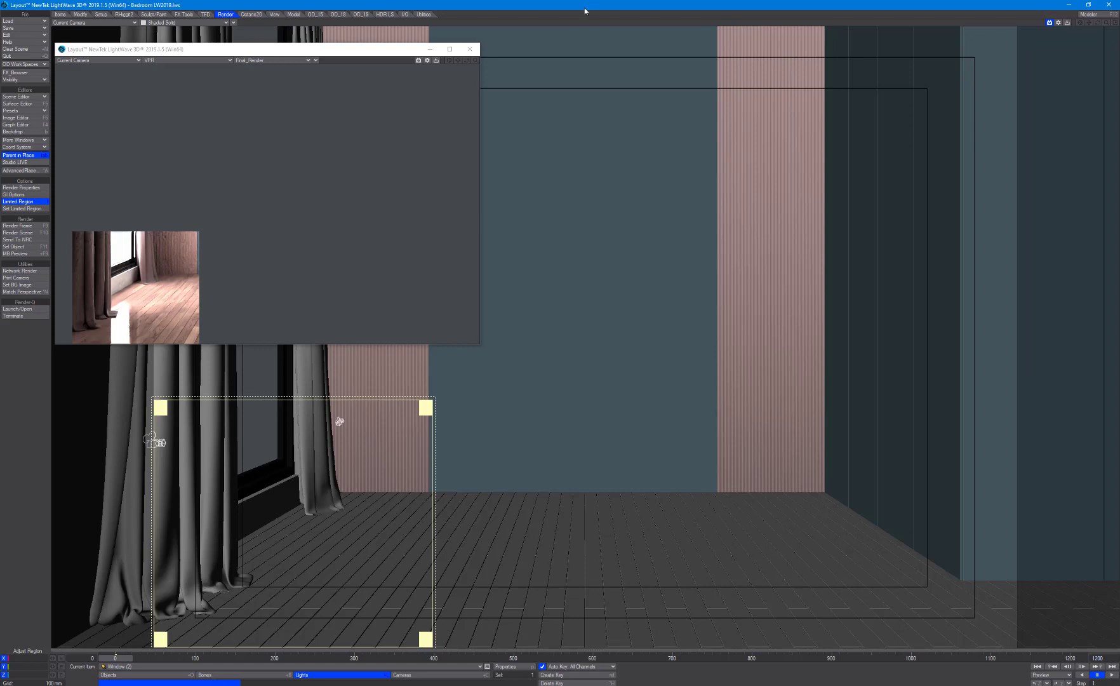
Step: Set the VPR renderer's noise filter to On - CPU and close the render properties
key("ctrl+p")
left_click_drag(510, 99, 602, 170)
left_click(616, 496)
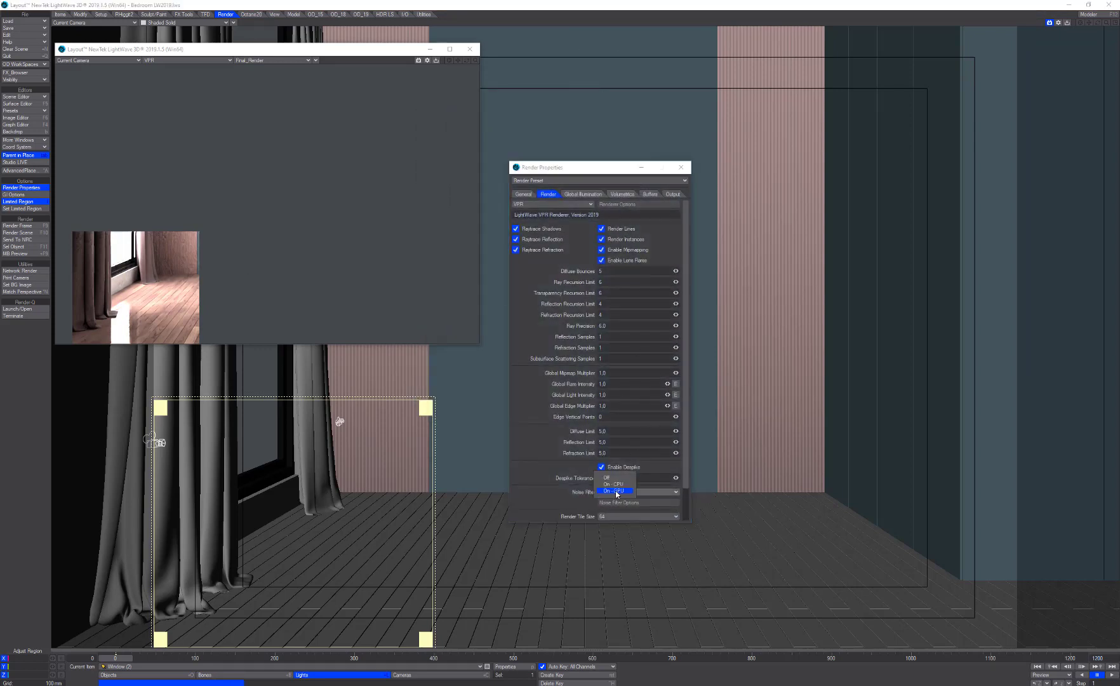
left_click(619, 485)
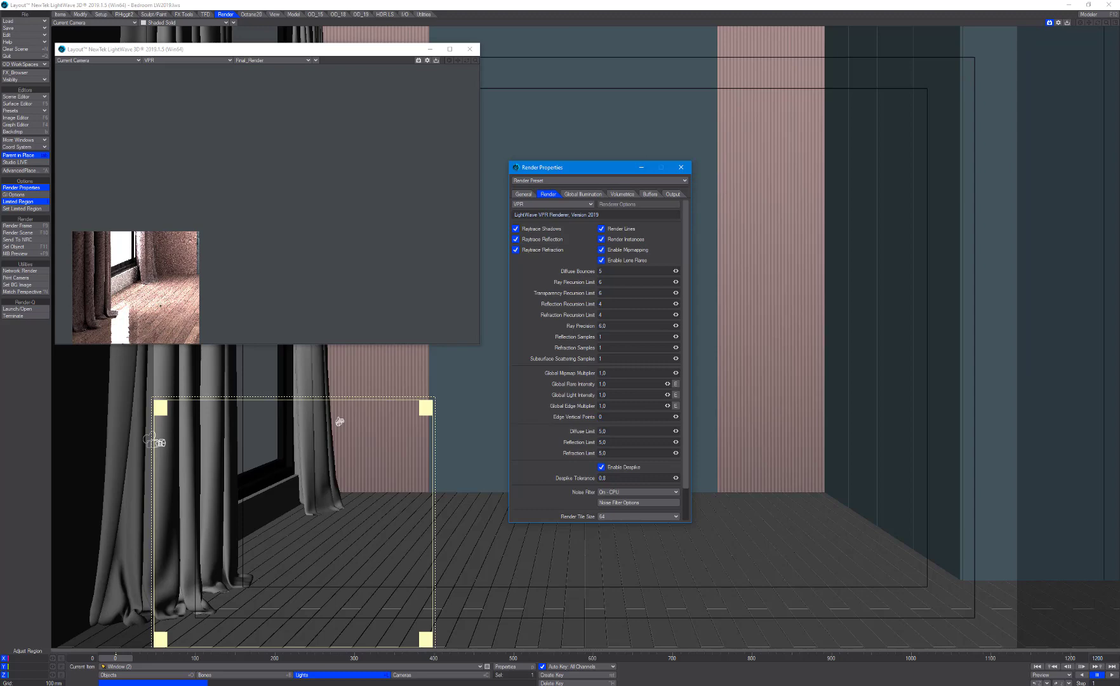
left_click(681, 168)
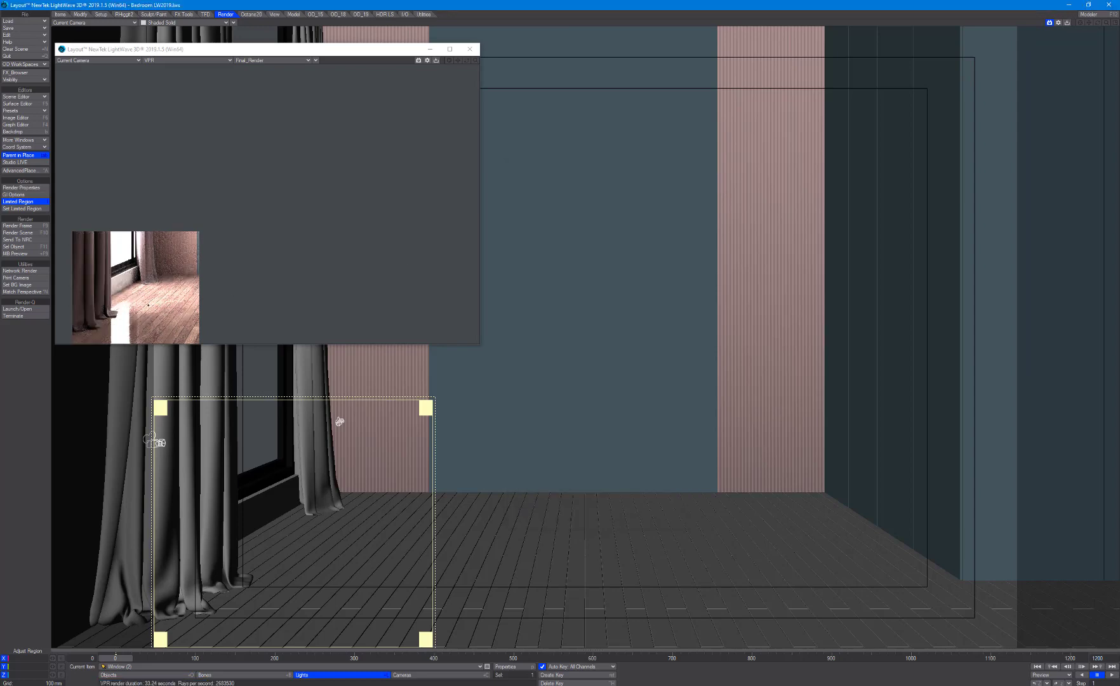
Step: Open the Surface Editor, reduce its height and move it and the VPR preview apart
key("F5")
left_click_drag(863, 7, 921, 55)
left_click_drag(844, 486, 844, 438)
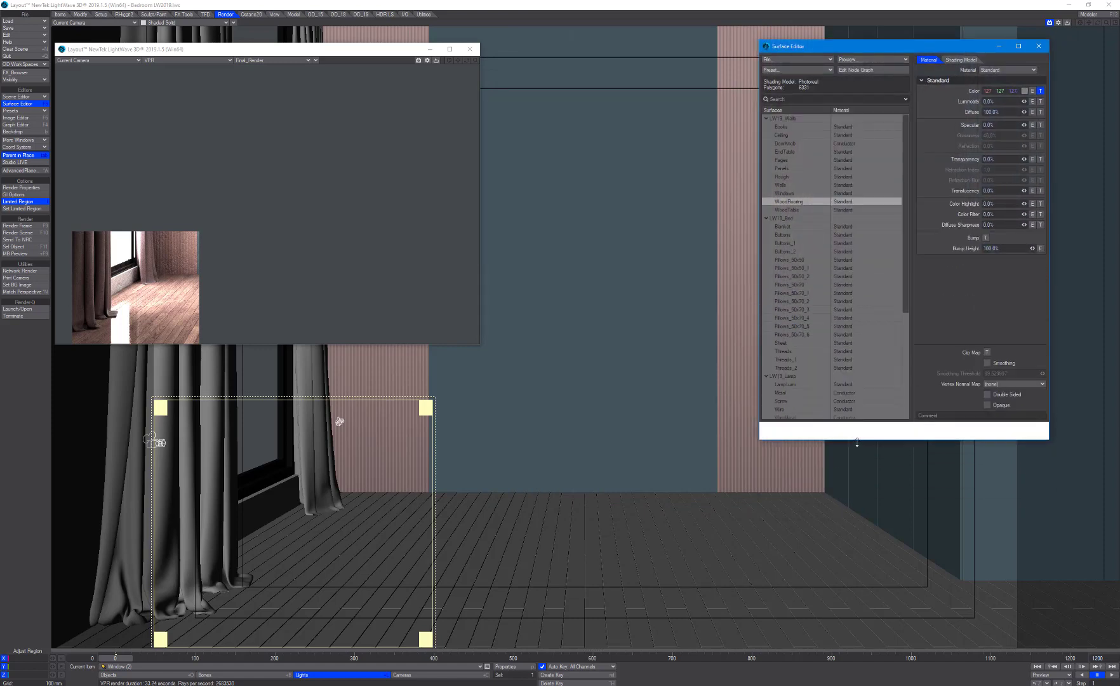
left_click_drag(878, 49, 627, 113)
left_click_drag(229, 57, 868, 37)
Step: Narrow the main Layout window so that the Surface Editor fits over it and the VPR preview sits beside it
left_click(1089, 5)
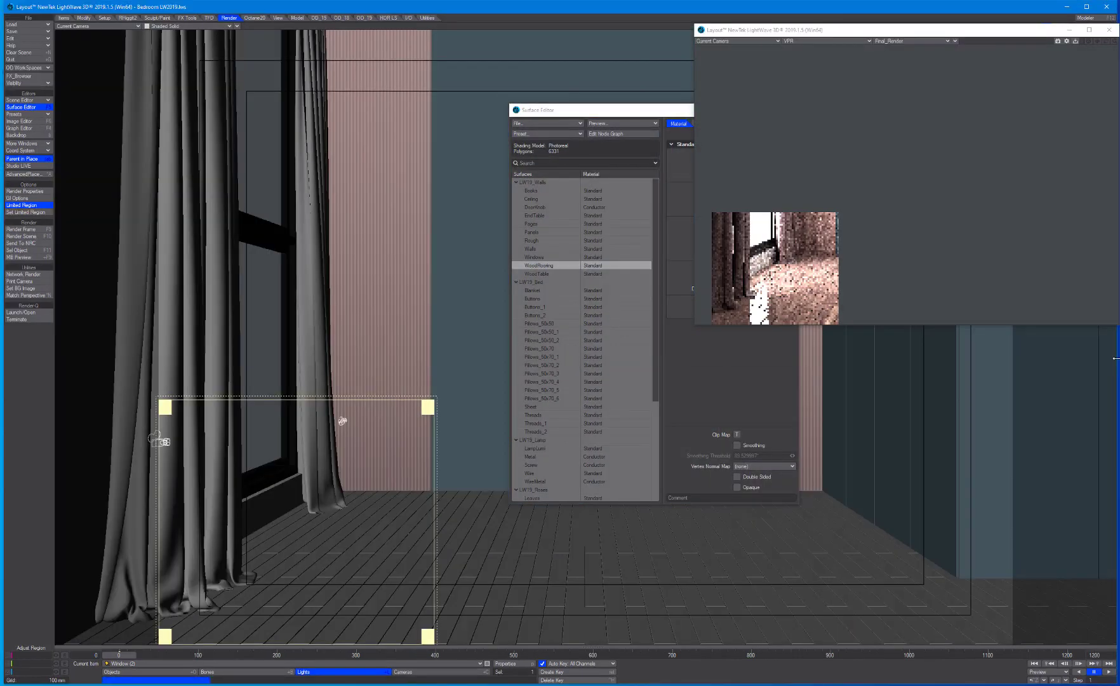
left_click_drag(1116, 360, 600, 300)
left_click(864, 6)
left_click_drag(667, 110, 390, 190)
left_click_drag(755, 31, 754, 7)
left_click_drag(634, 164, 693, 160)
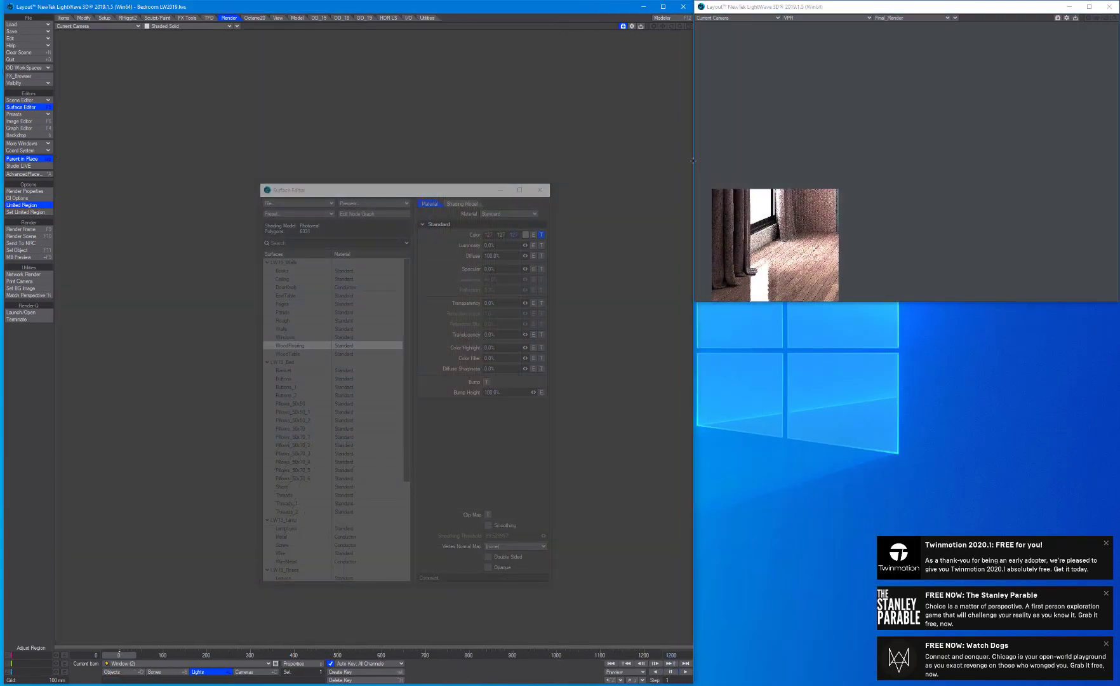
left_click_drag(415, 197, 441, 196)
Step: Open the WoodFlooring surface's node graph below the VPR preview and bring its nodes into view
double_click(324, 344)
left_click_drag(324, 209, 860, 309)
middle_click_drag(1003, 451, 1033, 467)
left_click_drag(868, 468, 571, 467)
middle_click_drag(1011, 504, 926, 499)
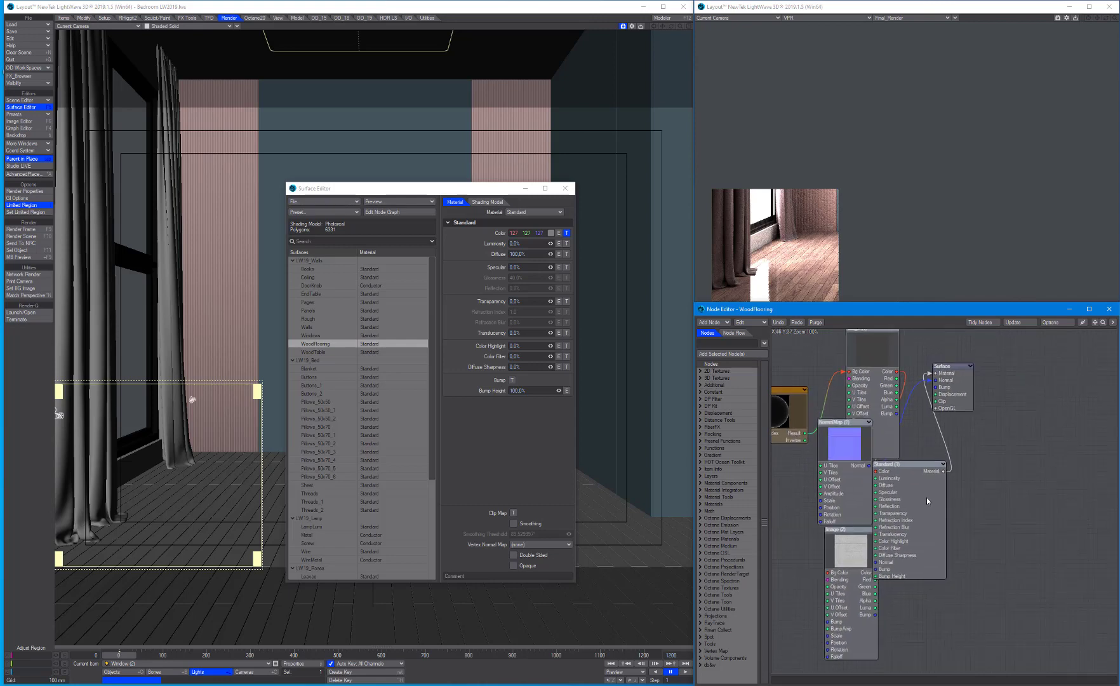
Step: Spread the Standard, Surface and NormalMap nodes apart and collapse the NormalMap node
left_click_drag(928, 500, 946, 520)
left_click_drag(954, 384, 1074, 427)
middle_click_drag(994, 454, 1002, 454)
left_click_drag(851, 476, 1008, 576)
left_click(1033, 521)
left_click_drag(950, 515, 994, 383)
middle_click_drag(978, 393, 1009, 438)
Step: Stack the two Image nodes one above the other, away from the Standard node, and collapse both
left_click_drag(840, 450, 824, 390)
left_click_drag(916, 389, 888, 383)
middle_click_drag(955, 424, 913, 401)
left_click_drag(860, 551, 855, 389)
left_click(864, 341)
left_click(864, 481)
middle_click_drag(936, 463, 946, 515)
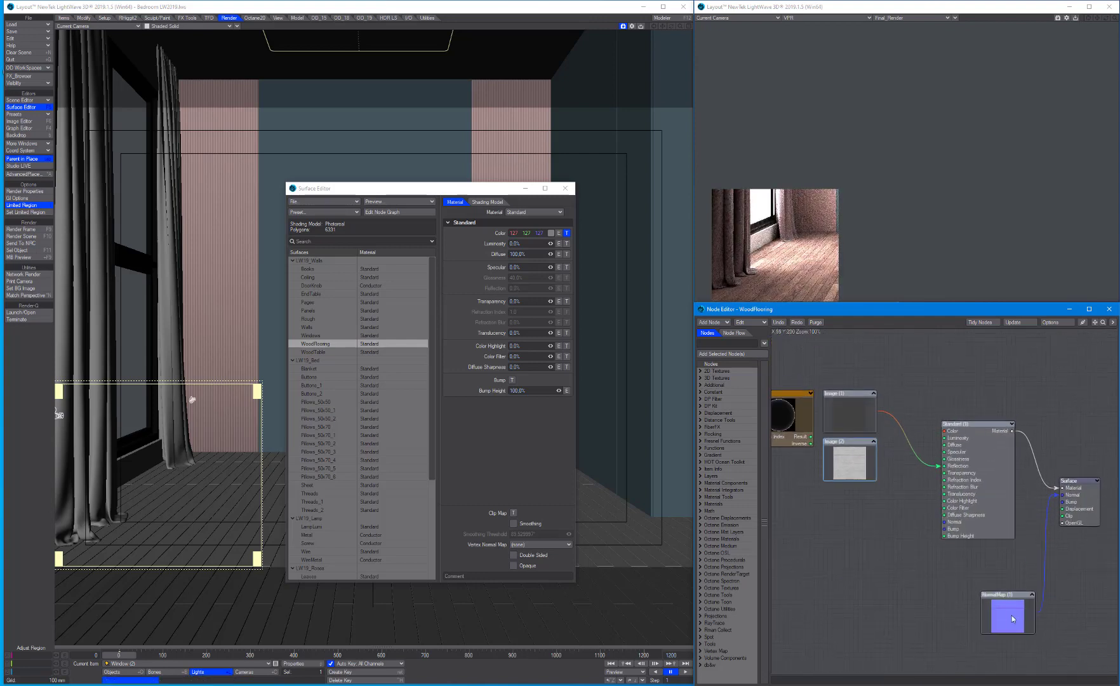
Step: Disconnect the image from the Standard material's Reflection input and move the Standard node out of the way
left_click_drag(1026, 613, 973, 630)
mouse_move(962, 425)
left_mouse_down()
mouse_move(950, 398)
mouse_move(957, 407)
left_mouse_up()
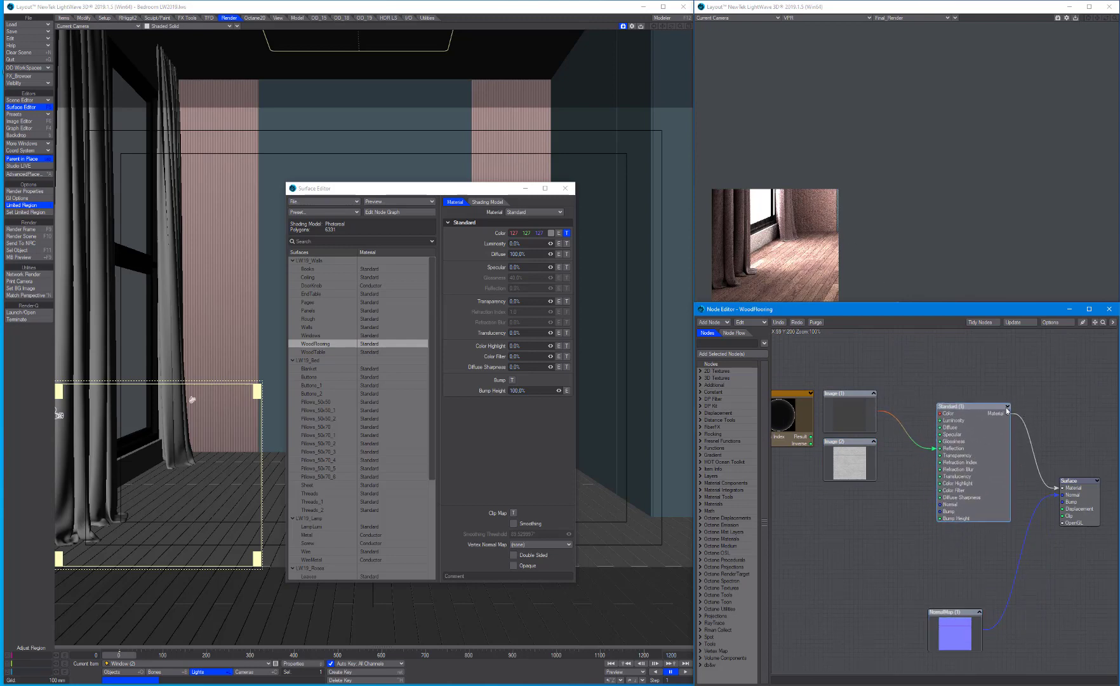
left_click(933, 450)
left_click_drag(966, 461, 975, 357)
right_click(964, 484)
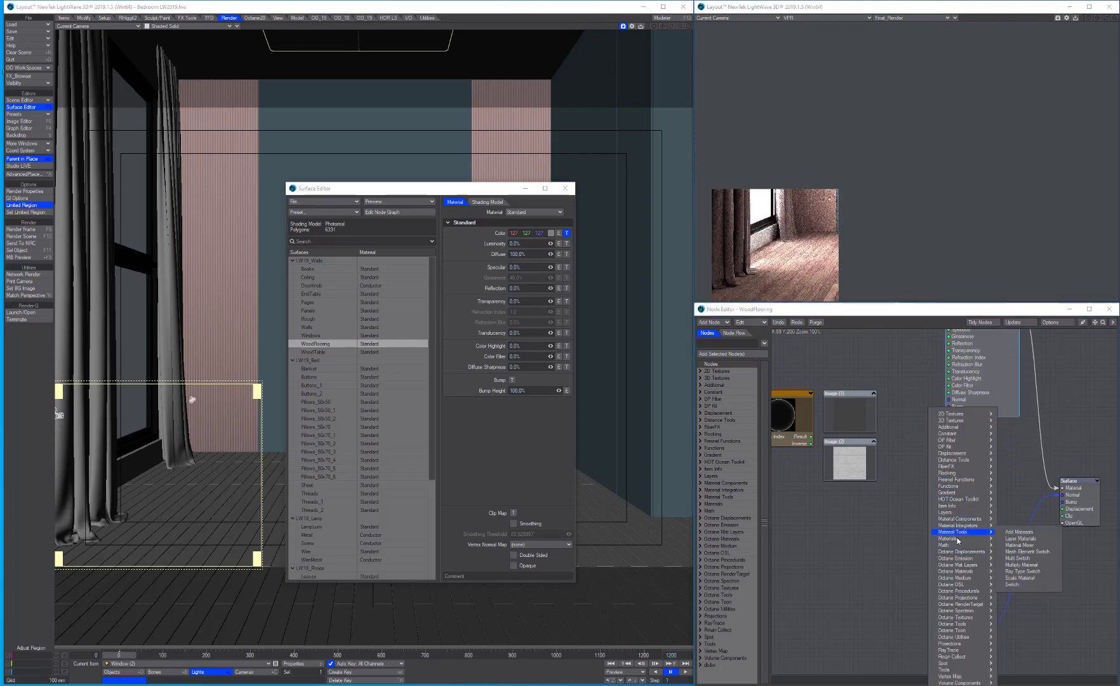
mouse_move(958, 541)
left_click(1018, 565)
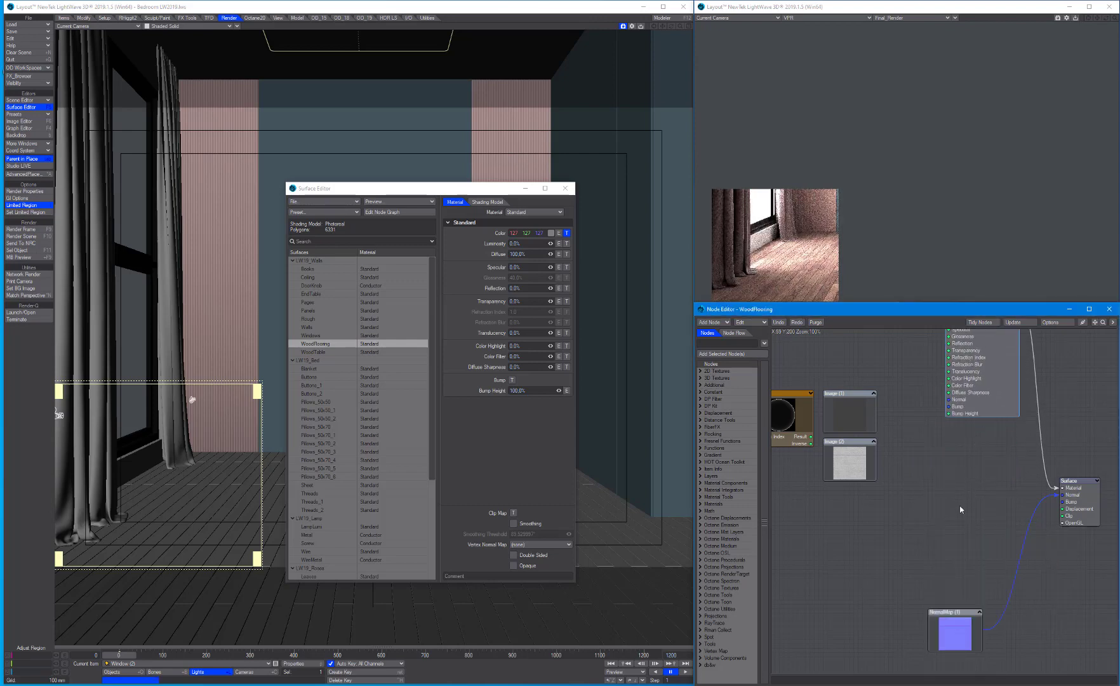
Step: Add a Principled BSDF material node, connect it to the Surface node's Material input and collapse it
right_click(938, 451)
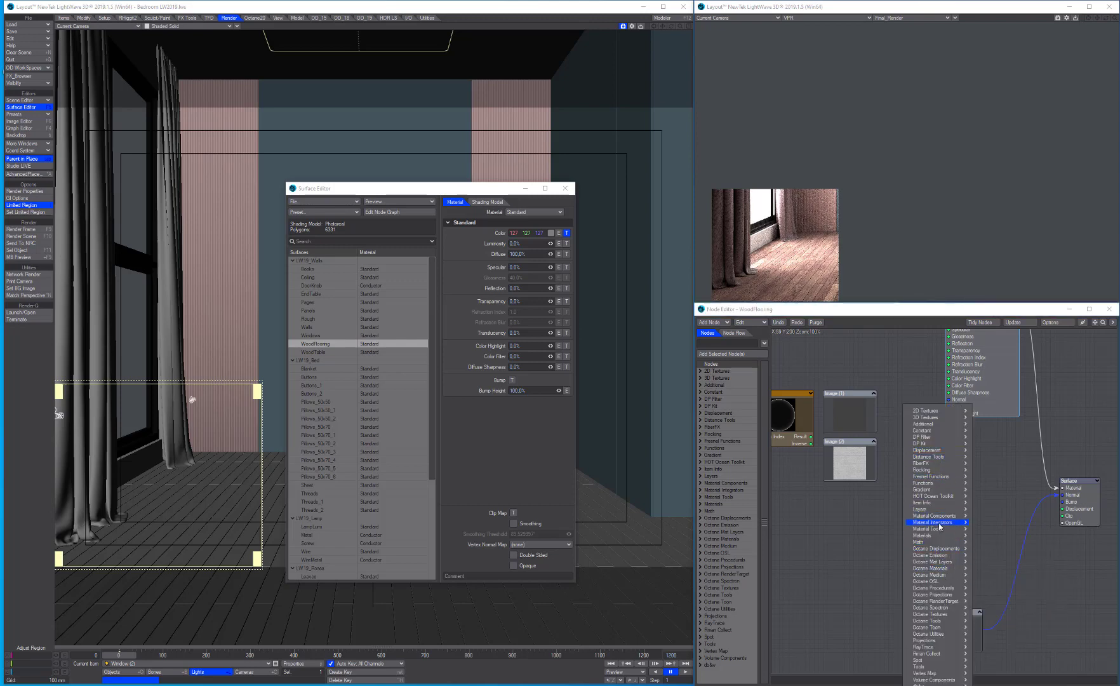
mouse_move(940, 535)
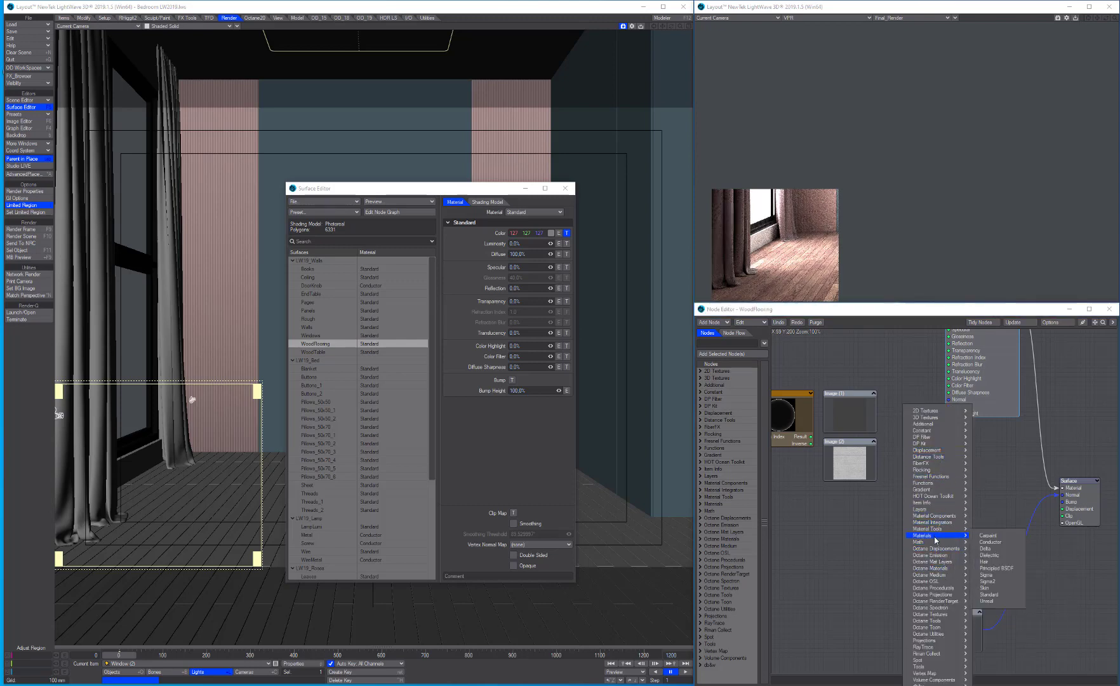
left_click(995, 569)
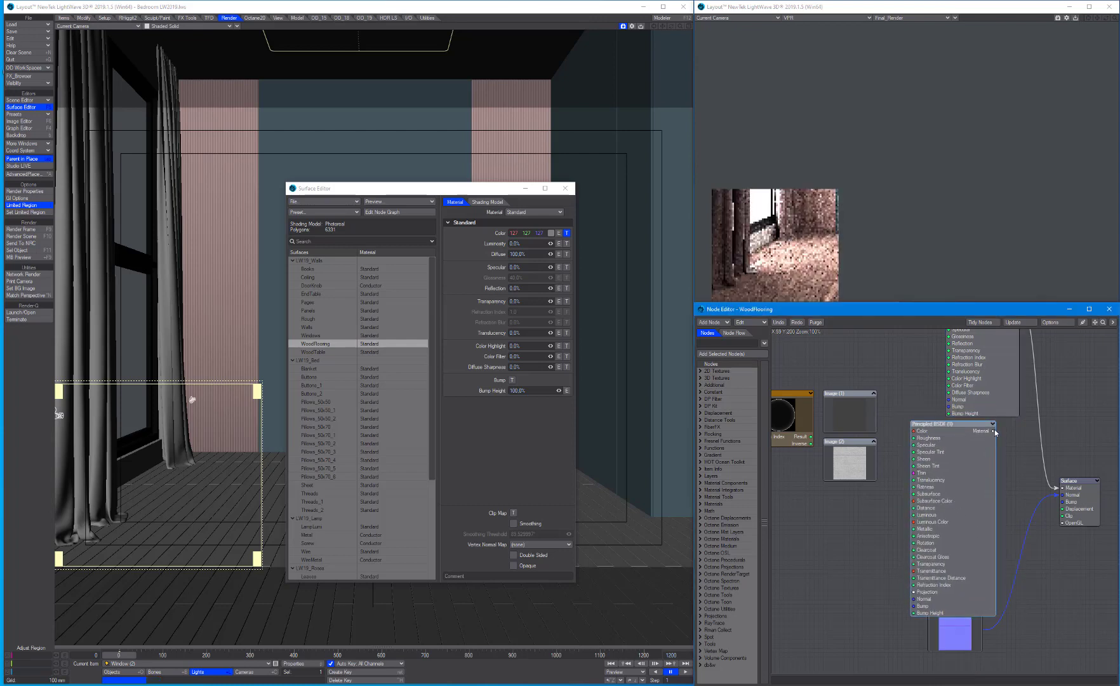
left_click_drag(994, 431, 1063, 488)
left_click_drag(994, 443, 1010, 430)
left_click(1002, 426)
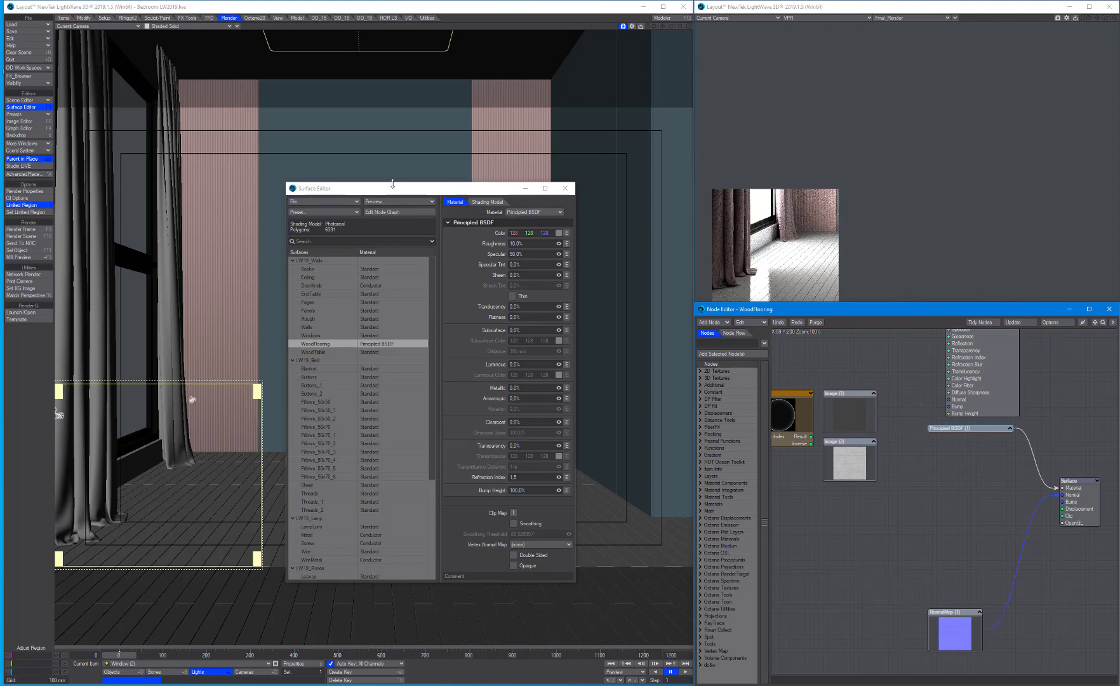
Step: Shorten the Surface Editor from above and set the WoodFlooring material's Roughness to 50%
left_click_drag(394, 184, 381, 235)
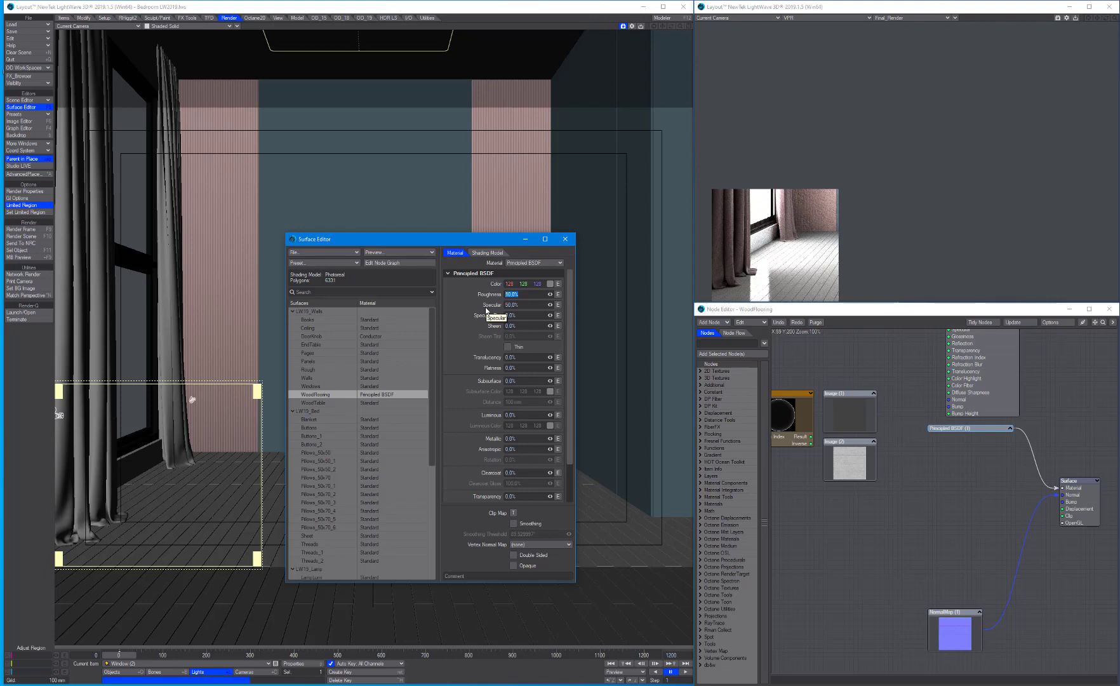
type("50")
key("Tab")
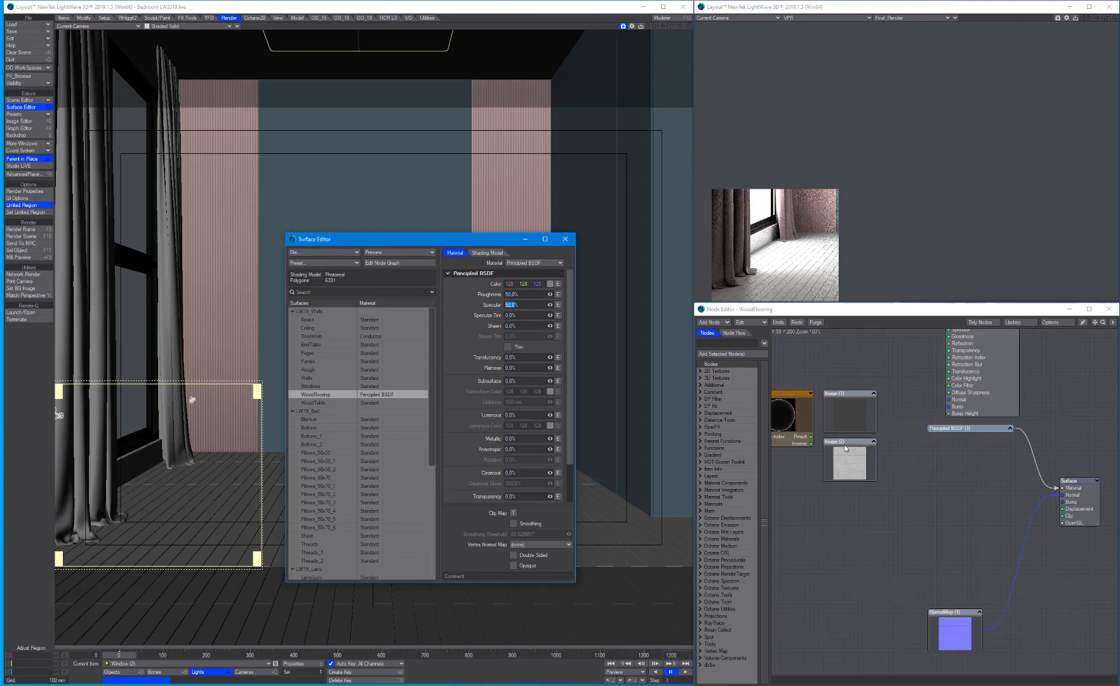
Step: Remove the leftover node with Result and Inverse outputs and shift the two image nodes into its place
left_click_drag(788, 376, 861, 459)
left_click_drag(813, 445, 799, 413)
key("Delete")
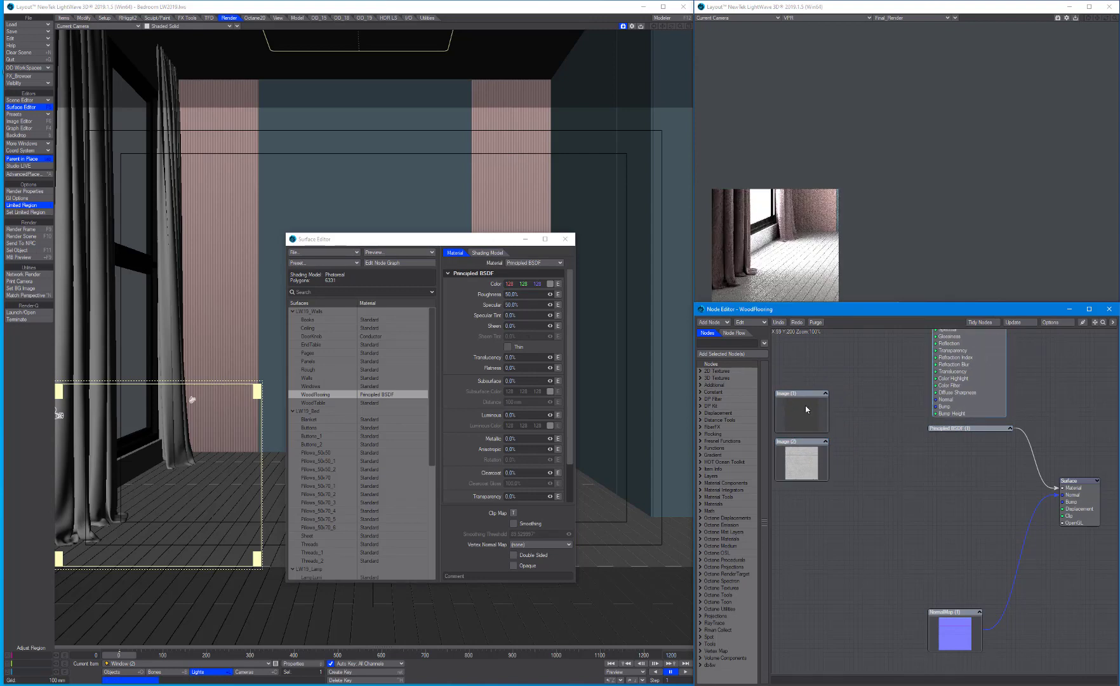
left_click(818, 419)
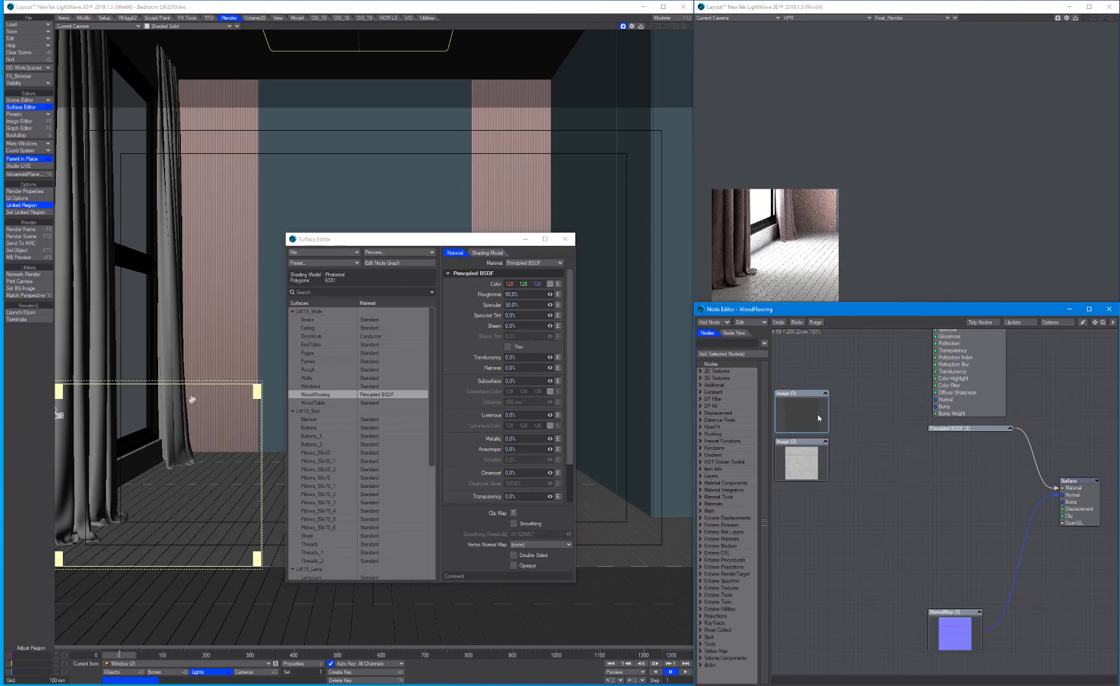
Step: Check the image map layer in the Color texture of the old Standard material node
double_click(966, 384)
left_click(965, 368)
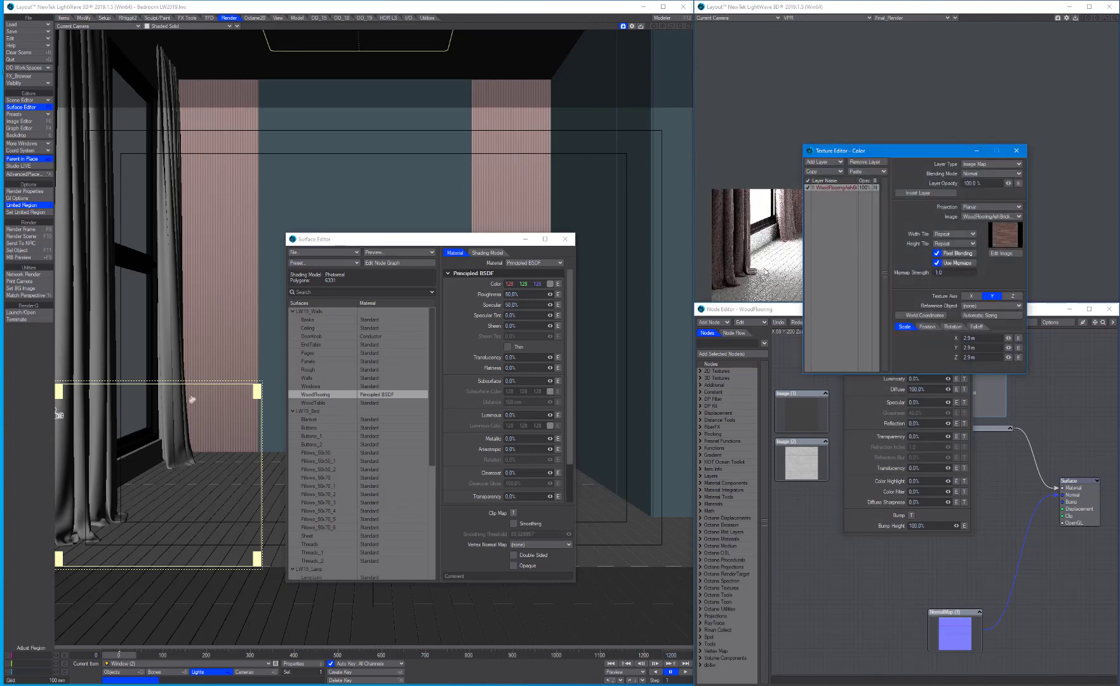
left_click_drag(797, 268, 677, 268)
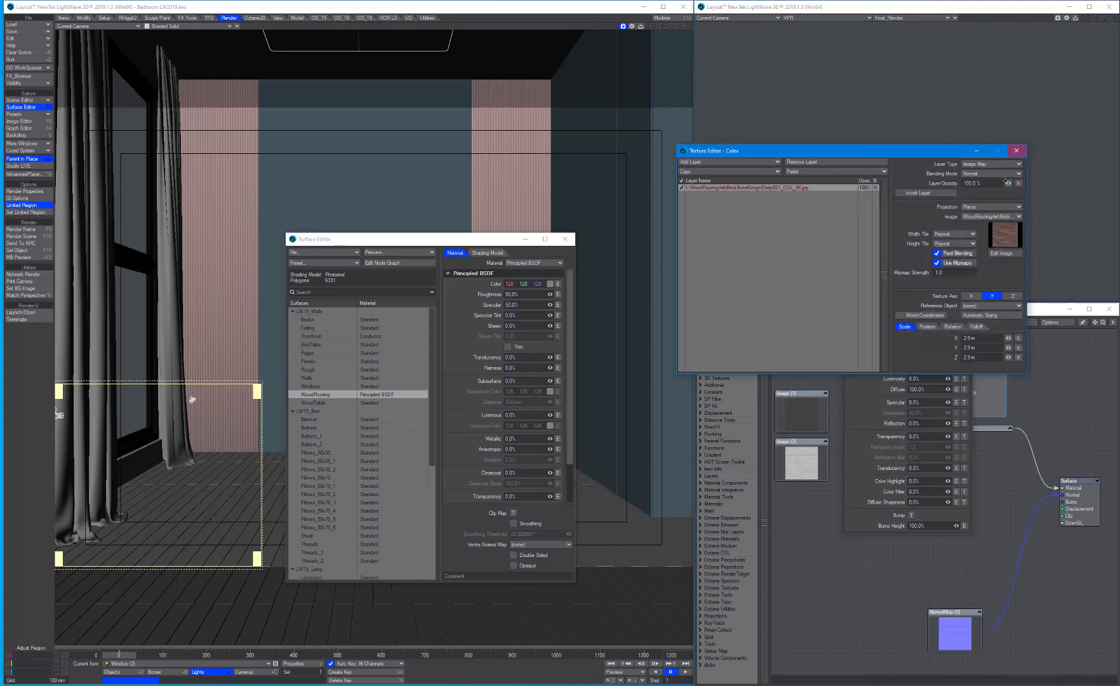
left_click(1017, 151)
Step: Delete the old Standard material node from the WoodFlooring node graph
left_click(962, 345)
left_click(978, 359)
key("Delete")
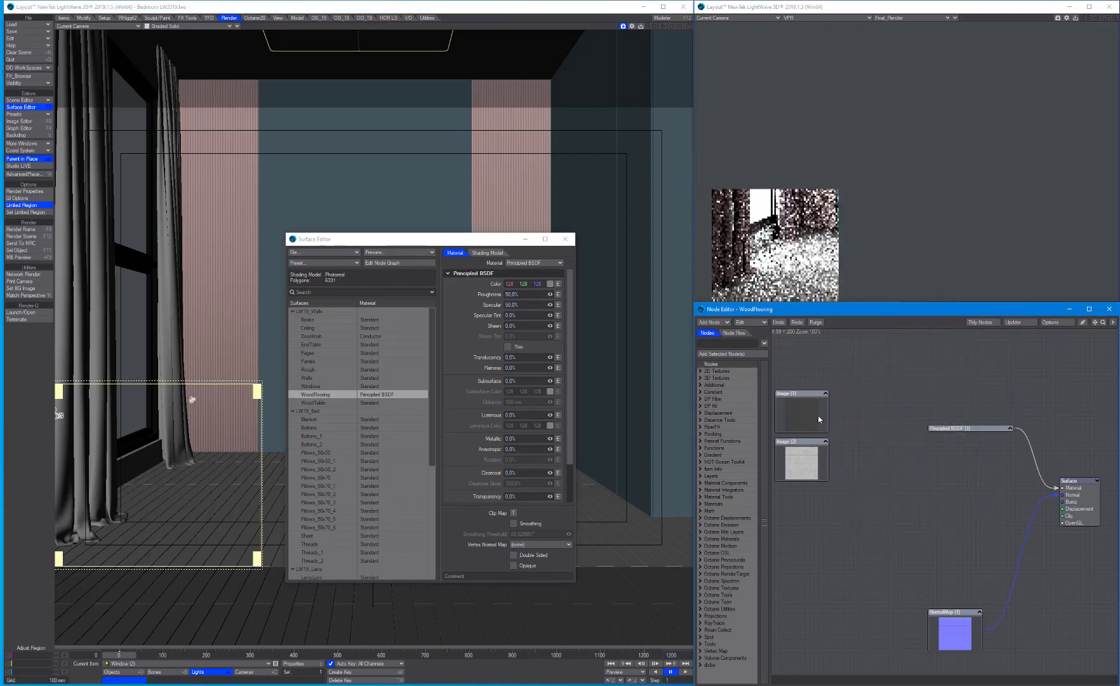
Step: Duplicate the dark image node, place the copy above it and assign WoodFlooringAshBrickBondGingerDeep001_COL_3K.jpg as its image
left_click(807, 421)
key("ctrl+c")
key("ctrl+v")
left_click_drag(956, 459, 814, 367)
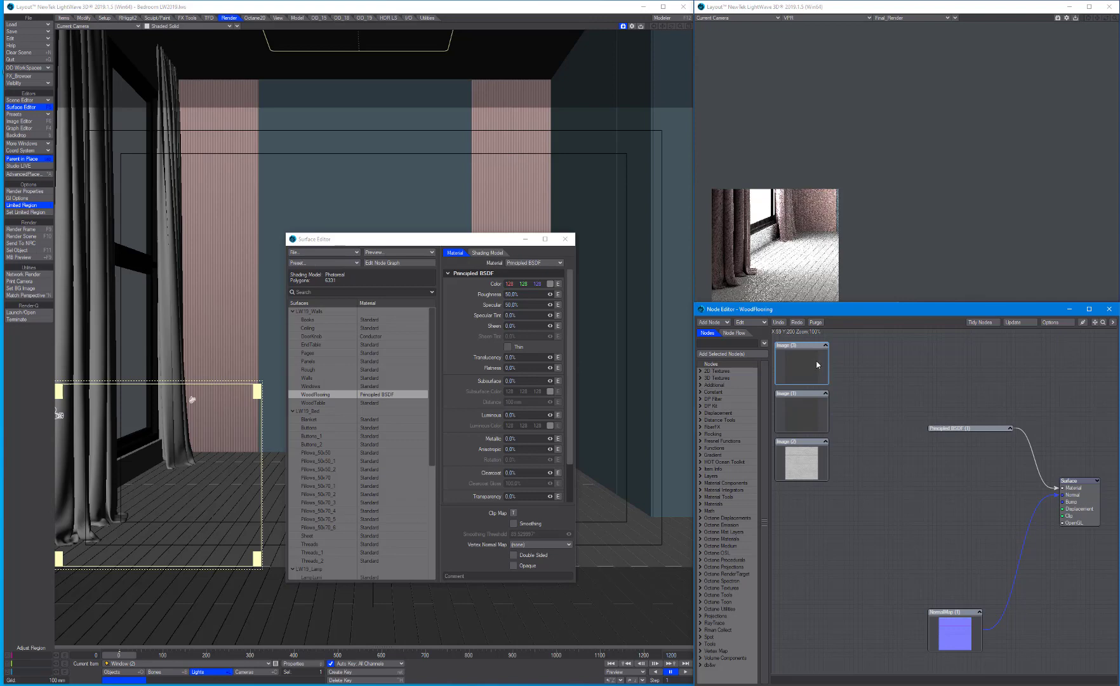
double_click(813, 368)
left_click(941, 385)
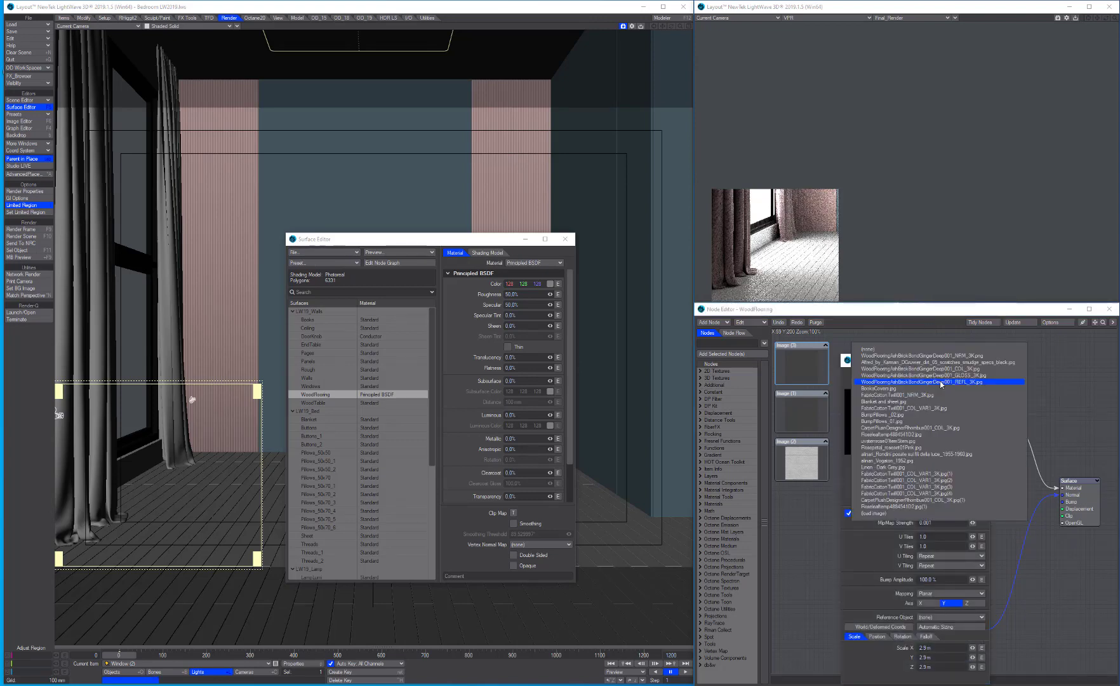
left_click(959, 369)
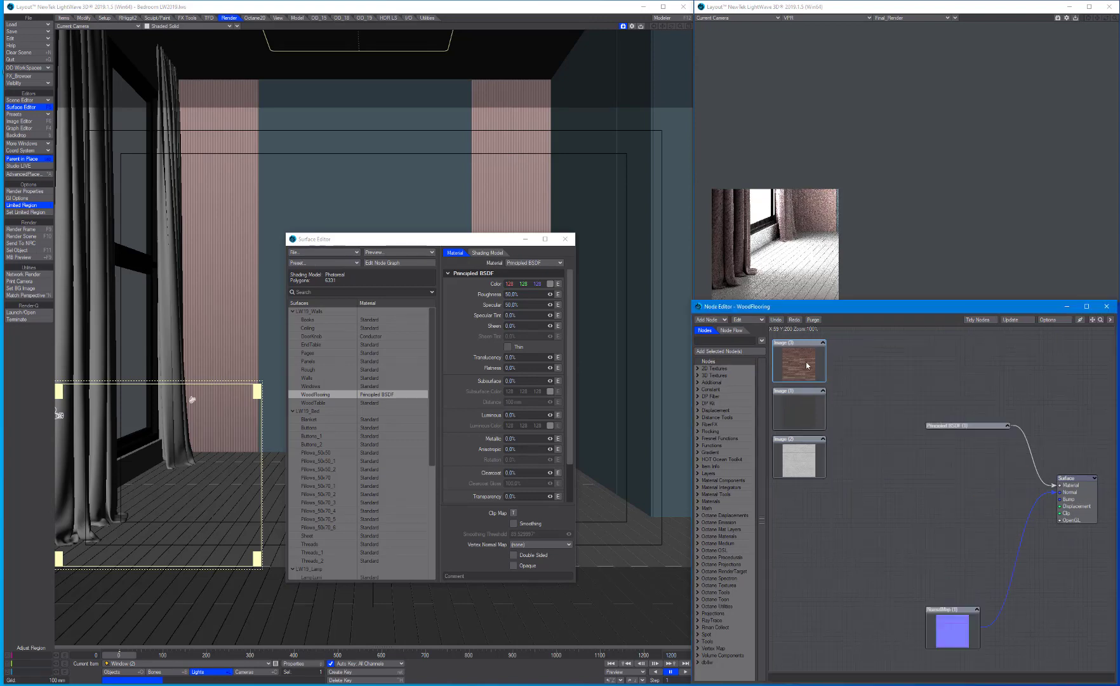
Step: Add a ColorTool node beside the wood color image and feed the image's color into it
left_click(699, 641)
double_click(719, 662)
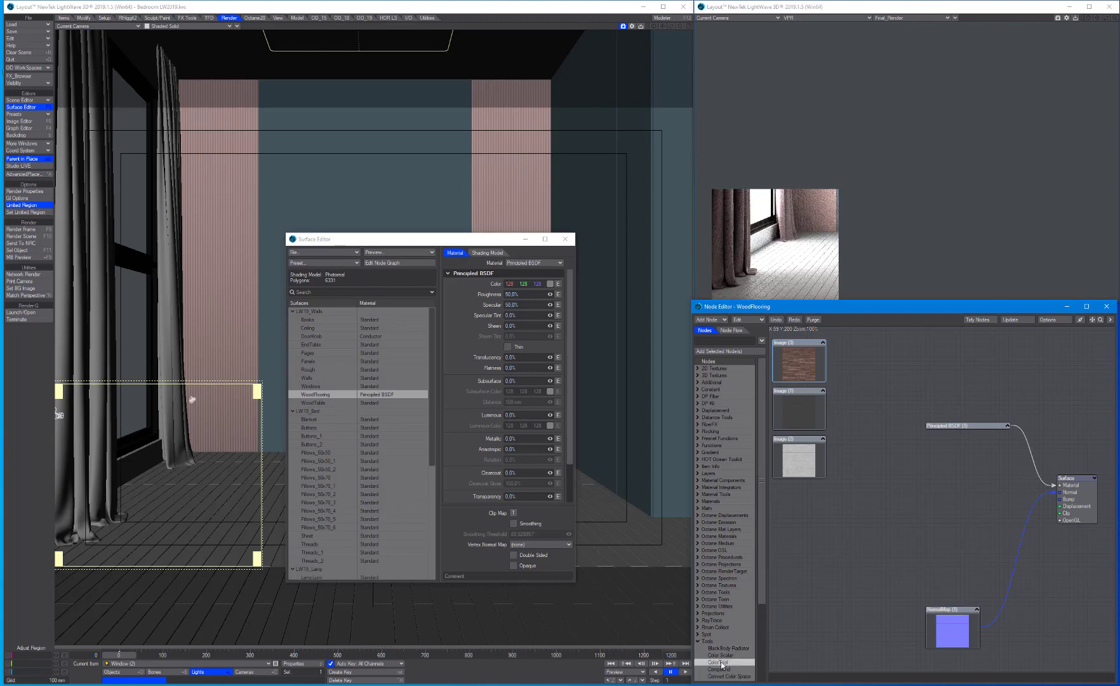
left_click_drag(938, 487, 861, 410)
left_click_drag(826, 363, 841, 429)
Step: Connect the ColorTool output to the Color input of the Principled BSDF and arrange the image nodes beside it
left_click(887, 386)
left_click_drag(882, 386, 924, 426)
left_click(933, 432)
left_click_drag(785, 332, 872, 466)
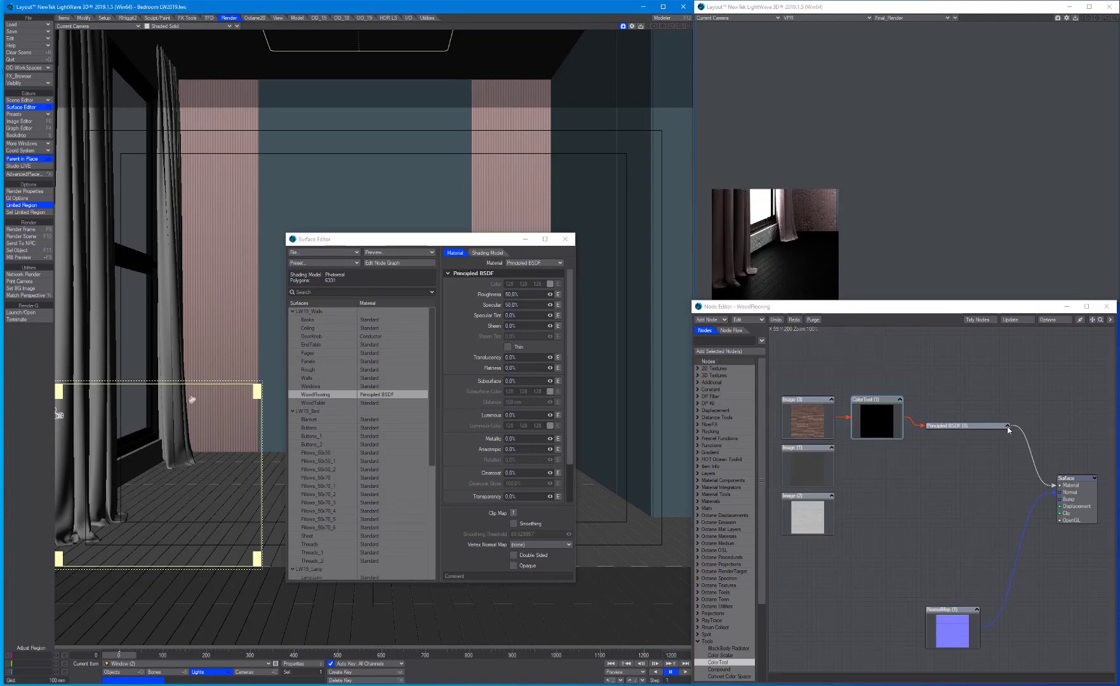
left_click(1008, 427)
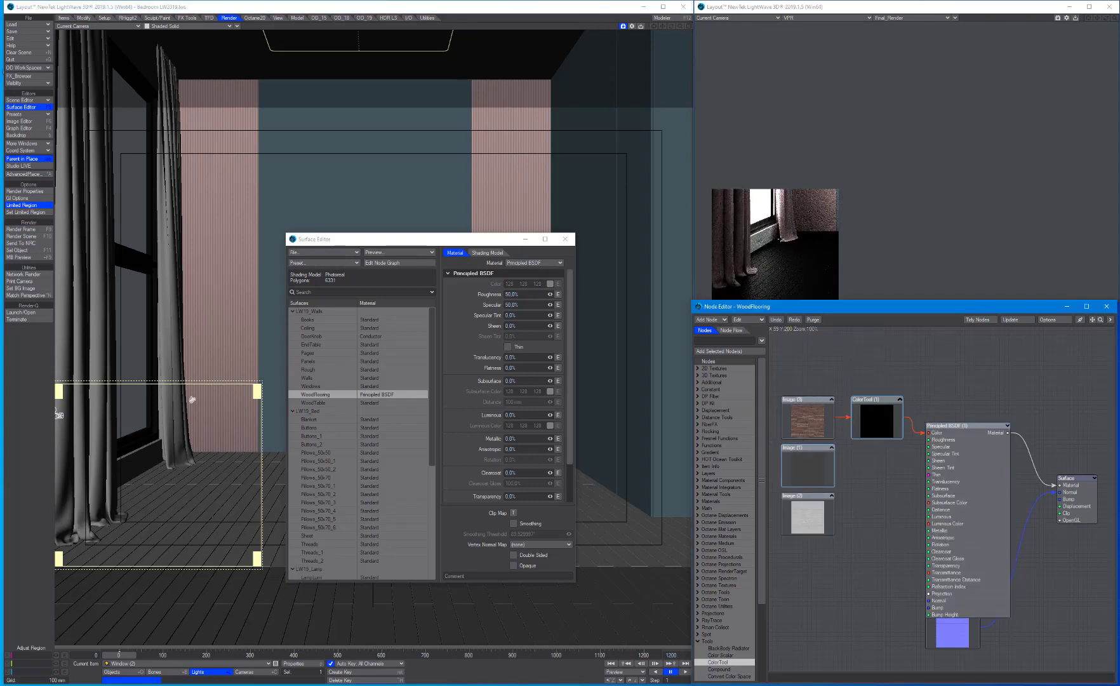
Step: Set the wood color image's blending mode to Normal
double_click(820, 425)
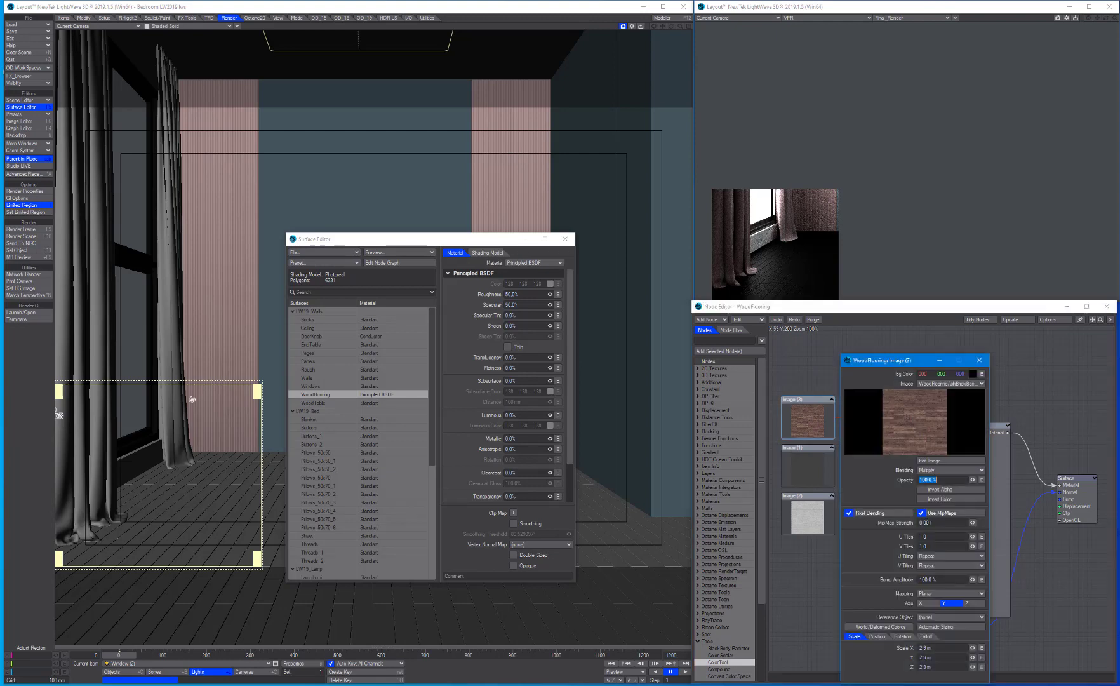
left_click(949, 470)
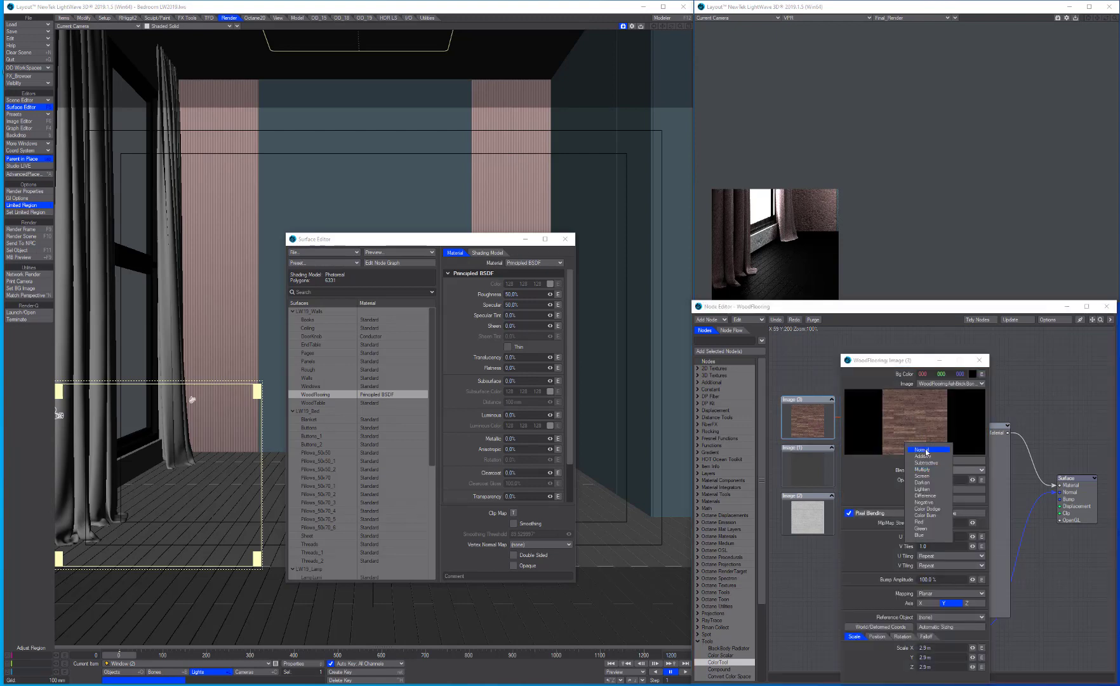
left_click(927, 452)
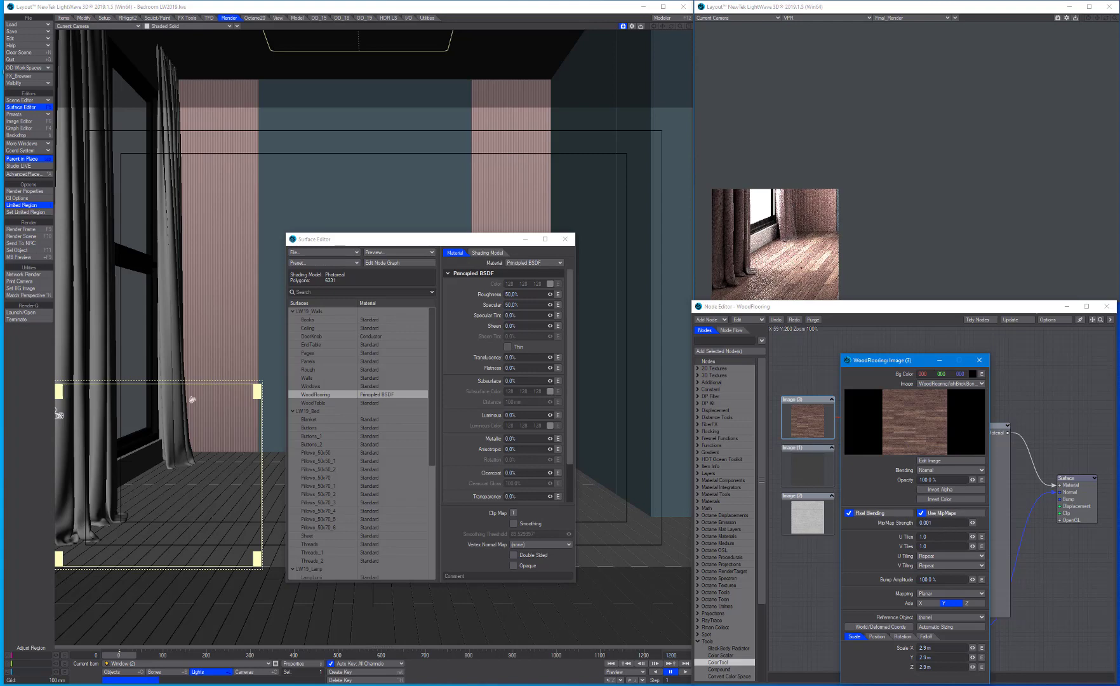
left_click(979, 360)
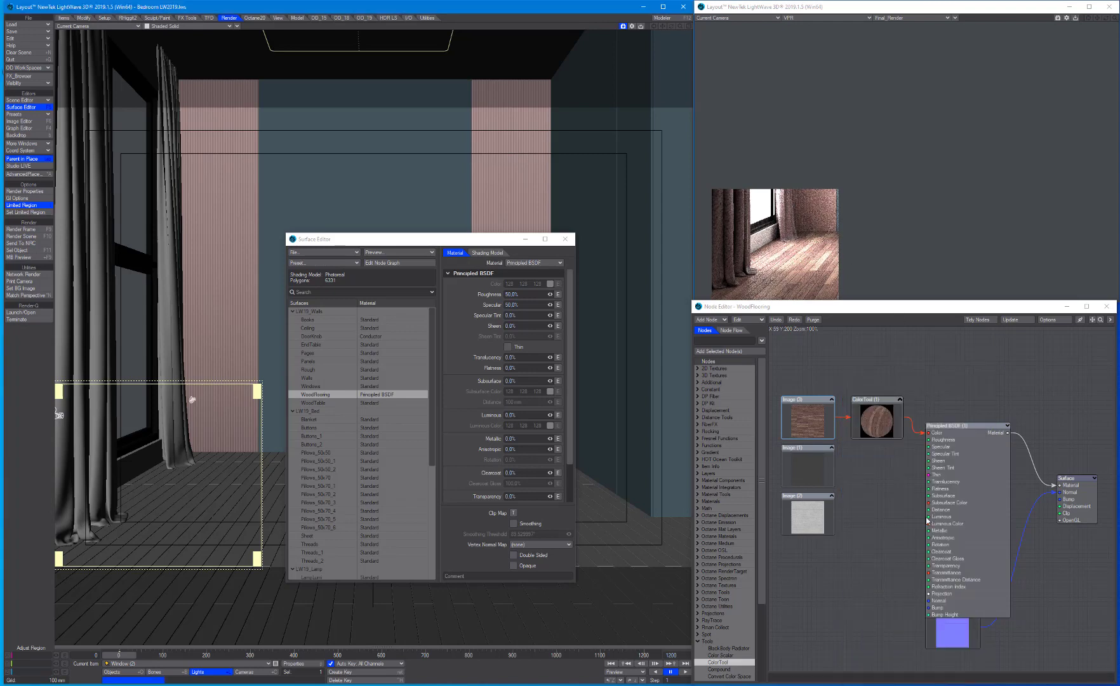
Step: Feed the dark image map into the Principled BSDF's Roughness and set its blending mode to Normal
double_click(807, 469)
left_click(946, 470)
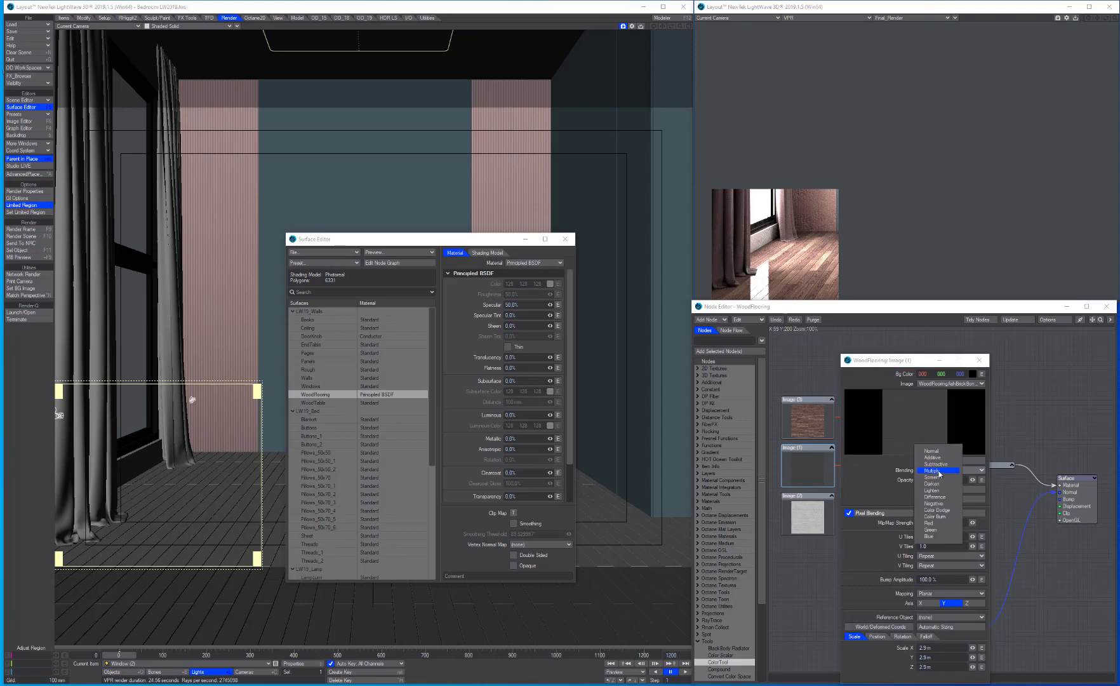
left_click(939, 451)
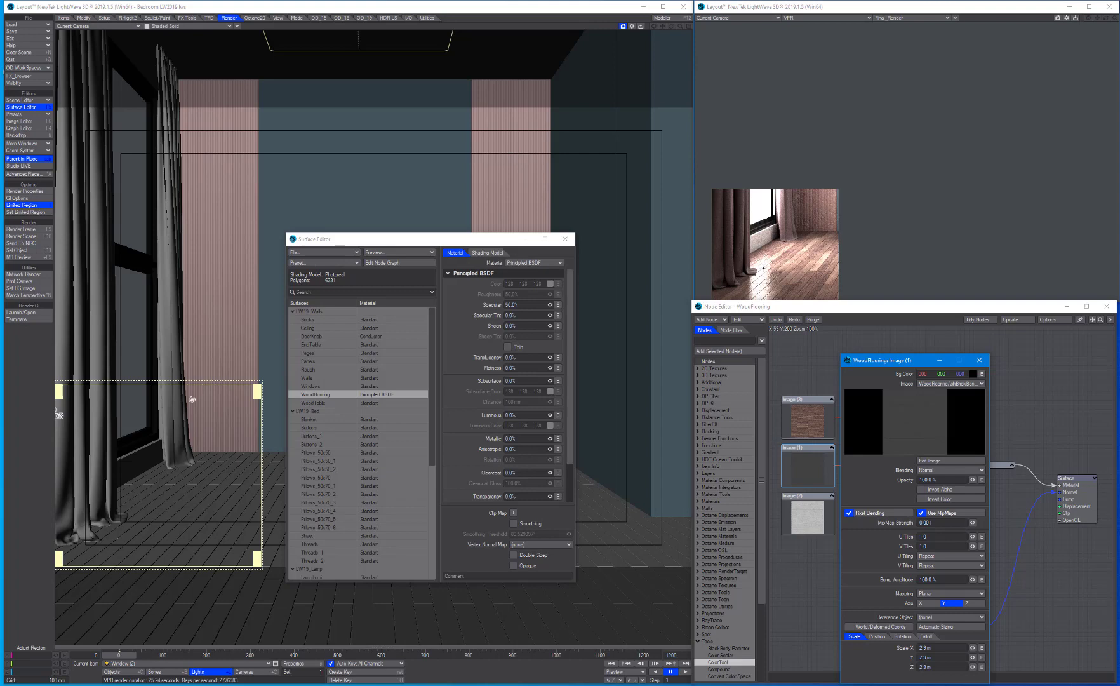
Step: Set the opacity of the dark roughness image to 150%
left_click(922, 480)
type("150")
key("Return")
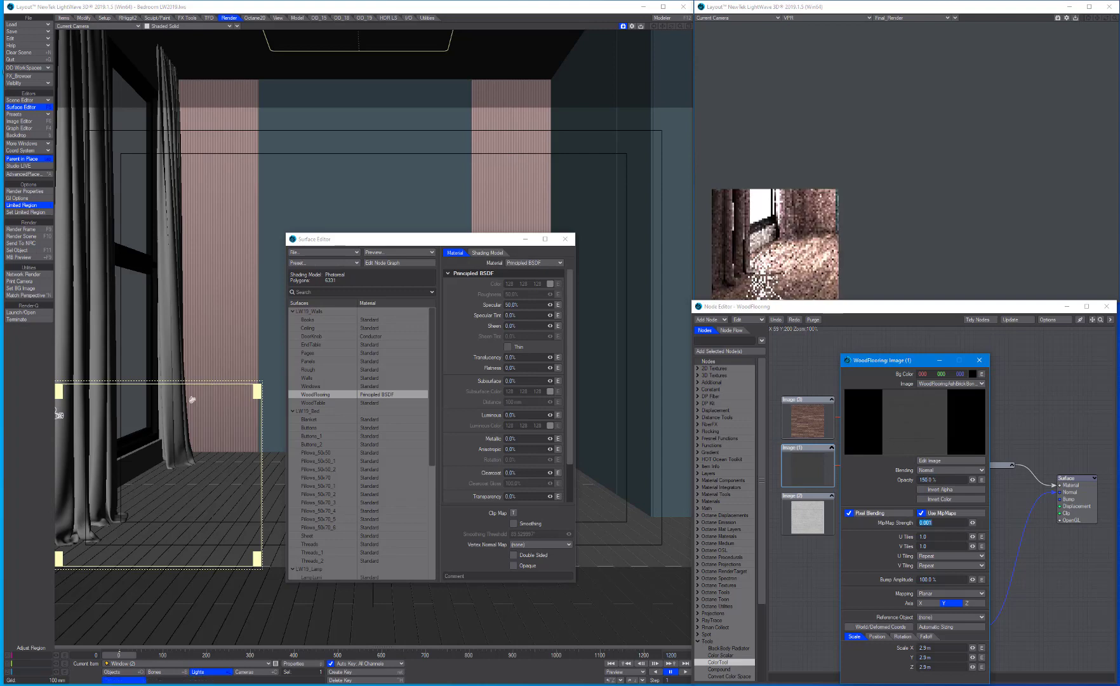
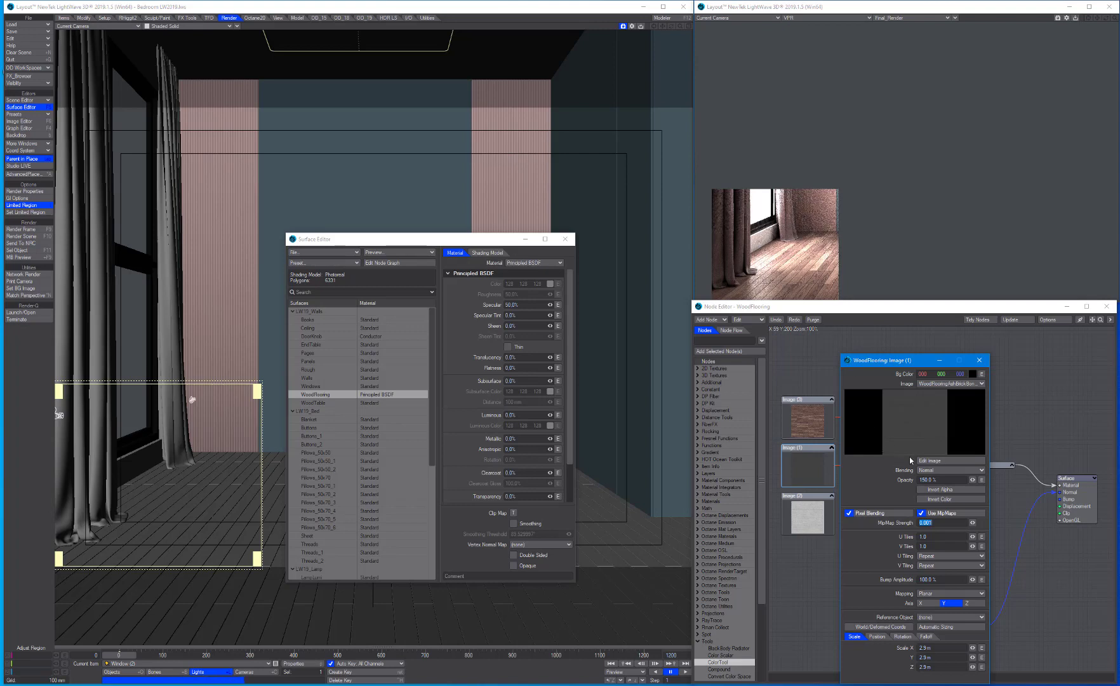
left_click(980, 360)
Step: Set the ColorTool's brightness to 70% to darken the wood color
left_click(874, 433)
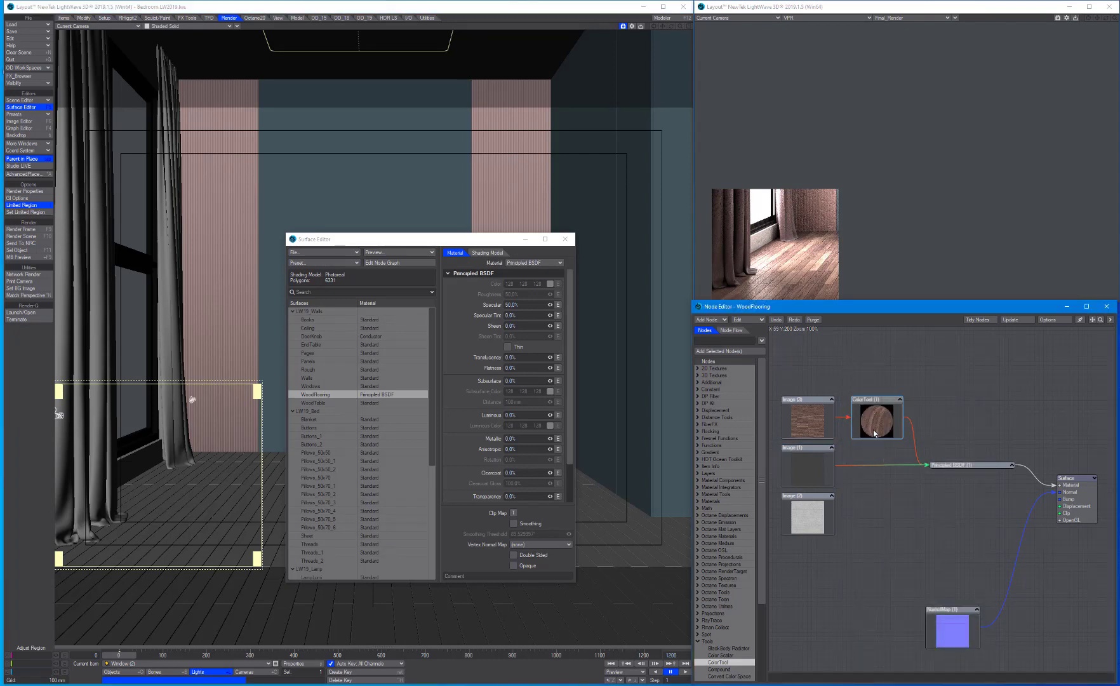
double_click(875, 433)
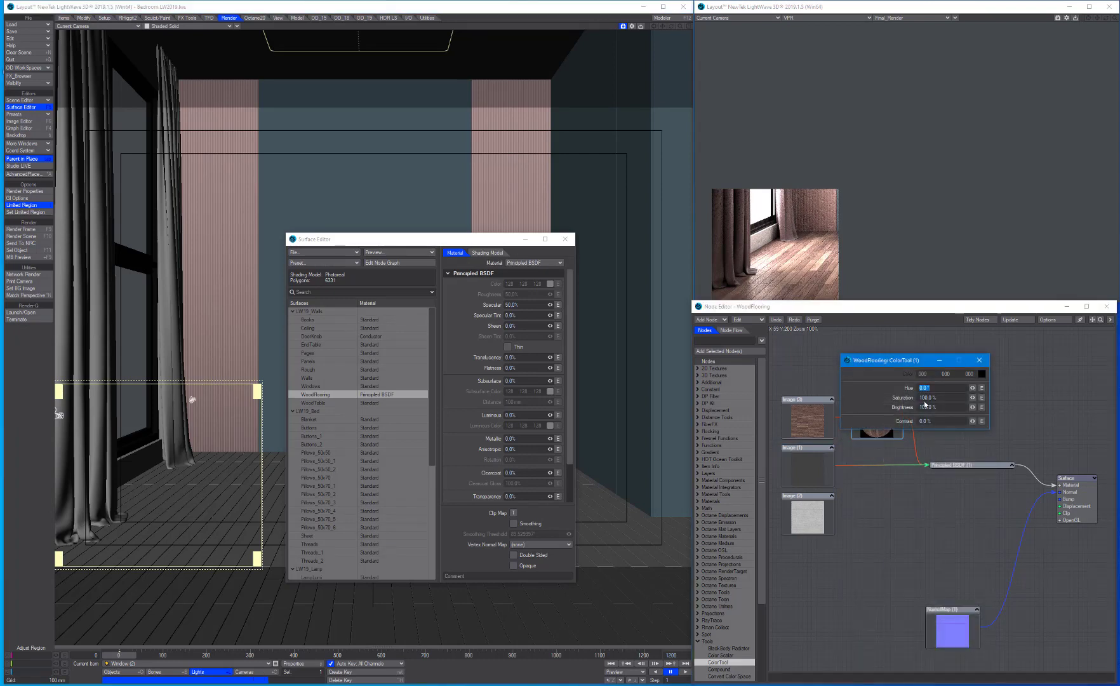
left_click(926, 421)
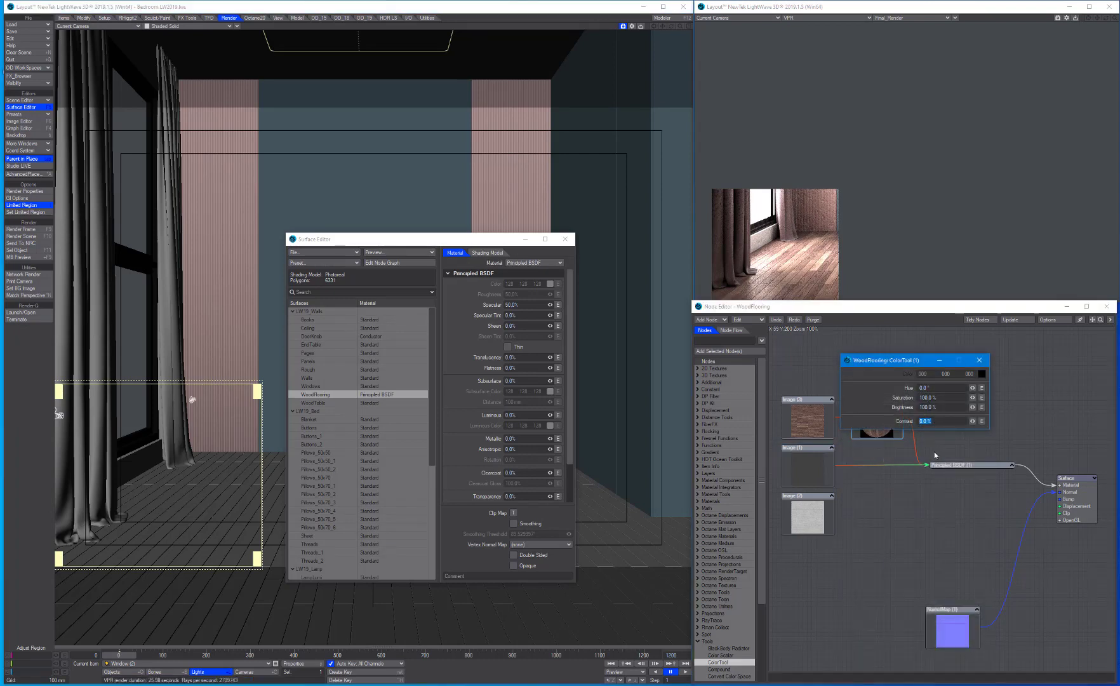
left_click(934, 407)
type("70")
key("Tab")
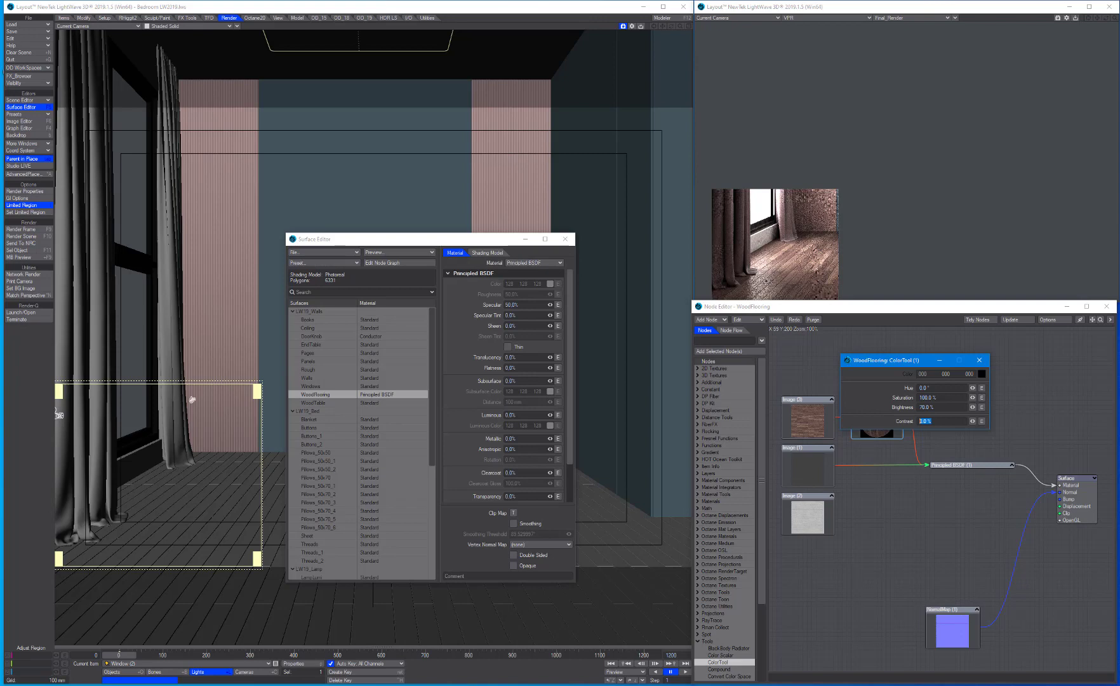
left_click(981, 361)
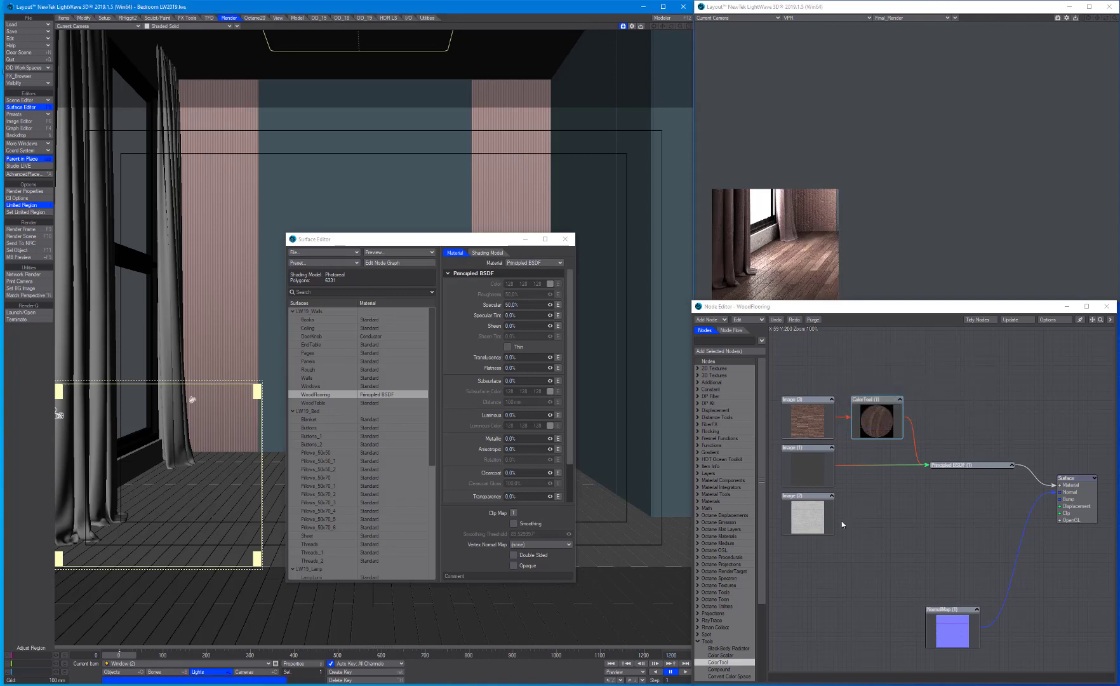
Step: Connect the light grey image to the Principled BSDF's Bump input and open that image node's settings
left_click_drag(834, 530, 932, 467)
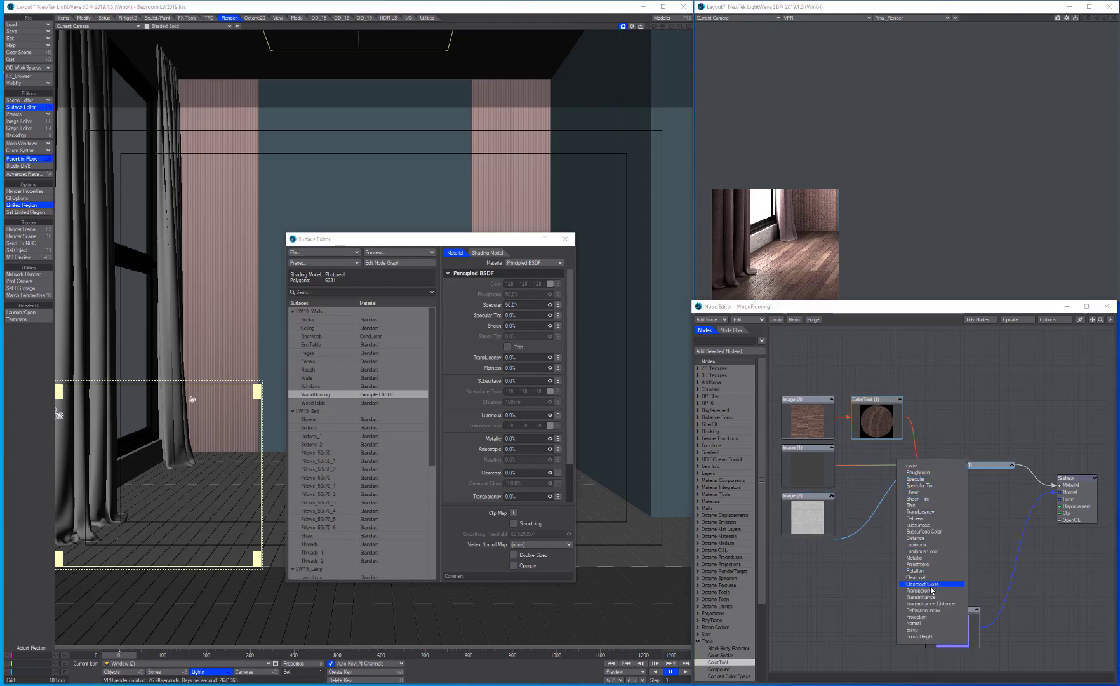
left_click_drag(929, 592, 920, 633)
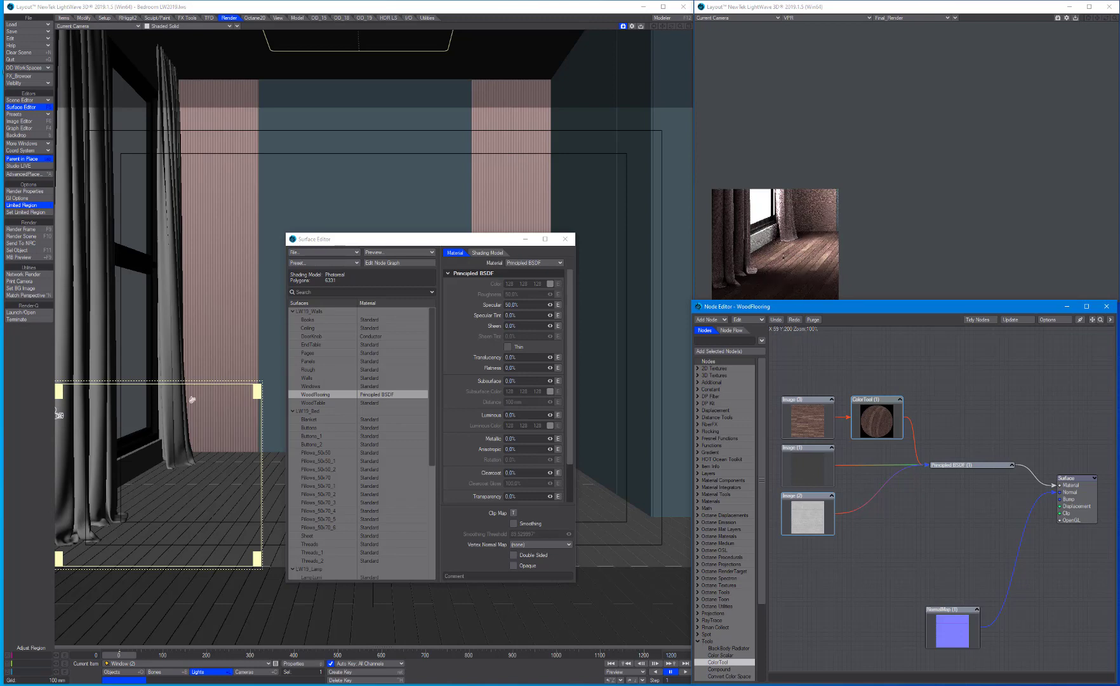
double_click(820, 520)
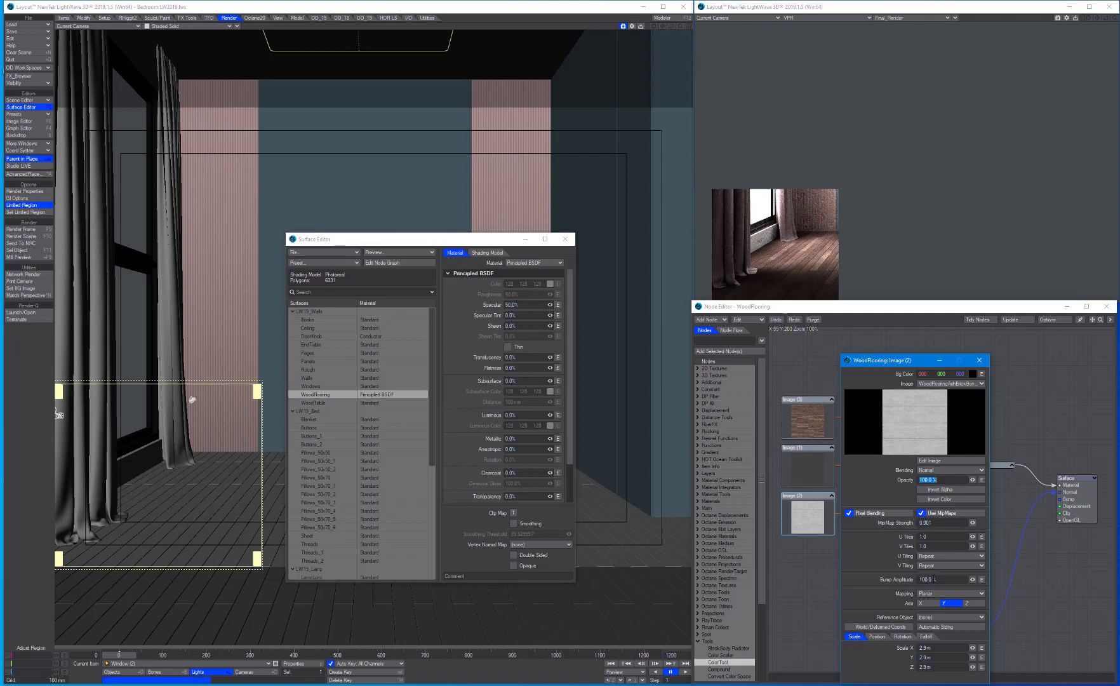
Step: Try a bump amplitude of 0.1% on the light grey image, then restore it to 100%
left_click(928, 580)
type("0.1")
key("Tab")
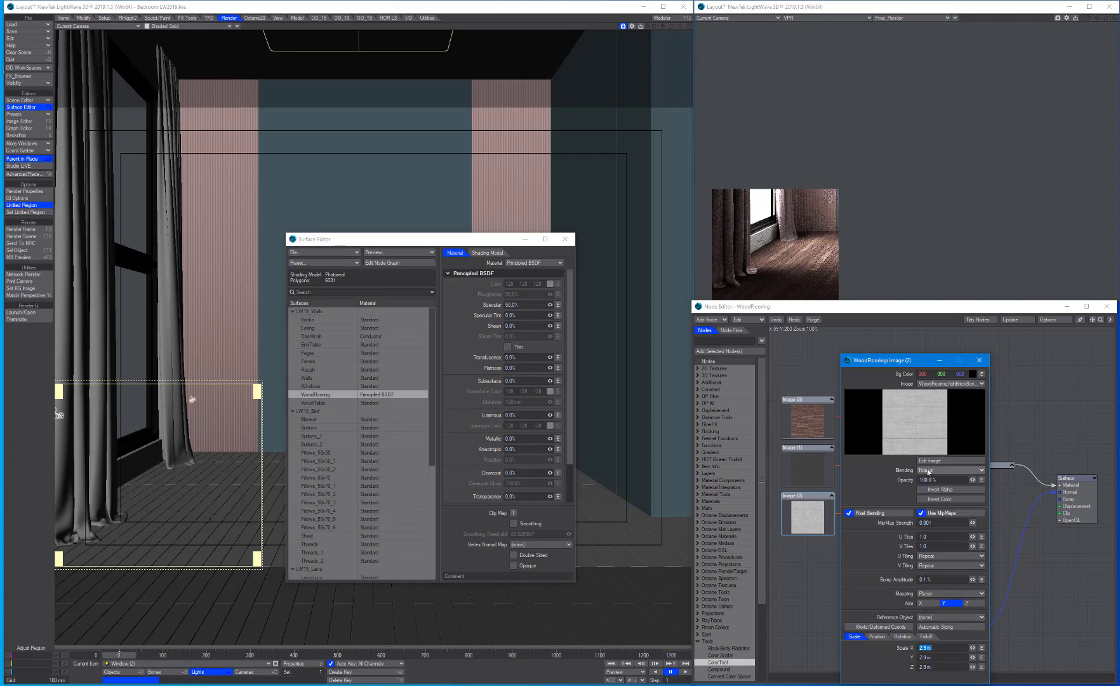
left_click(934, 579)
type("100")
key("Tab")
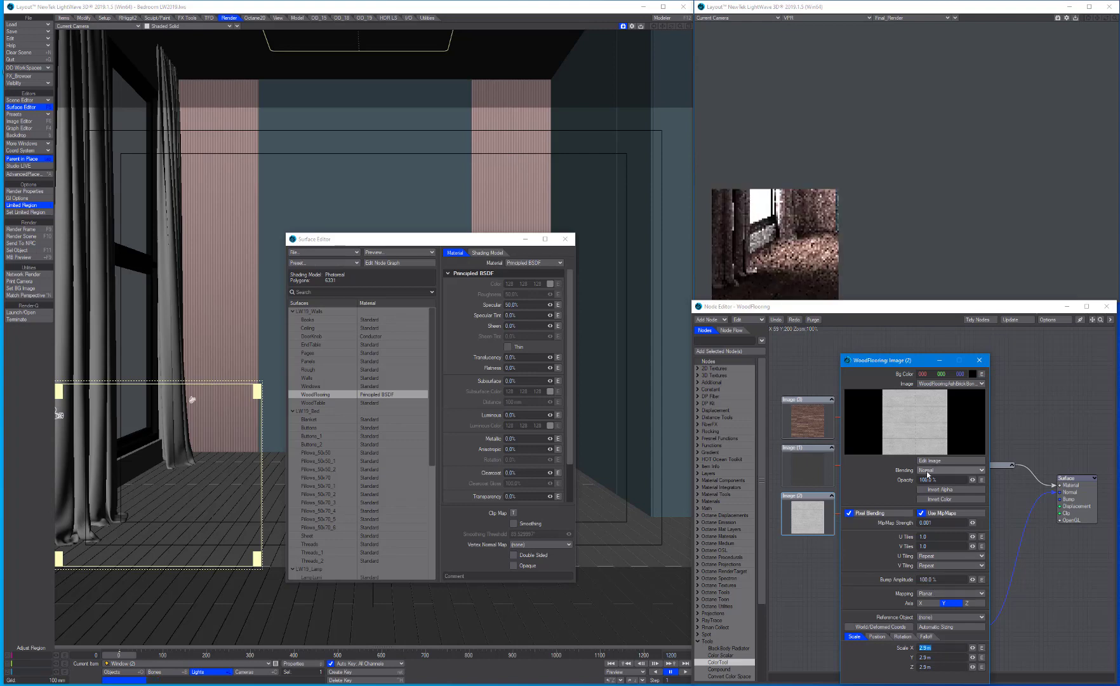
Step: Try opacities of 10% and 5% on the light grey bump image
left_click_drag(939, 480, 874, 482)
type("10")
key("Tab")
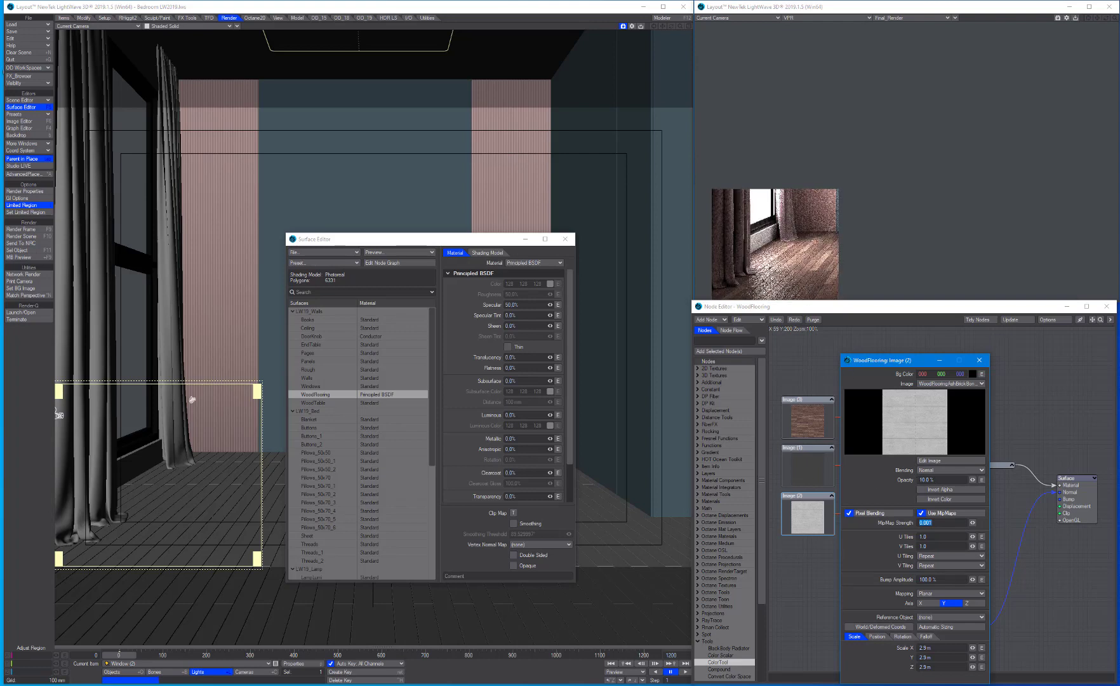
left_click(932, 479)
type("5")
key("Tab")
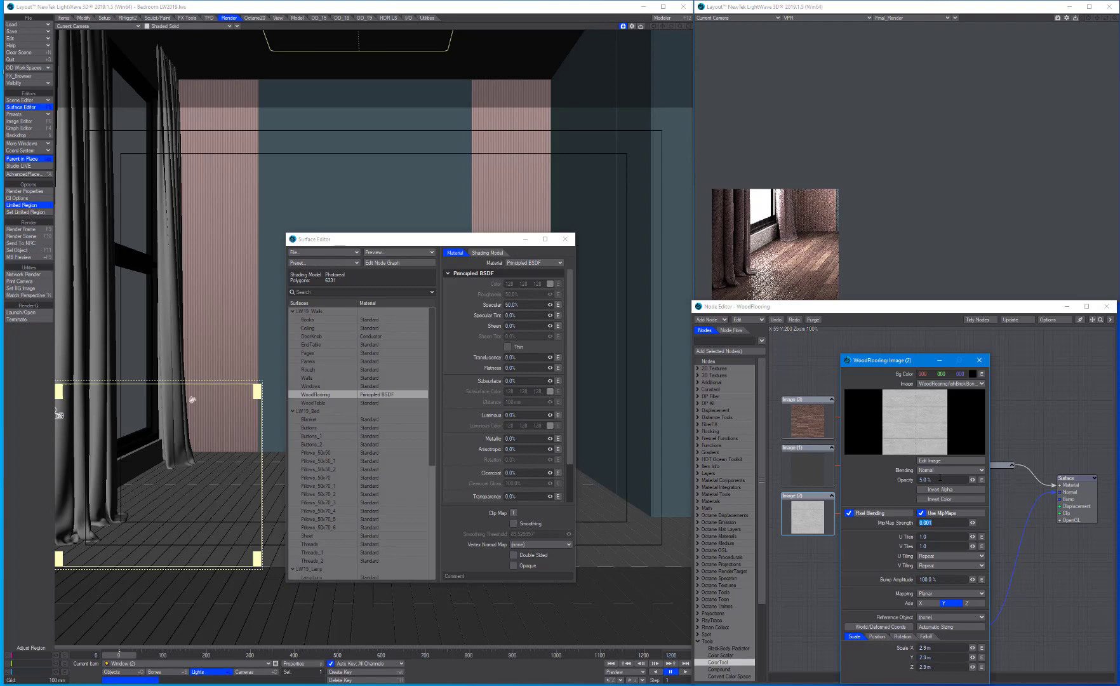
Step: Set the light grey bump image's opacity to 2% and close its settings
left_click(941, 478)
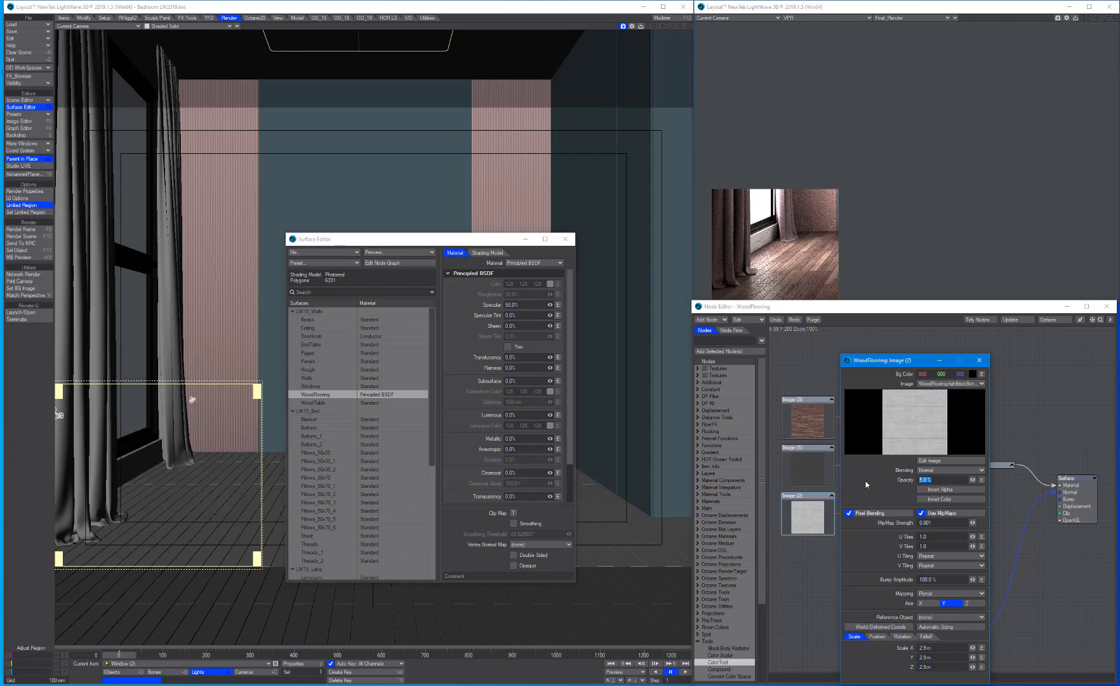
type("2")
key("Tab")
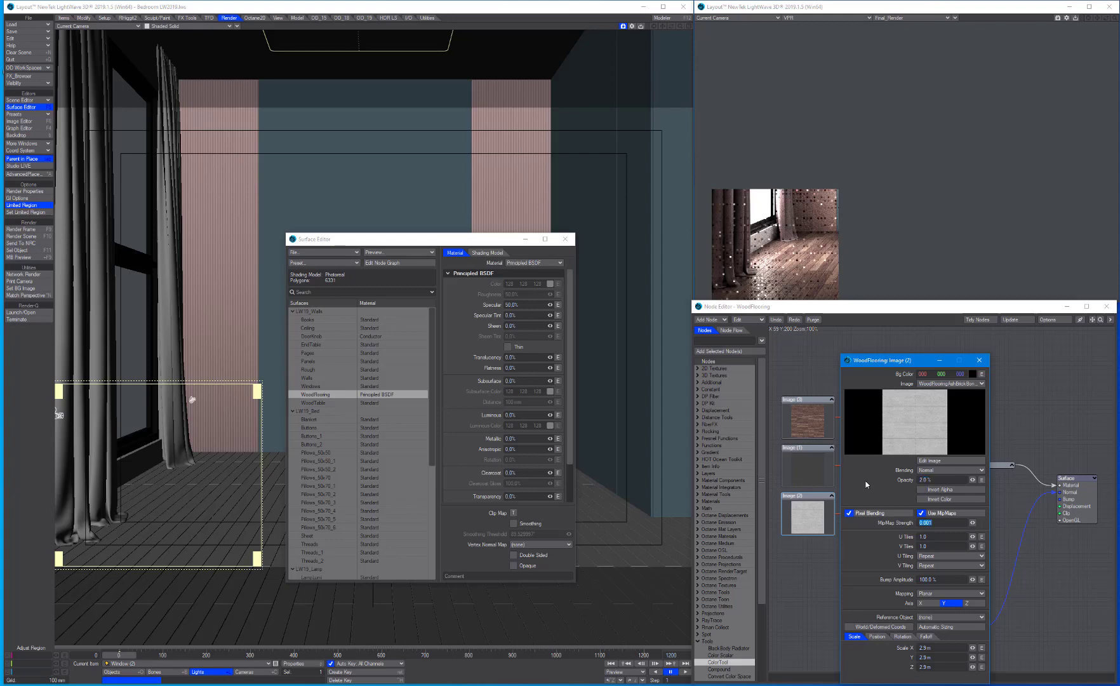
left_click(979, 360)
Step: Tidy the node layout by moving the Principled BSDF and the normal map close together beside the Surface node
left_click_drag(952, 621, 992, 524)
left_click_drag(966, 467, 968, 515)
left_click_drag(991, 531, 992, 558)
left_click_drag(781, 382, 992, 553)
left_click_drag(993, 558, 1002, 514)
left_click_drag(1016, 432, 1019, 465, "alt")
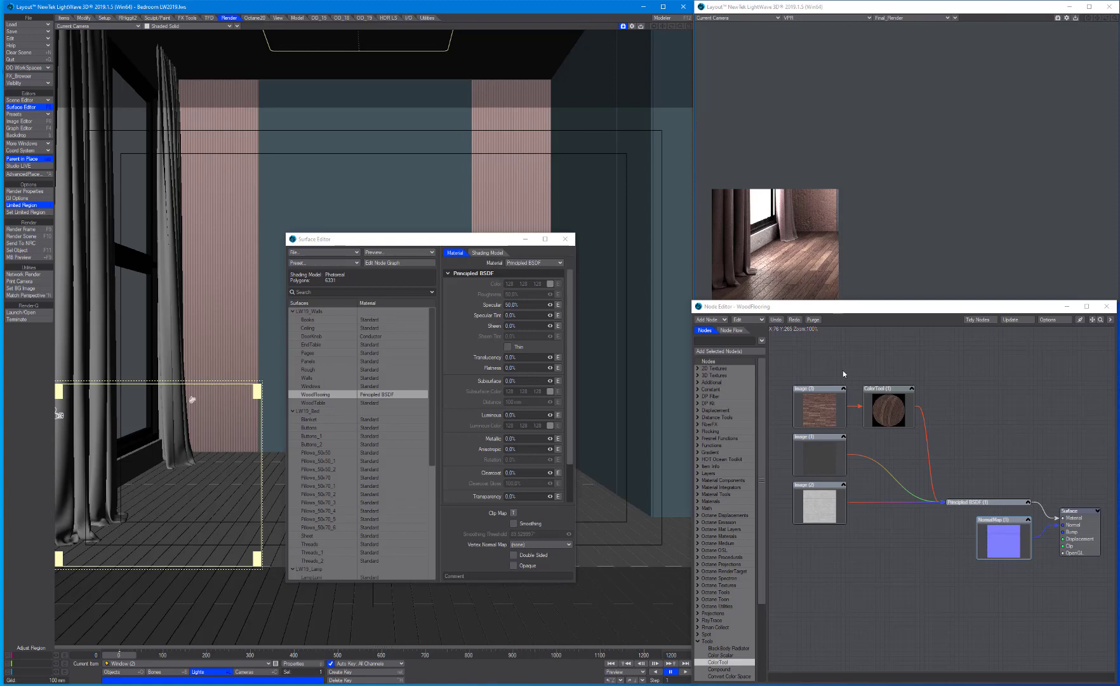
Step: Select the Rough surface and spread its overlapping nodes apart in the node graph
left_click(312, 369)
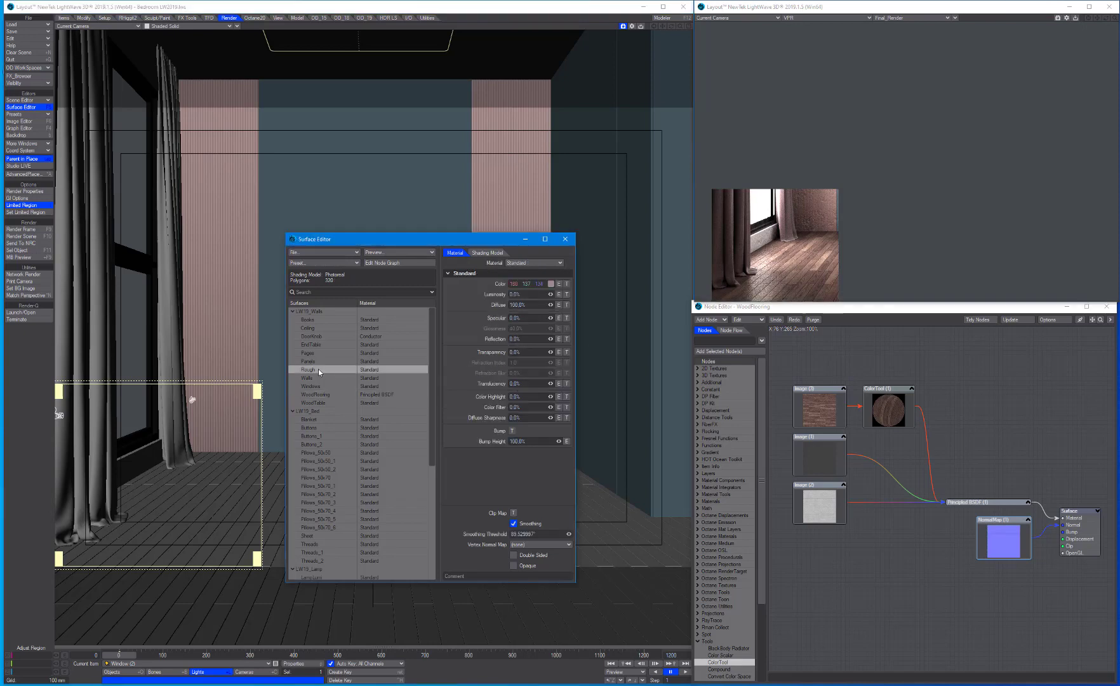
left_click(858, 408)
middle_click_drag(974, 415, 1021, 438)
left_click_drag(956, 473, 935, 467)
left_click_drag(985, 481, 926, 342)
middle_click_drag(953, 397, 959, 487)
left_click_drag(956, 452, 947, 403)
Step: Review the Rough surface's Standard node settings, close them and shift the node slightly above the MultiFractal
double_click(947, 402)
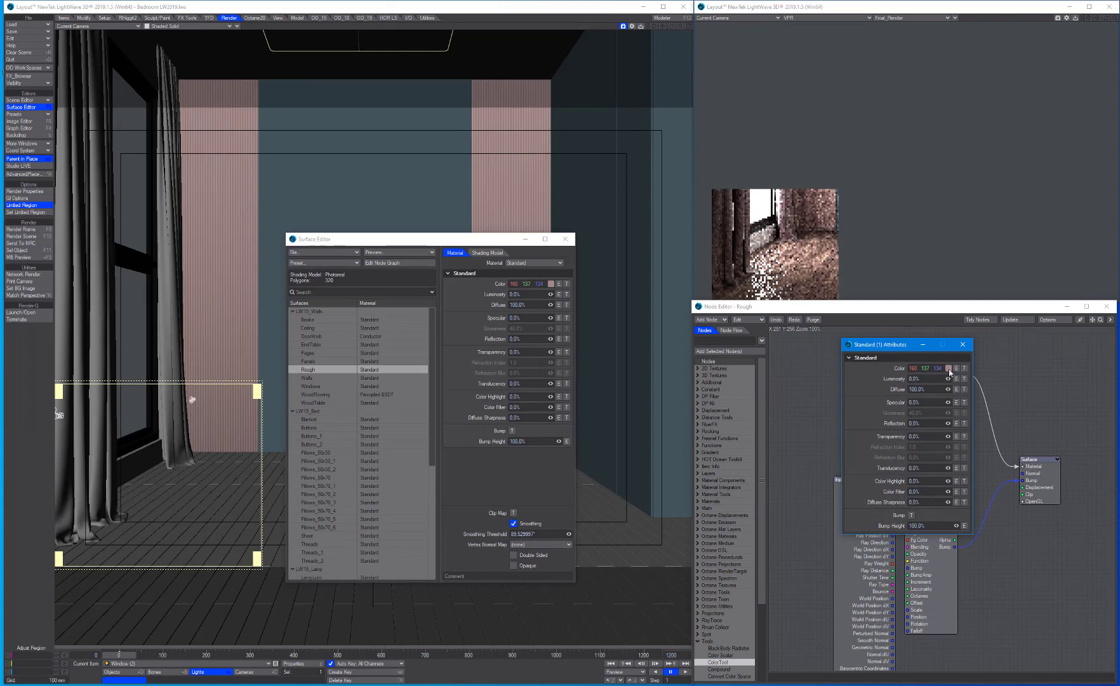
left_click_drag(903, 346, 896, 355)
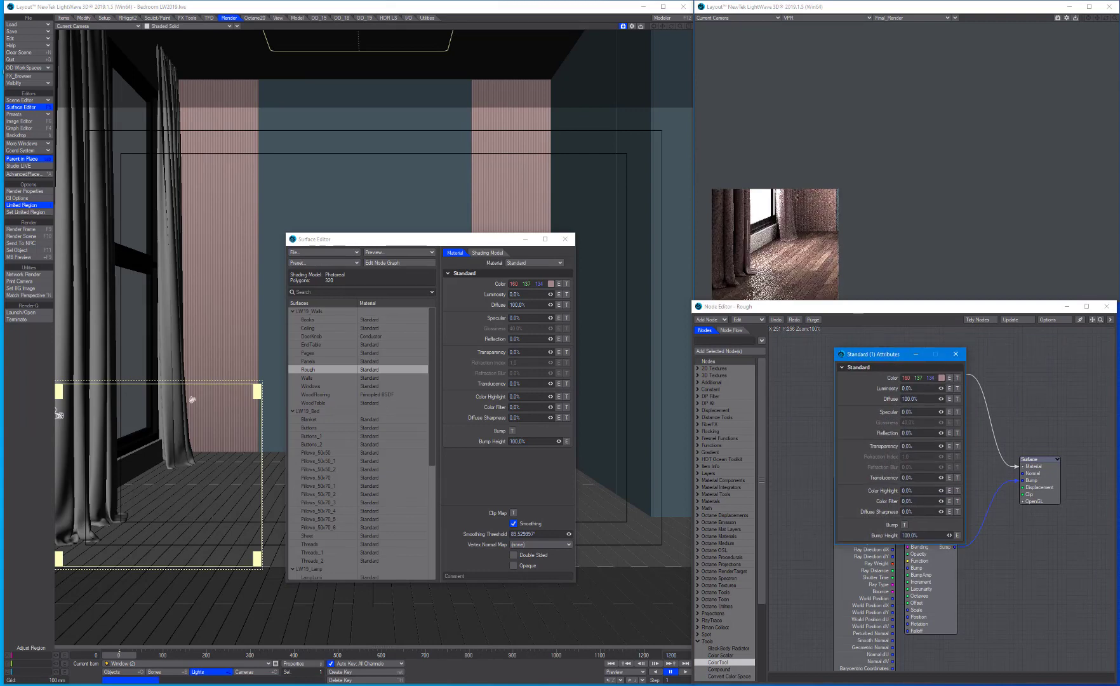
left_click(957, 354)
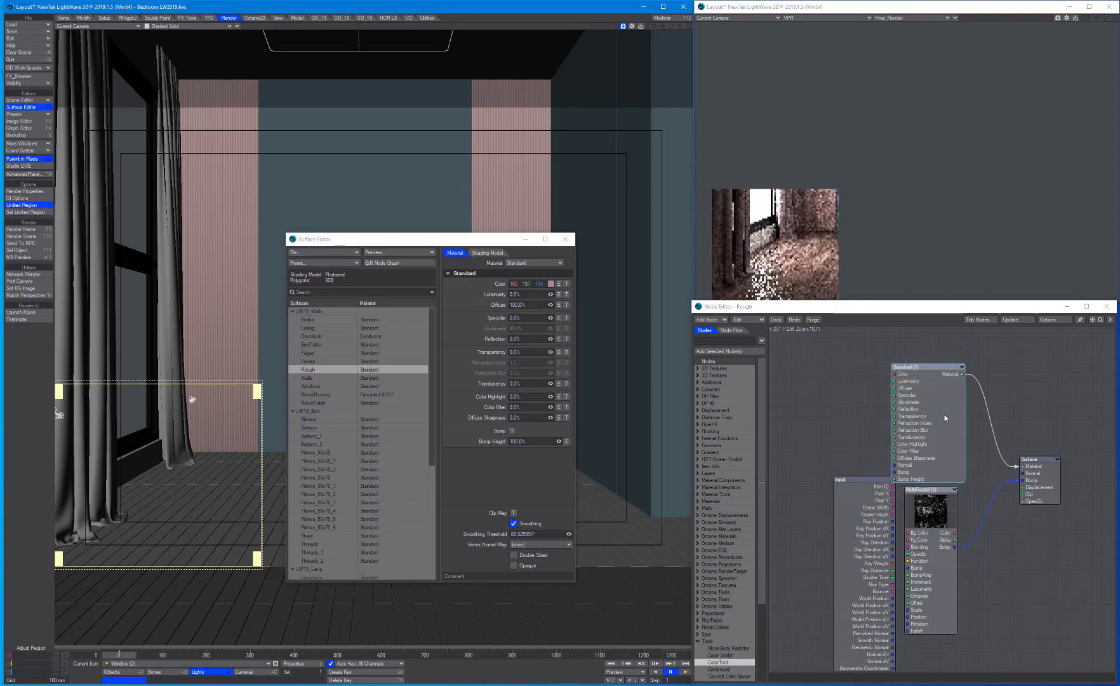
left_click_drag(952, 417, 947, 413)
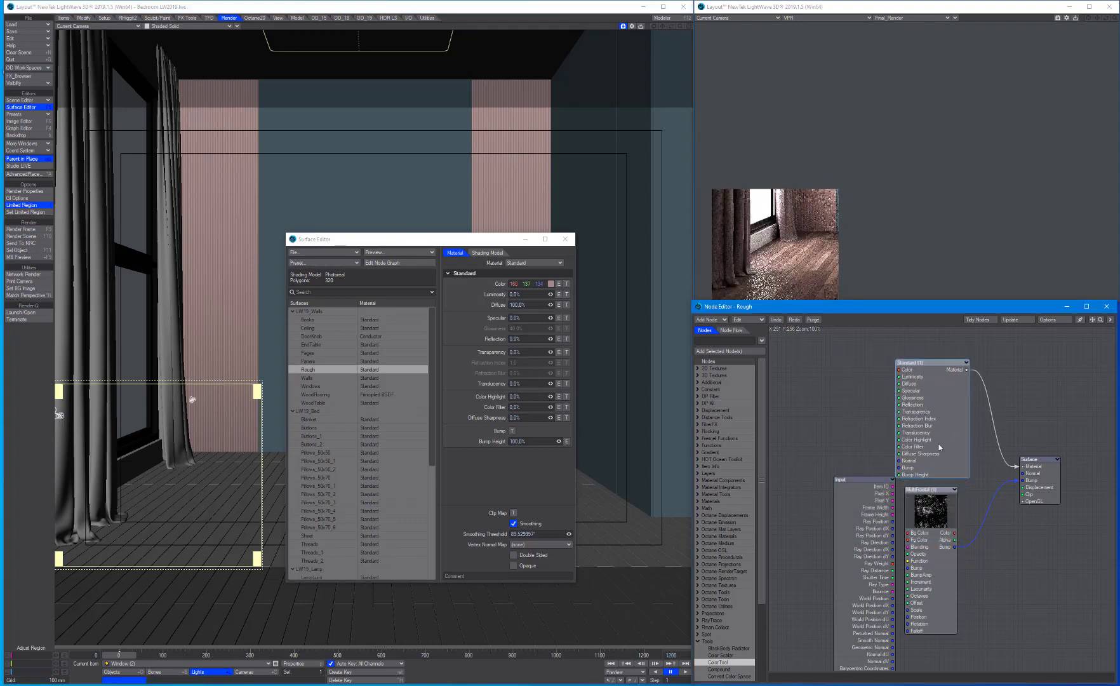
Step: Delete the Input node from the Rough surface's graph and check the Standard node's settings again
left_click(856, 527)
key("Delete")
mouse_move(946, 414)
middle_mouse_down()
mouse_move(897, 430)
mouse_move(930, 430)
middle_mouse_up()
double_click(930, 430)
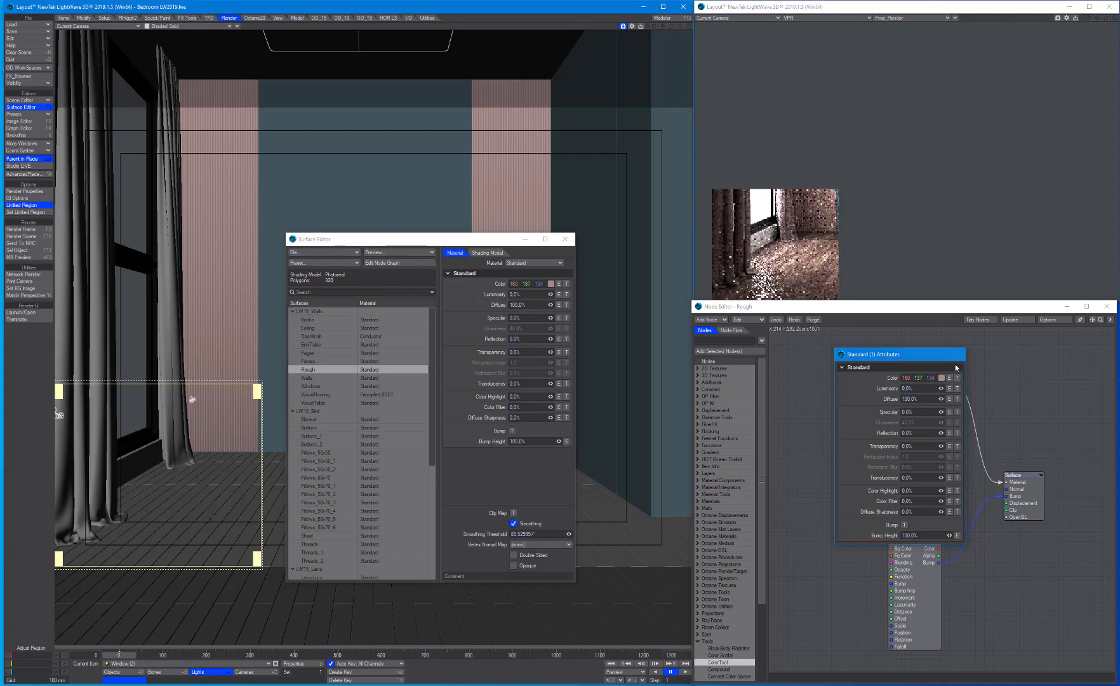
left_click(956, 354)
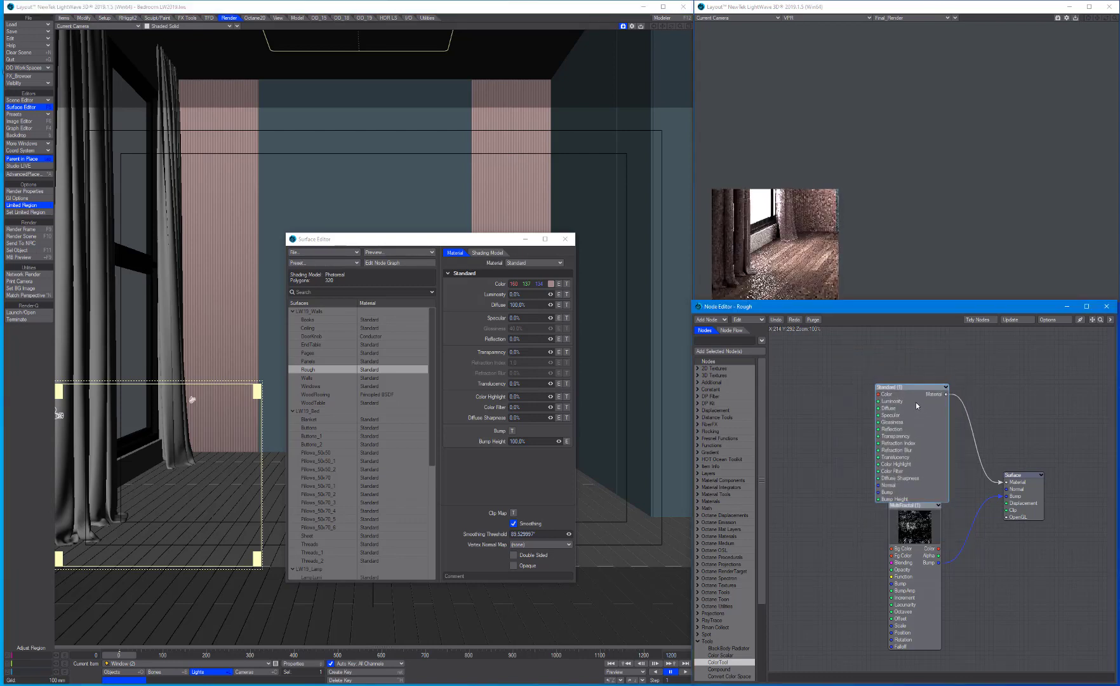
Step: Replace the Standard node with a Principled BSDF and connect its Material output to the Surface's Material input
key("Delete")
right_click(926, 551)
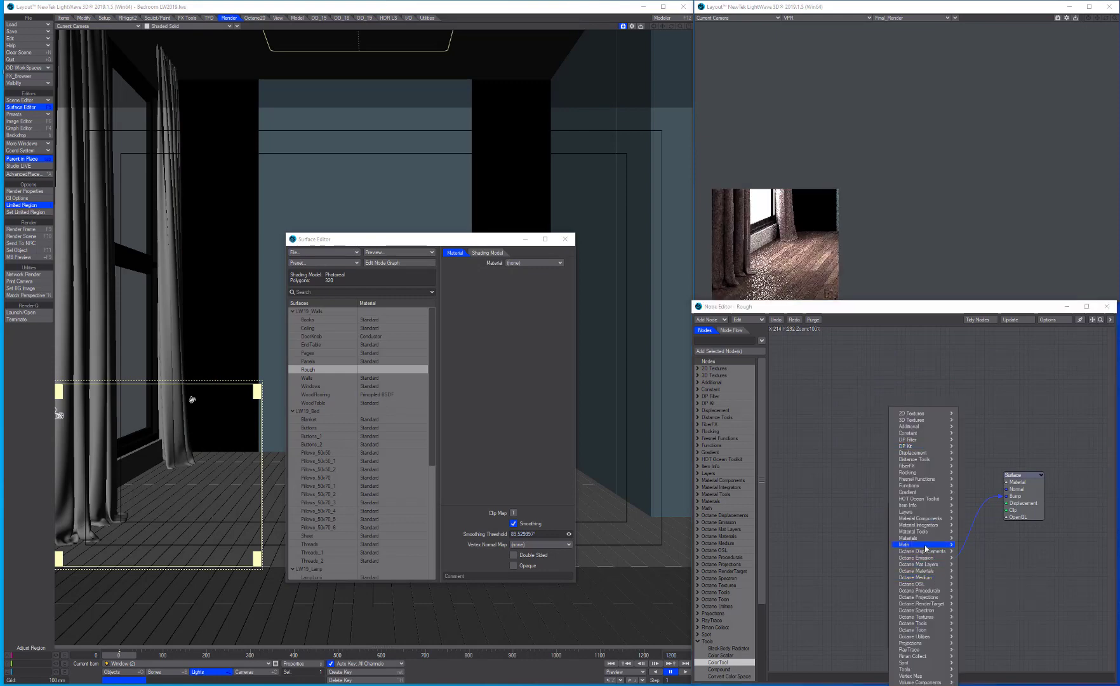
left_click(972, 568)
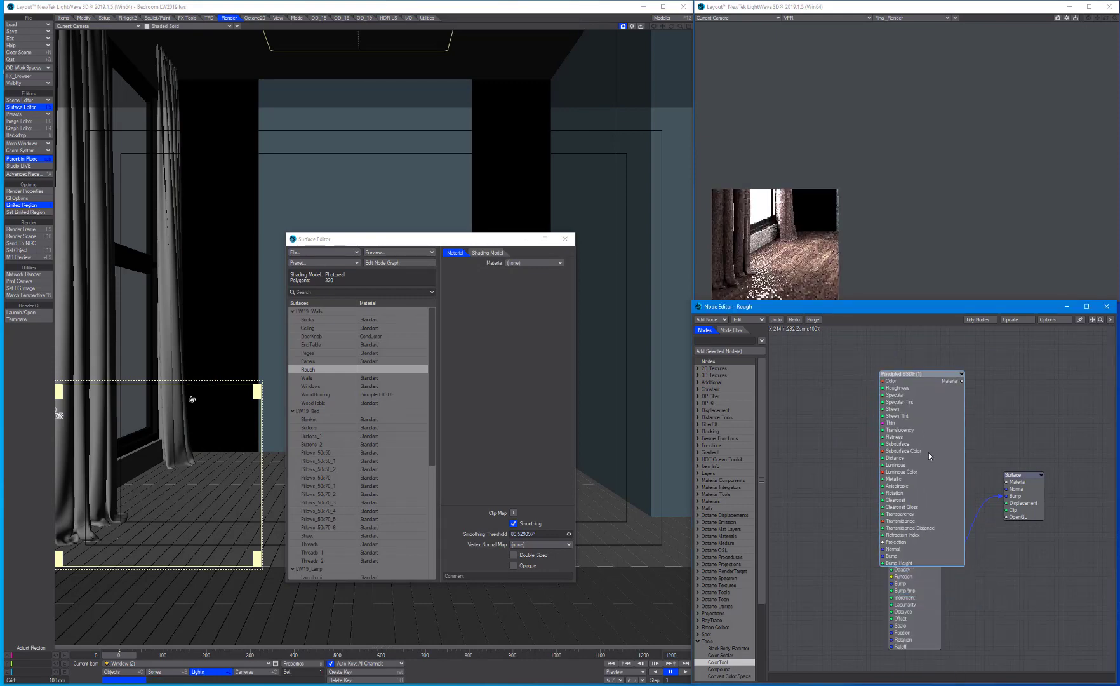
left_click_drag(962, 381, 1006, 478)
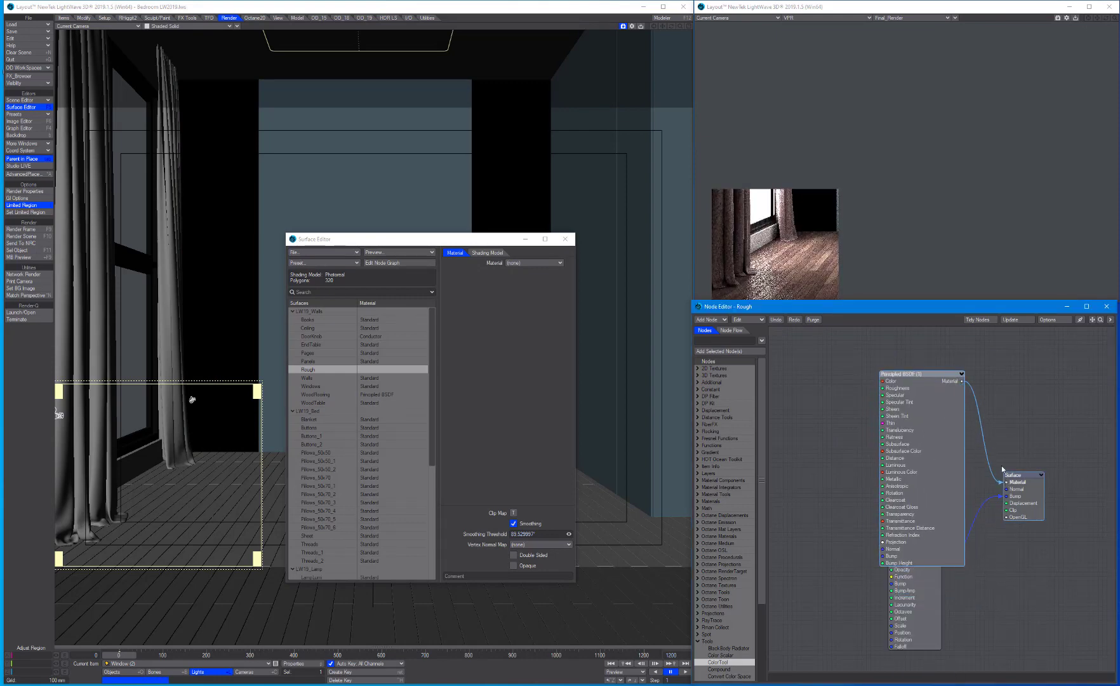
Step: Place the MultiFractal beside the Principled BSDF and disconnect it from the Surface's Bump input
left_click(961, 374)
left_click_drag(949, 374, 949, 479)
left_click_drag(919, 526, 844, 516)
left_click(1001, 497)
left_click_drag(940, 480, 948, 437)
left_click(966, 467)
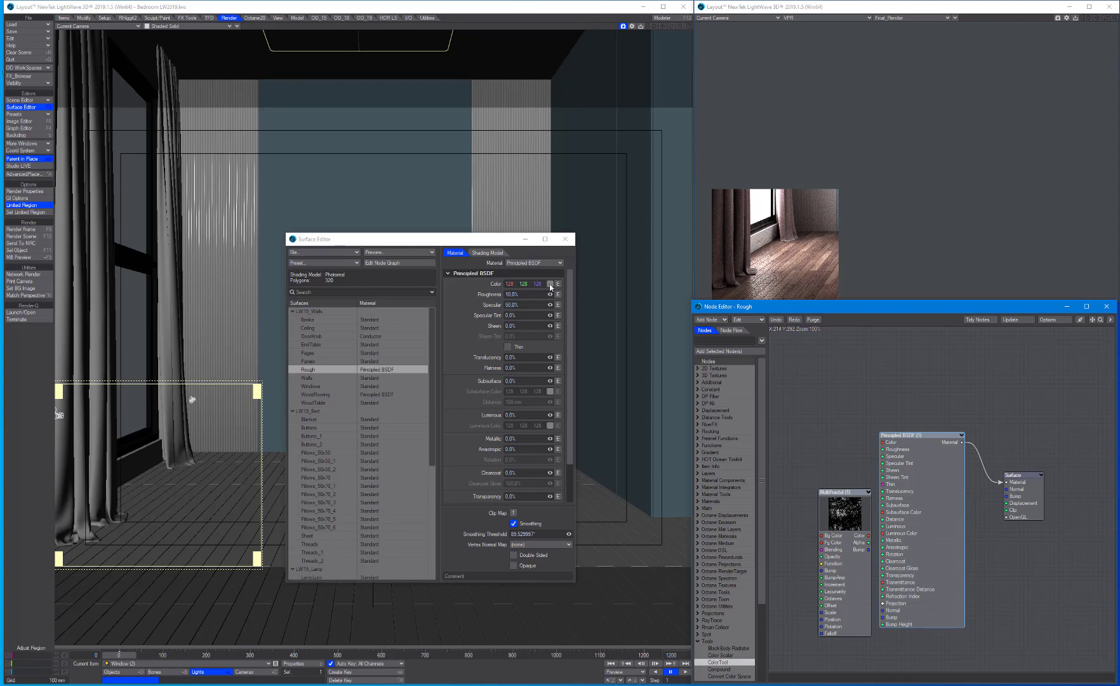
Step: Set the Principled BSDF color to 160, 137, 134 and connect the MultiFractal's bump output, collapsed, to its Bump input
left_click(550, 287)
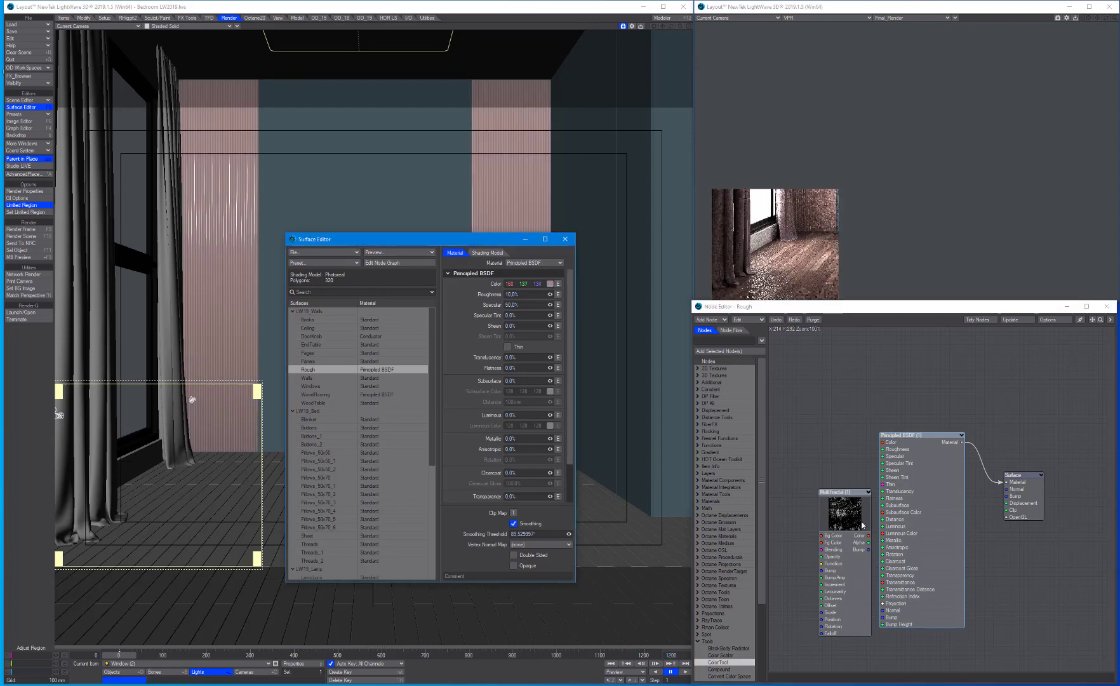
left_click_drag(842, 493, 820, 449)
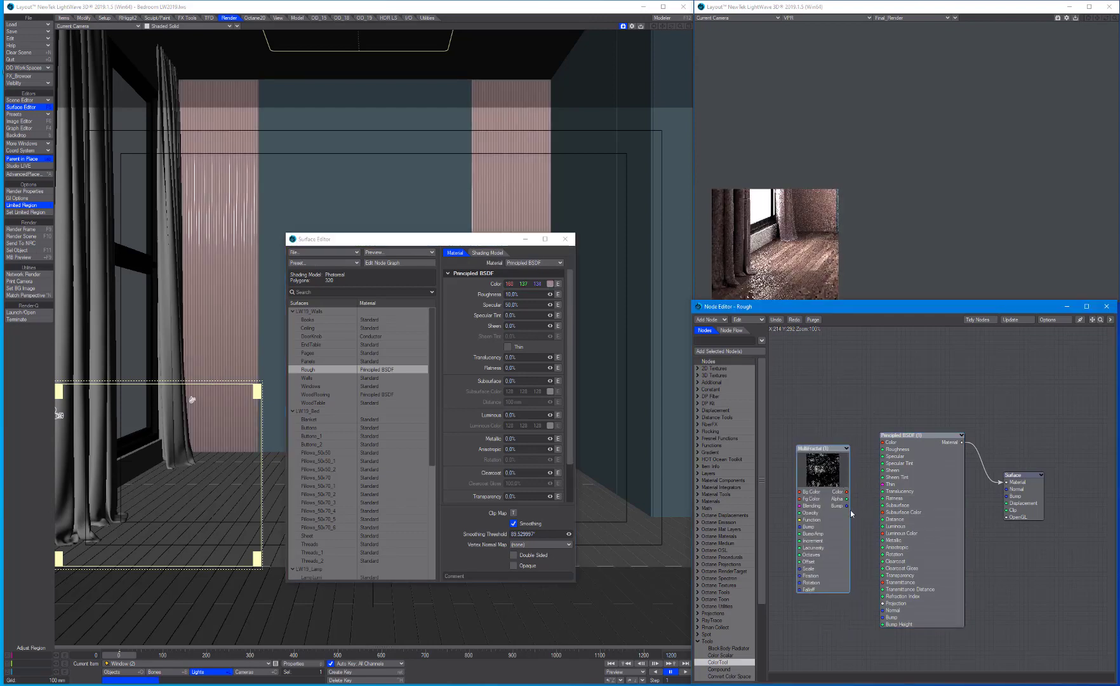
left_click_drag(849, 508, 880, 617)
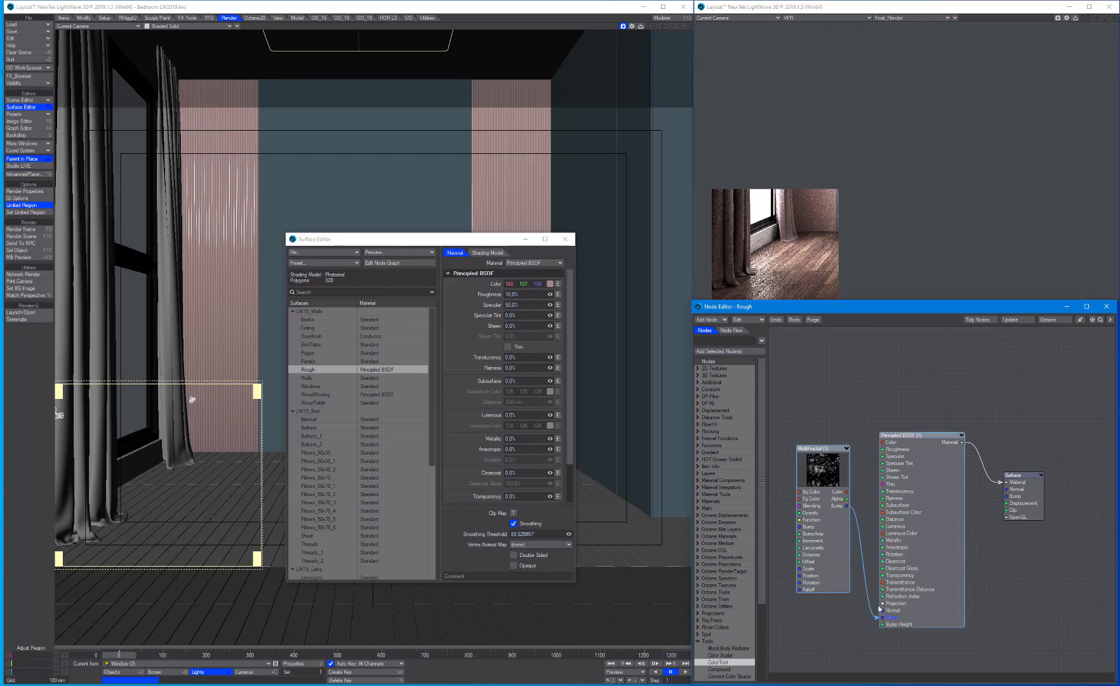
left_click(847, 449)
left_click_drag(835, 453, 841, 594)
Step: Try a MultiFractal bump amplitude of 1%, set it to 5% and close the node's settings
double_click(825, 591)
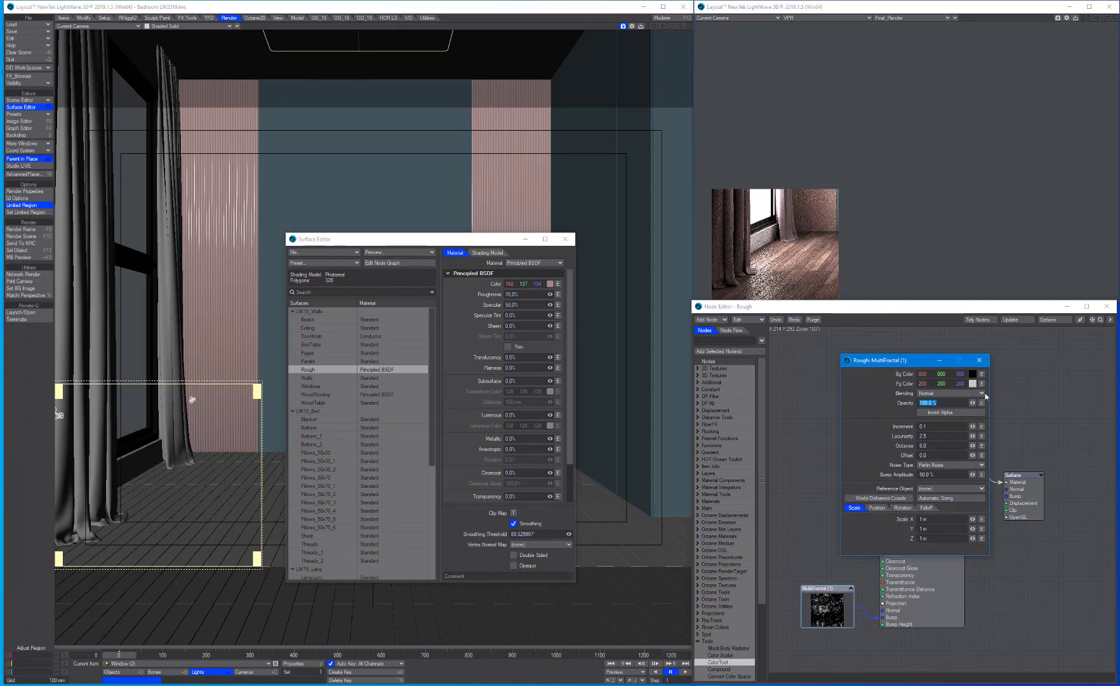
left_click(930, 474)
type("1")
key("Tab")
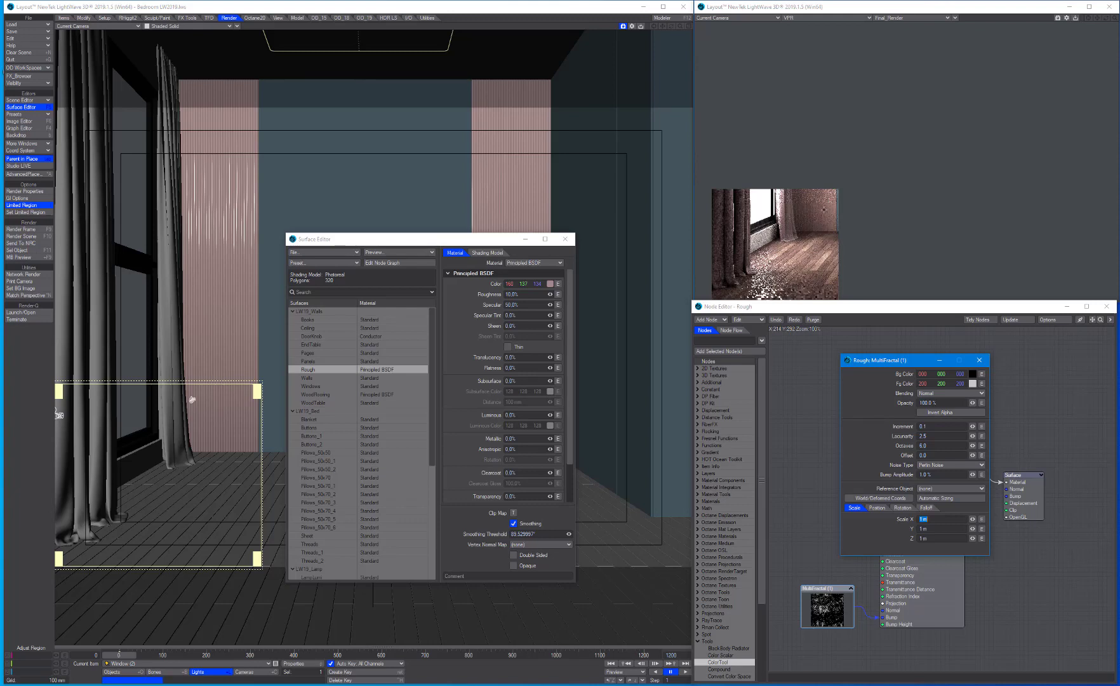
left_click_drag(938, 474, 861, 468)
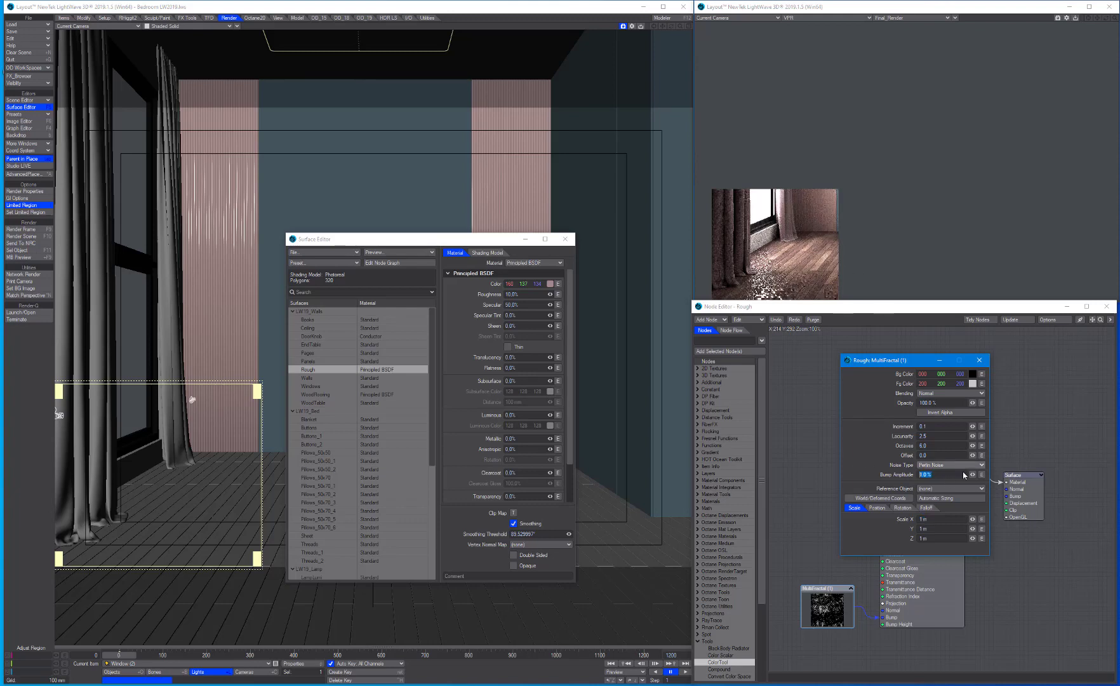
type("5")
key("Tab")
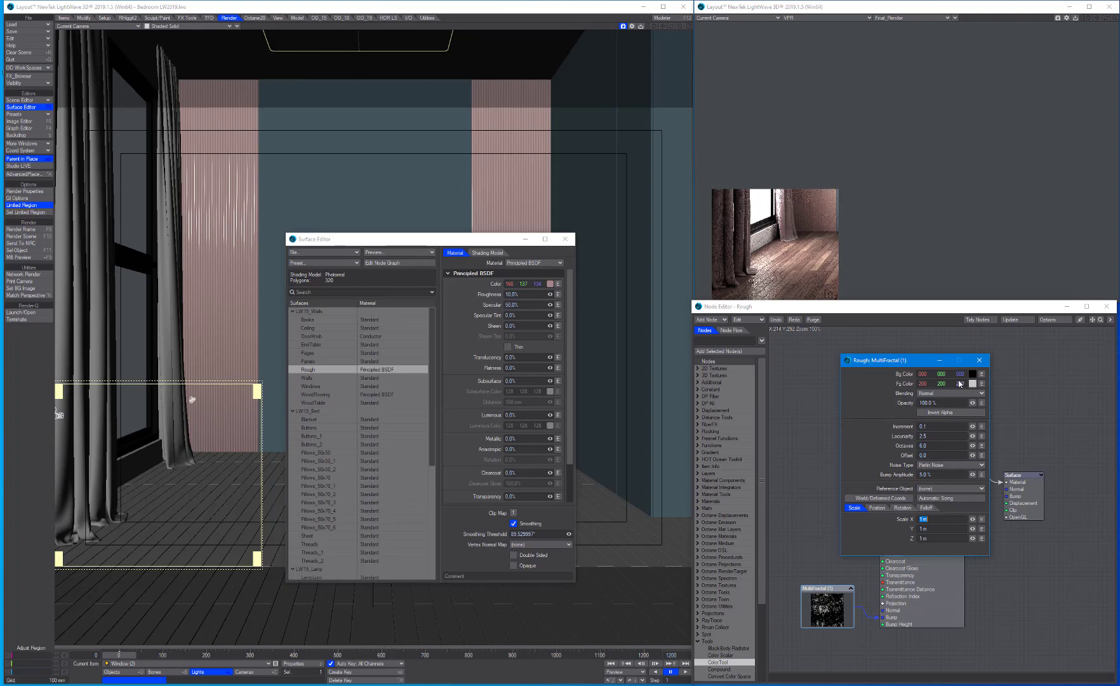
left_click(979, 361)
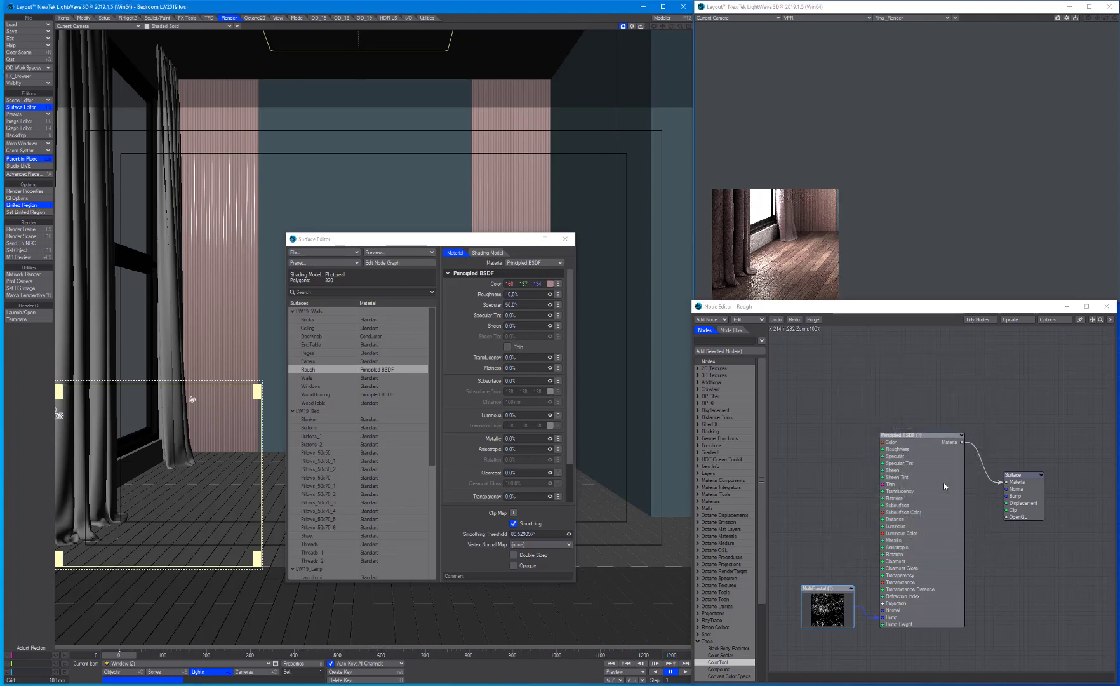
Step: Turn off the limited render region and brighten the Rough surface's color to an HSV value of 191
double_click(938, 470)
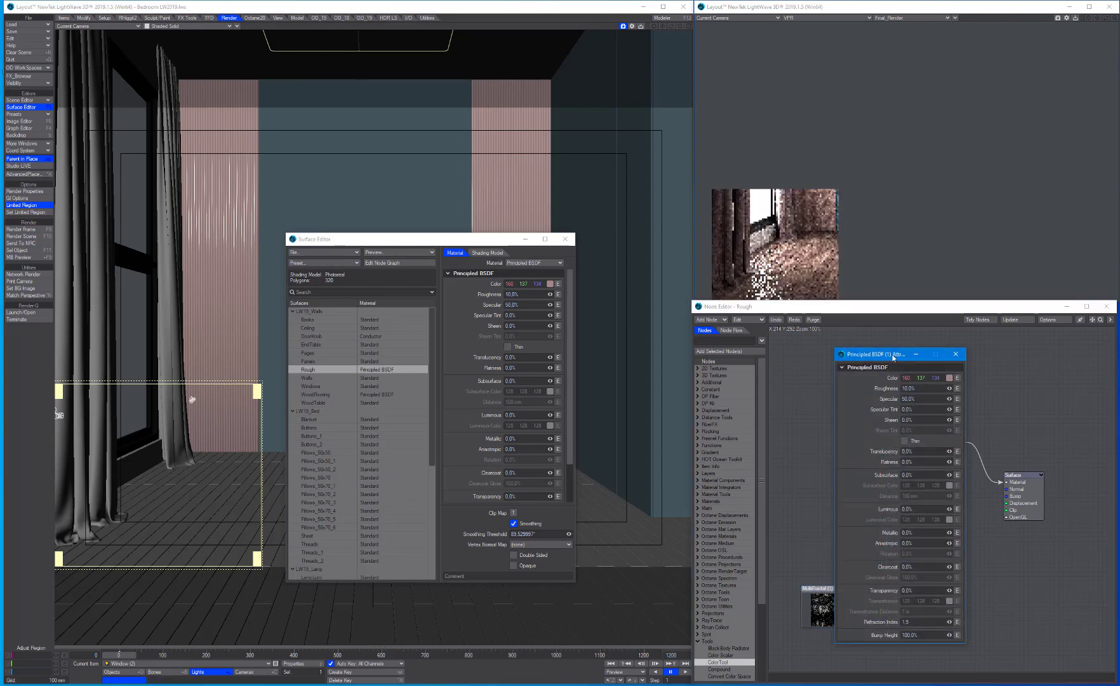
left_click(957, 355)
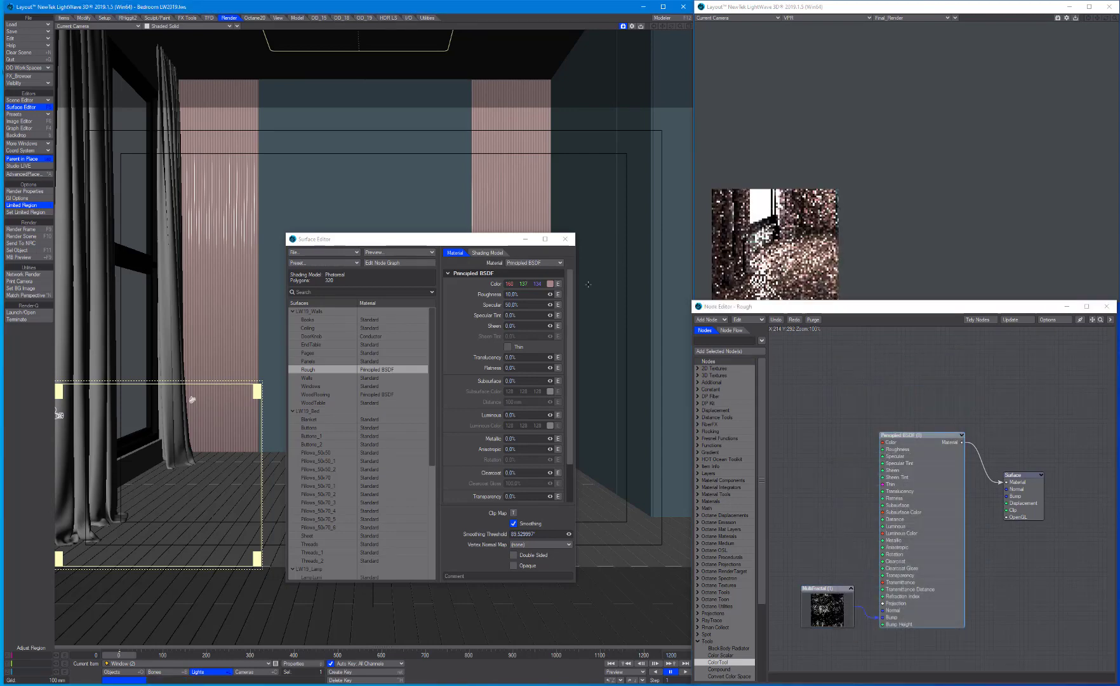
right_click(538, 286)
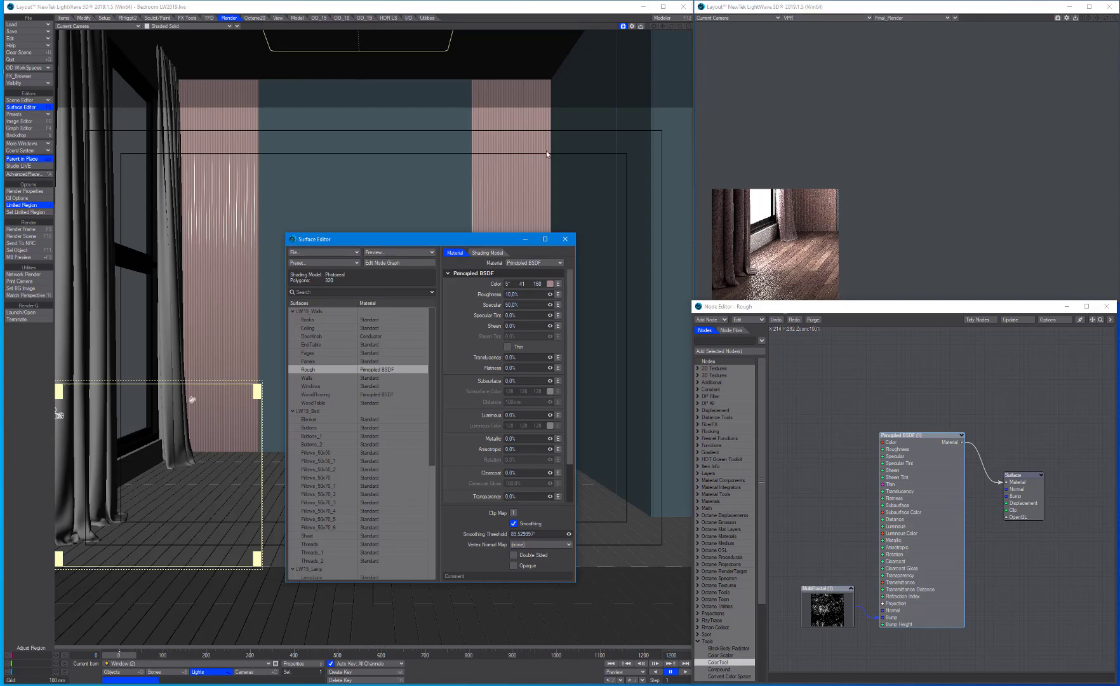
left_click(513, 12)
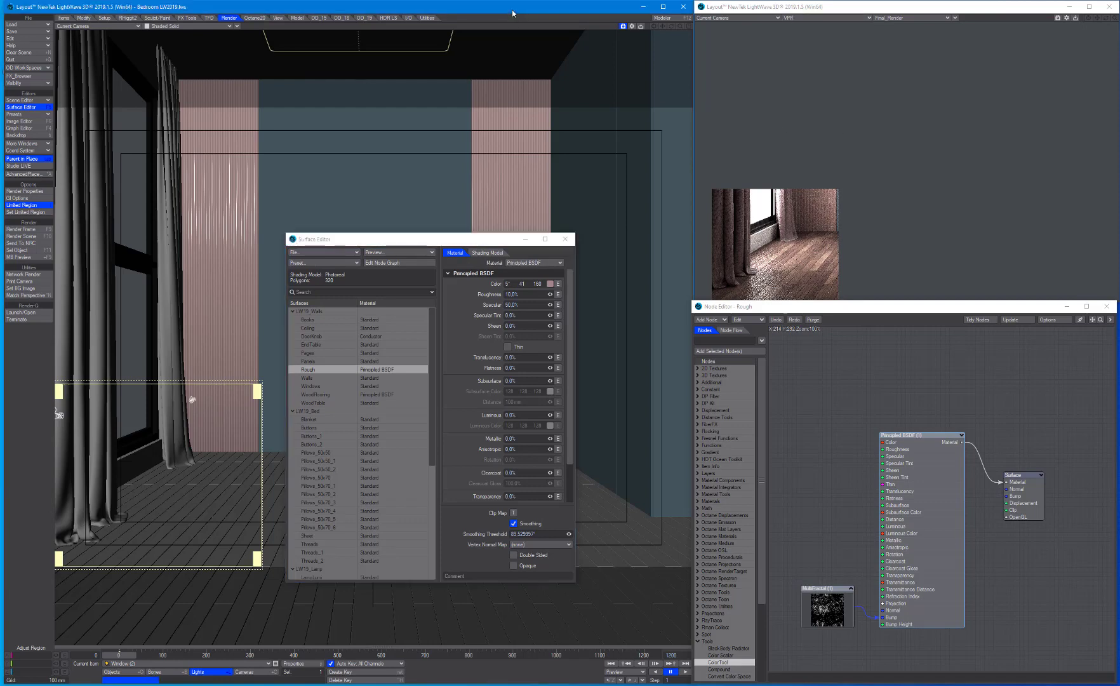
key("l")
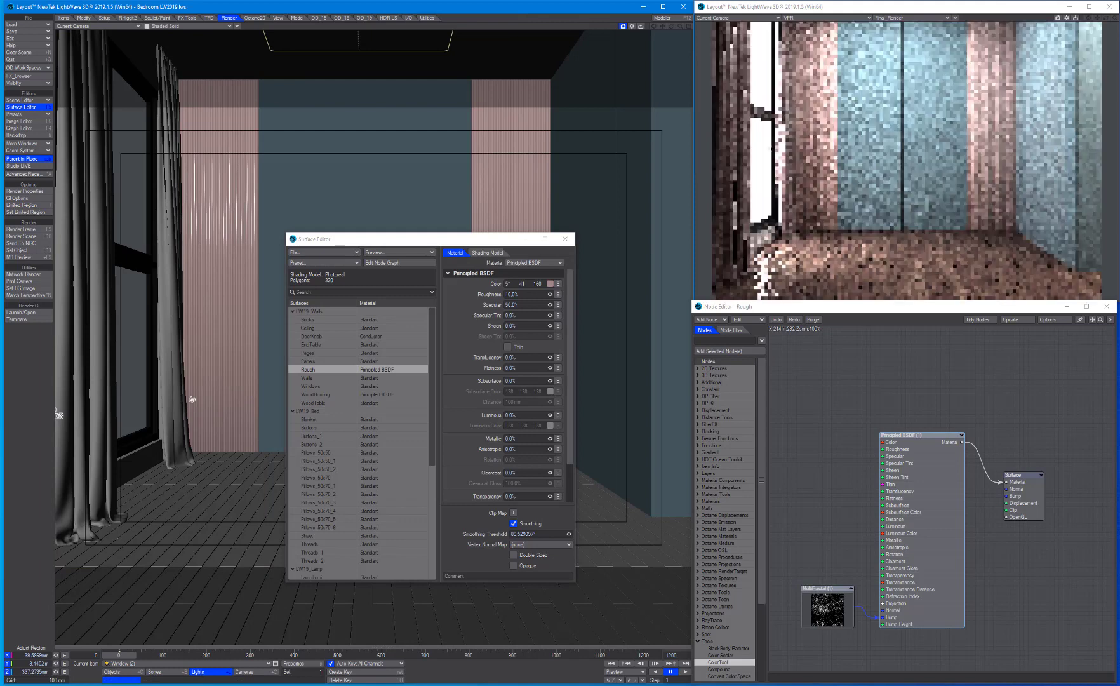
left_click_drag(537, 286, 541, 286)
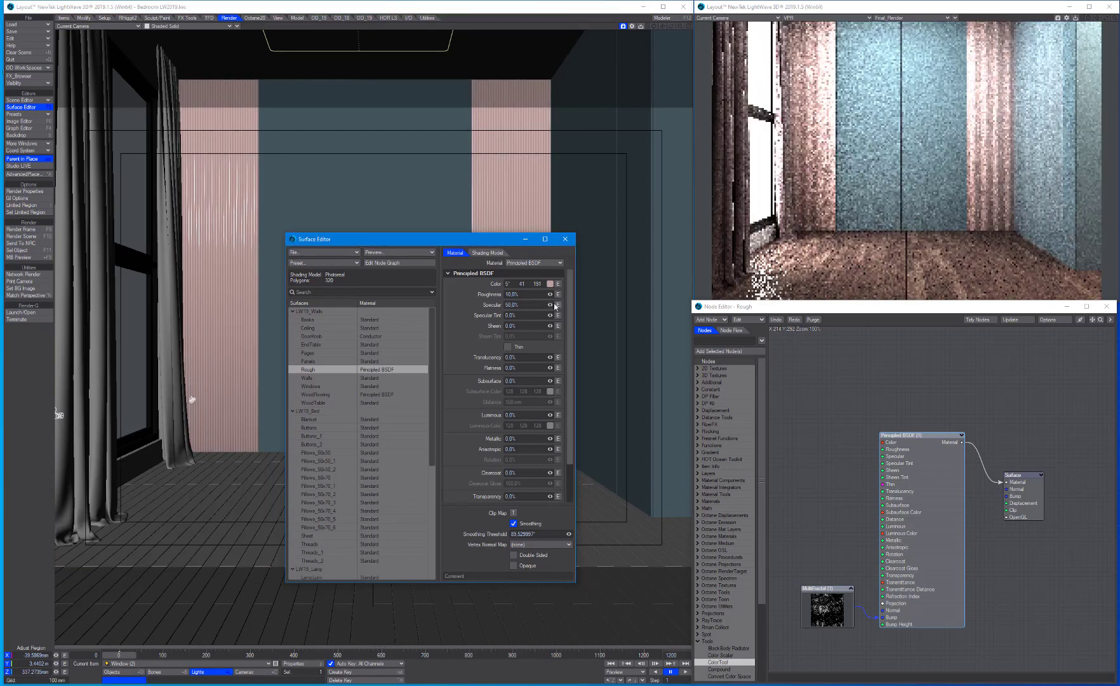
Step: In the top view, shrink the Window (2) area light's depth and move it to about -742 mm on Z
key("F5")
key("1")
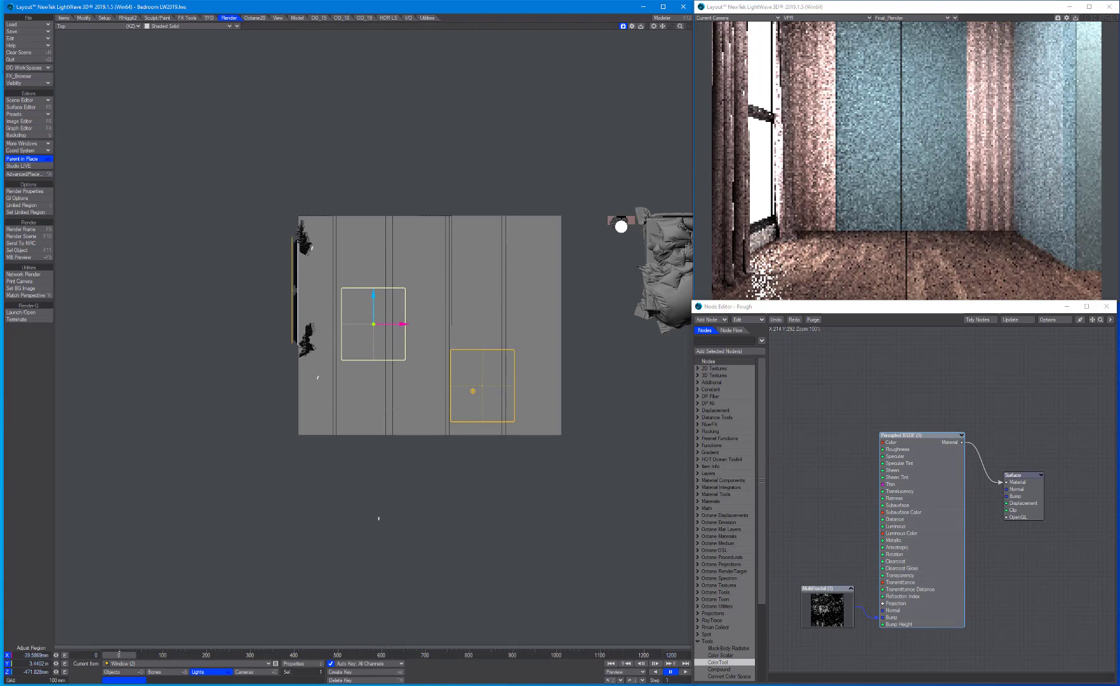
key("h")
left_click_drag(373, 294, 377, 305)
key("t")
key("t")
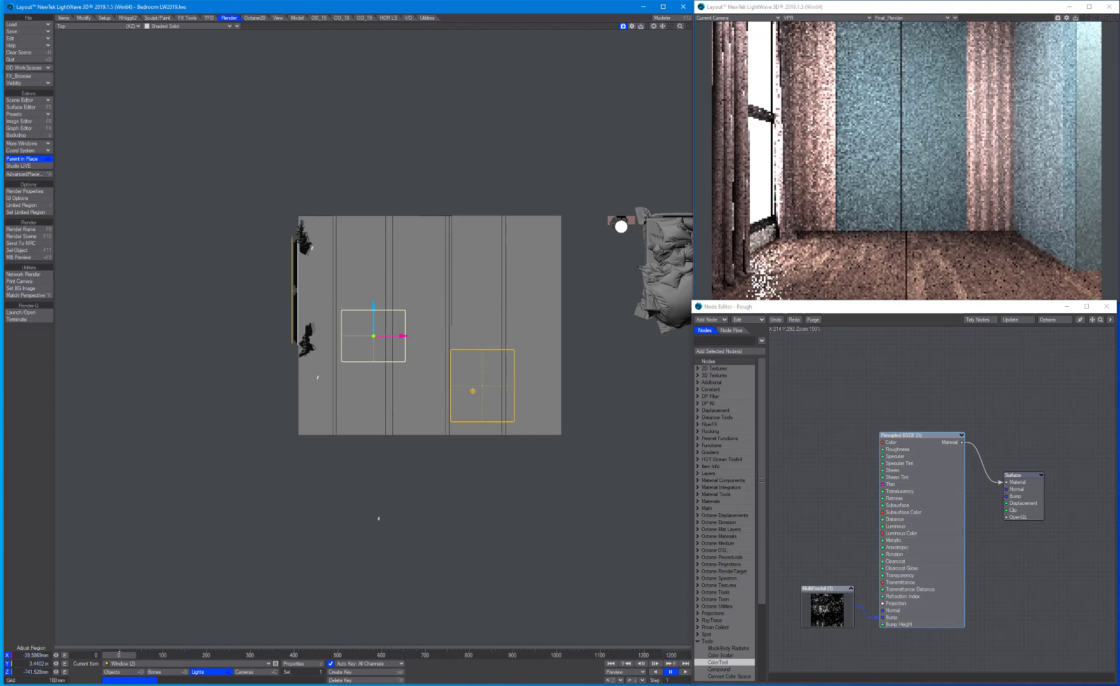
Step: Set the Rough surface's Principled BSDF roughness to 50%
left_click(880, 437)
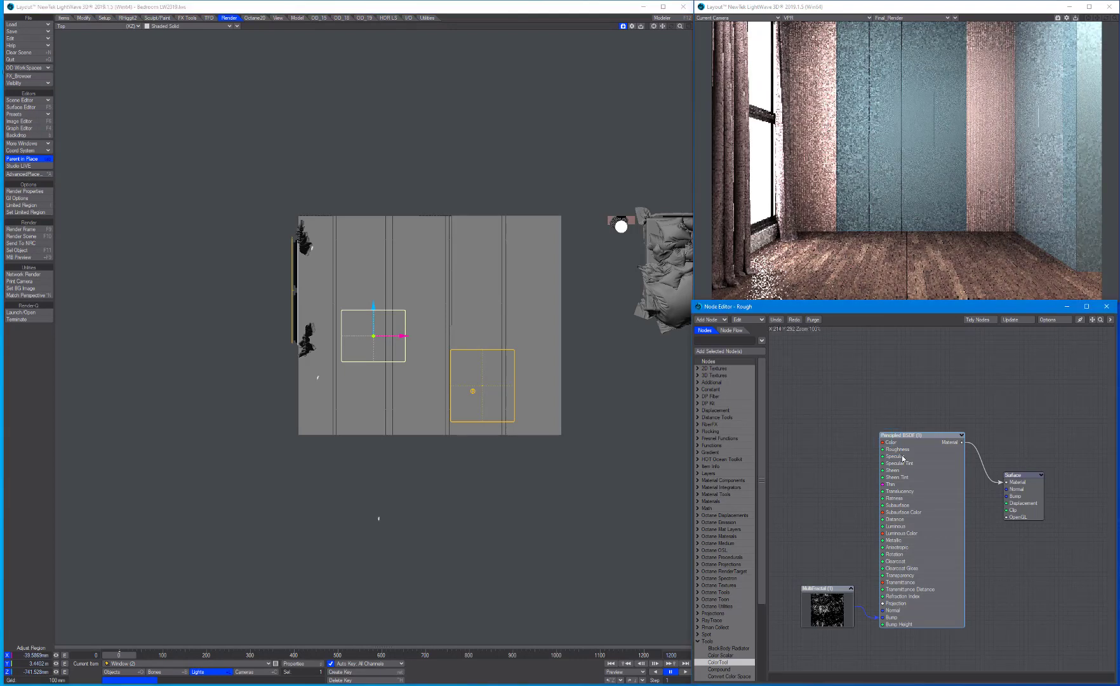
double_click(903, 459)
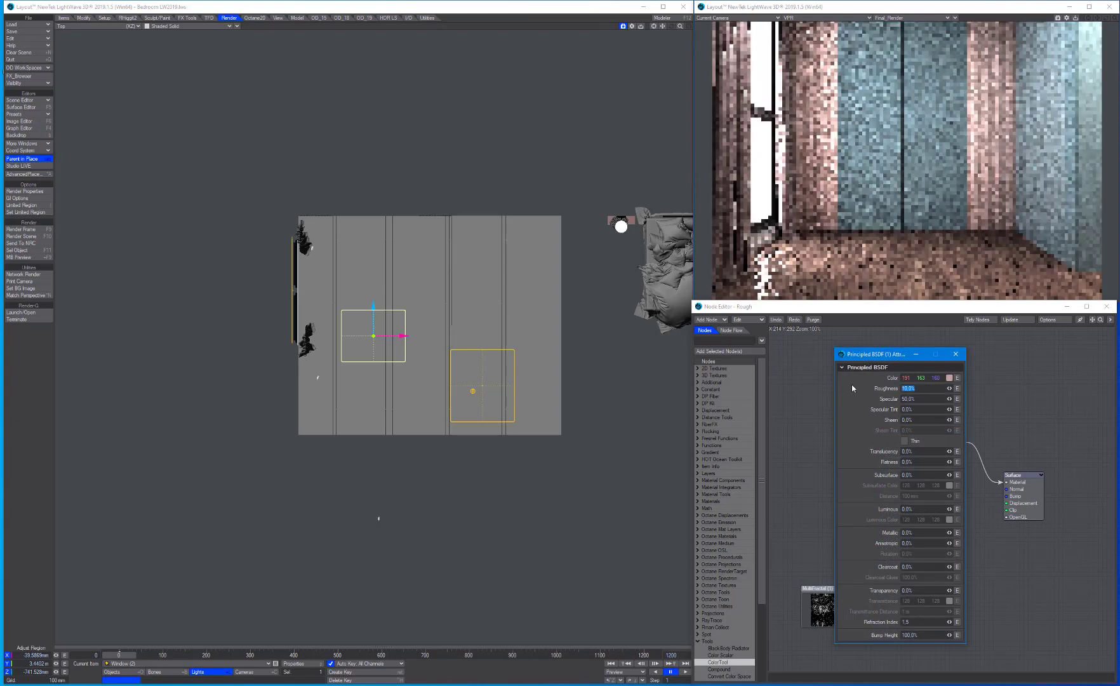
type("50")
key("Tab")
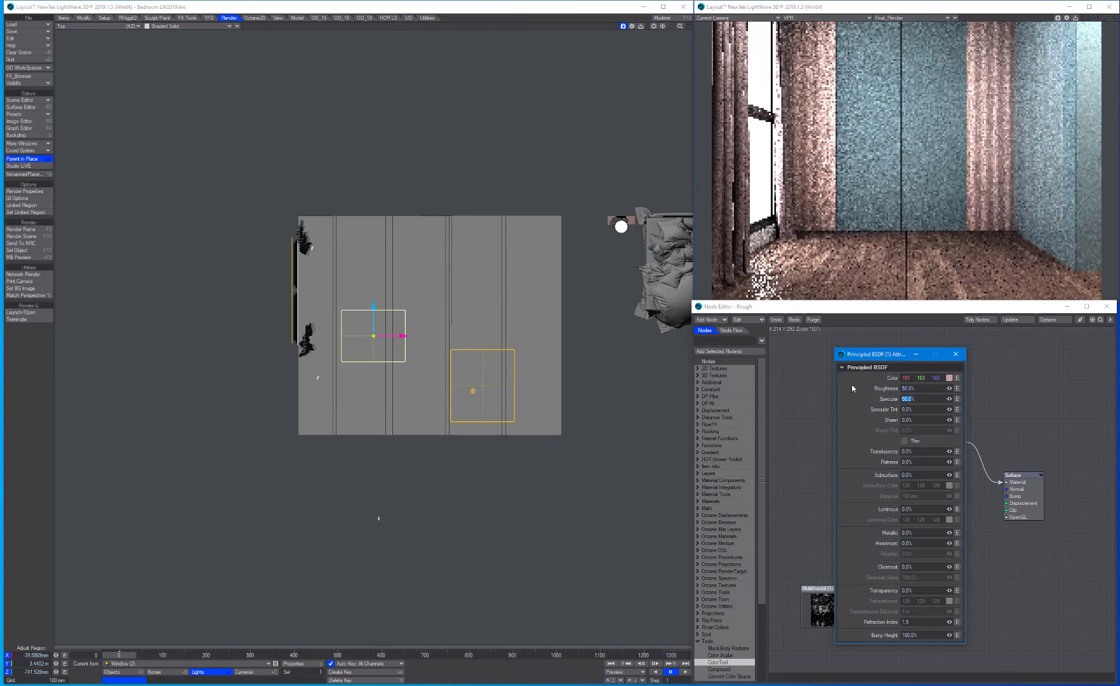
Step: Try a specular value of 10% on the Rough material, set it to 0% and close the settings
type("10")
key("Tab")
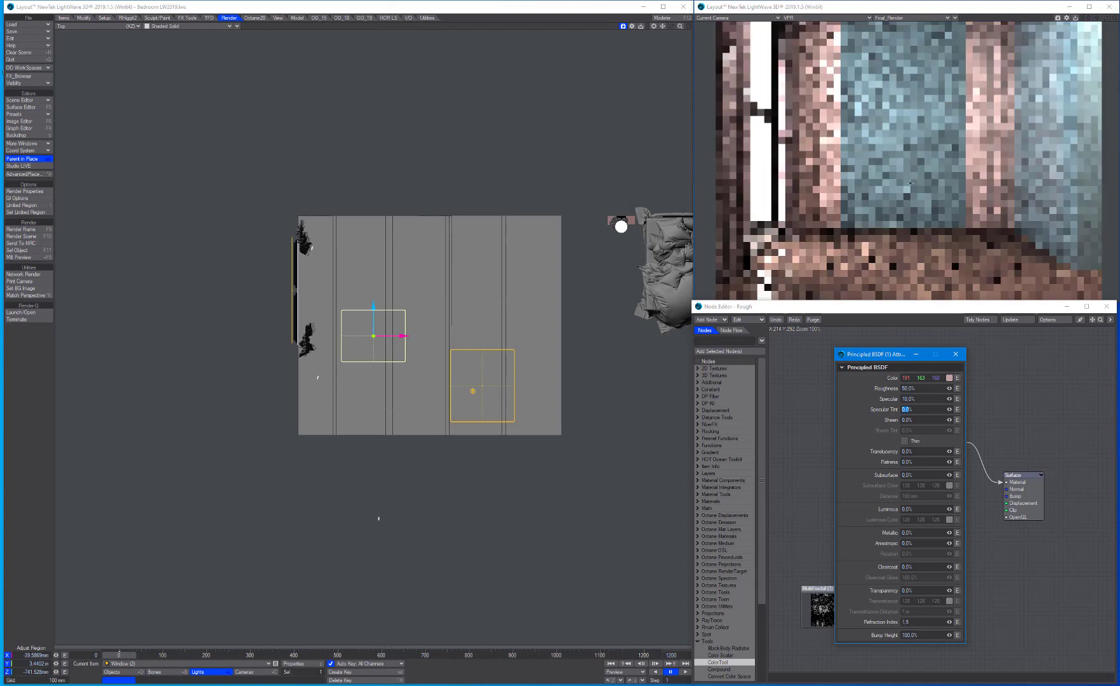
left_click(921, 400)
type("0")
key("Tab")
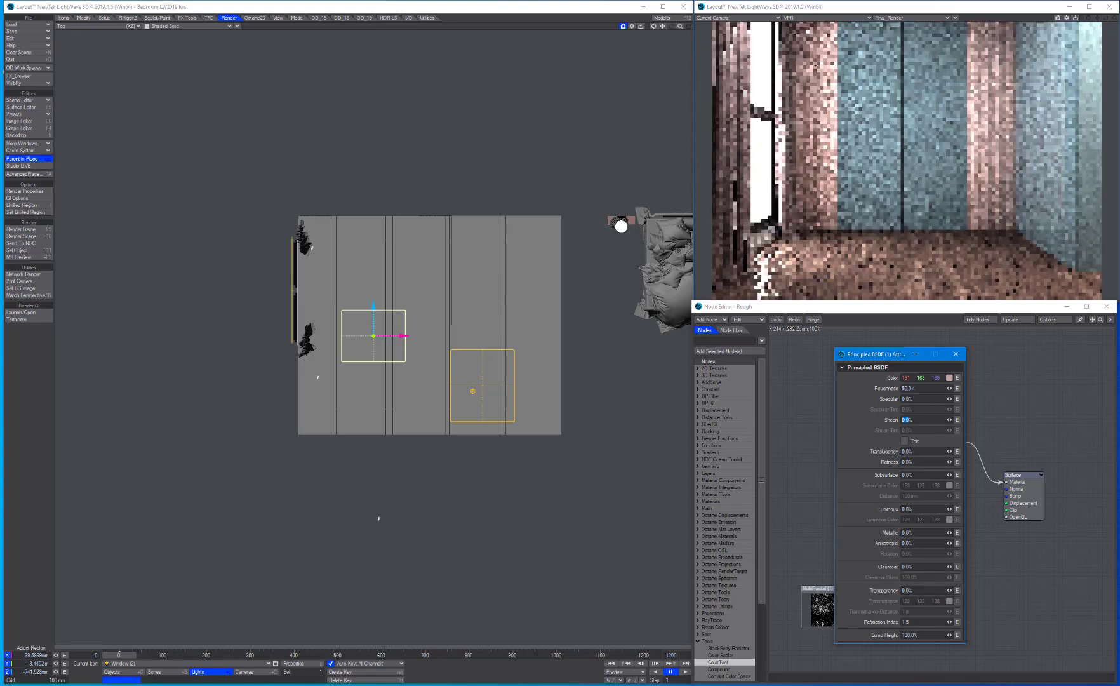
left_click(957, 355)
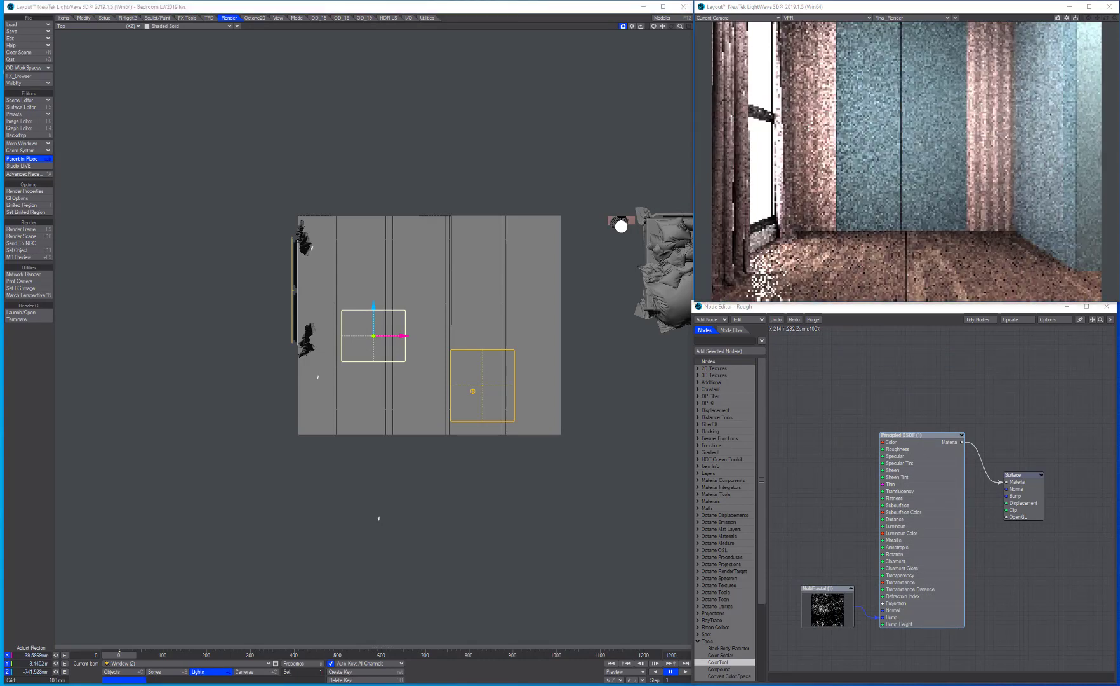
Step: Open the Panels surface's node graph and delete the Input, Fresnel and Standard nodes, keeping the Image node
key("F5")
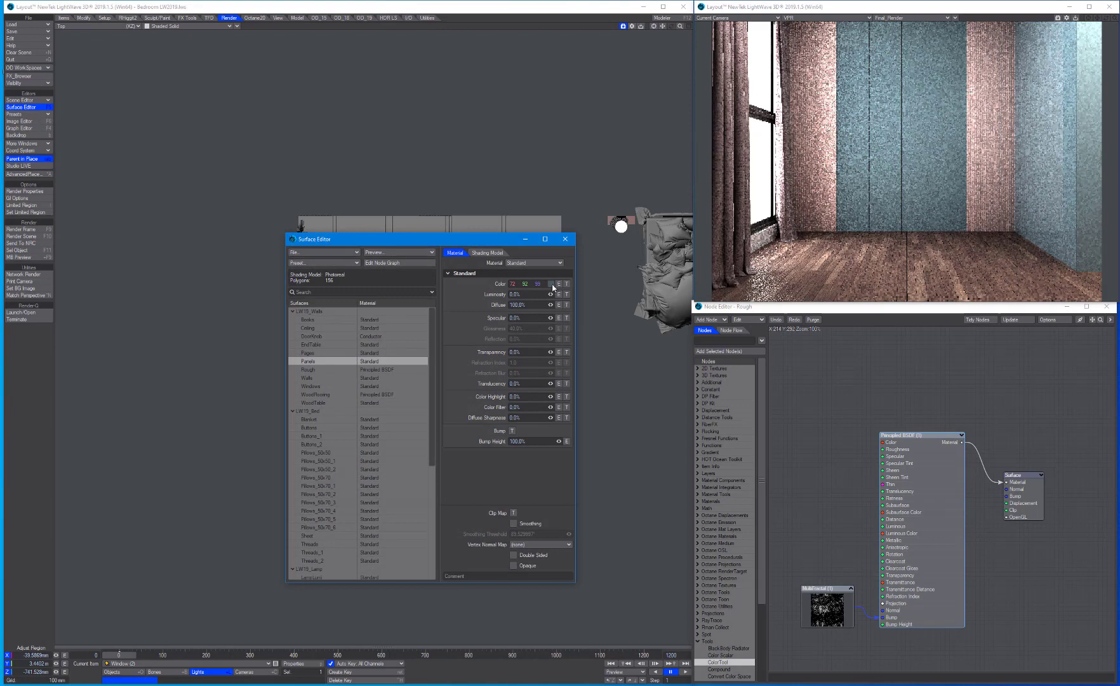
left_click(331, 359)
left_click_drag(962, 463, 1026, 465, "alt")
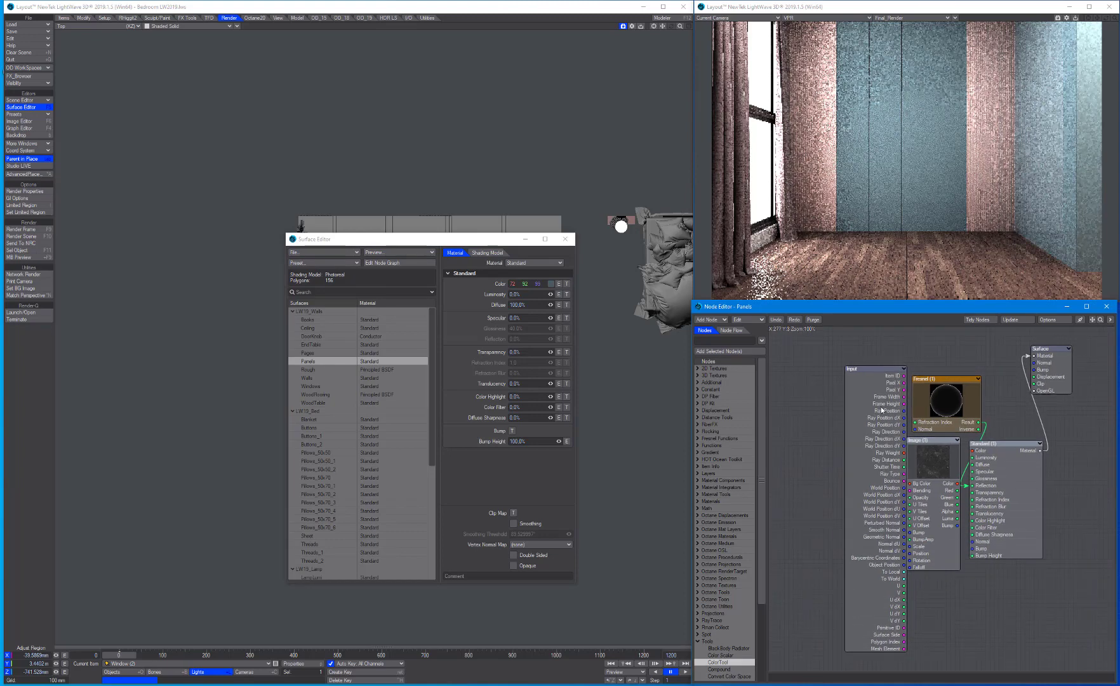
left_click_drag(820, 372, 939, 502)
left_click_drag(866, 461, 727, 464)
left_click_drag(871, 414, 857, 400)
key("Delete")
left_click_drag(1016, 483, 992, 483)
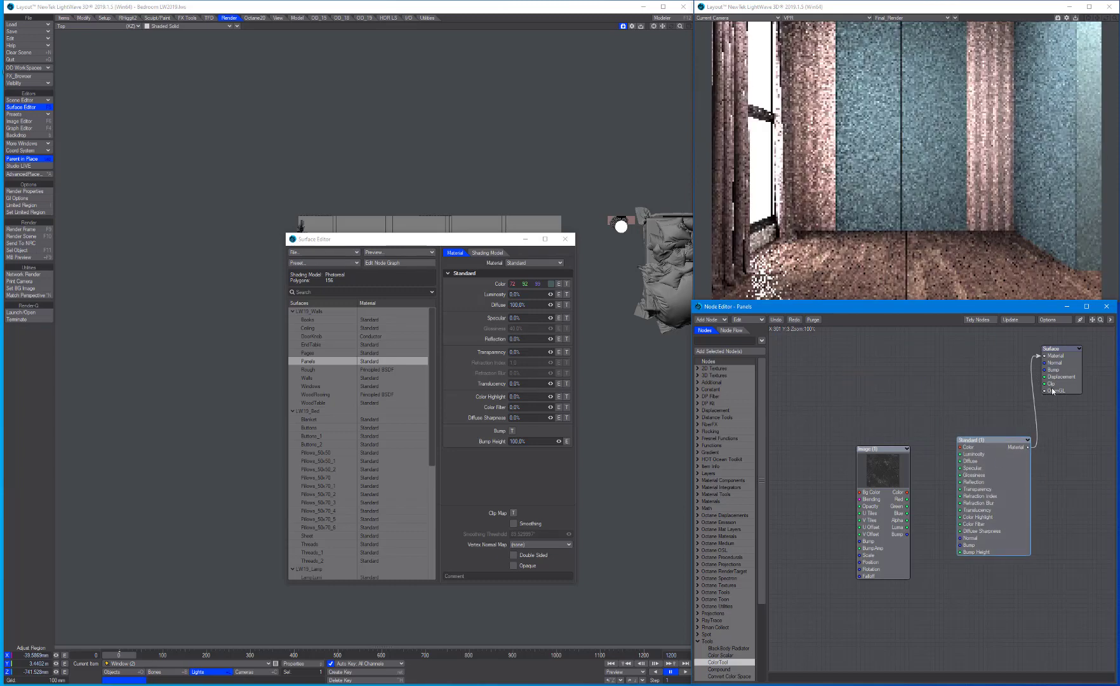
key("Delete")
Step: Add a Principled BSDF material node between the Image and Surface nodes and connect its Material output to the Surface's Material input
left_click_drag(1070, 391, 1076, 508)
right_click(1013, 478)
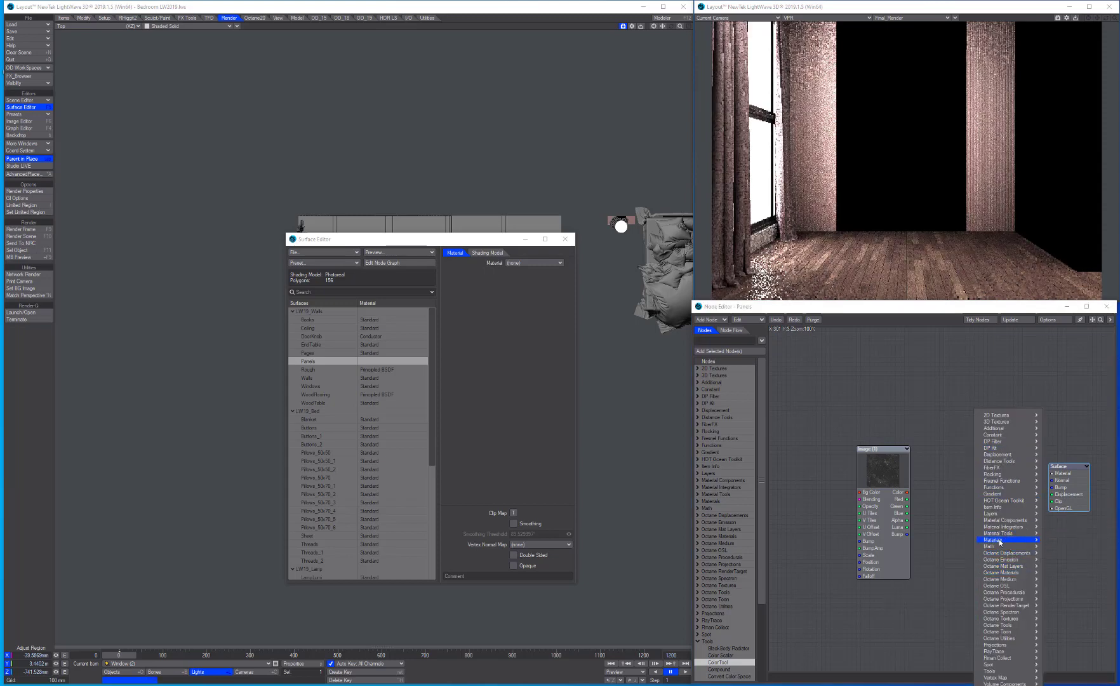
mouse_move(1007, 539)
left_click(1059, 572)
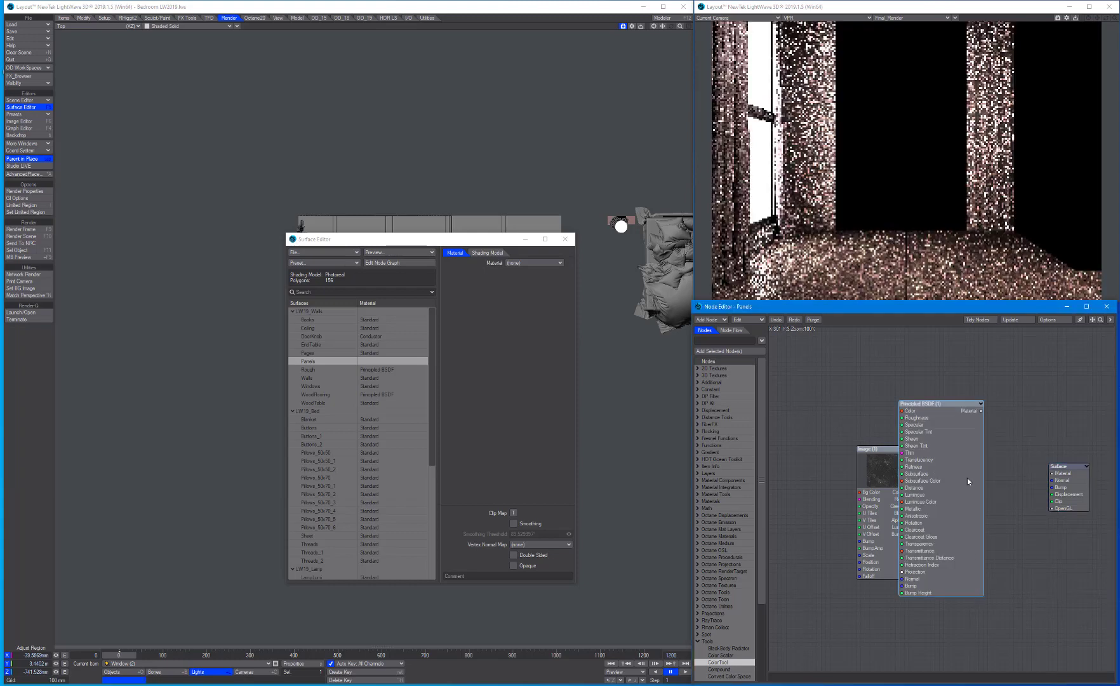
left_click_drag(1014, 436, 1005, 426)
left_click_drag(892, 463, 861, 462)
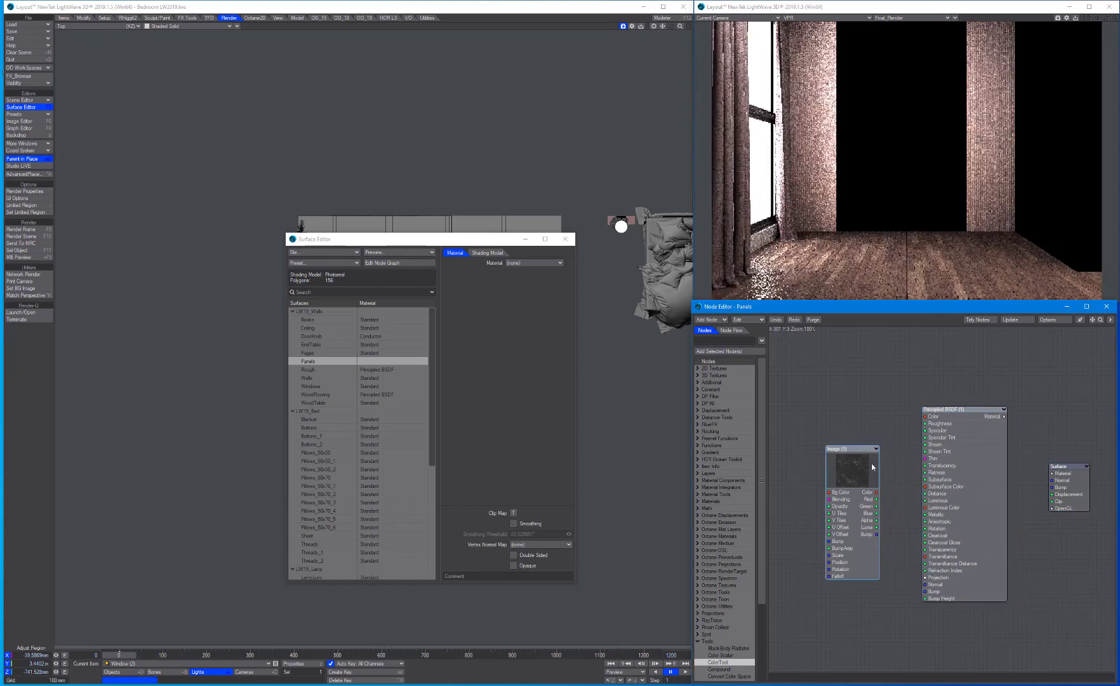
left_click_drag(1005, 411, 993, 463)
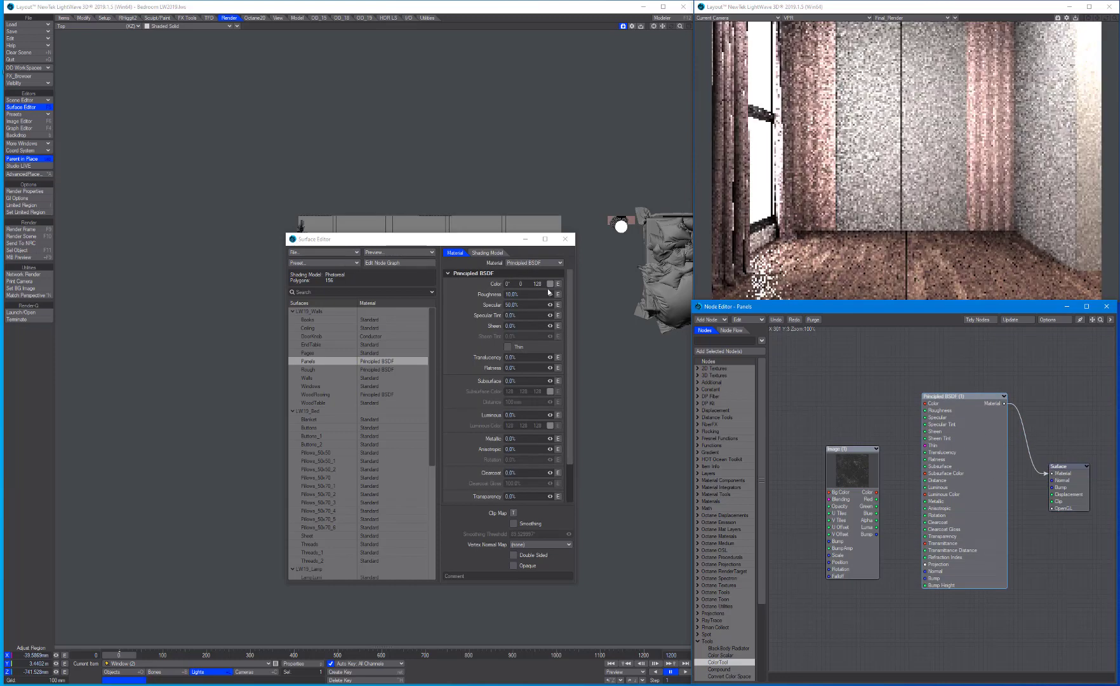
Step: Give the Panels' Principled BSDF a blue color with HSV values 196°, 68 and 123
left_click_drag(551, 286, 880, 164)
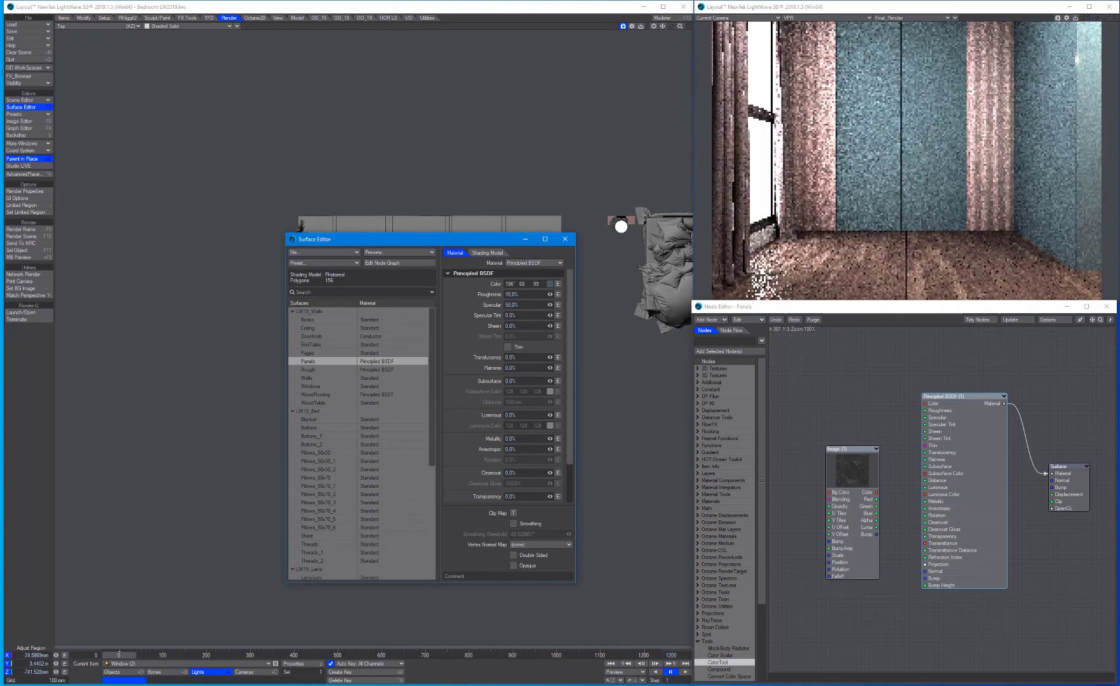
double_click(986, 437)
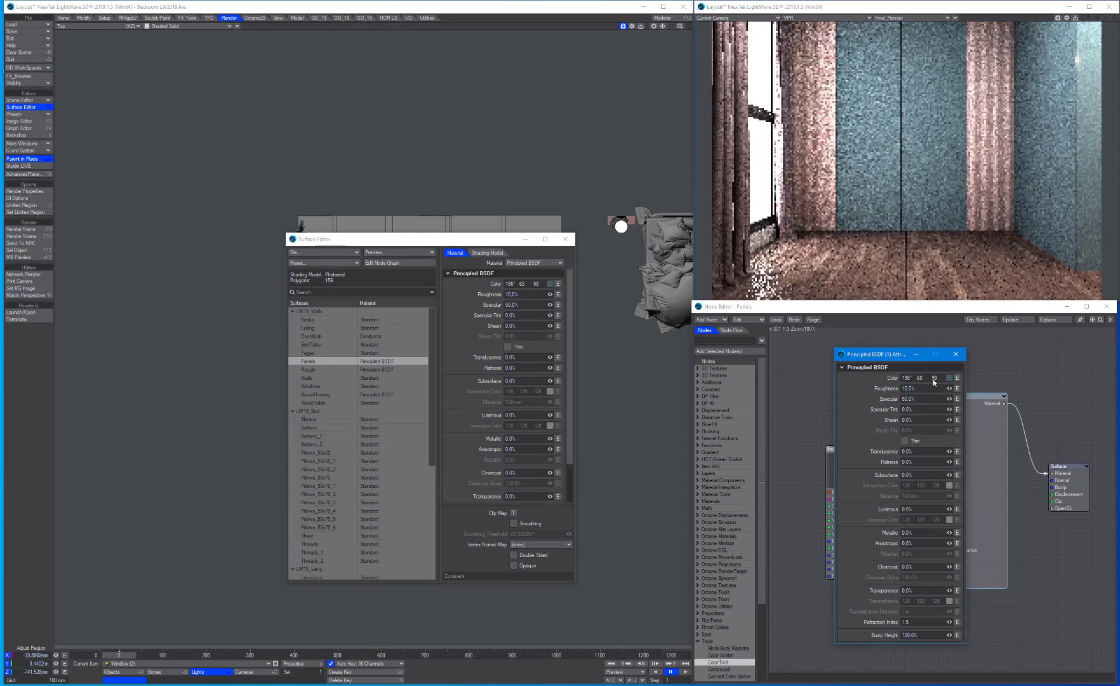
left_click_drag(934, 380, 944, 379)
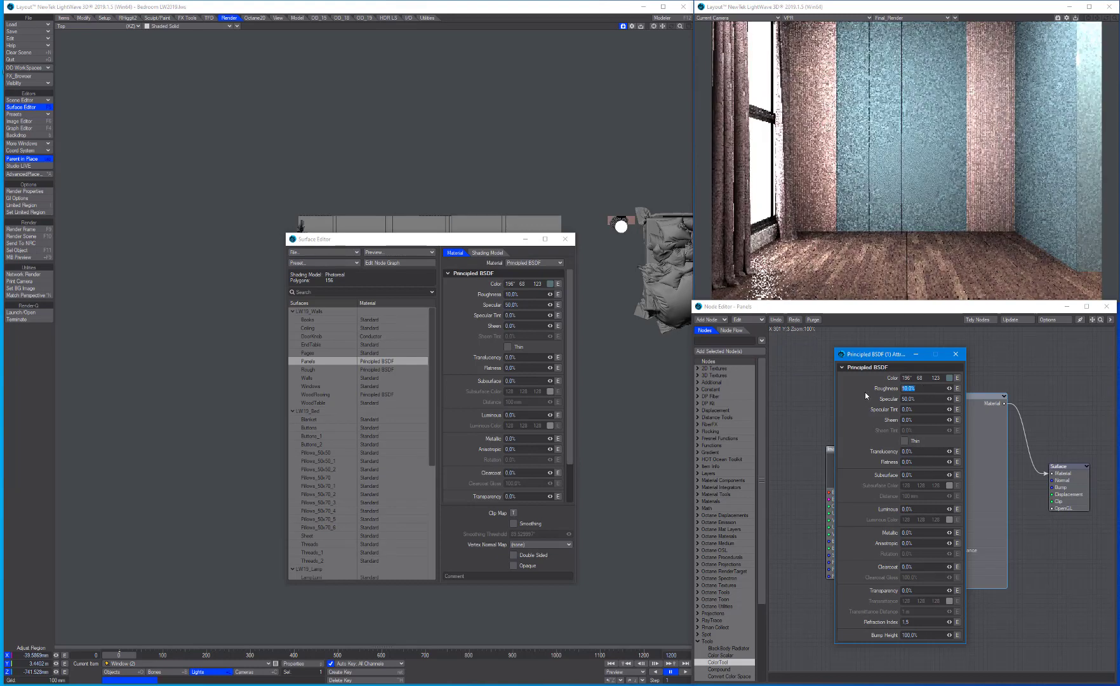
Step: Set the Panels' Principled BSDF roughness to 50% and its specular to 20%
type("5%")
left_click(923, 399)
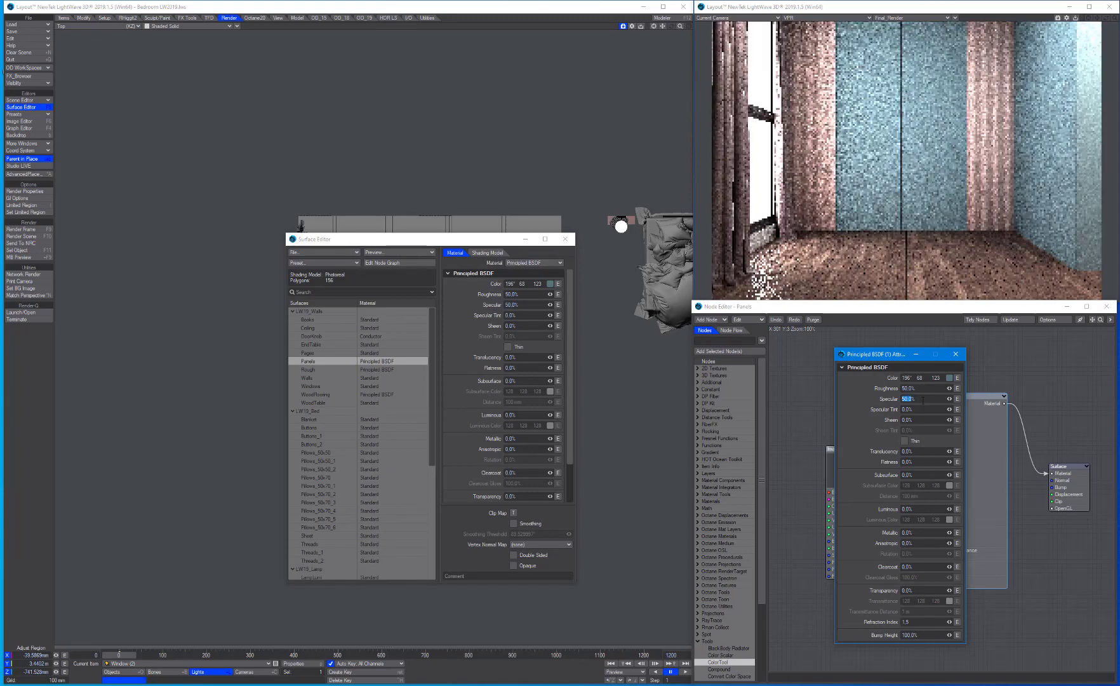
type("5")
key("Tab")
double_click(907, 399)
type("20")
key("Tab")
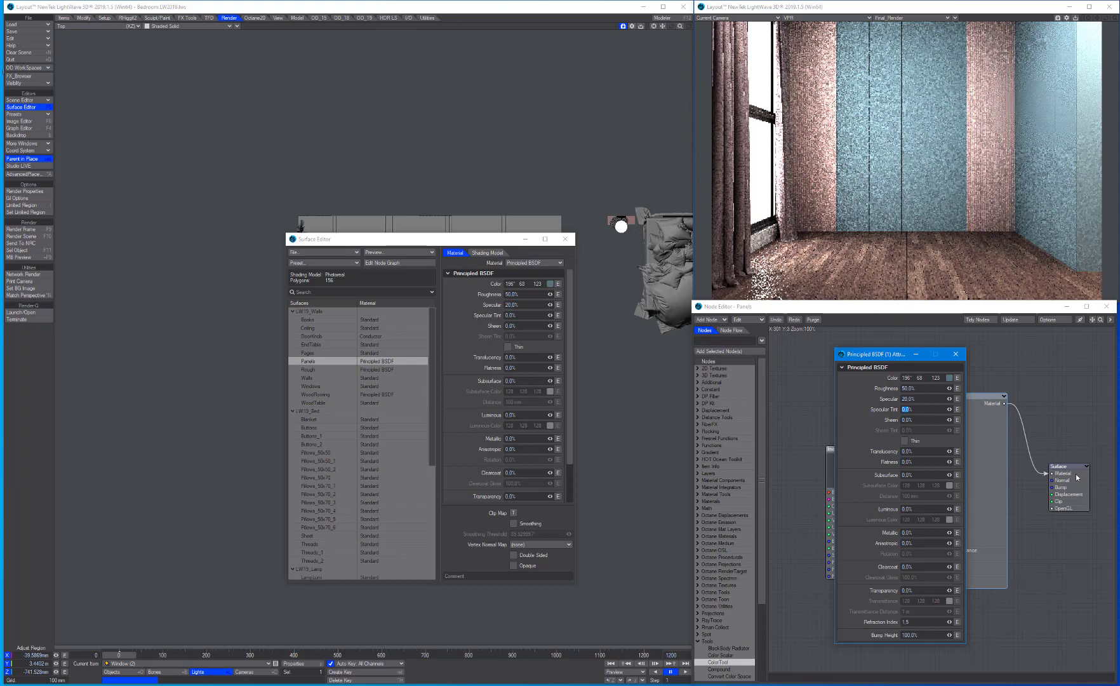
Step: Select the Lamp light inside the room in the top view, remove it and close the Surface Editor
left_click_drag(395, 240, 200, 262)
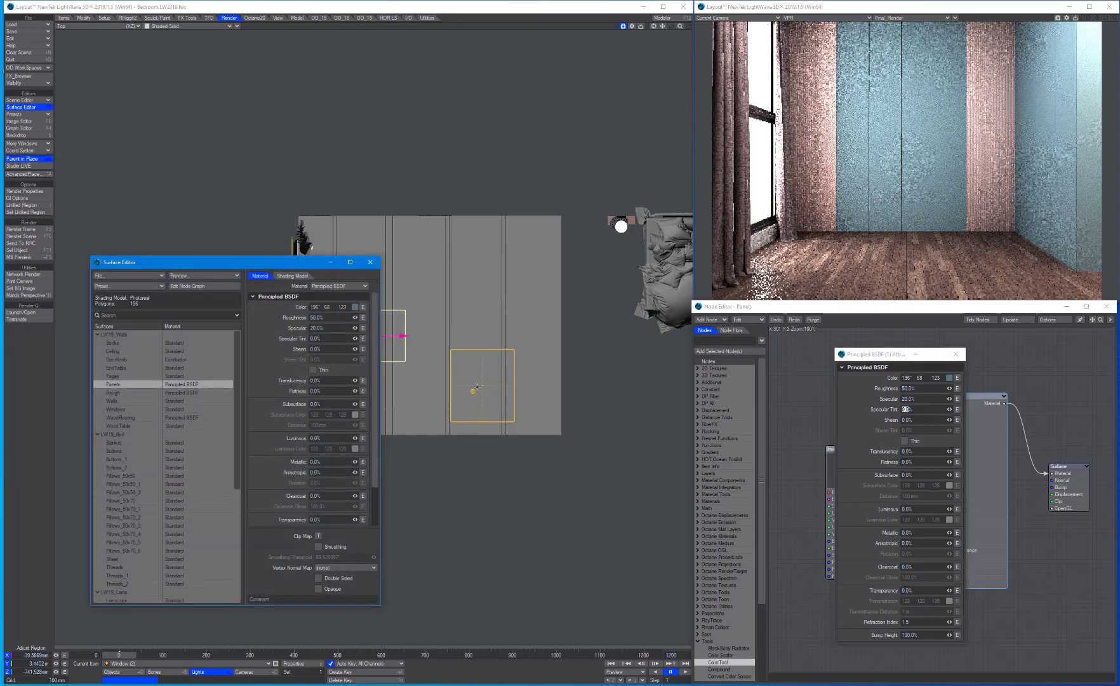
left_click(473, 391)
left_click(517, 393)
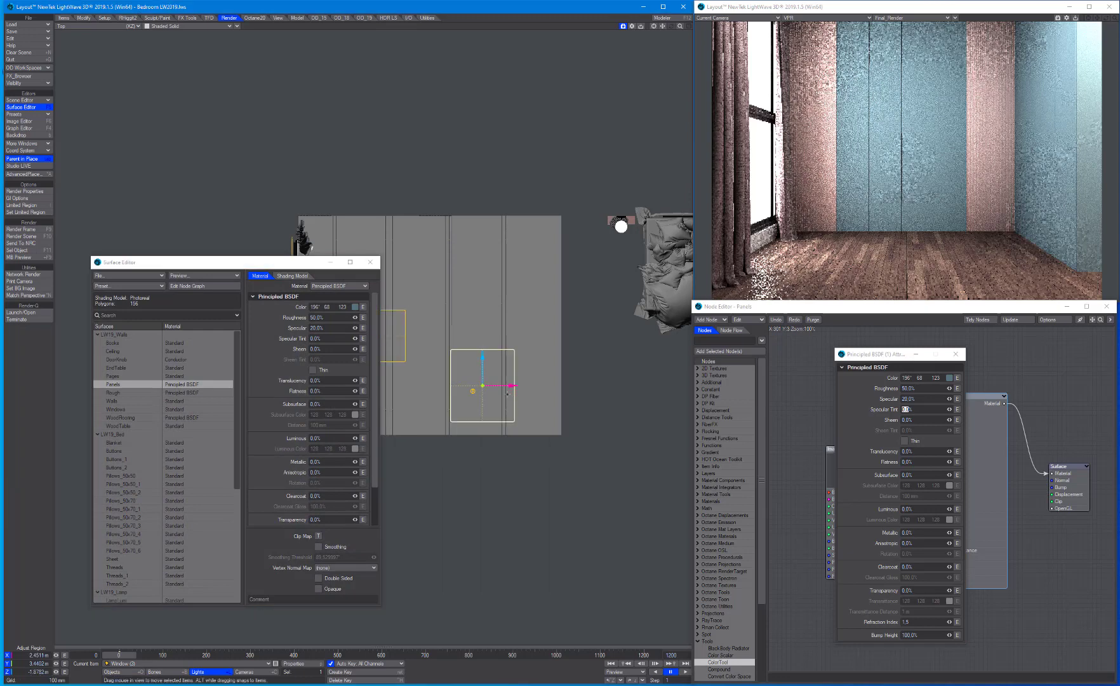
key("Down")
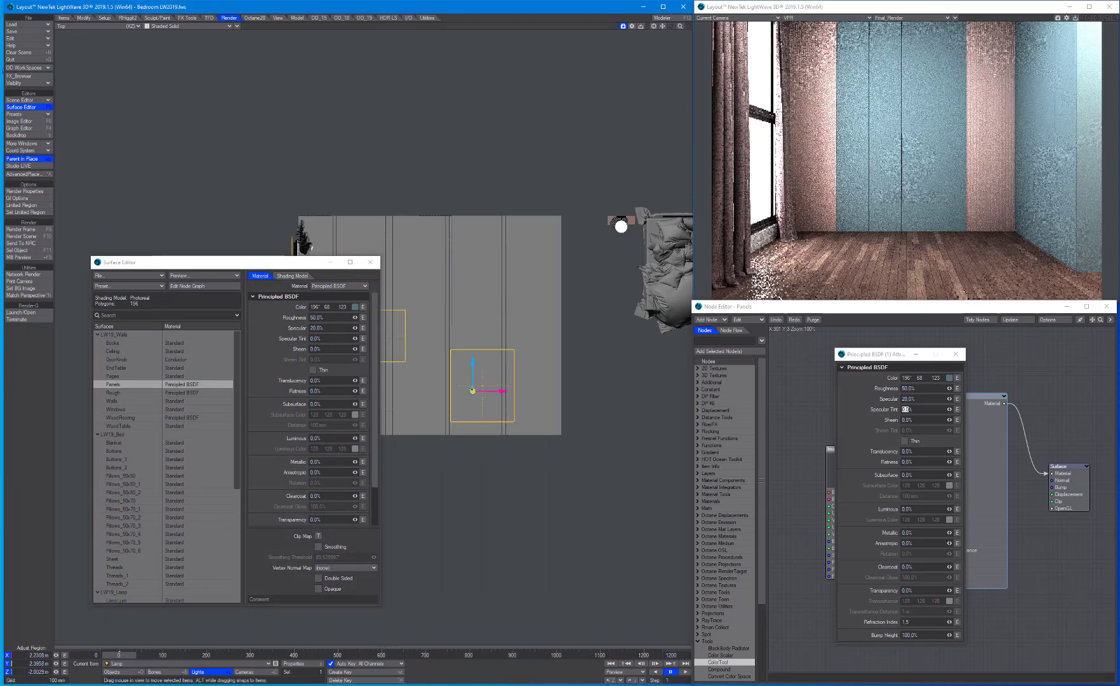
left_click_drag(473, 391, 604, 441)
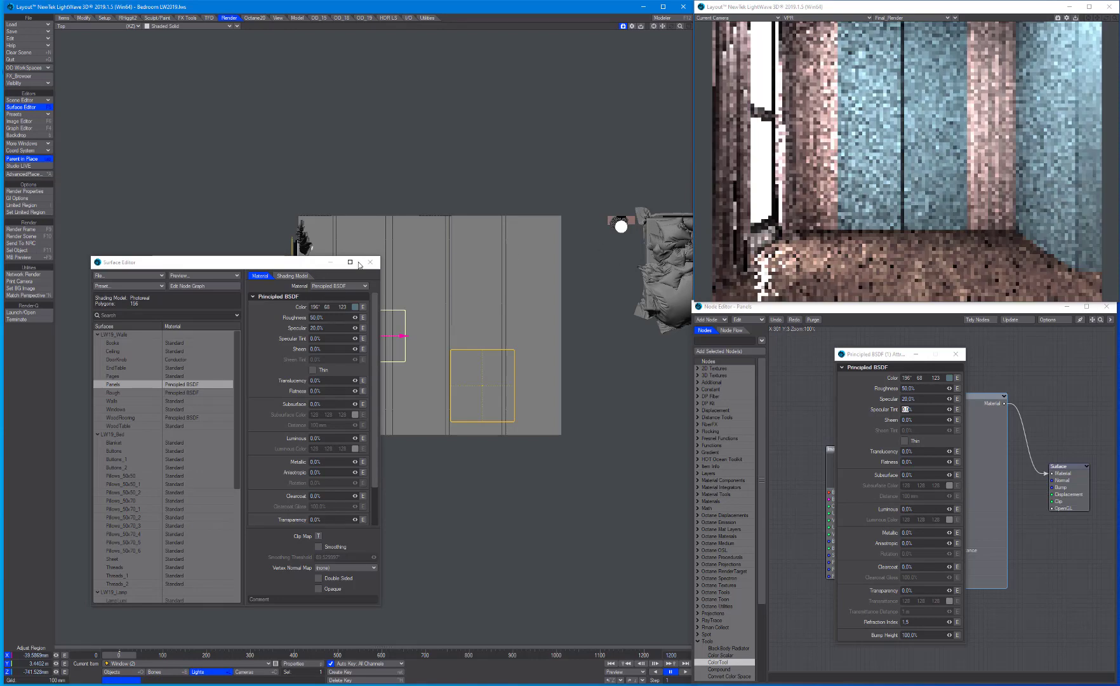
left_click(370, 263)
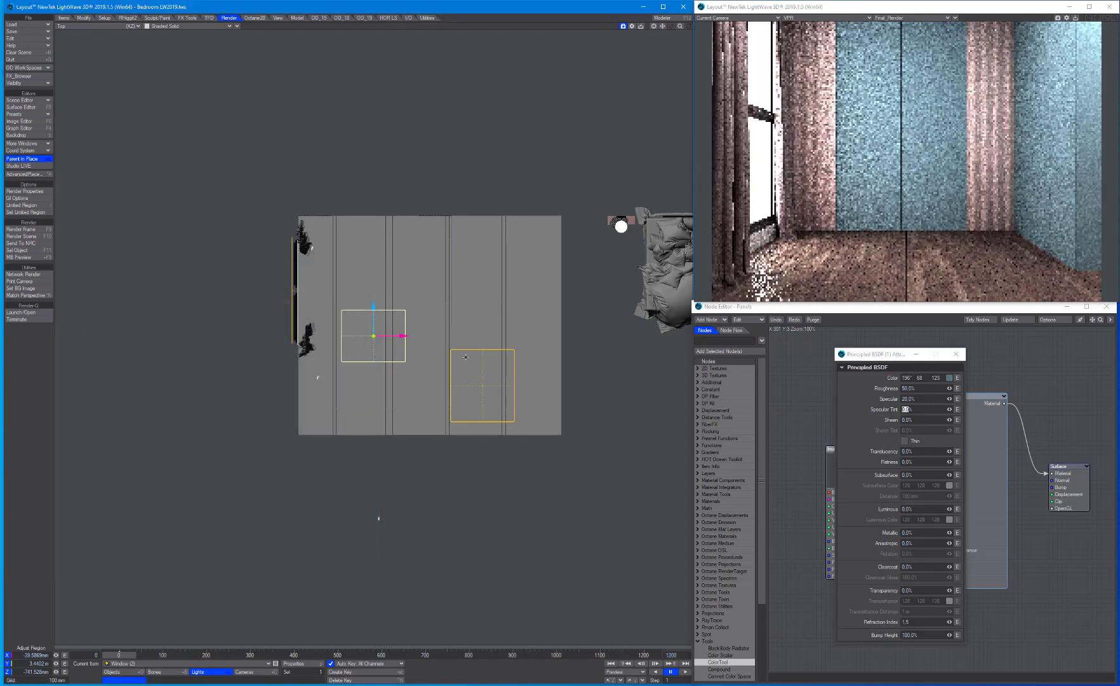
Step: In the camera view, turn on the limited render region and fit it around the upper part of the right-hand wall panels
key("6")
key("l")
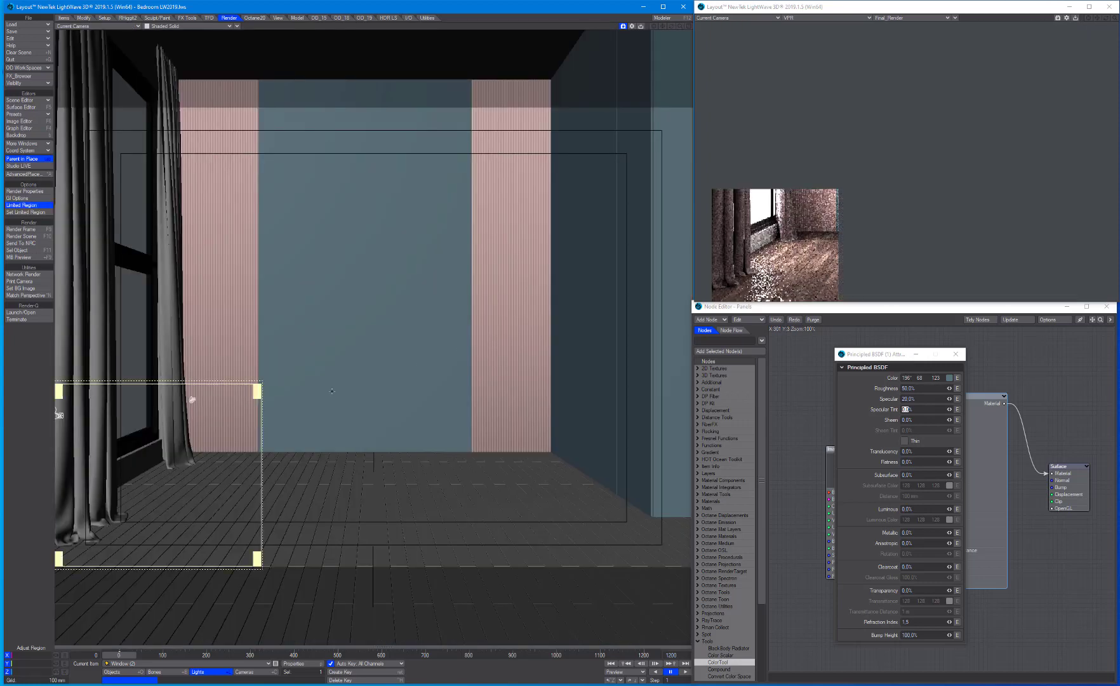
left_click_drag(159, 473, 591, 199)
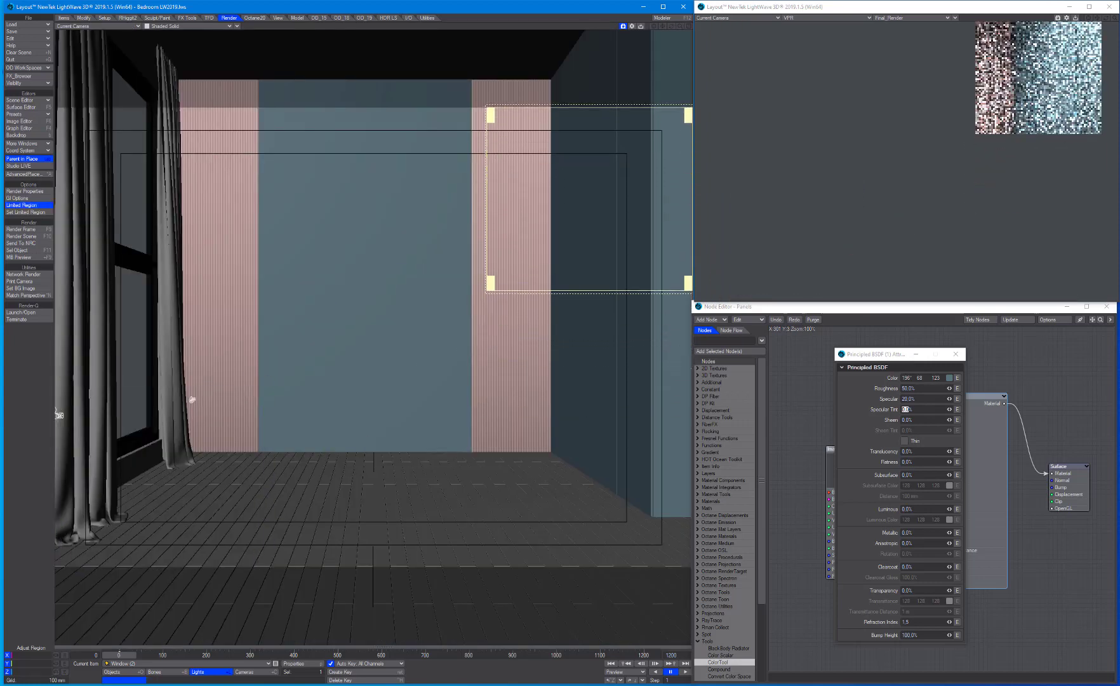
left_click_drag(491, 283, 555, 351)
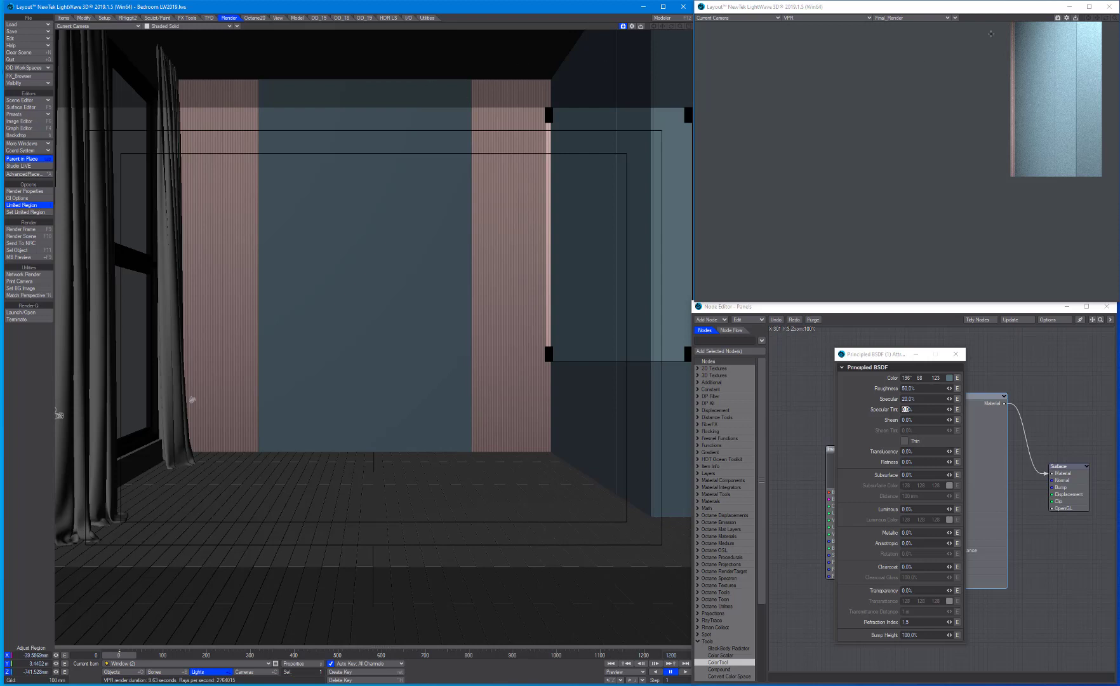
Step: Select the Furnitures group in the Scene Editor, set its X position to 0 m and show the room in perspective
key("2")
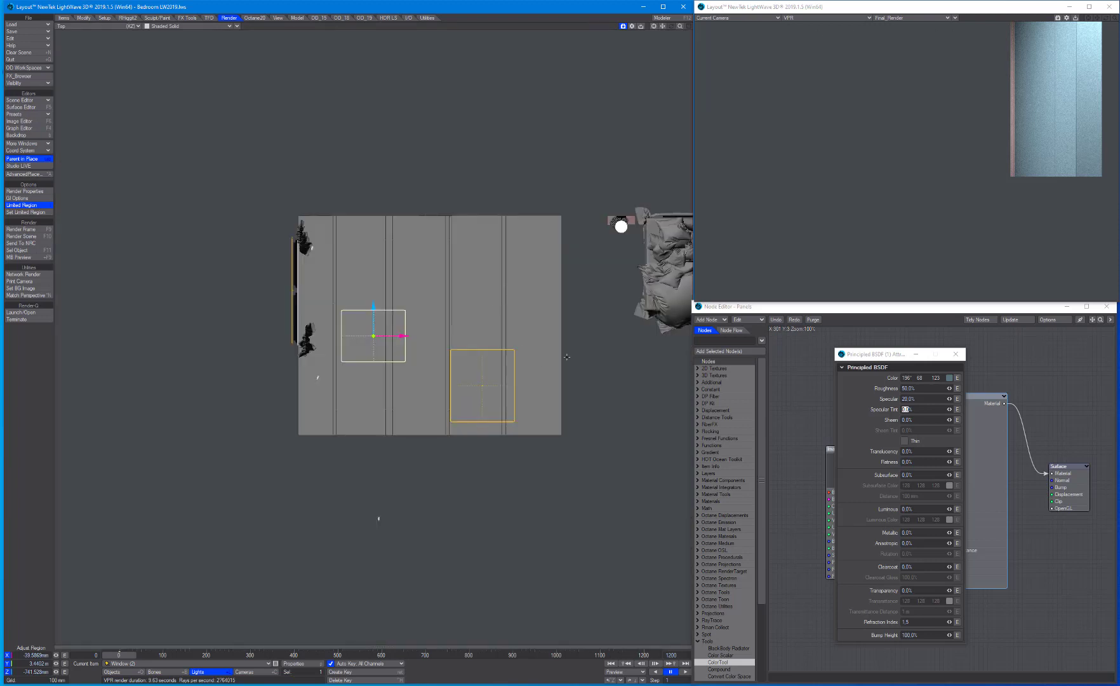
scroll(376, 477, "down", 1)
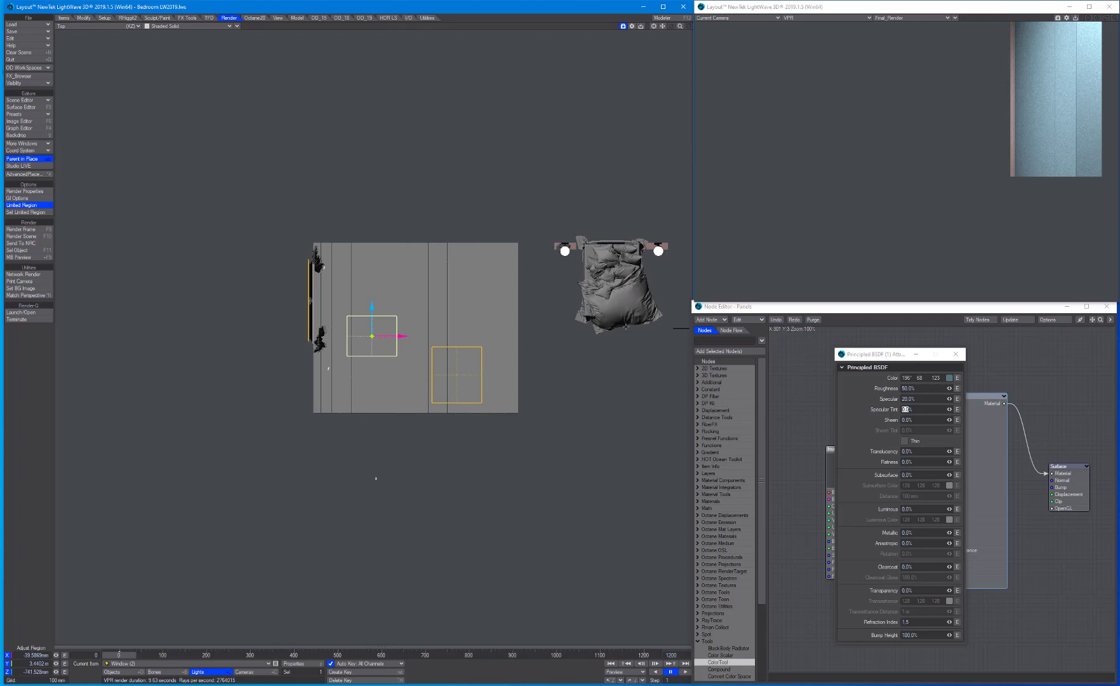
key("ctrl+F1")
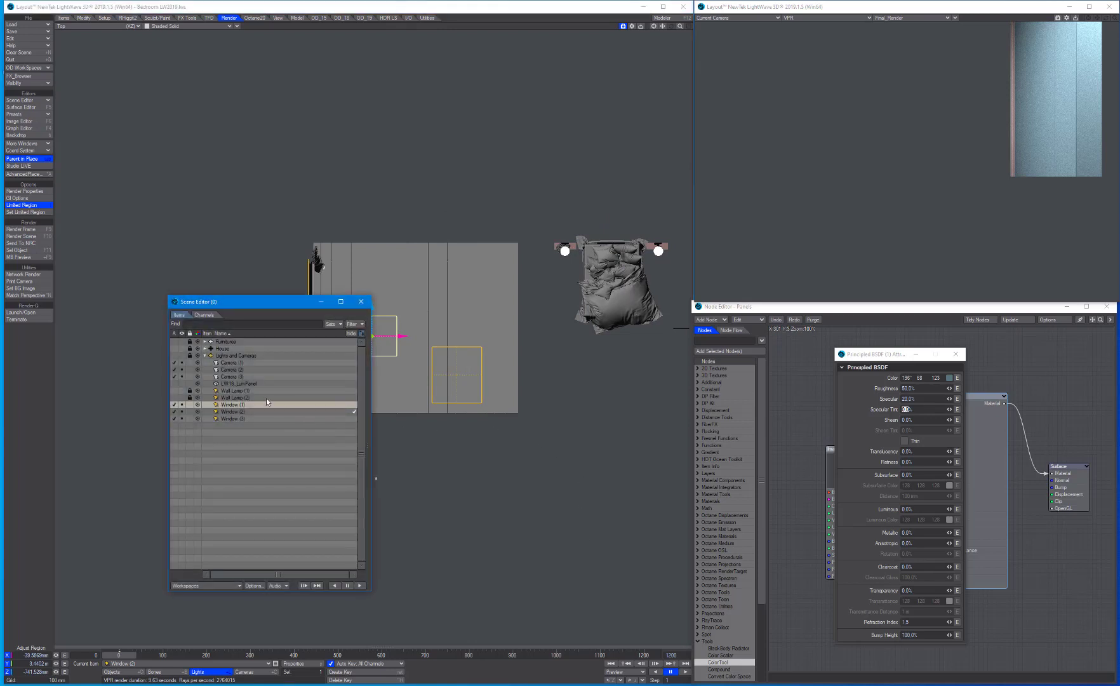
left_click(204, 356)
left_click(227, 342)
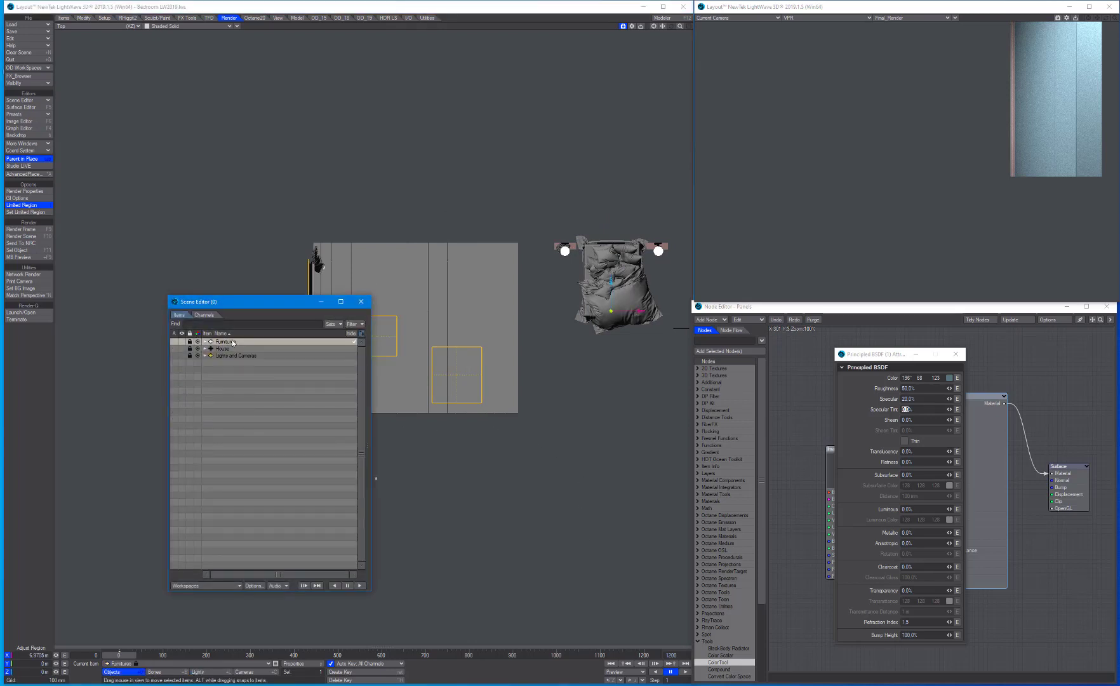
left_click(23, 654)
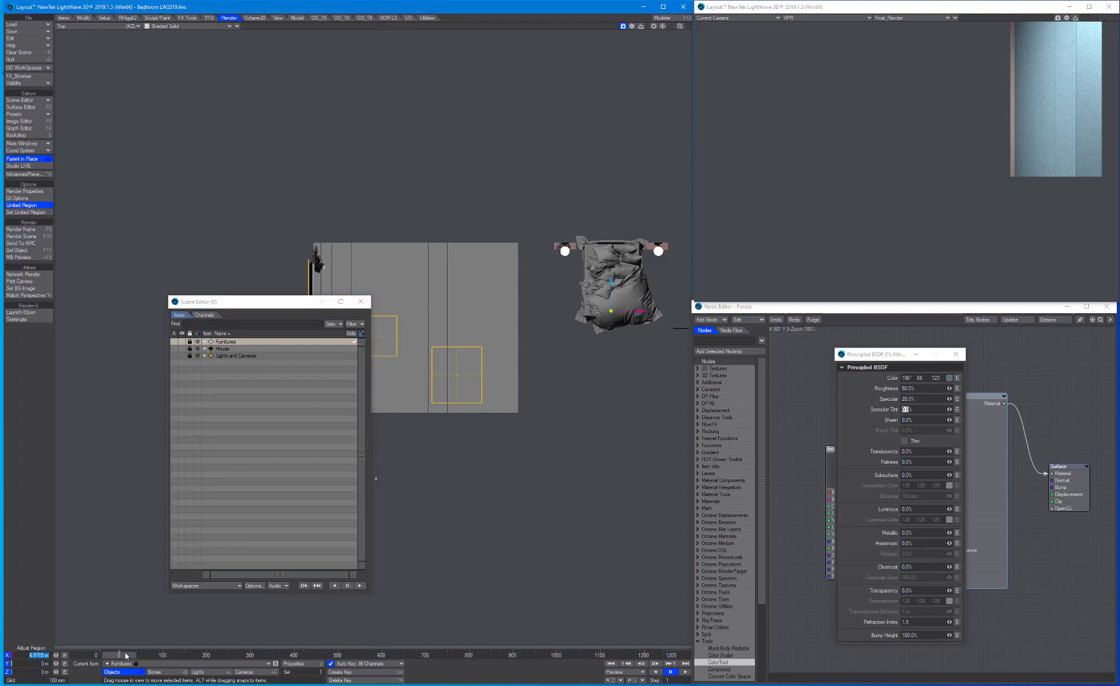
type("0")
key("Tab")
type("4")
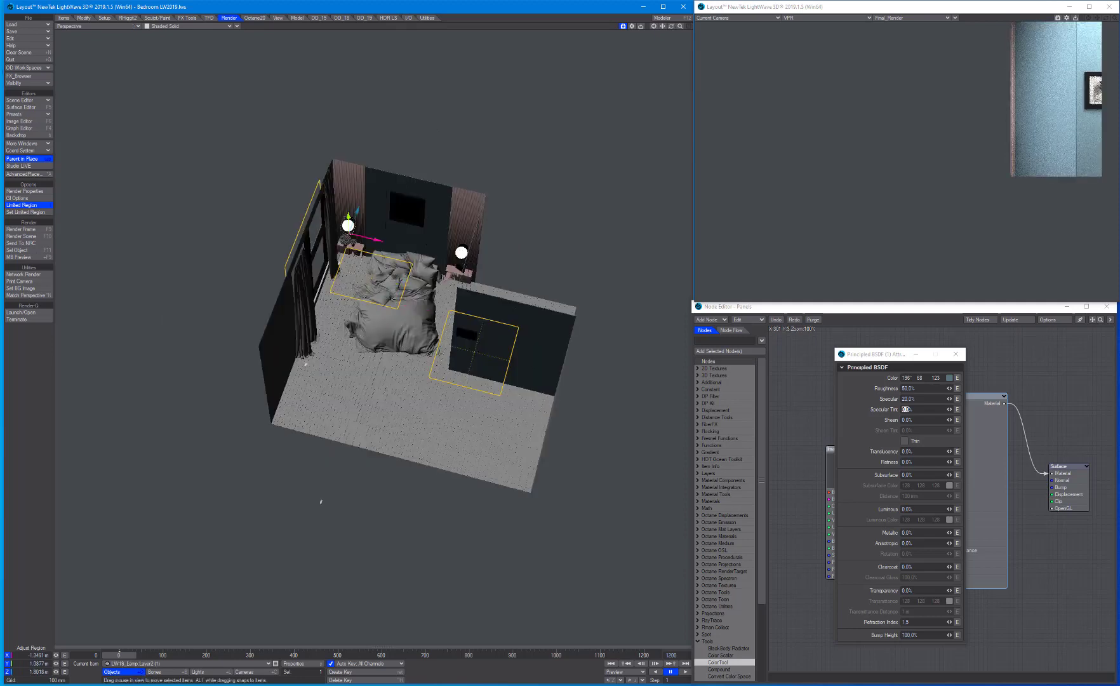
Step: Parent the four LW19_Lamp layers (Layer2 and Main Layer, 1 and 2) under the House group and give their list icons a yellow color
left_click(462, 252, "shift")
left_click_drag(461, 252, 480, 250, "alt")
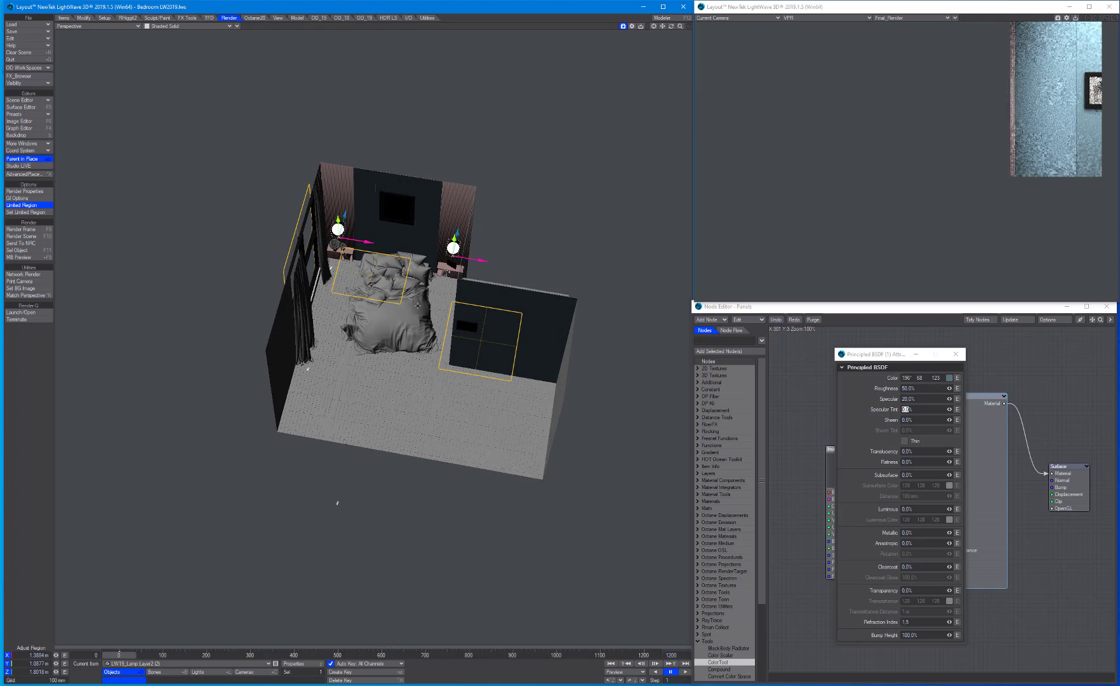
key("F3")
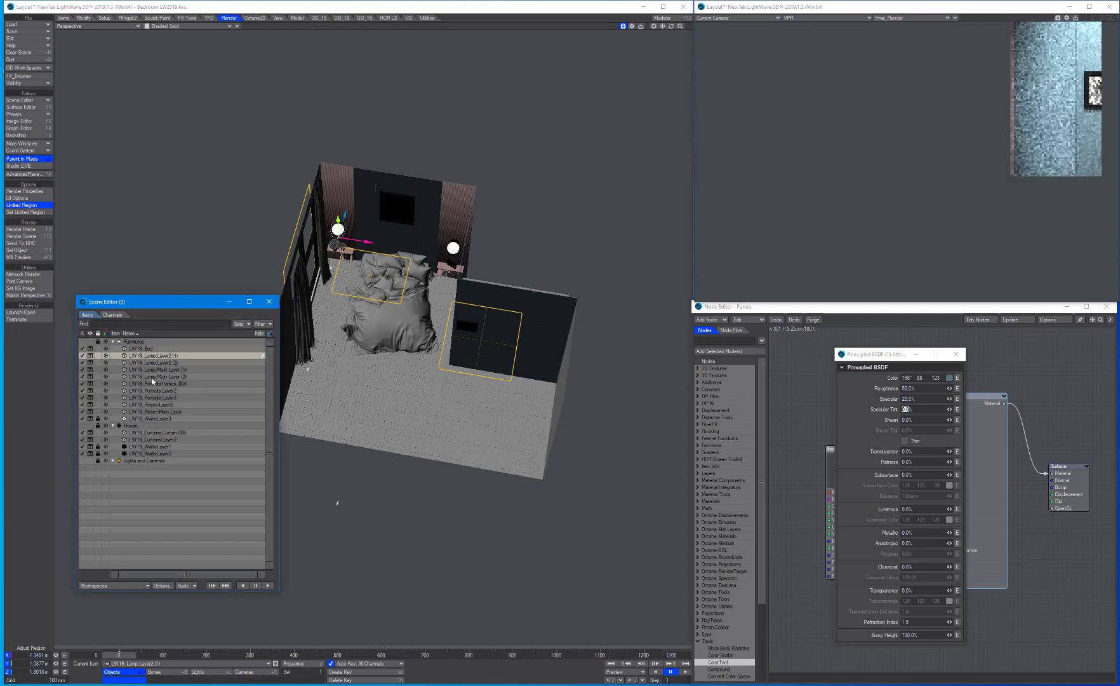
left_click(157, 377, "shift")
left_click_drag(146, 395, 126, 451)
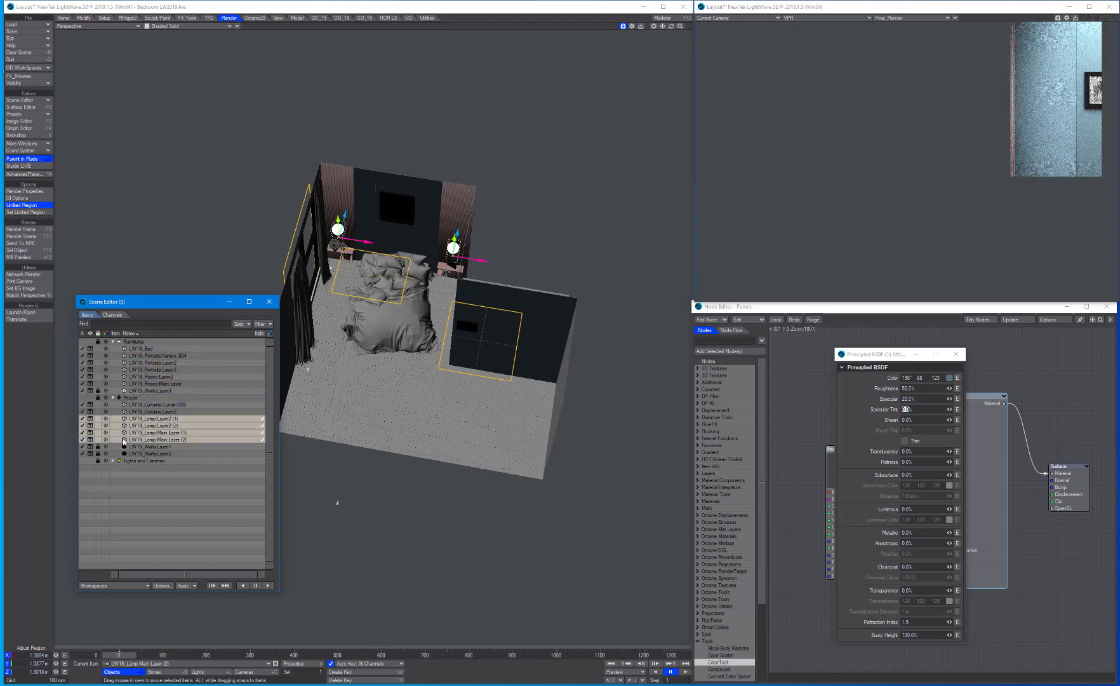
left_click(124, 437)
left_click(118, 532)
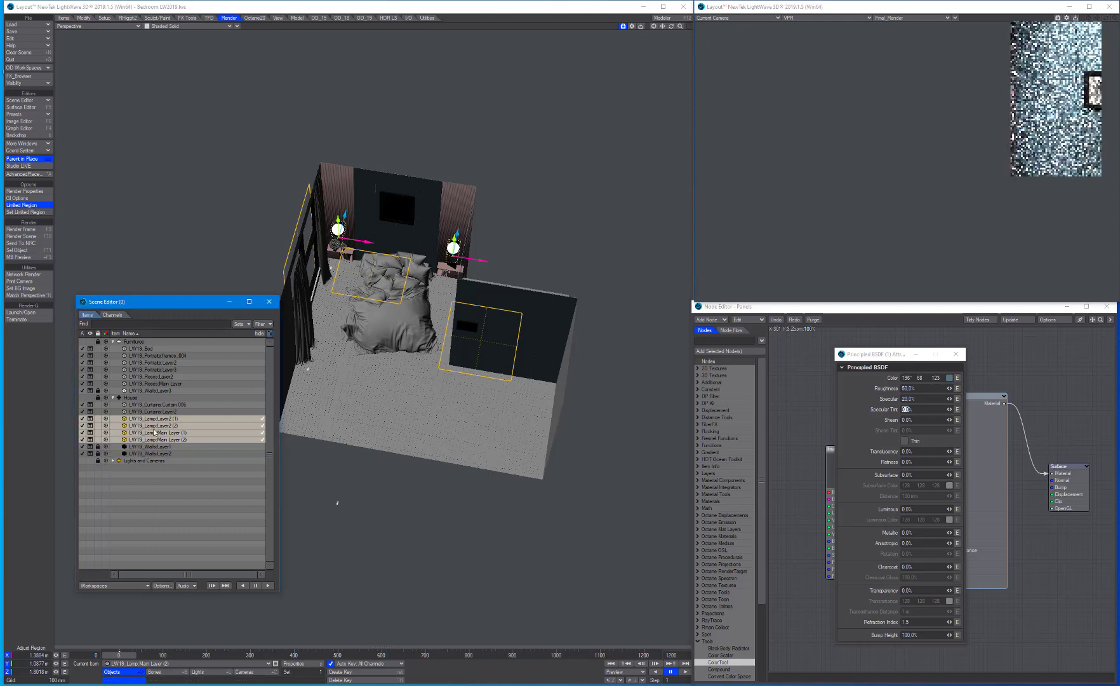
Step: Move the Furnitures group out of the room to about 6.434 m on X
left_click(130, 342)
left_click_drag(410, 341, 681, 381)
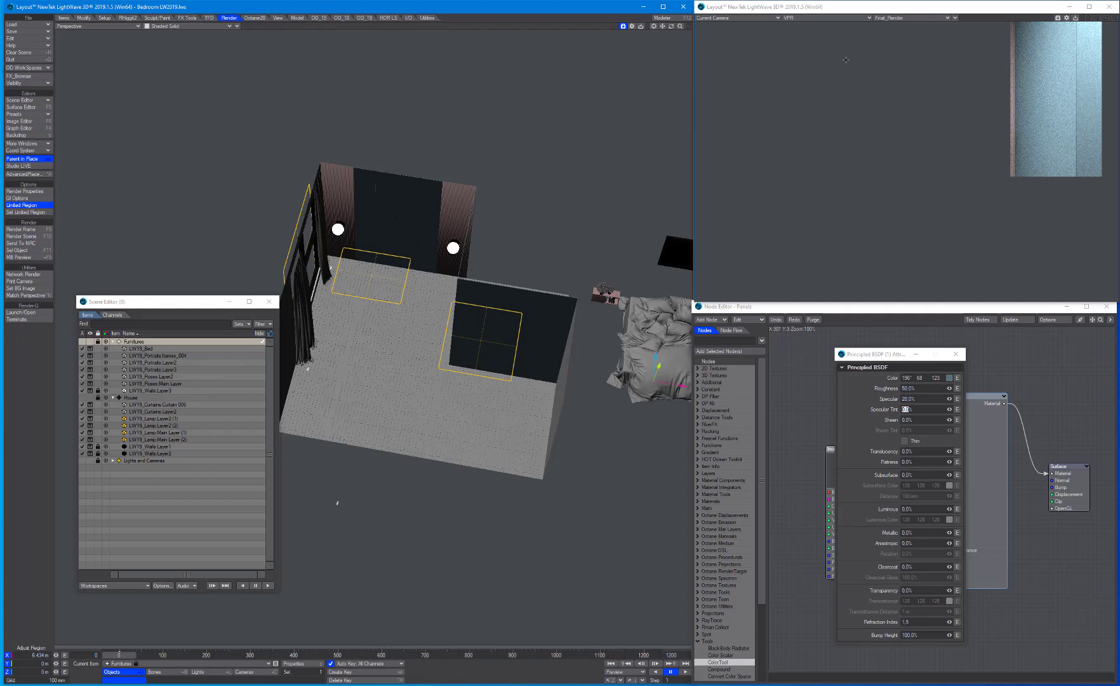
Step: In the camera view, widen the limited render region so it includes the right wall lamp
left_click_drag(524, 330, 548, 277, "alt")
key("6")
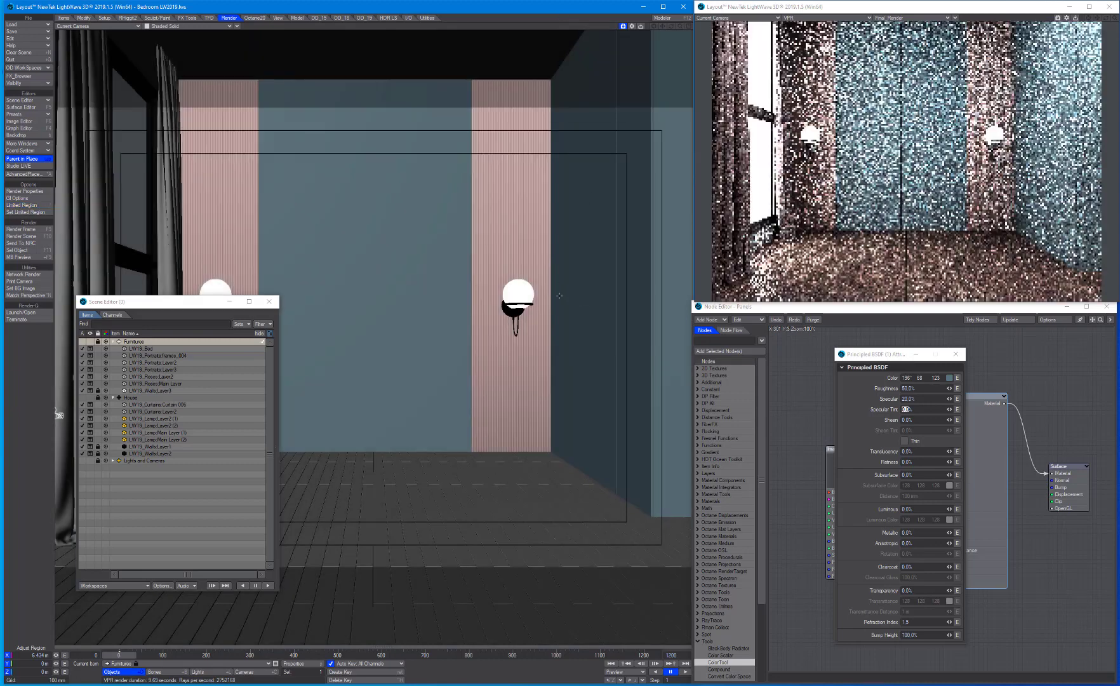
left_click_drag(547, 235, 508, 235)
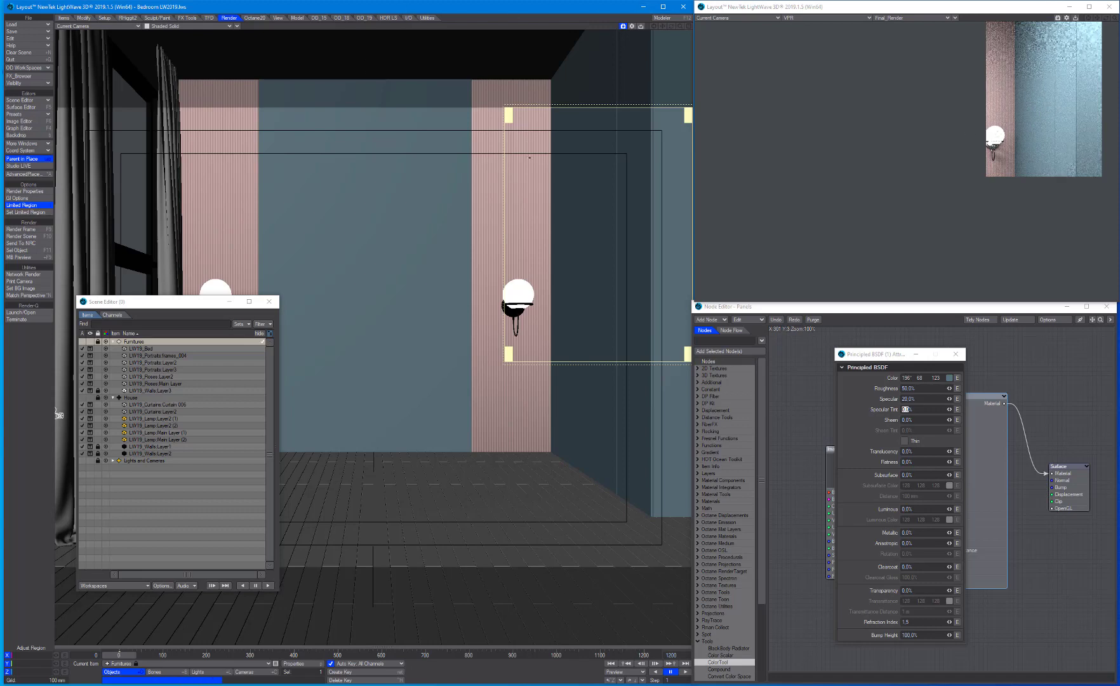
Step: Expand the Lights and Cameras group and unlock the Wall Lamp (1) and Wall Lamp (2) lights
left_click(151, 476)
left_click(116, 462)
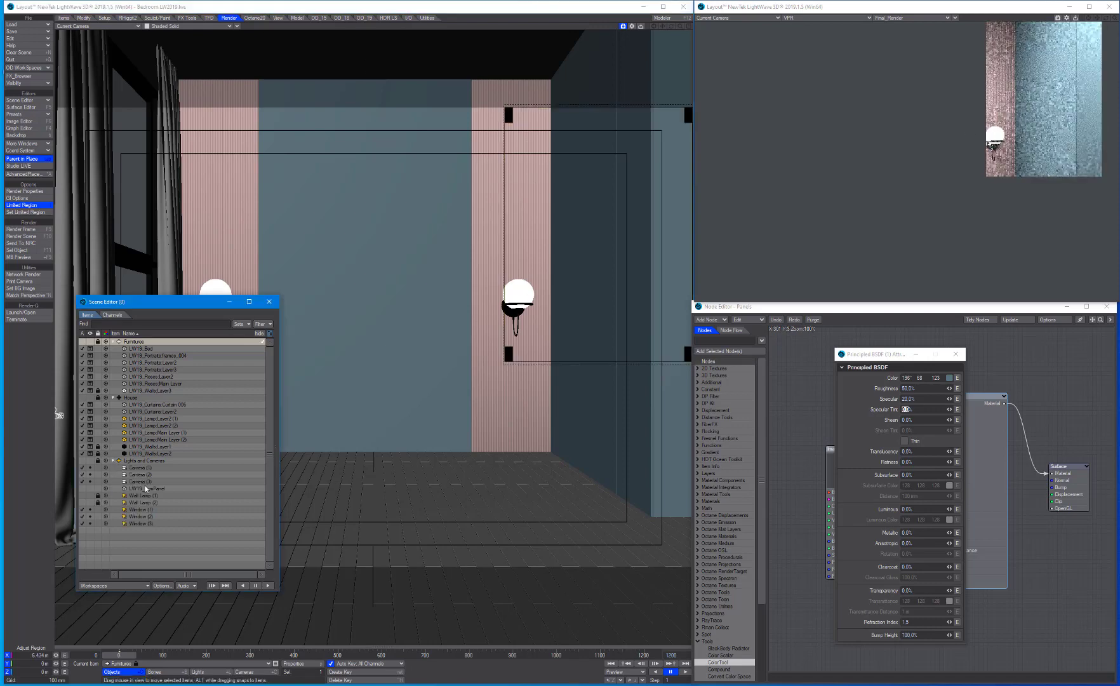
left_click(133, 496)
left_click(134, 502)
left_click(134, 496)
left_click(134, 502)
left_click(98, 501)
left_click(98, 495)
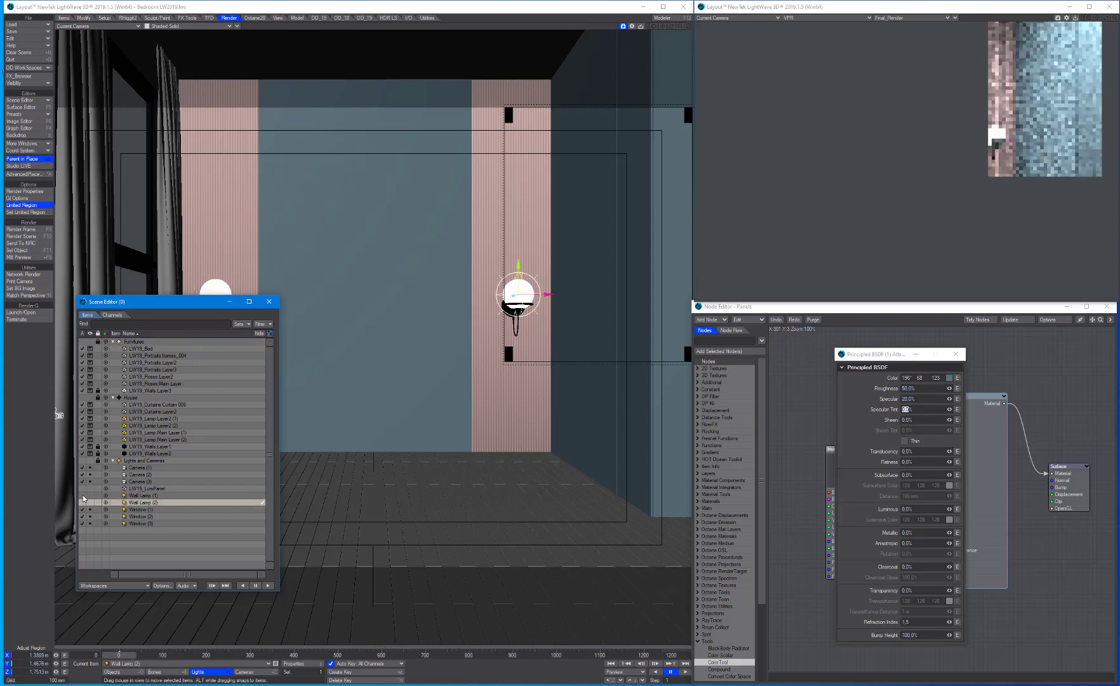
Step: Activate the Wall Lamp (1) and Wall Lamp (2) lights and open the light properties of Wall Lamp (2)
left_click(84, 495)
left_click(83, 502)
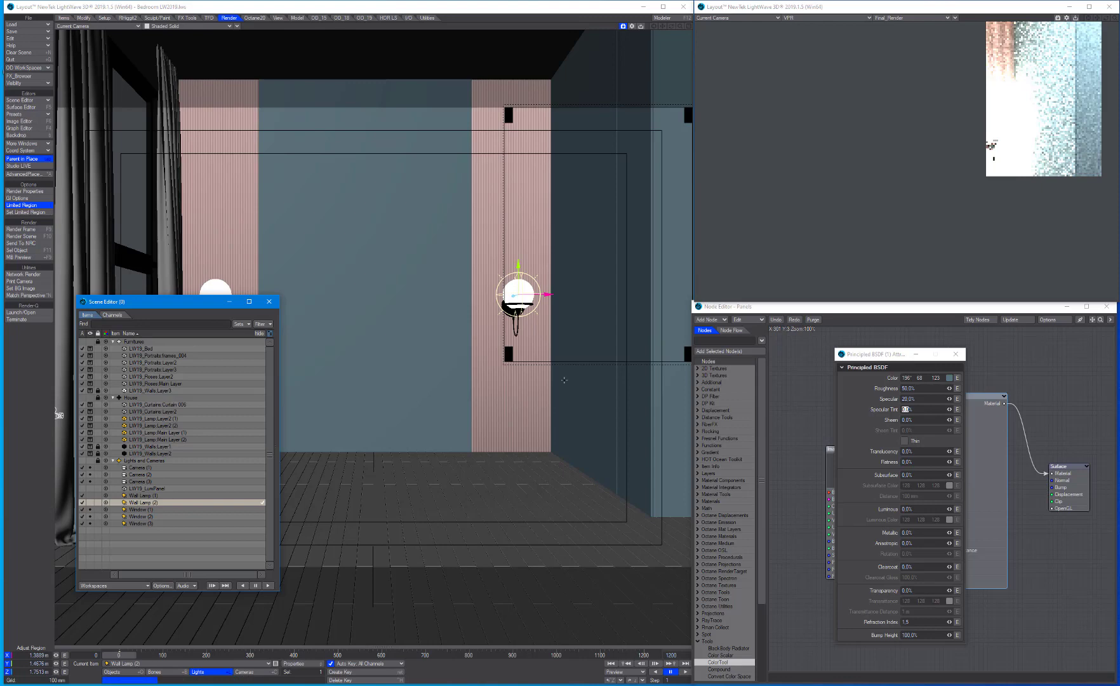
double_click(166, 502)
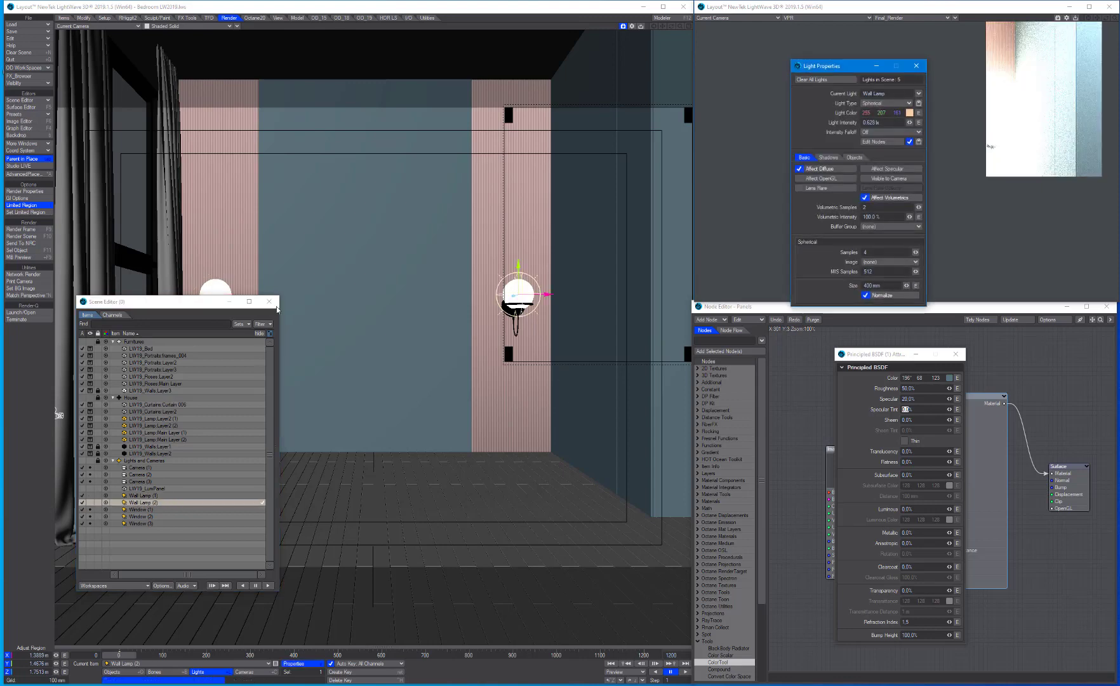
left_click_drag(887, 69, 376, 338)
left_click(955, 354)
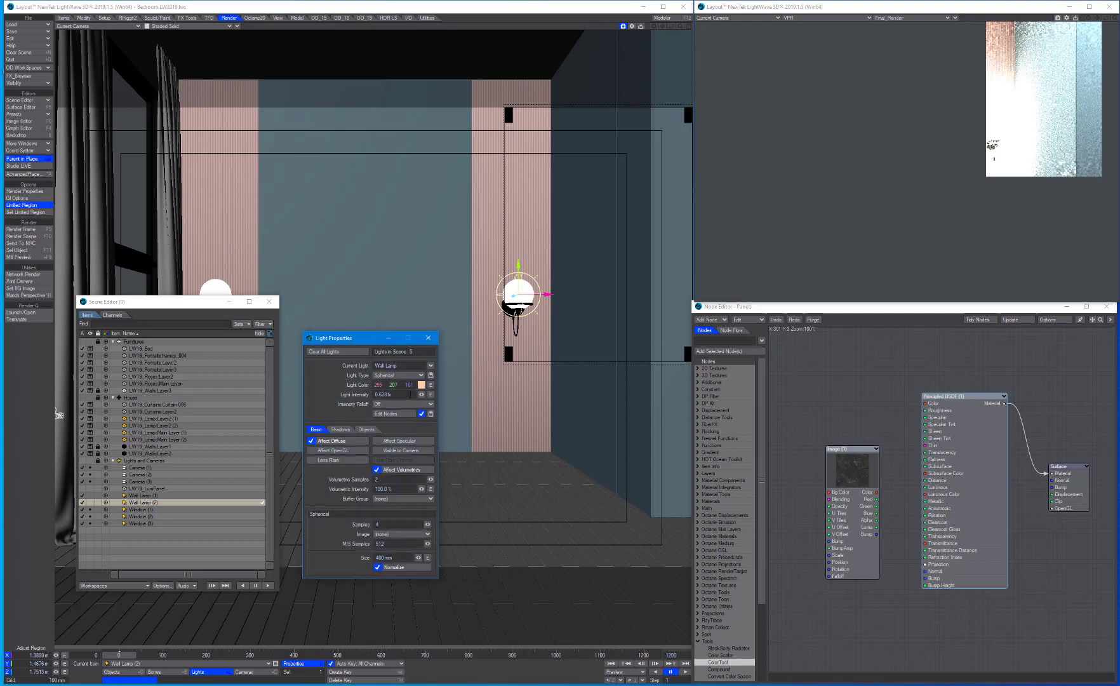
Step: Set Wall Lamp (2)'s intensity falloff to Inv Distance^2 and connect its Light Falloff node's Linear output to Illumination Color
left_click(403, 404)
left_click(399, 416)
left_click(396, 415)
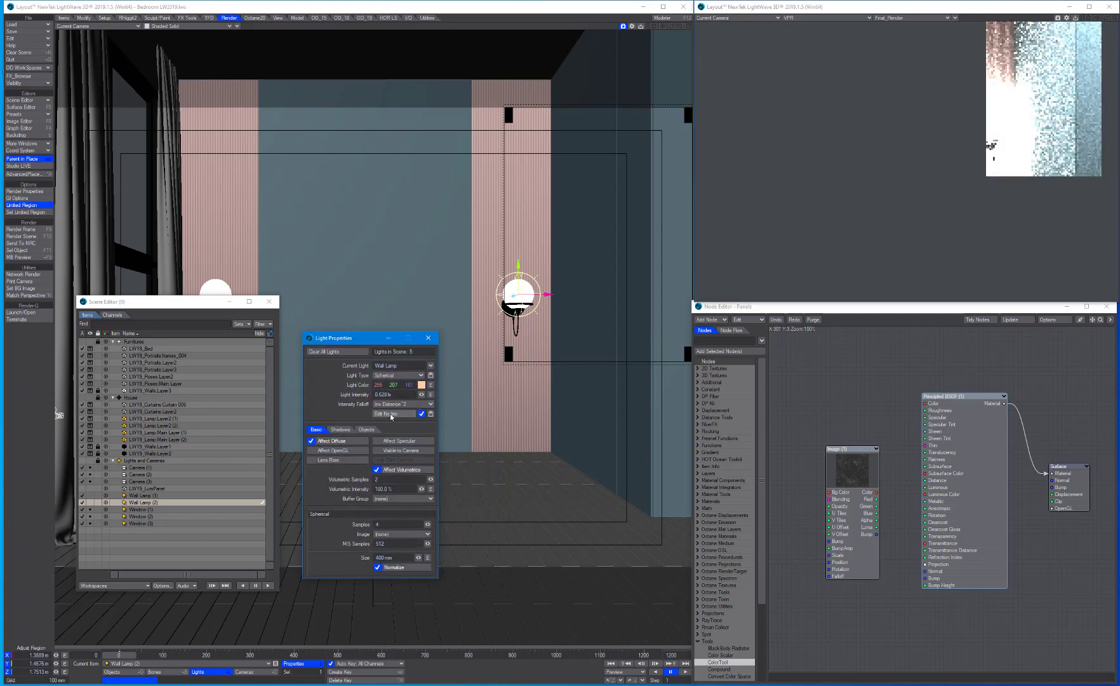
left_click_drag(995, 495, 1077, 503)
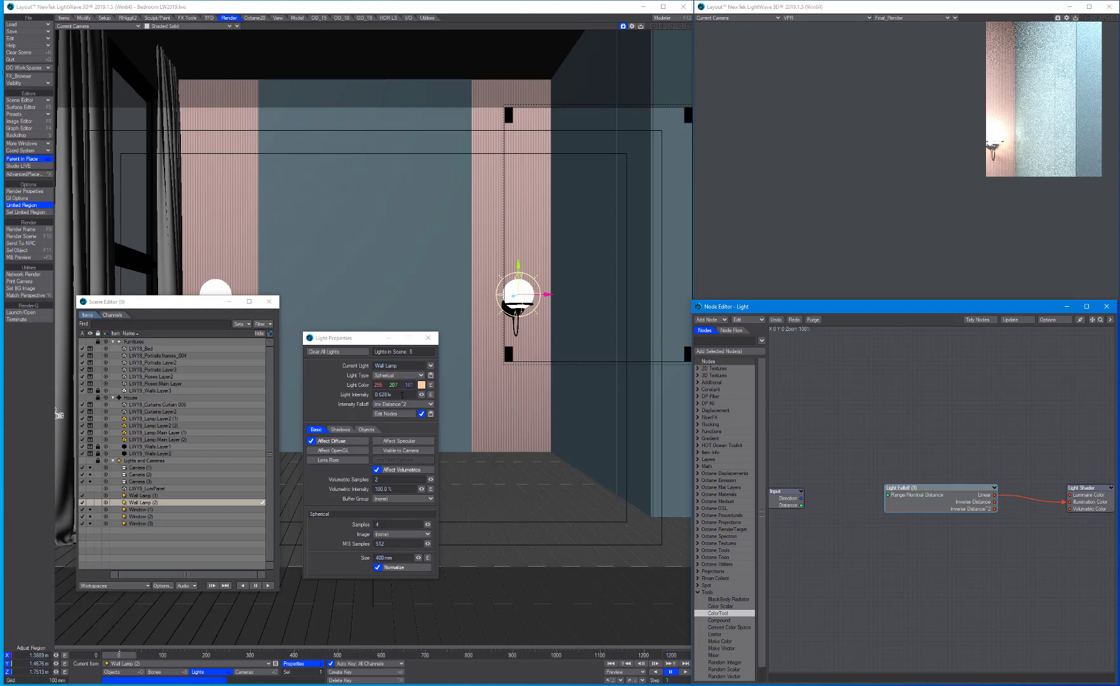
Step: Try a light intensity of 0.2 lx for Wall Lamp (2) and settle on 0.5 lx
left_click(337, 401)
type("0.2")
key("Tab")
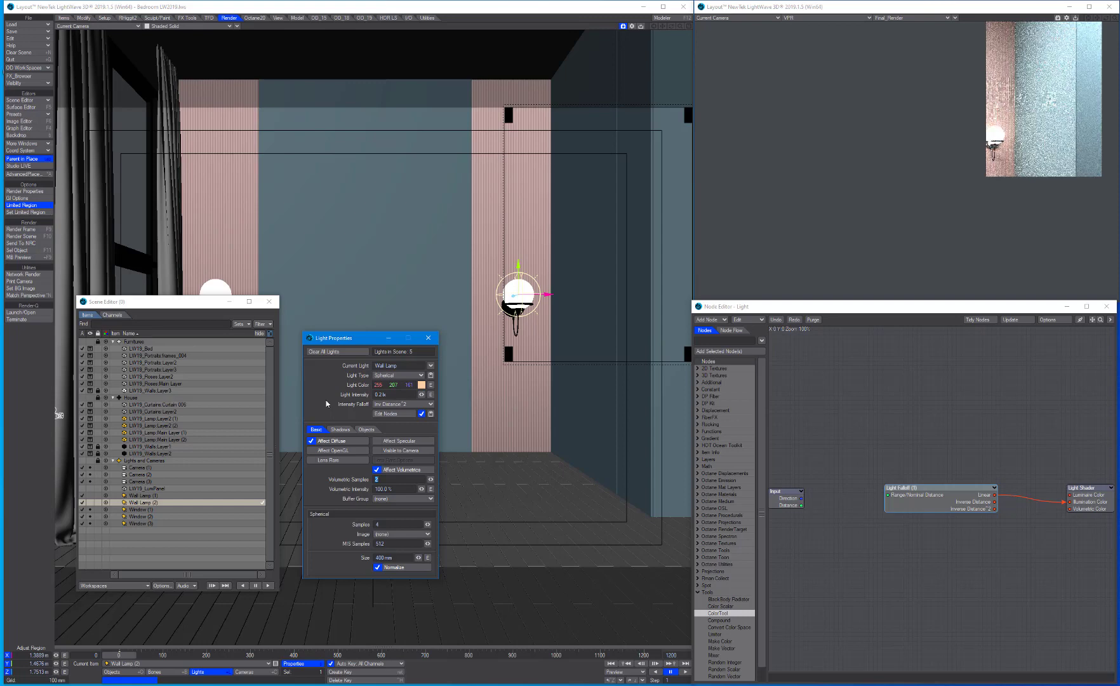
left_click(400, 394)
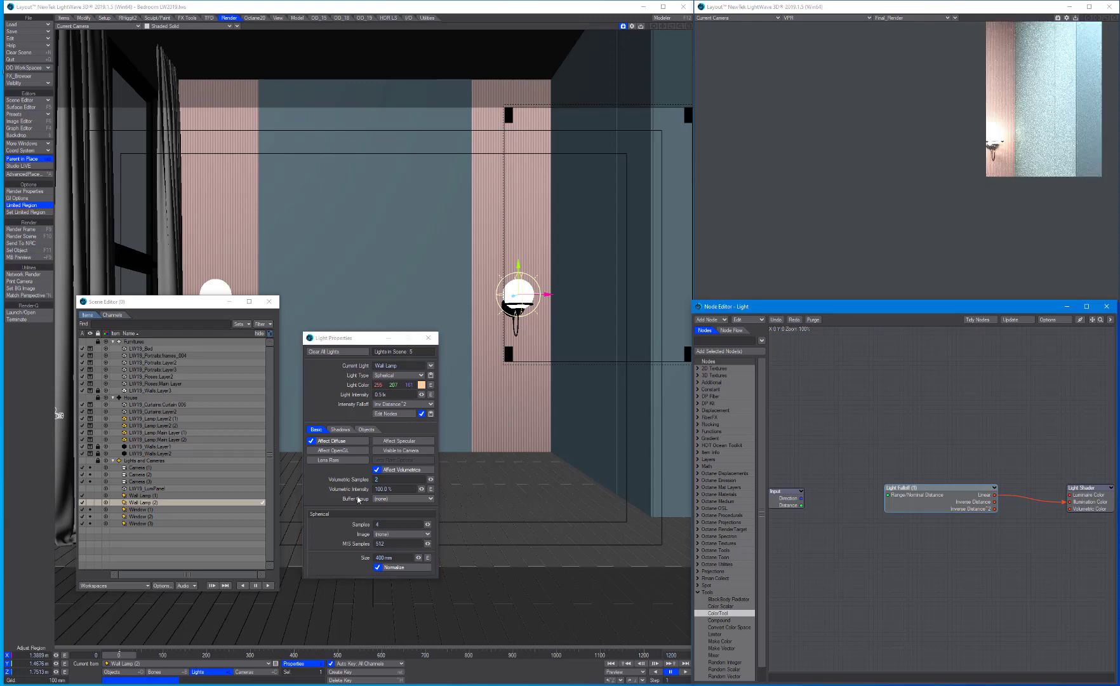
left_click(428, 338)
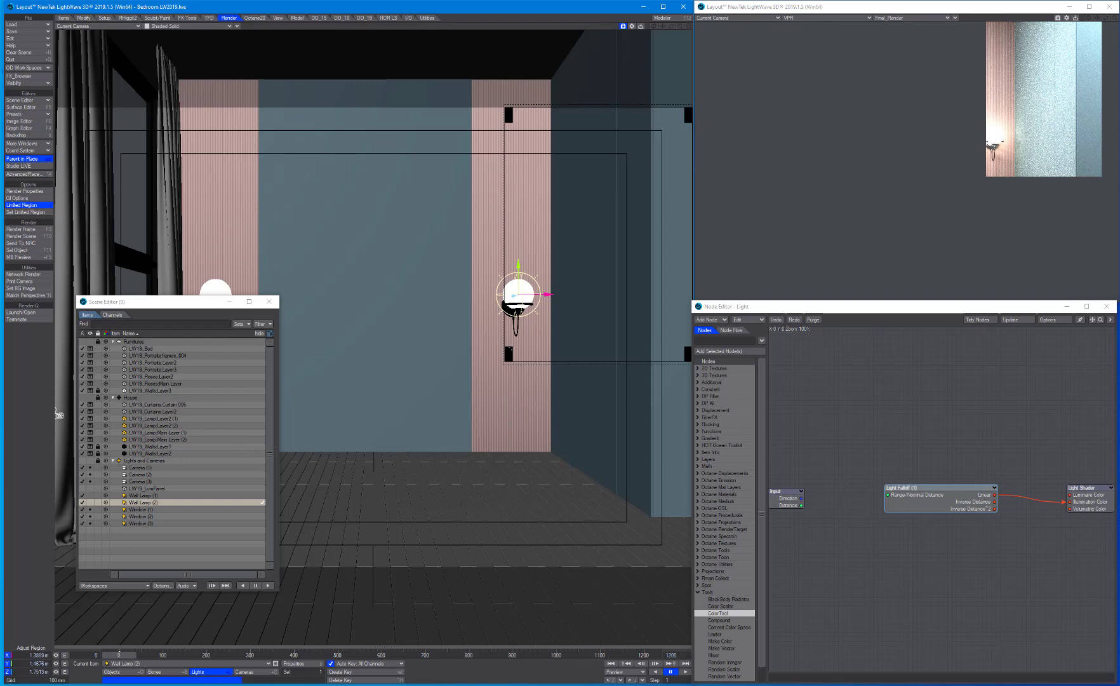
Step: Set the roughness of the Panels surface to 40%
key("F5")
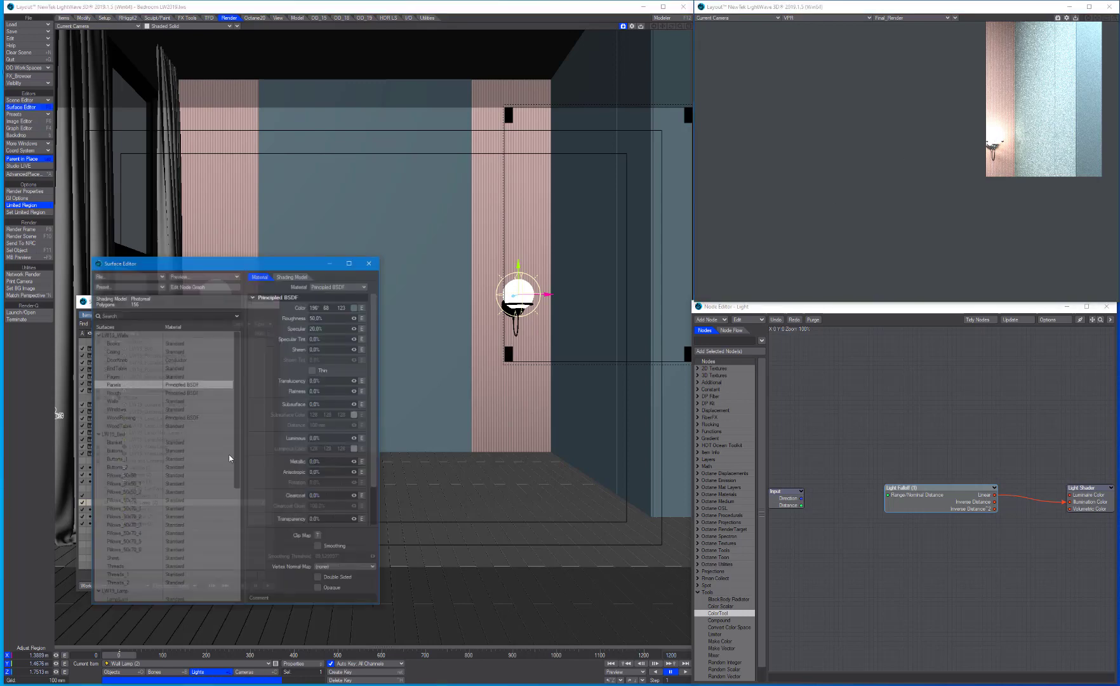
left_click(115, 384)
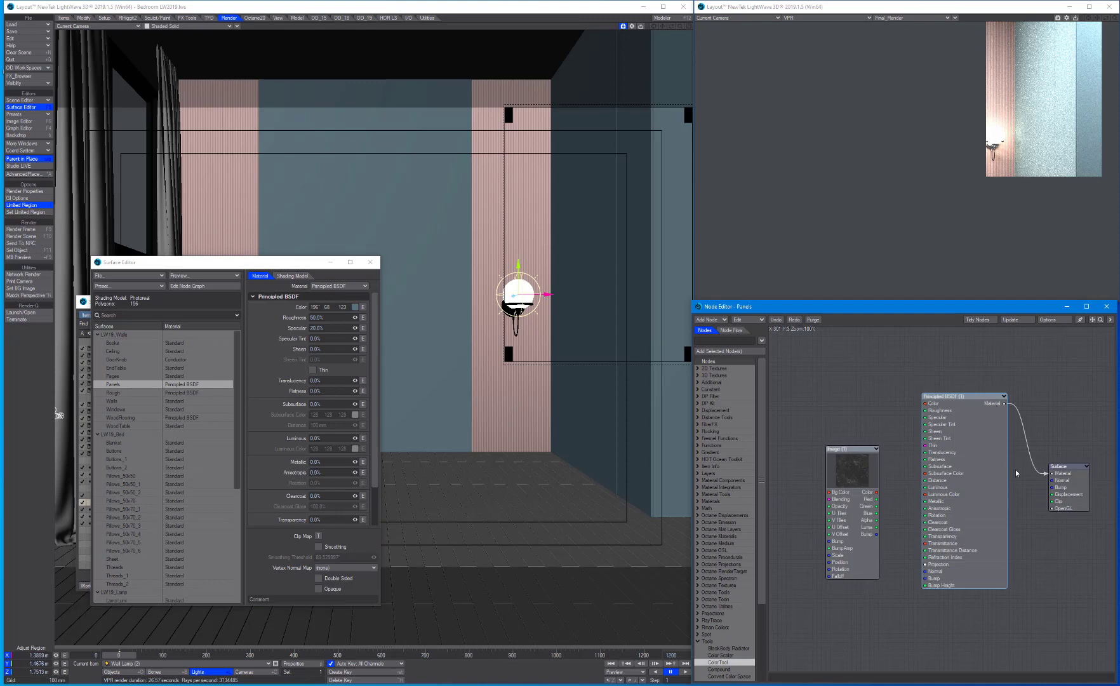
left_click(327, 320)
type("40")
key("Tab")
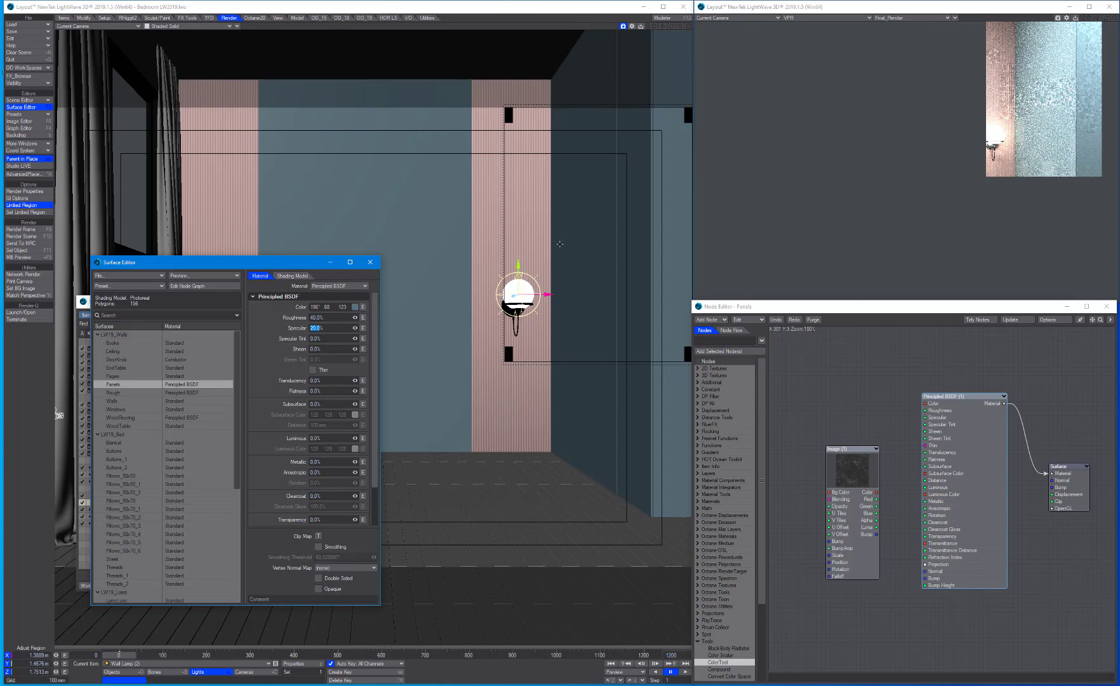
Step: Lower the upper edge of the limited render region to just above the right wall lamp and darken the Panels color
left_click(579, 17)
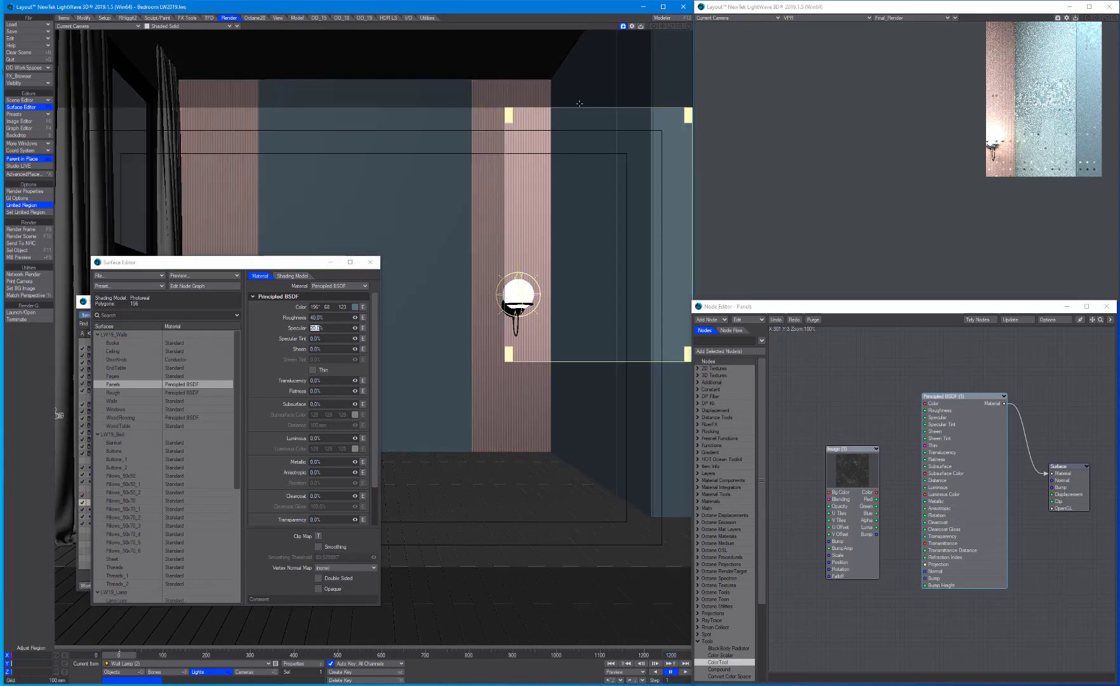
left_click_drag(588, 108, 598, 231)
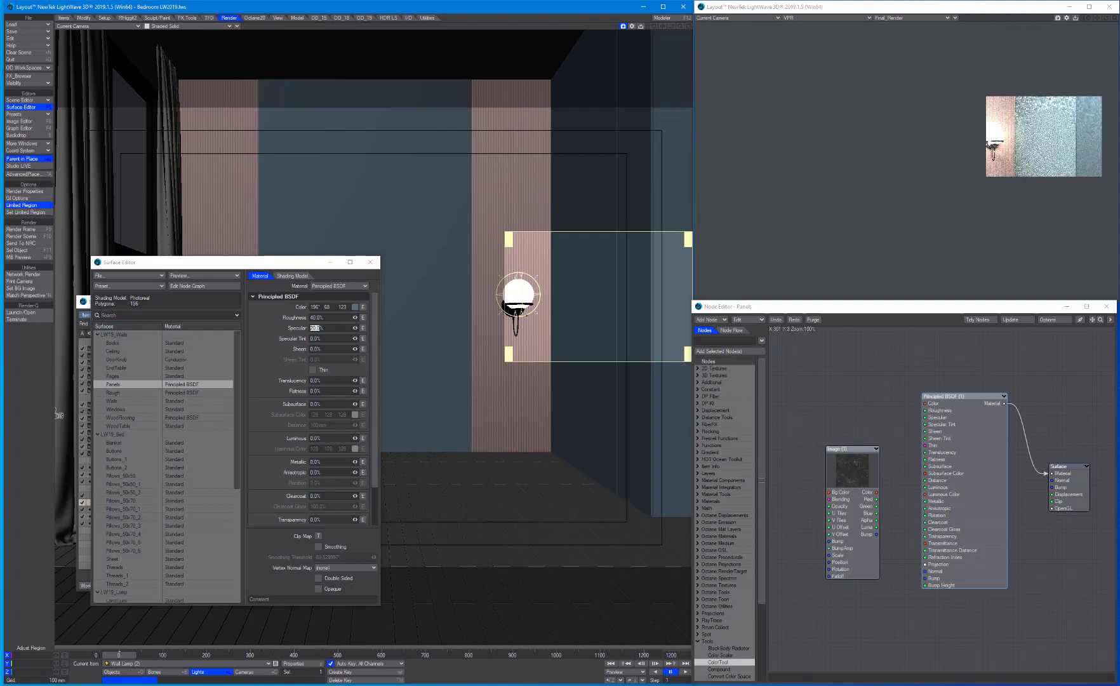
left_click_drag(343, 306, 335, 307)
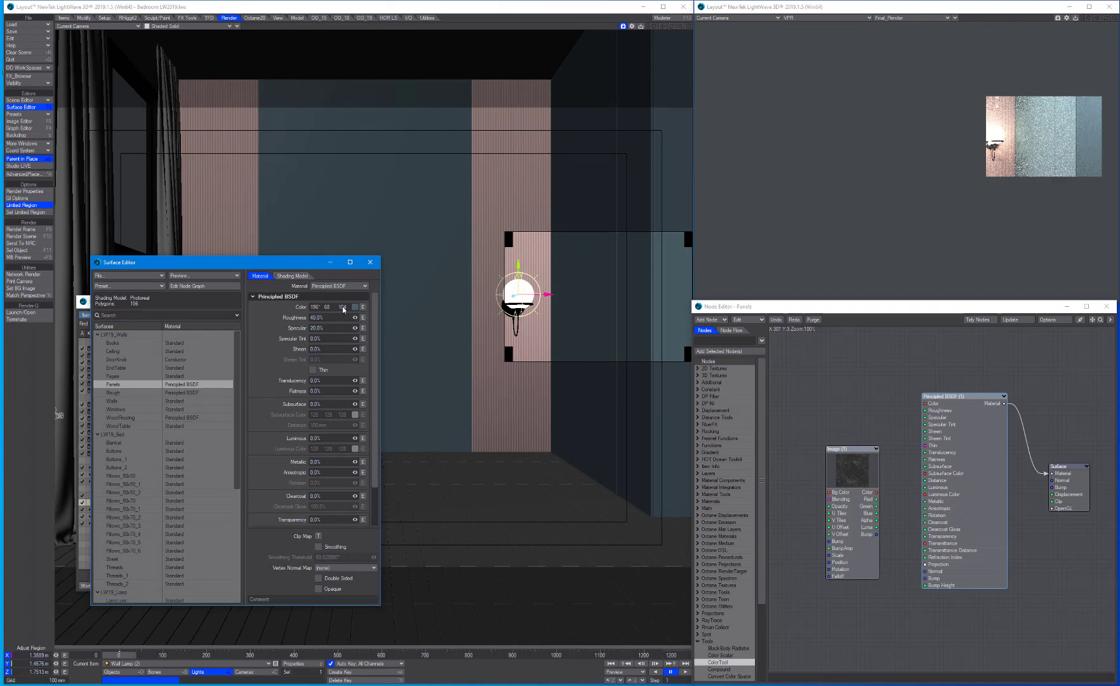
left_click_drag(343, 307, 330, 309)
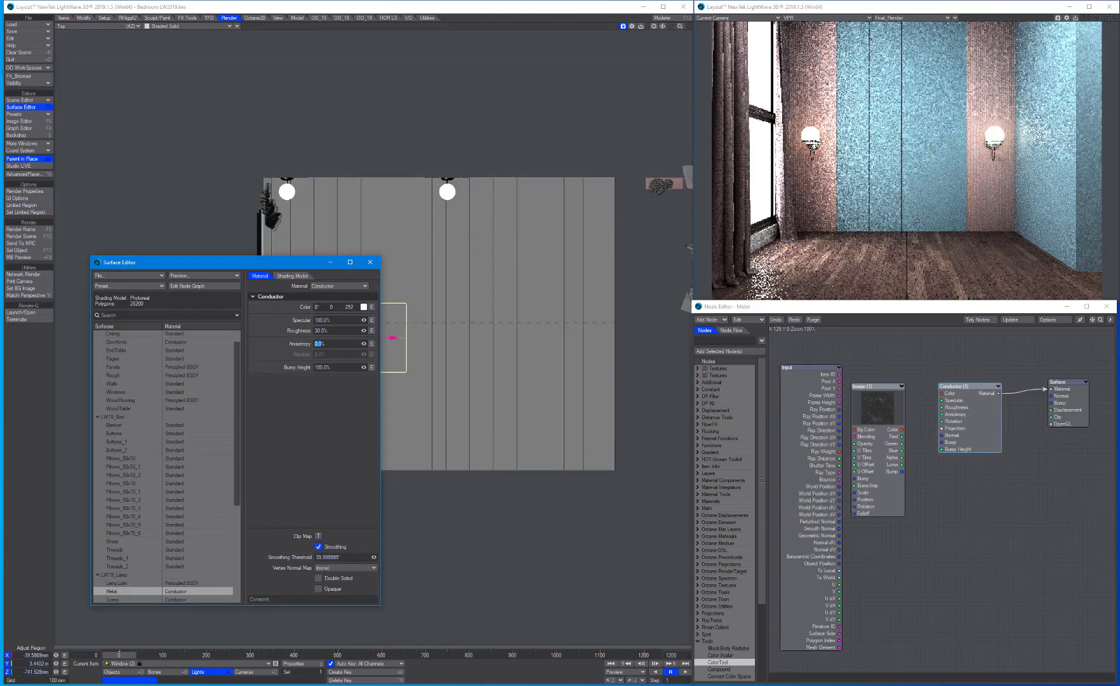
Step: Open the Curtain surface's node graph and gather the Color, Image and Gradient nodes beside the Mixer node
left_click(1106, 306)
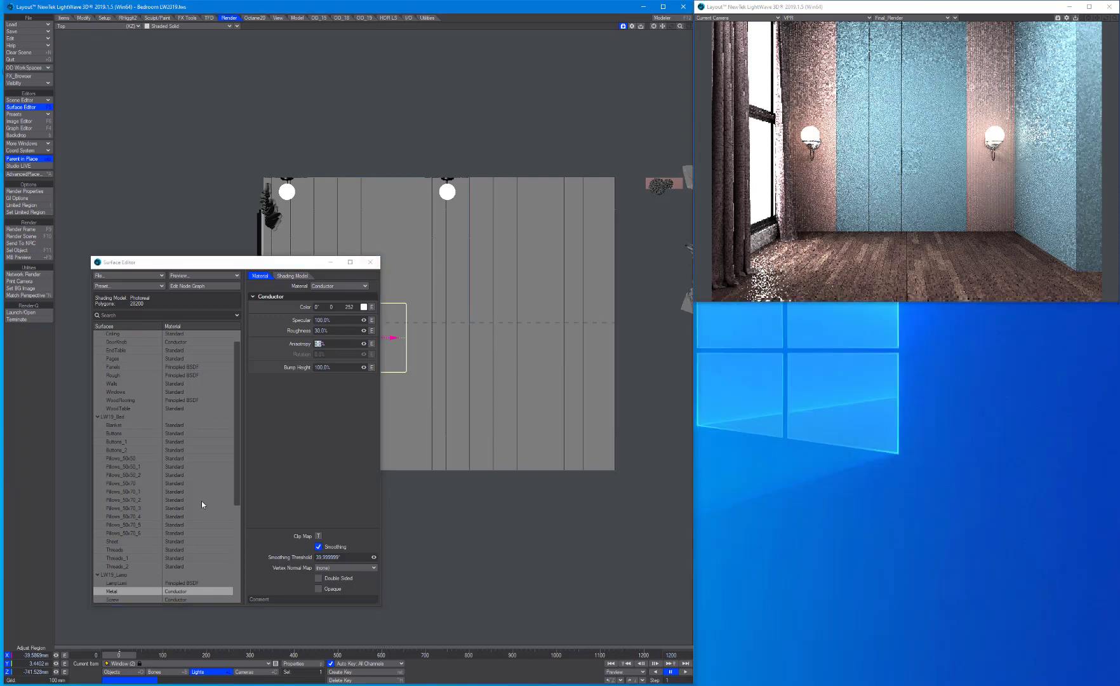
scroll(163, 527, "down", 2)
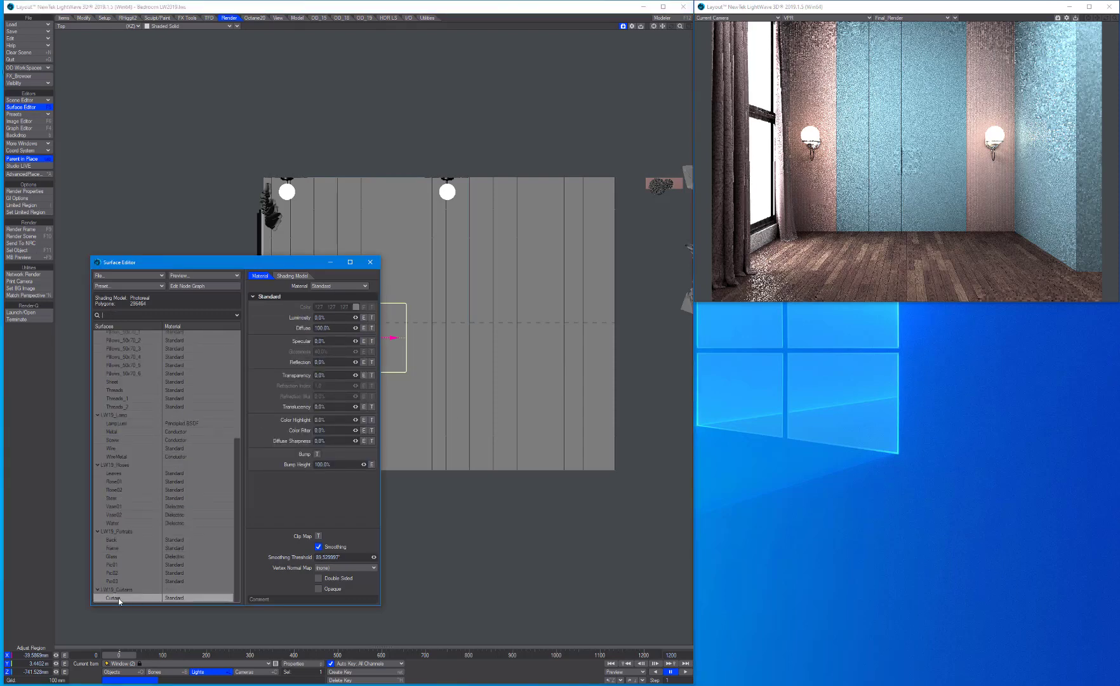
double_click(118, 598)
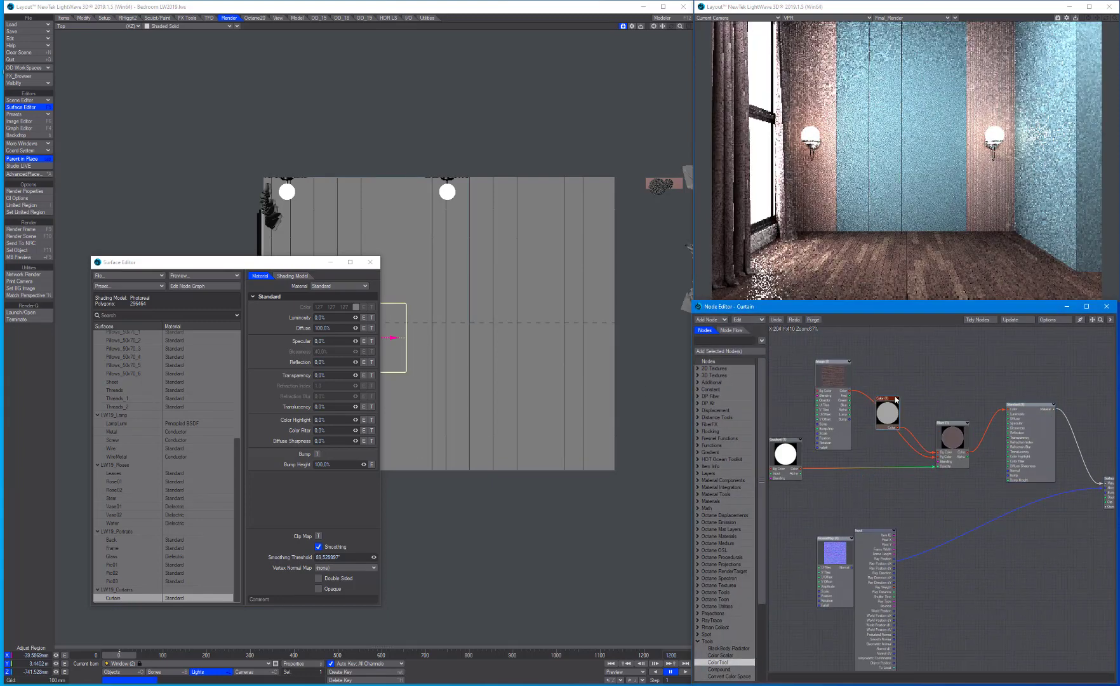
left_click_drag(891, 418, 845, 340)
left_click(849, 361)
left_click_drag(787, 455, 870, 455)
left_click_drag(991, 540, 883, 524, "alt")
left_click_drag(931, 398, 927, 358)
left_click_drag(939, 508, 1046, 568, "alt")
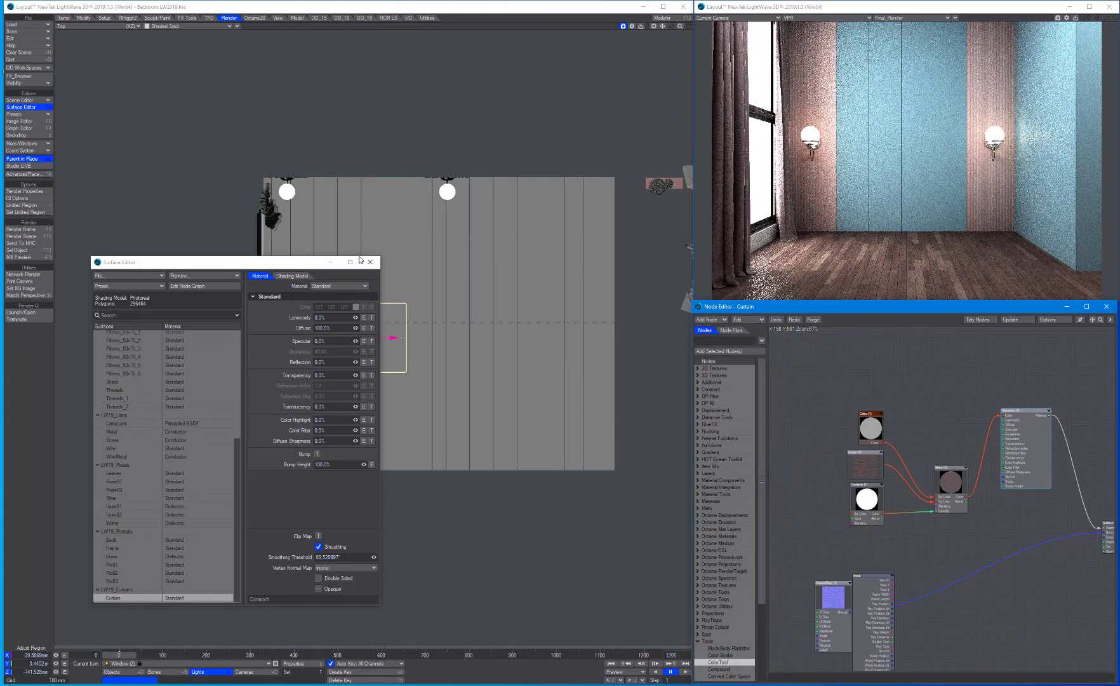
Step: In the camera view, enable a limited render region and fit it around the left curtain
left_click(371, 261)
key("6")
key("l")
left_click_drag(602, 319, 120, 533)
left_click_drag(119, 181, 124, 115)
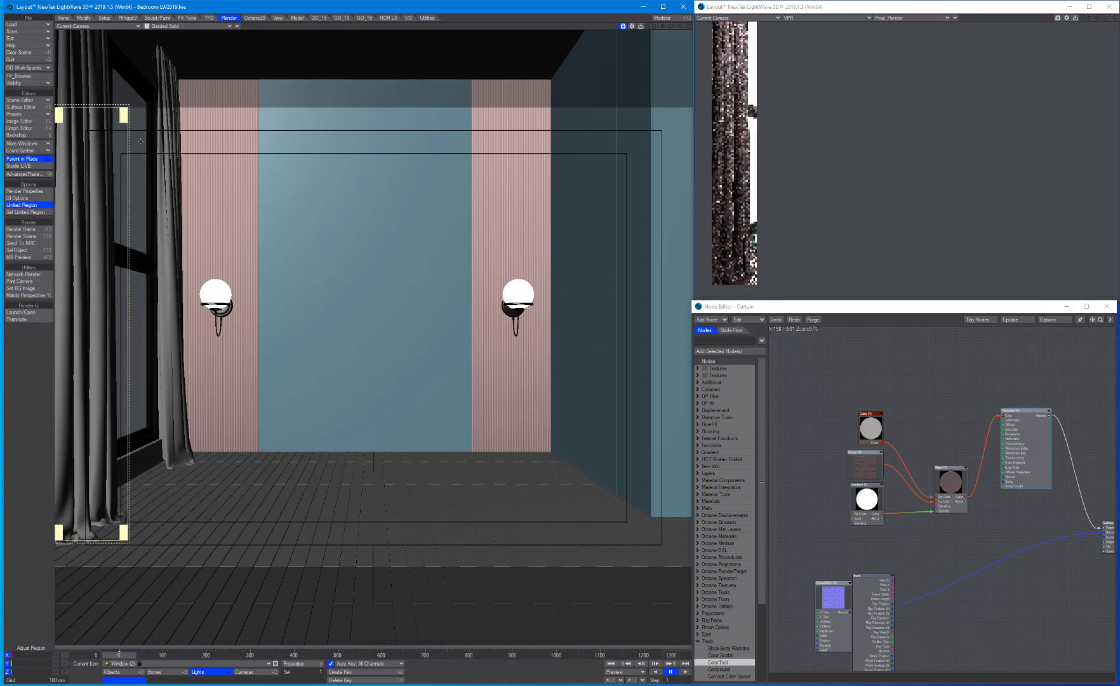
Step: Remove the Input node from the Curtain graph and place the NormalMap node beside the Surface node
left_click_drag(983, 606, 949, 559, "alt")
right_click(913, 559)
left_click_drag(885, 521, 793, 442)
left_click_drag(857, 535, 1023, 506)
left_click_drag(1023, 507, 990, 500, "alt")
left_click(924, 499)
left_click_drag(941, 420, 932, 488)
Step: Replace the Curtain's Standard node with a Principled BSDF node fed by the Mixer color and wired to the Surface material
right_click(950, 540)
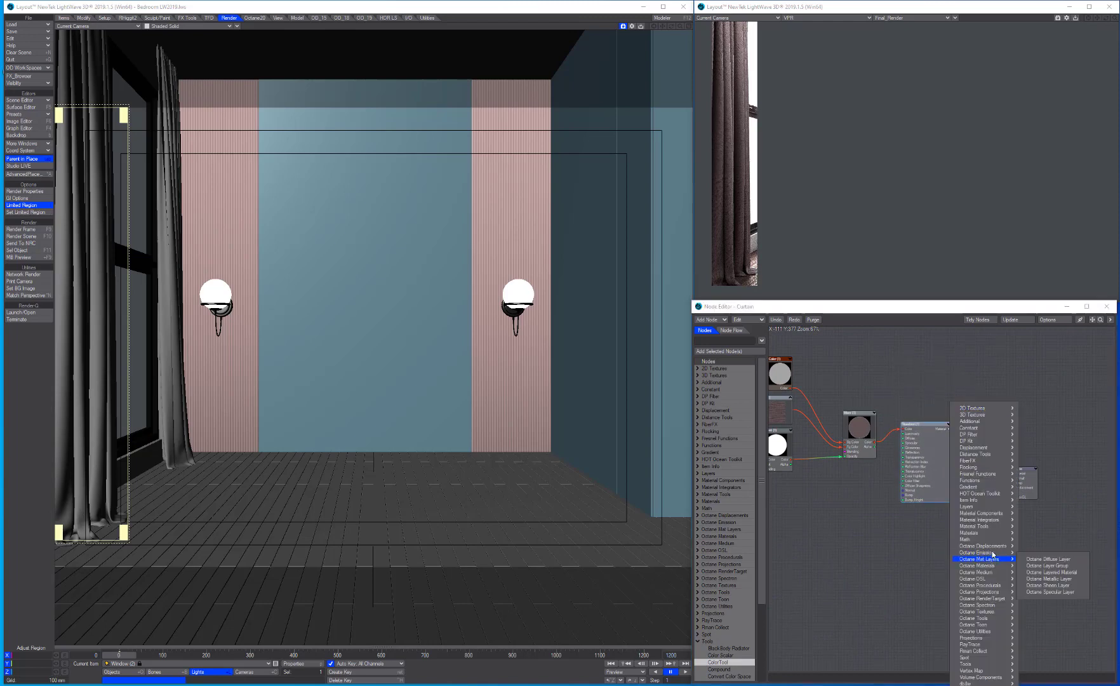
mouse_move(972, 532)
left_click(1035, 550)
left_click_drag(887, 510, 1012, 473)
left_click(931, 484)
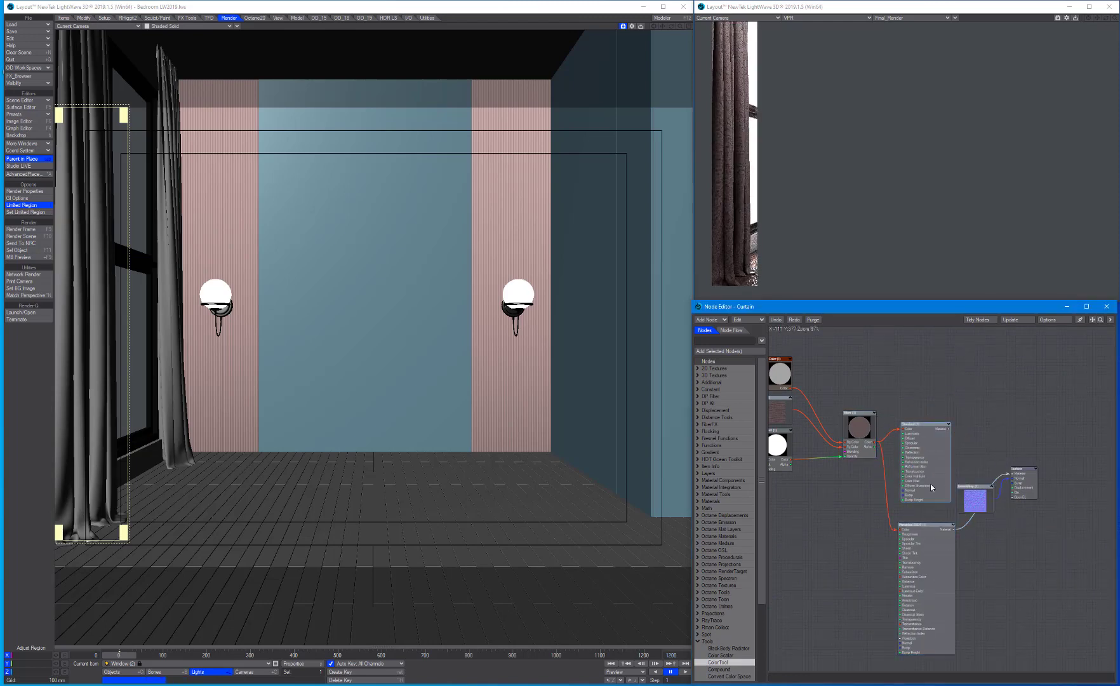
Step: Set the Curtain's Principled BSDF specular to 0% and sheen to 500%
double_click(924, 525)
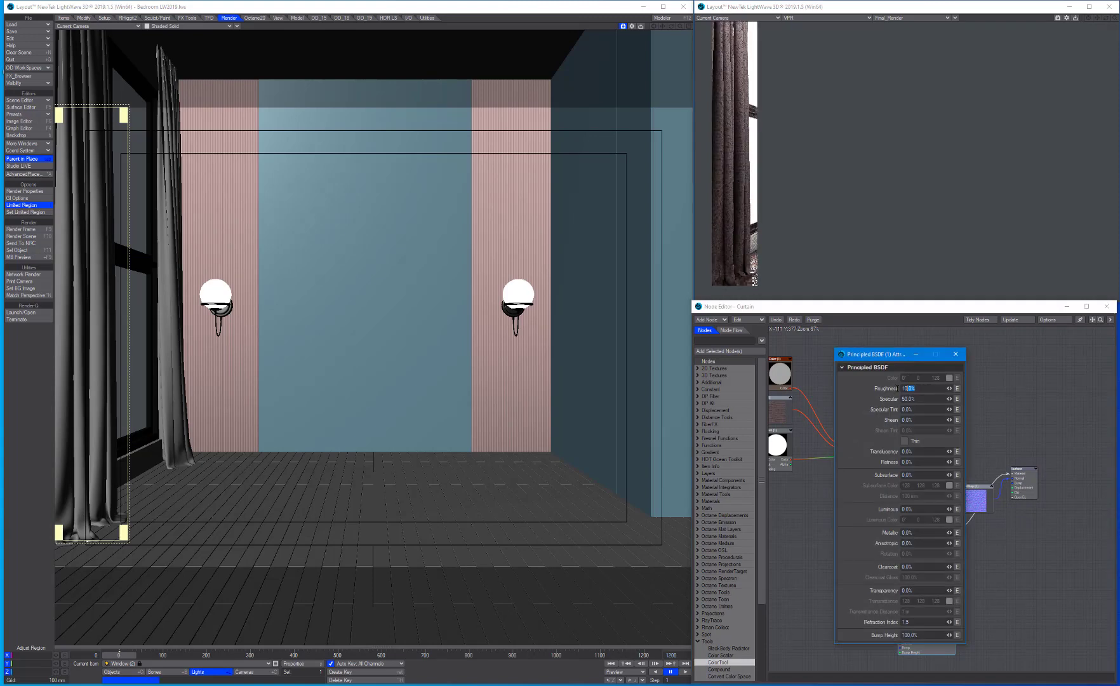
key("Tab")
type("0")
key("Tab")
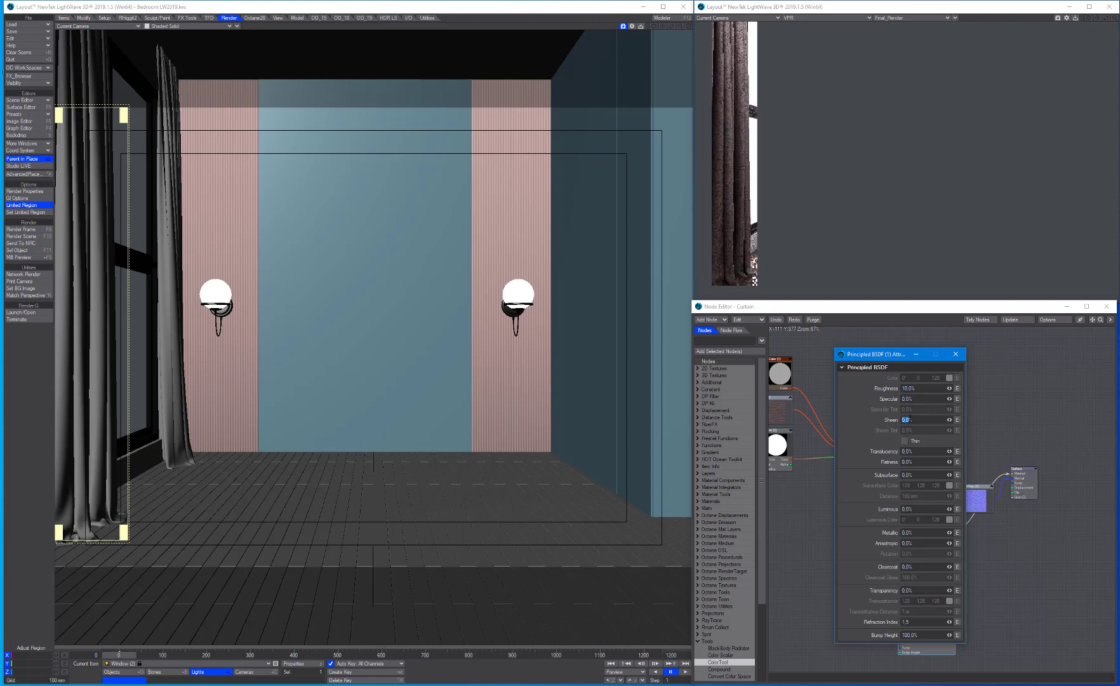
type("500")
key("Tab")
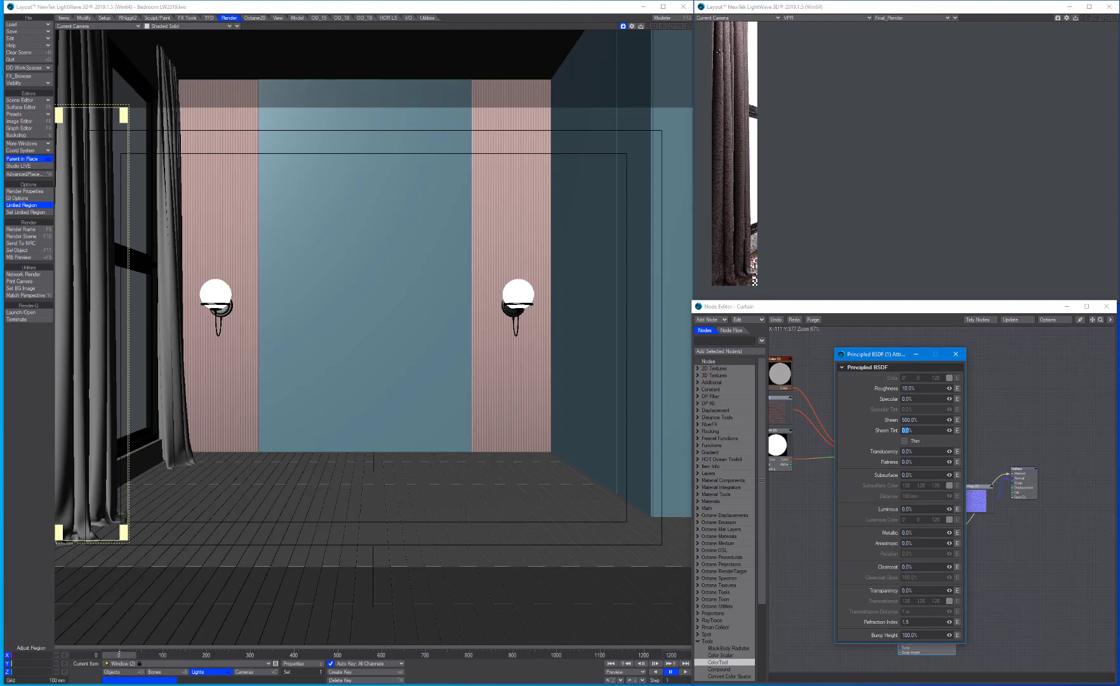
left_click(956, 355)
Step: Check the blending settings of the Curtain's Mixer node
left_click_drag(862, 446, 854, 451)
double_click(853, 452)
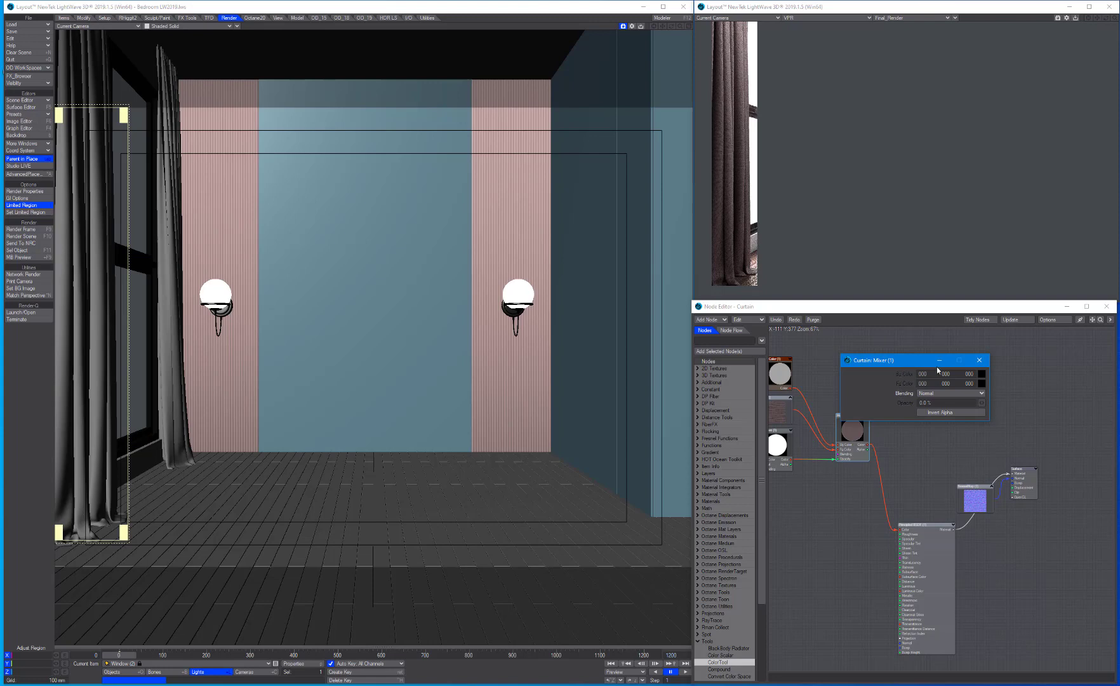
left_click(980, 360)
Step: Set the Image node apart and delete the Color, Gradient and Mixer nodes from the Curtain graph
left_click_drag(865, 456, 928, 442)
left_click(830, 400)
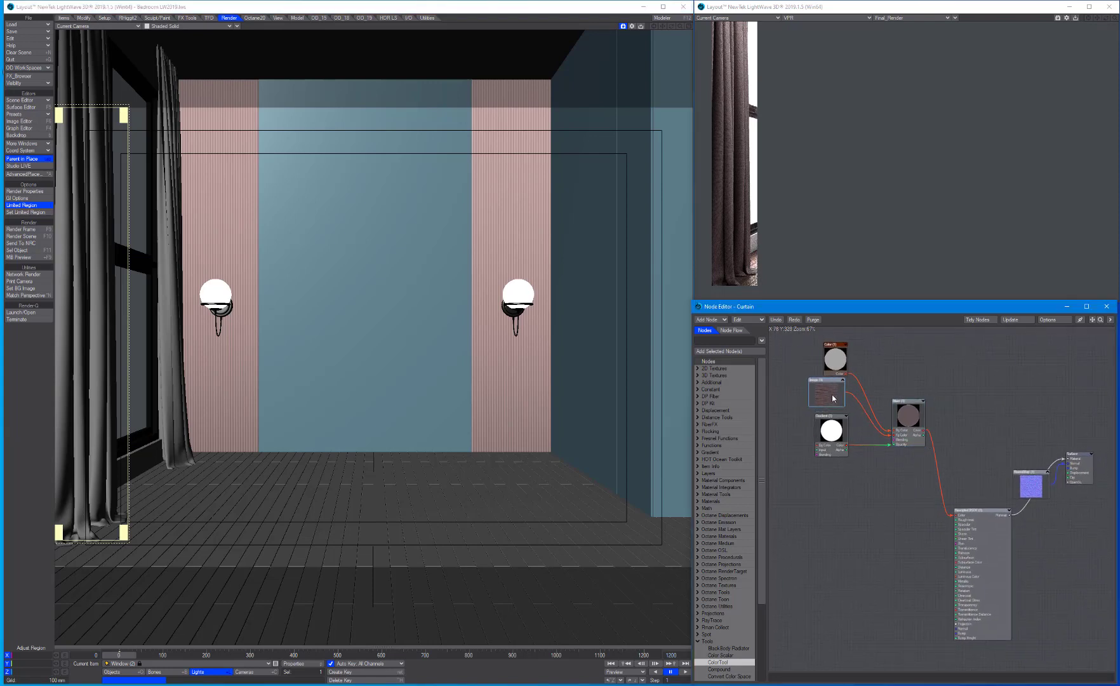
left_click_drag(826, 400, 859, 505)
left_click_drag(799, 342, 927, 452)
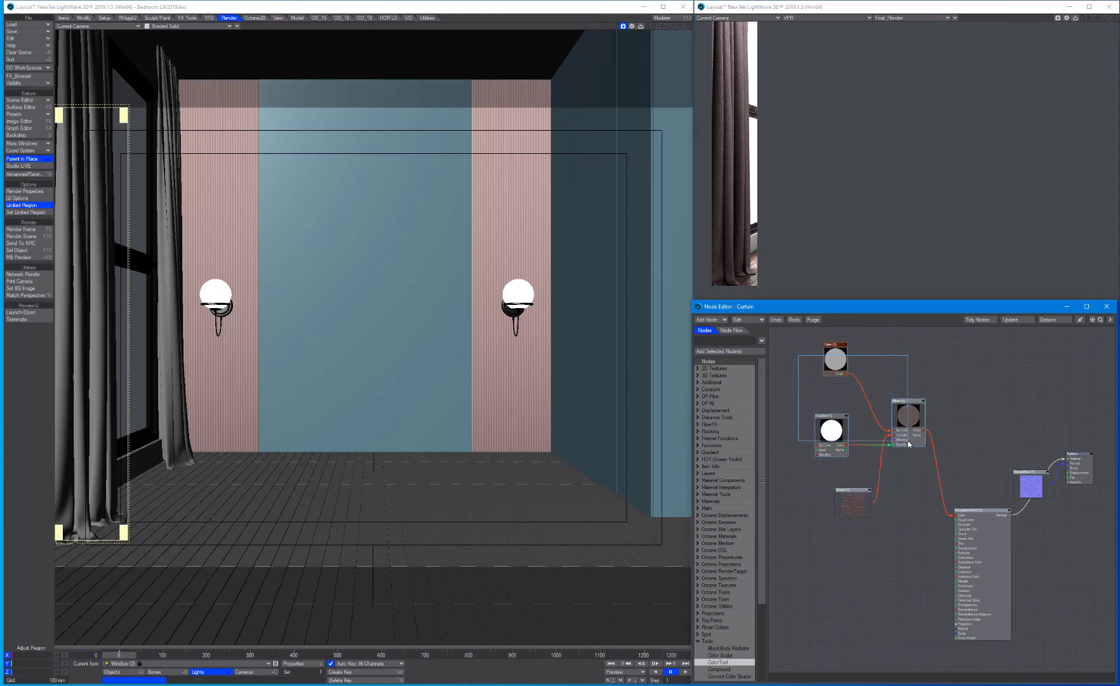
key("Delete")
Step: Add a ColorTool node and wire the Image node through it into the Principled BSDF color
left_click_drag(859, 497, 856, 523)
right_click(904, 512)
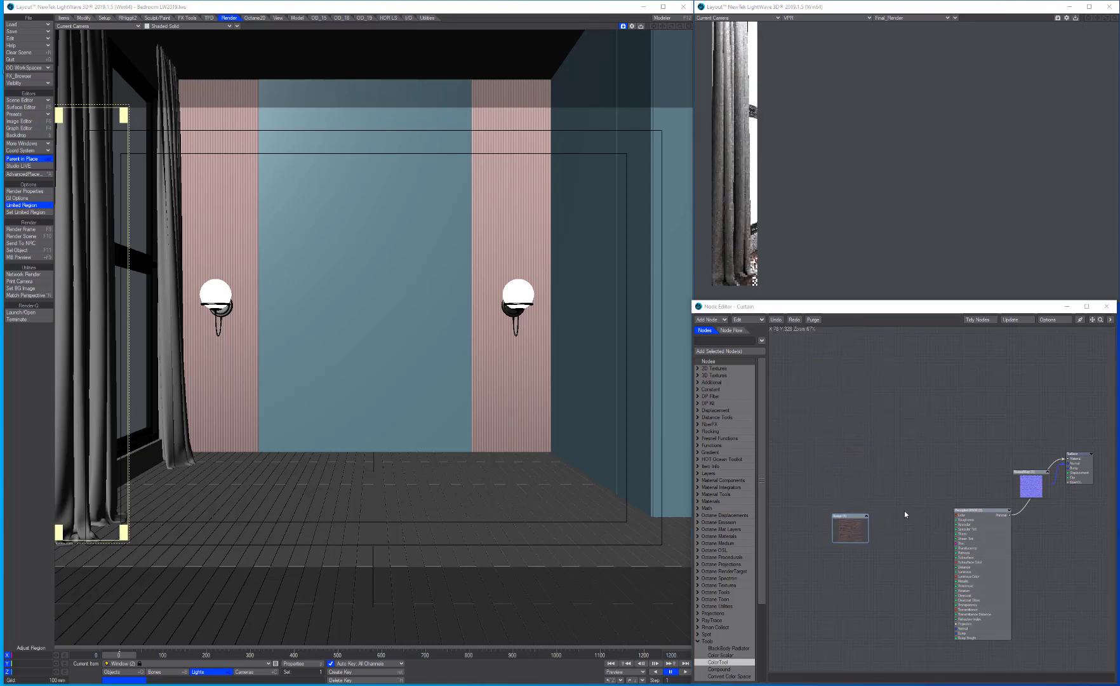
mouse_move(900, 667)
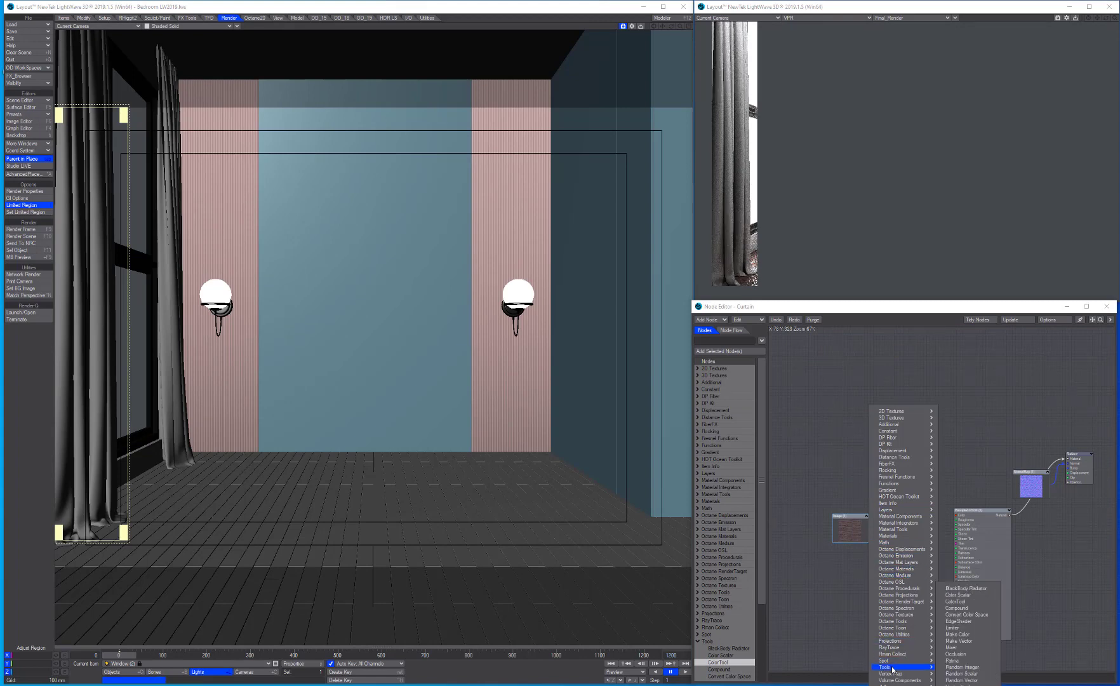
left_click(958, 602)
left_click_drag(938, 495, 957, 516)
left_click_drag(869, 528, 918, 503)
Step: Collapse the Principled BSDF node and line up the Curtain nodes in front of the Surface node
left_click(927, 487)
left_click(1009, 510)
left_click_drag(990, 511, 1018, 473)
left_click(996, 496)
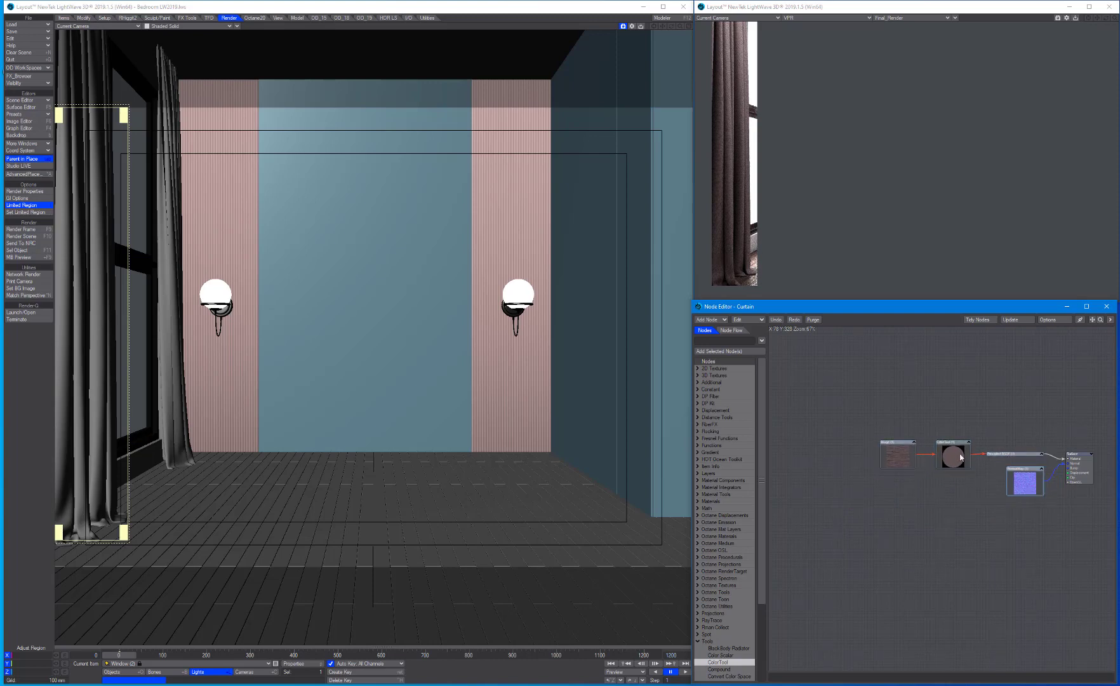
Step: Add a constant Color node to the Curtain graph and wire it into the Image node's background color
right_click(858, 463)
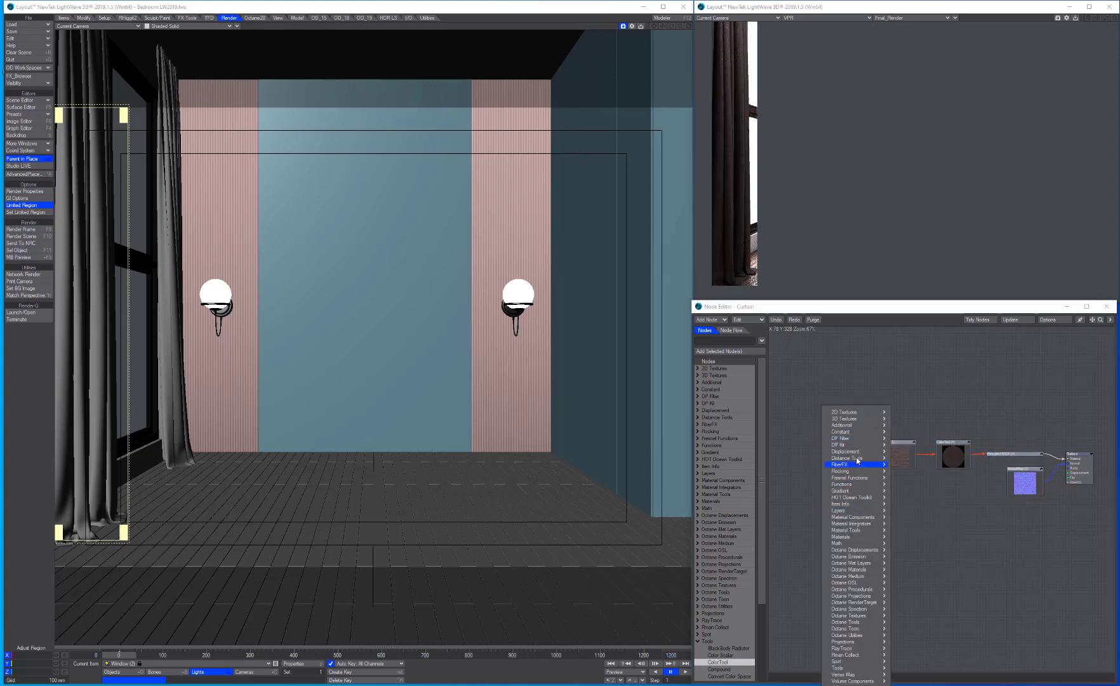
mouse_move(854, 431)
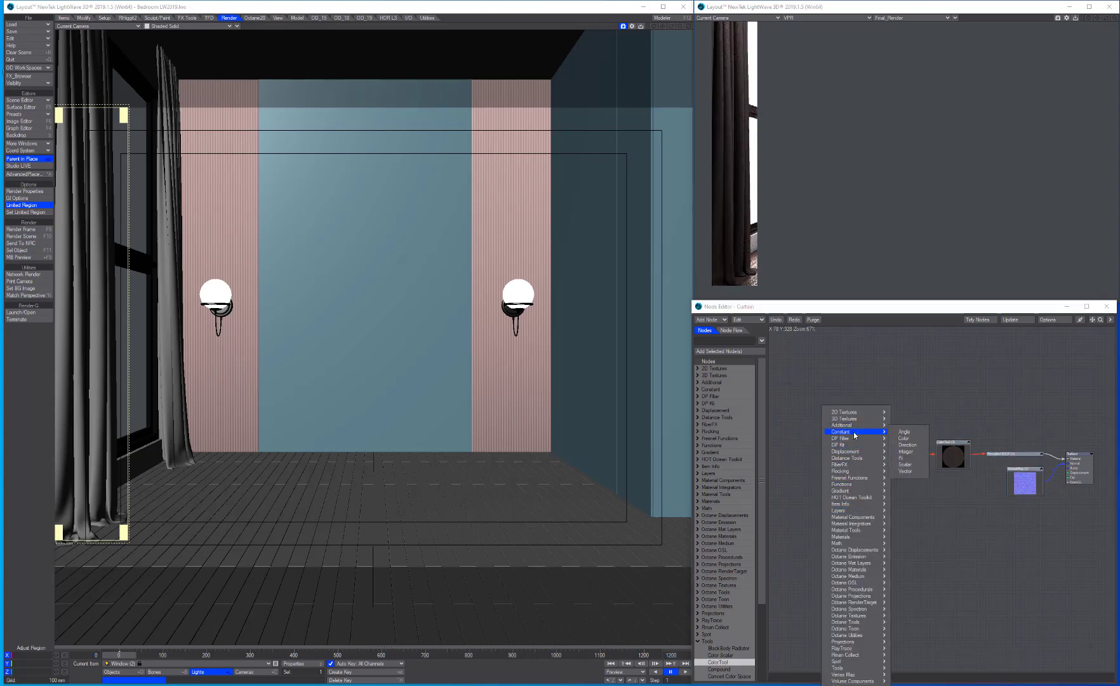
left_click(912, 437)
left_click_drag(936, 499, 859, 450)
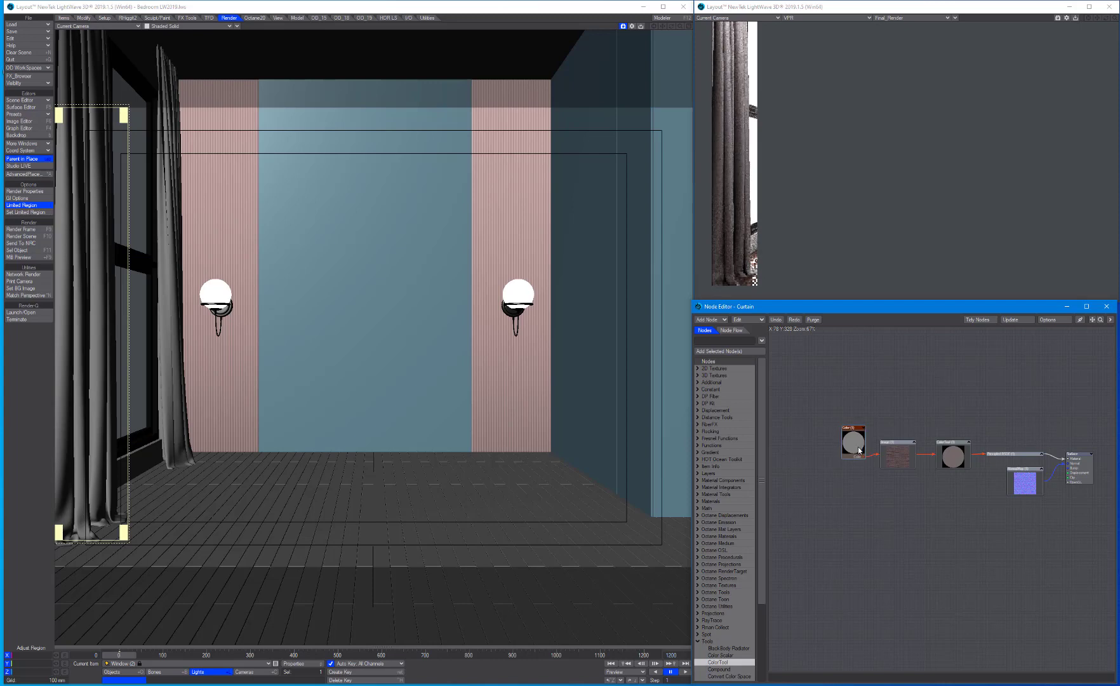
Step: Set the Color node to white (255, 255, 255) and line it up with the Image node
double_click(852, 440)
left_click(972, 374)
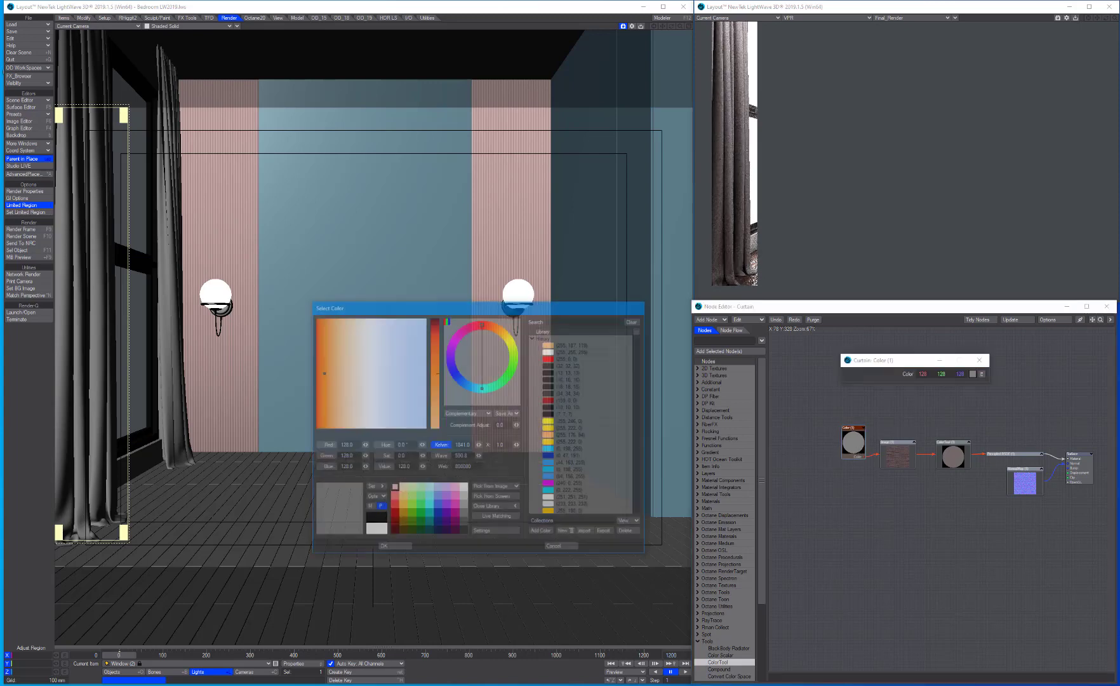
left_click(384, 445)
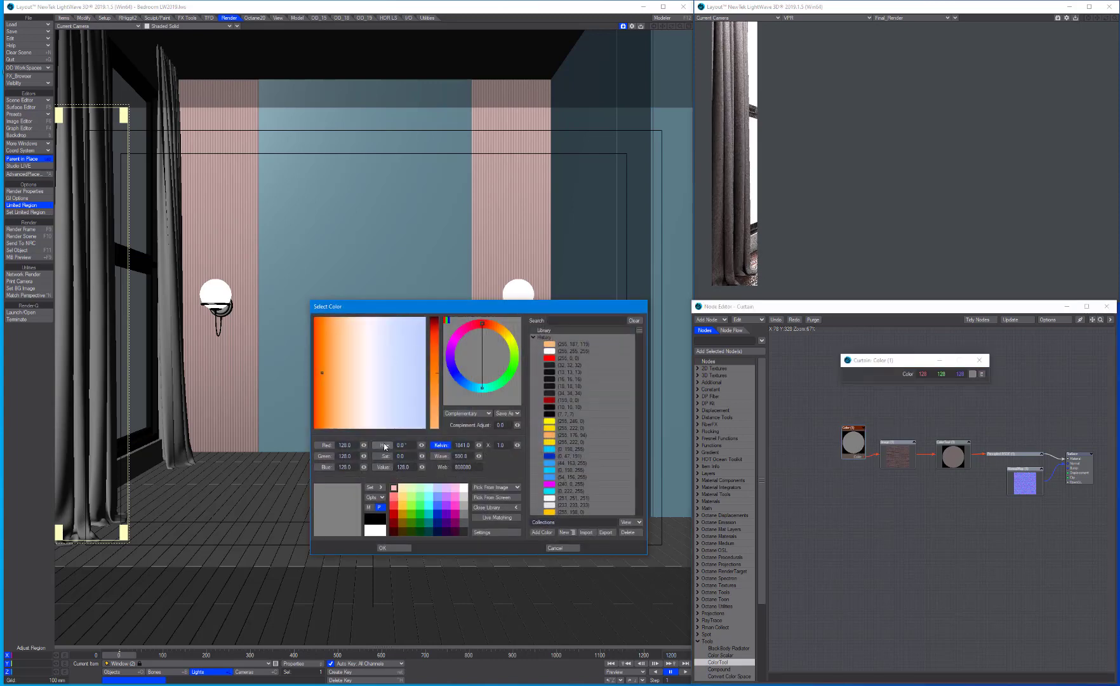
left_click(398, 546)
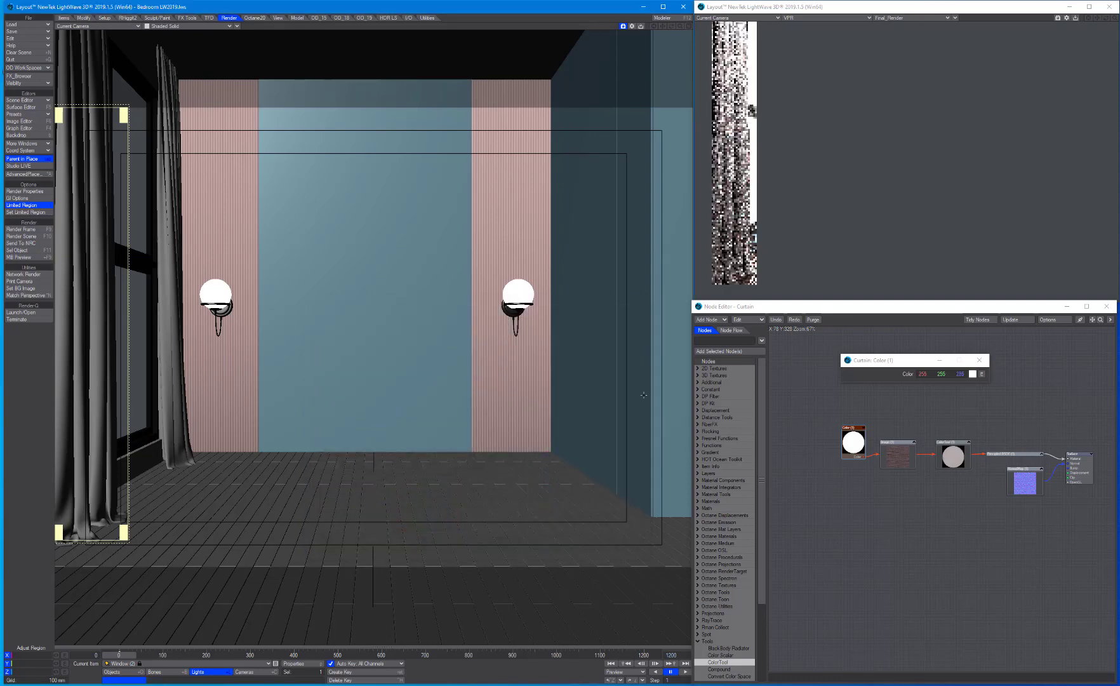
left_click(980, 360)
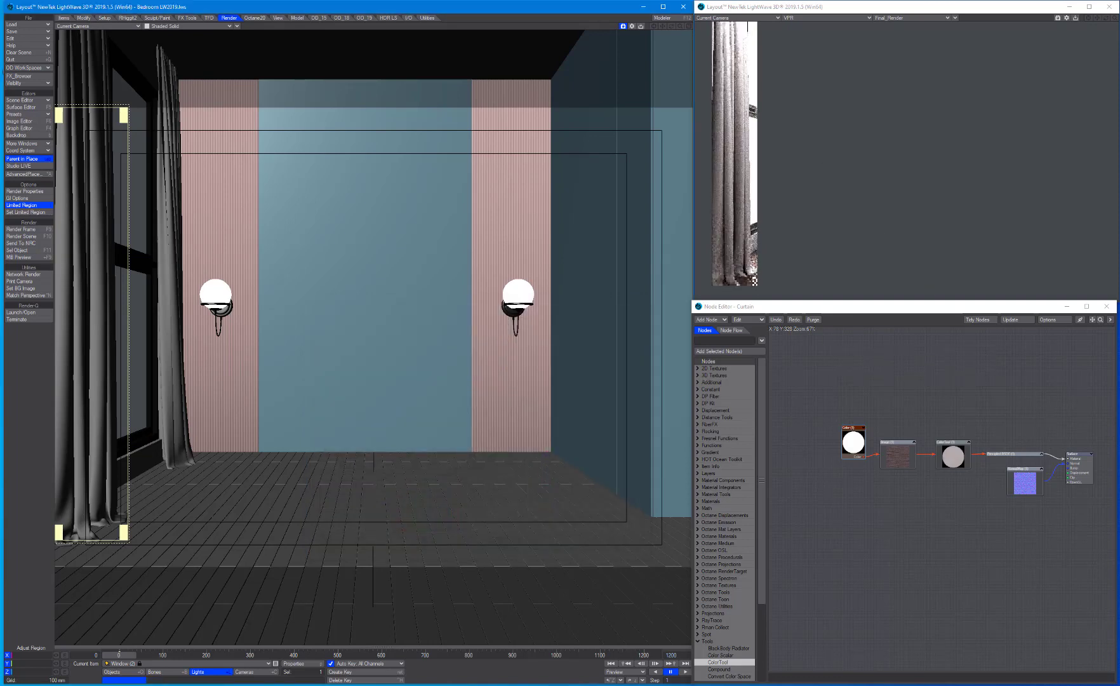
left_click_drag(864, 430, 864, 444)
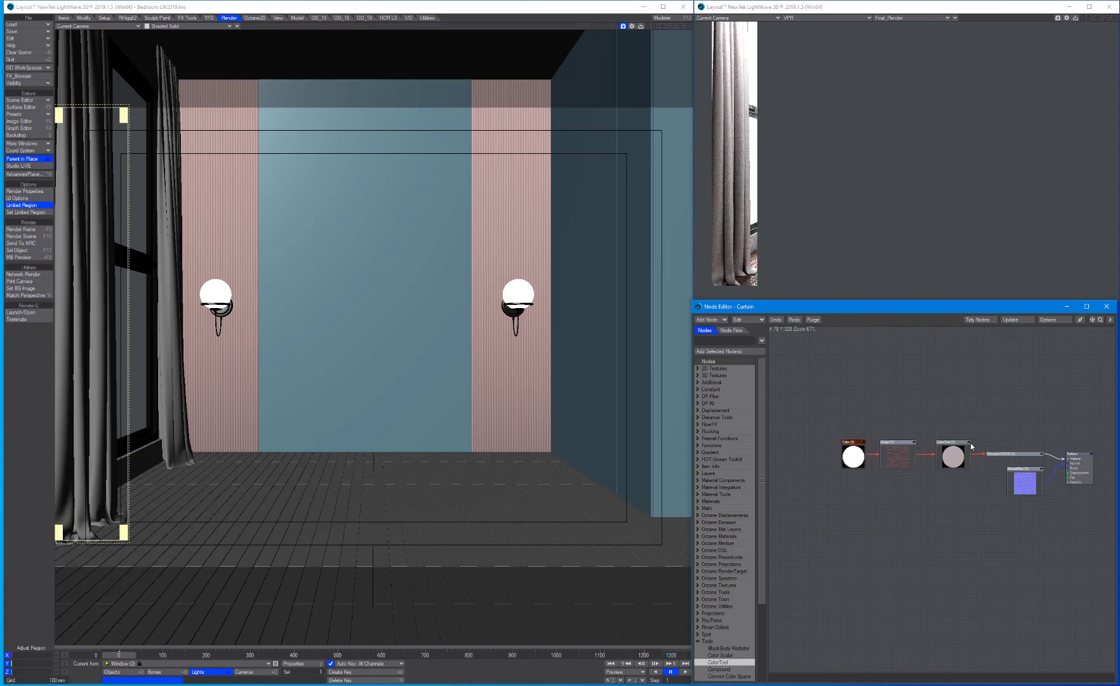
Step: Set the Curtain Image node's opacity to 80%
scroll(1029, 438, "up", 3)
left_click_drag(981, 465, 979, 472, "alt")
left_click(853, 460)
double_click(857, 462)
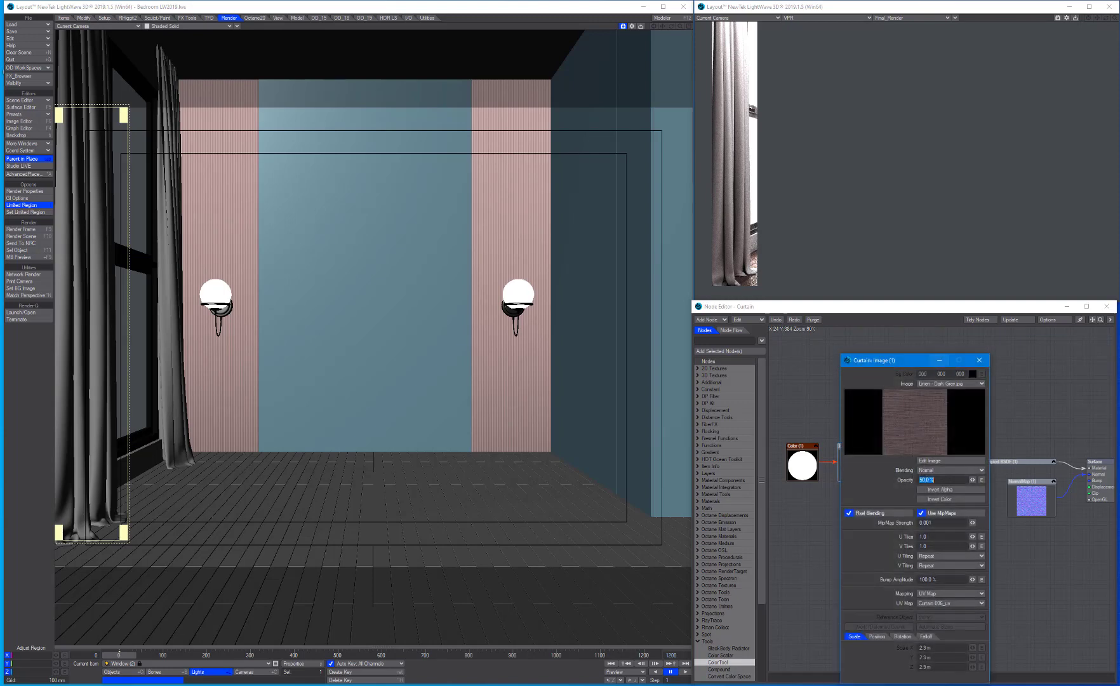
type("80")
key("Return")
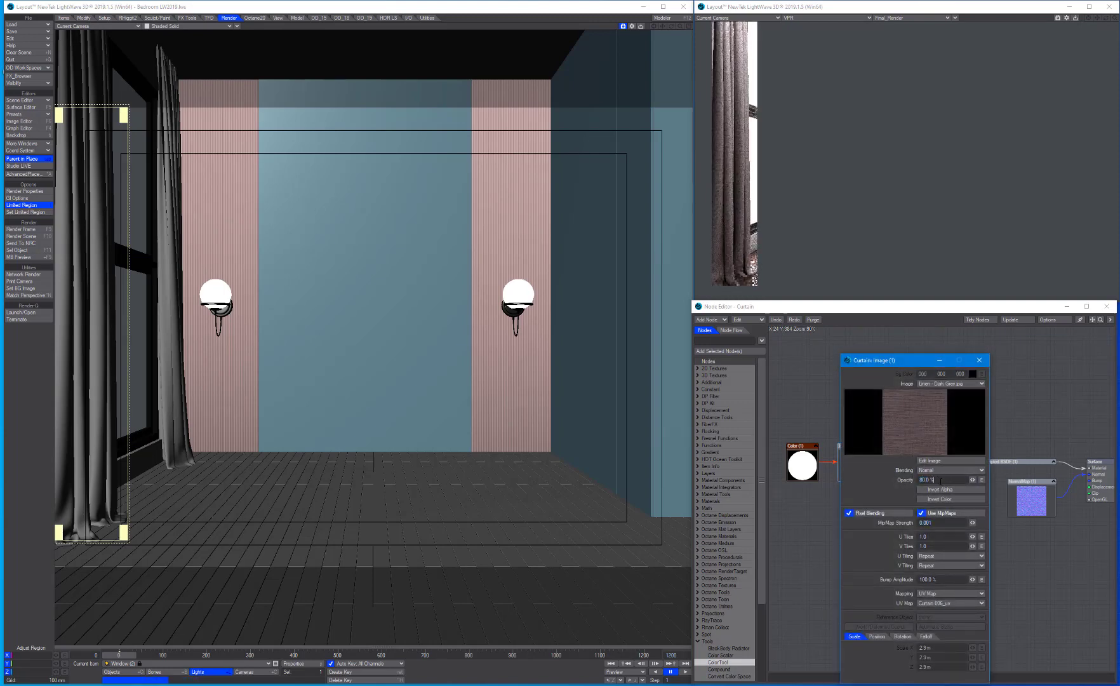
left_click(980, 360)
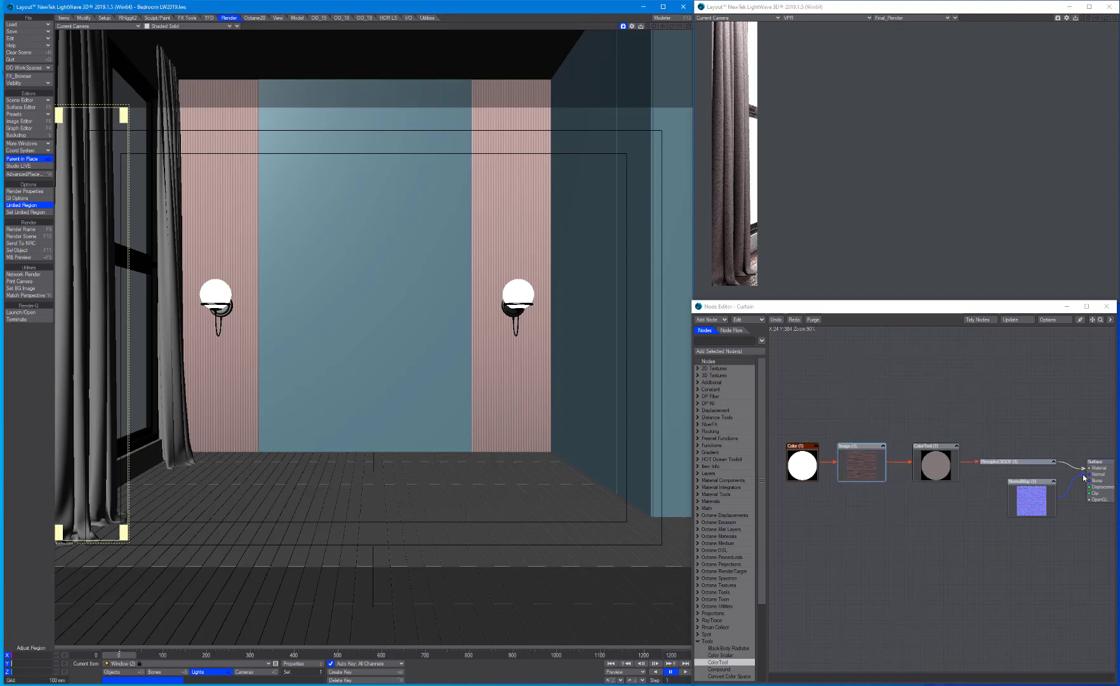
Step: Set the saturation of the Curtain's ColorTool node to 15%
double_click(936, 464)
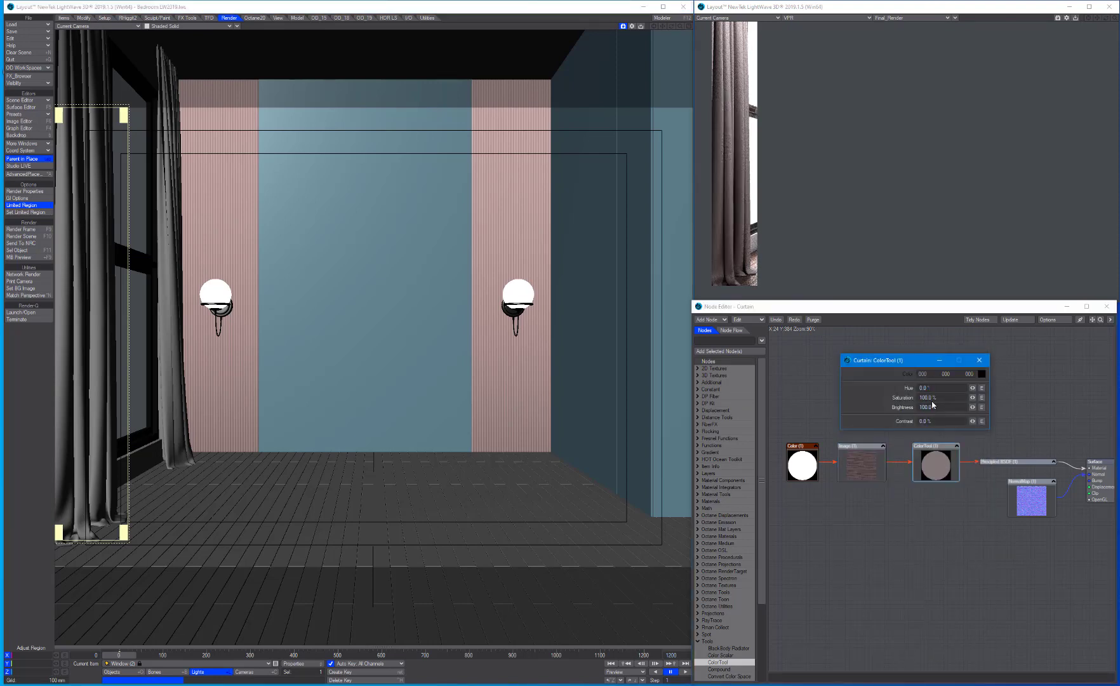
left_click(935, 397)
type("15")
key("Return")
Step: Reduce the Curtain Image node's opacity to 20%
left_click(867, 469)
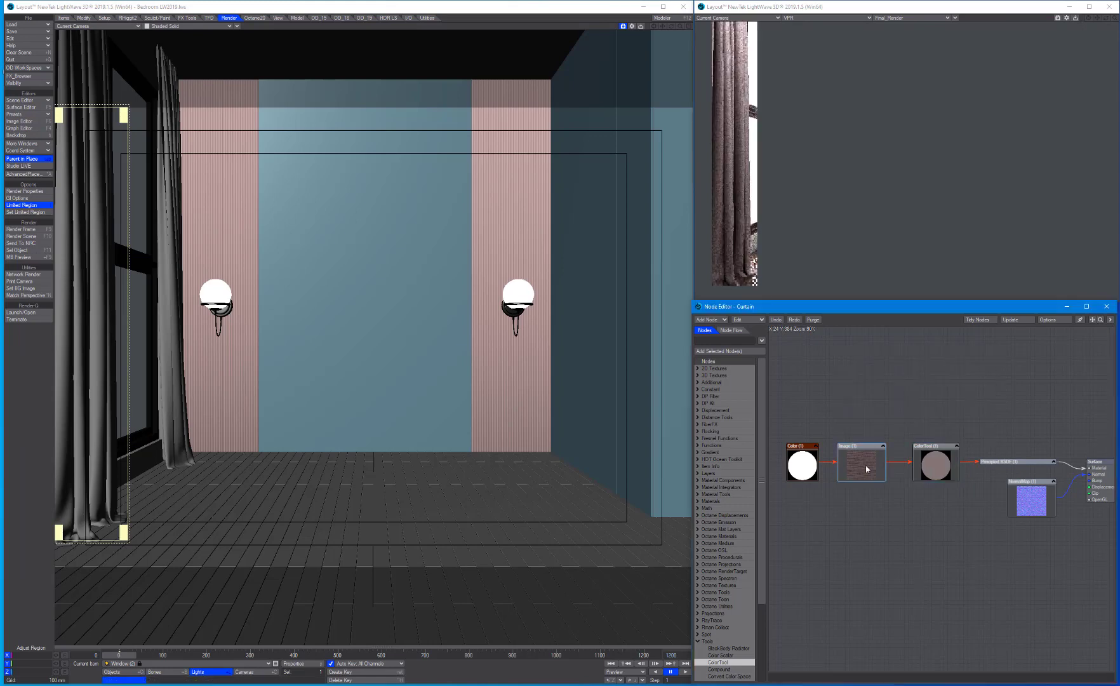
double_click(867, 469)
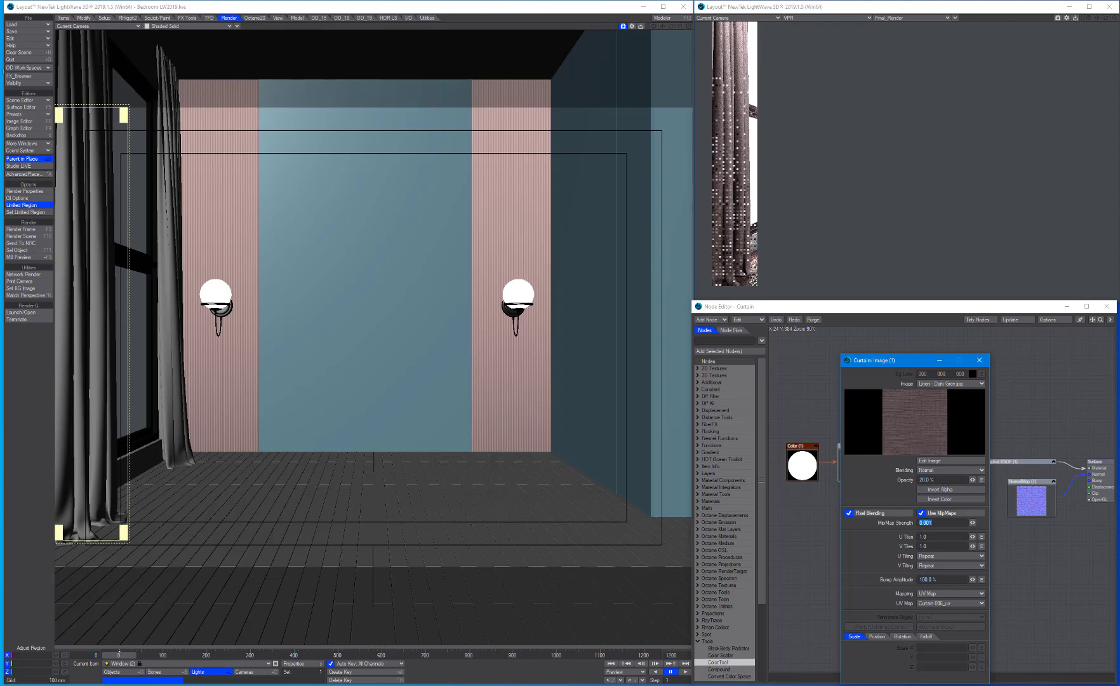
left_click(979, 361)
Step: Darken the Curtain's constant Color node from white to a neutral mid grey
double_click(802, 463)
mouse_move(957, 377)
left_mouse_down()
mouse_move(915, 377)
mouse_move(951, 376)
left_mouse_up()
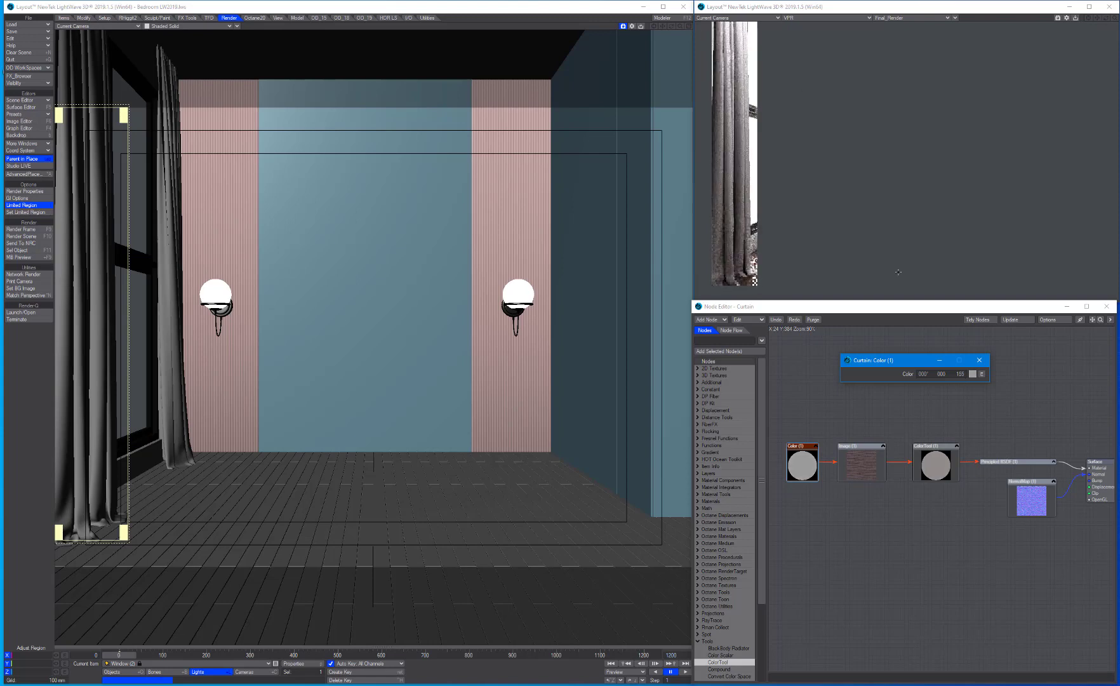
left_click_drag(961, 377, 962, 377)
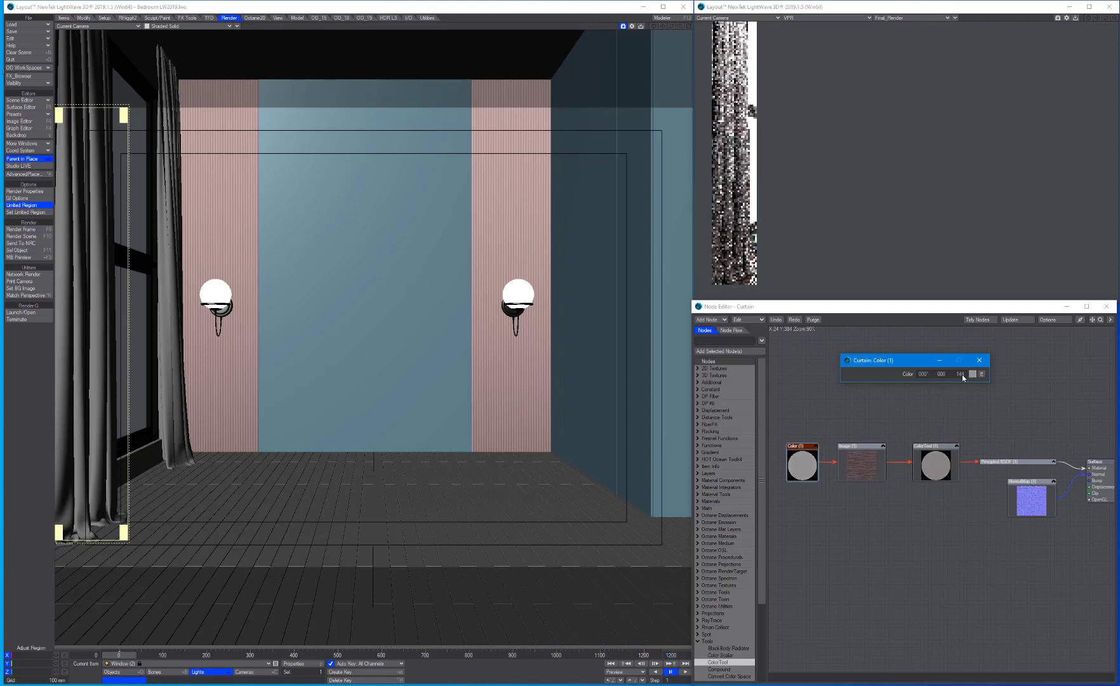
left_click(980, 361)
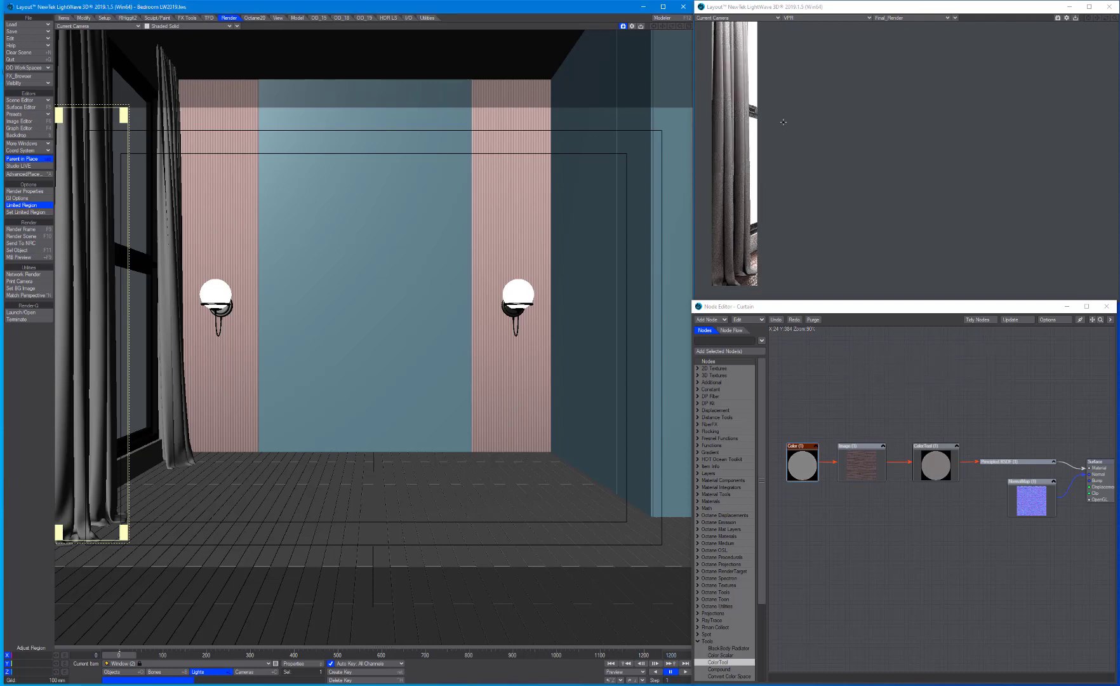
Step: Turn off the limited render region to preview the whole room and switch to camera selection
left_click(819, 23)
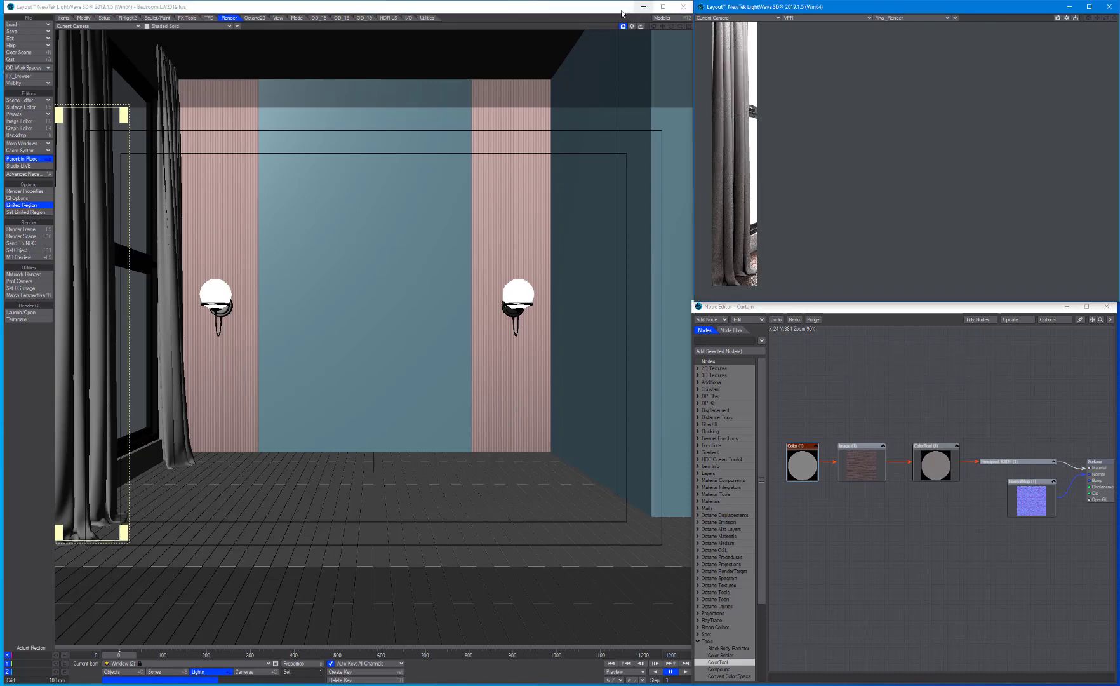
left_click(636, 91)
key("l")
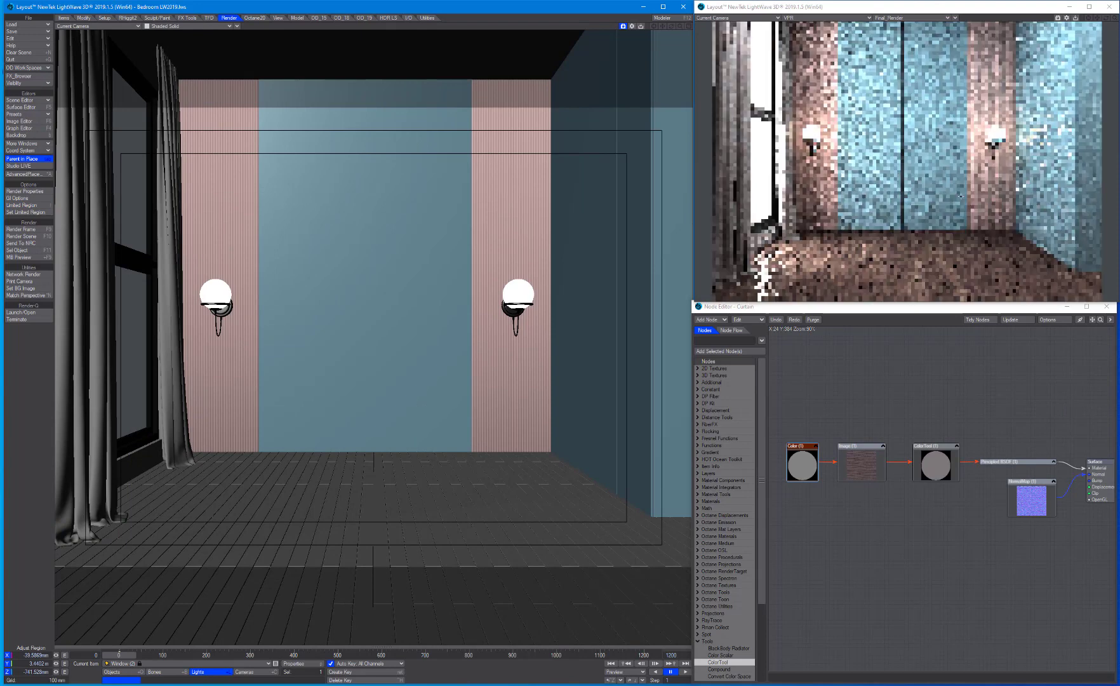
key("shift+c")
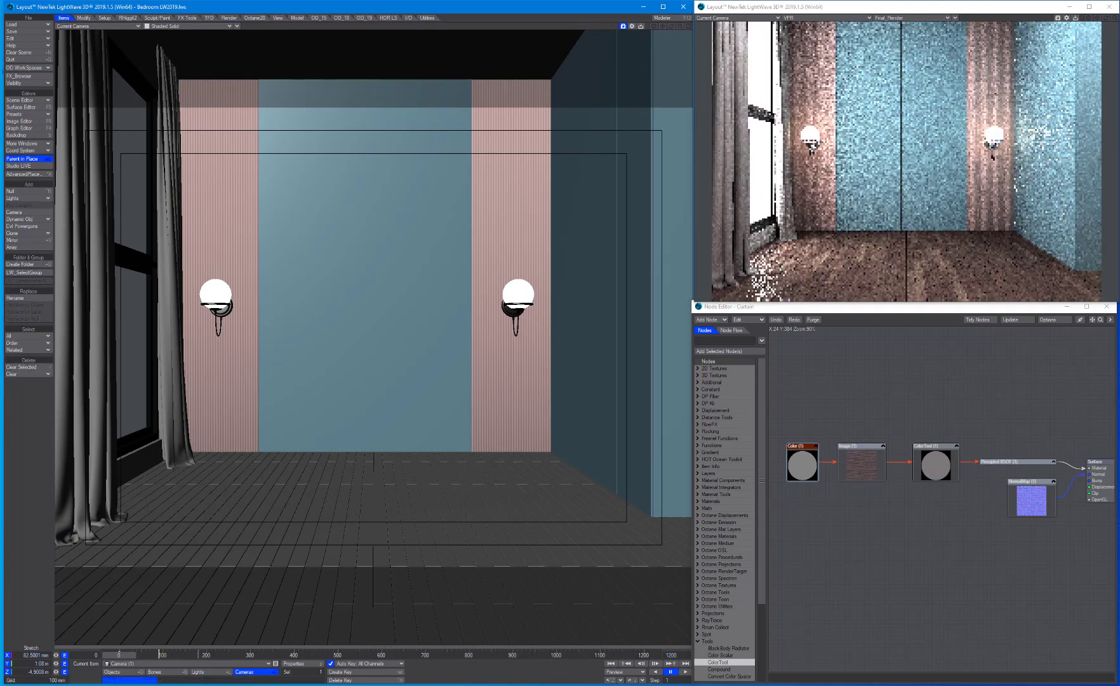
Step: Apply the sRGB color space preset in the preferences and set Picked Colors to sRGB
key("o")
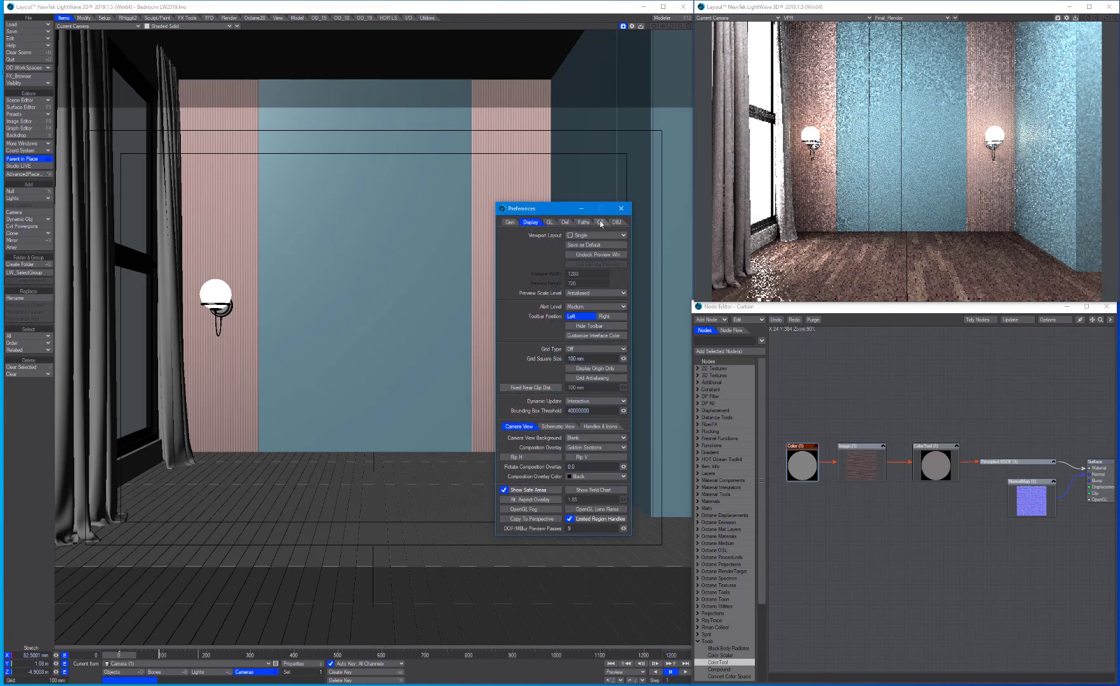
left_click(600, 222)
left_click(623, 235)
left_click(608, 244)
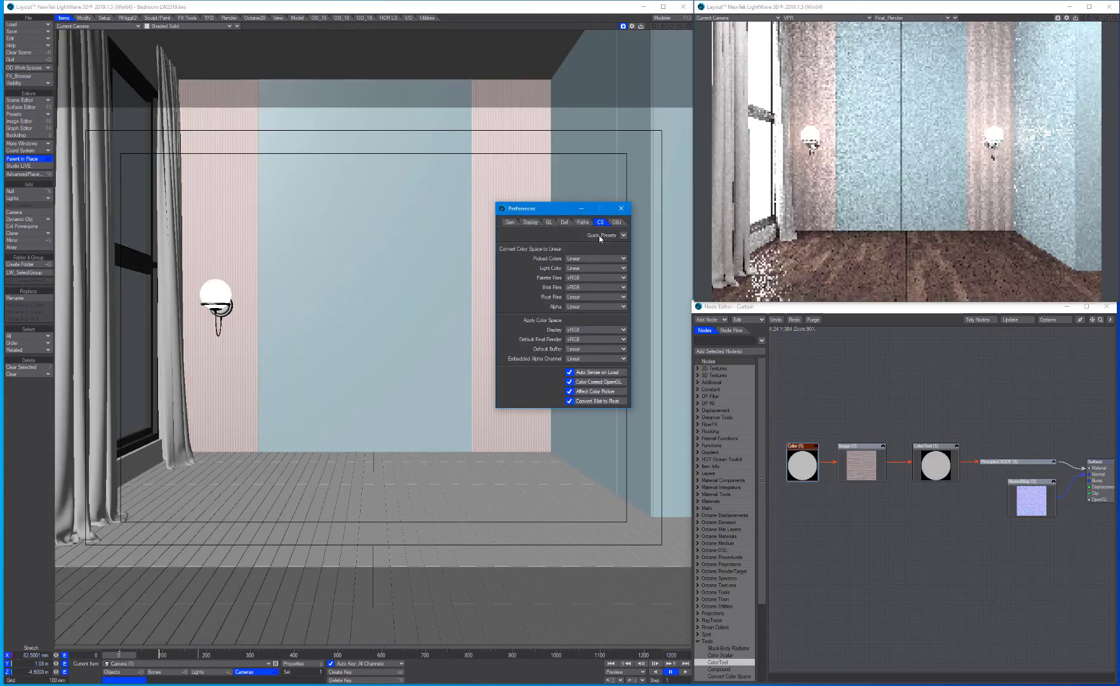
left_click(600, 235)
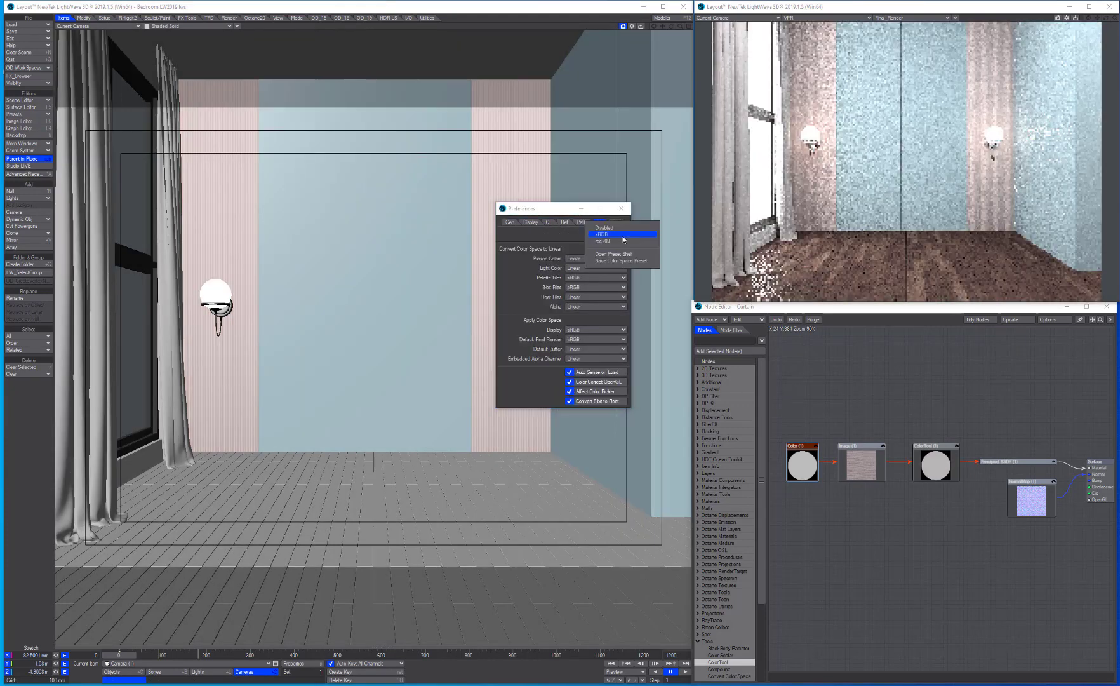
left_click(616, 236)
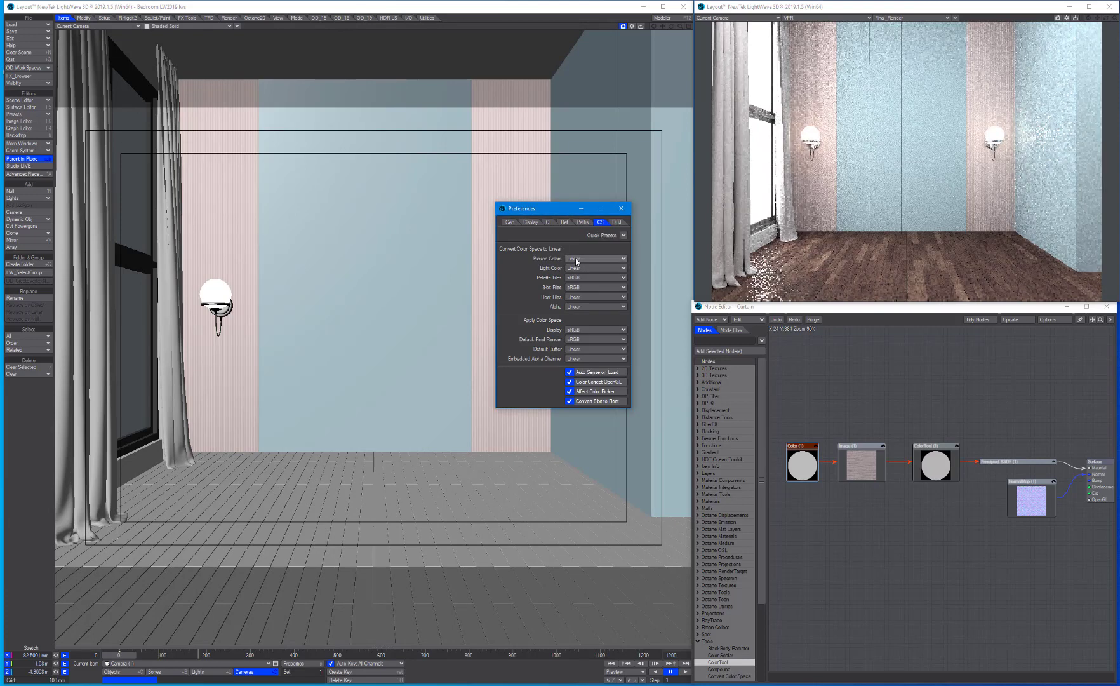
left_click(574, 259)
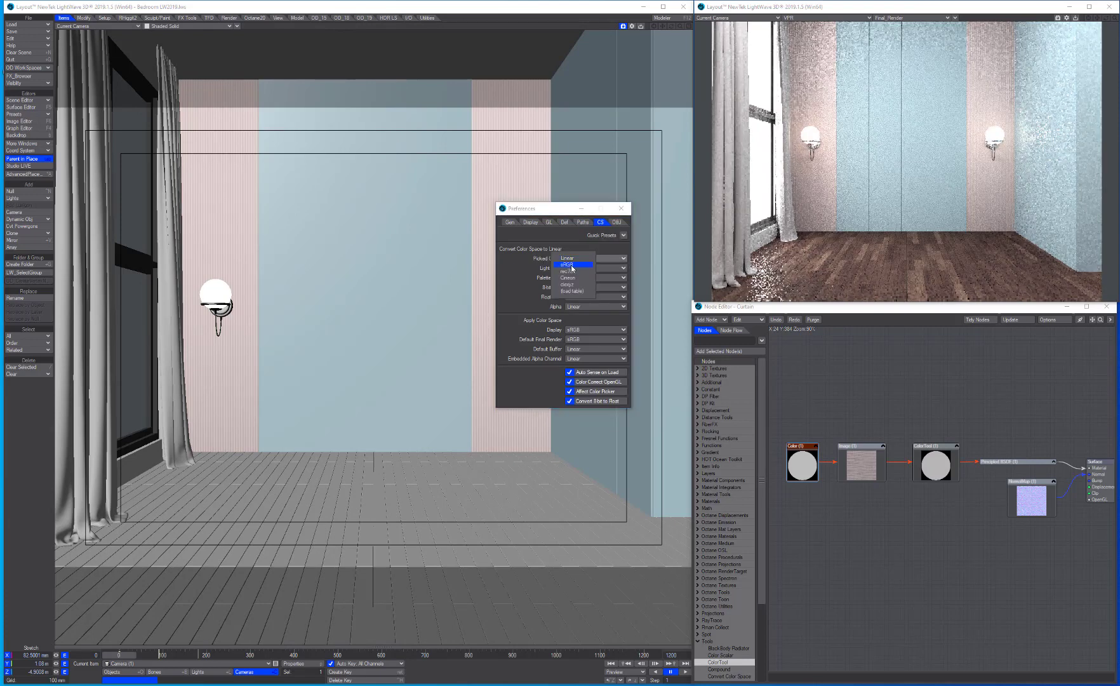
left_click(572, 265)
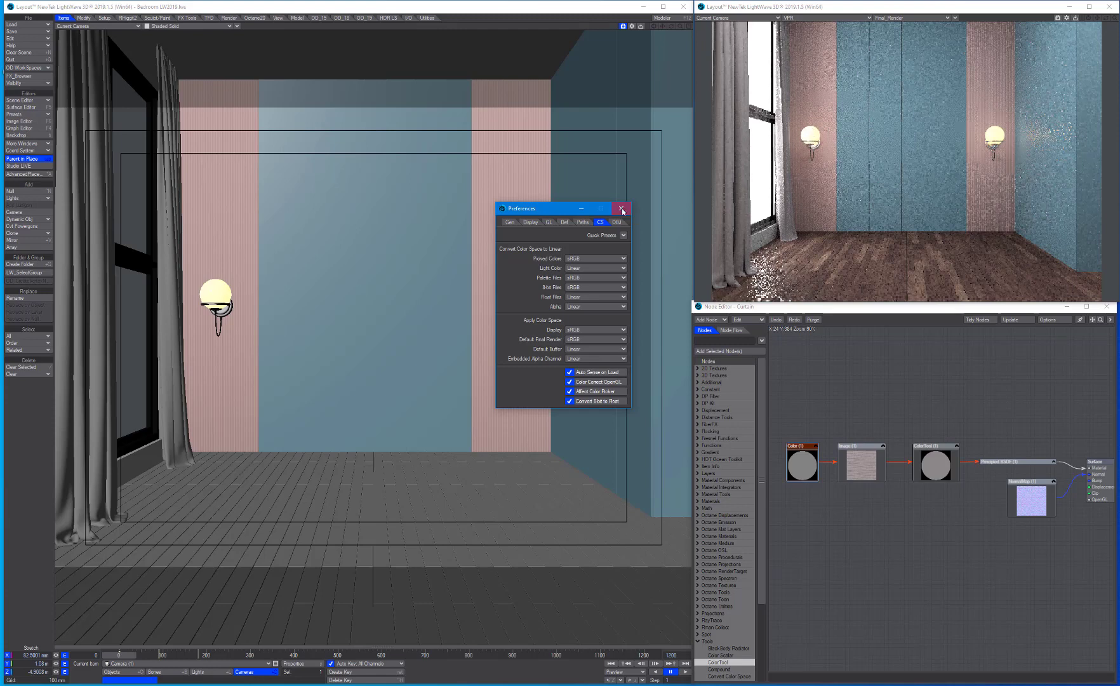
left_click(621, 208)
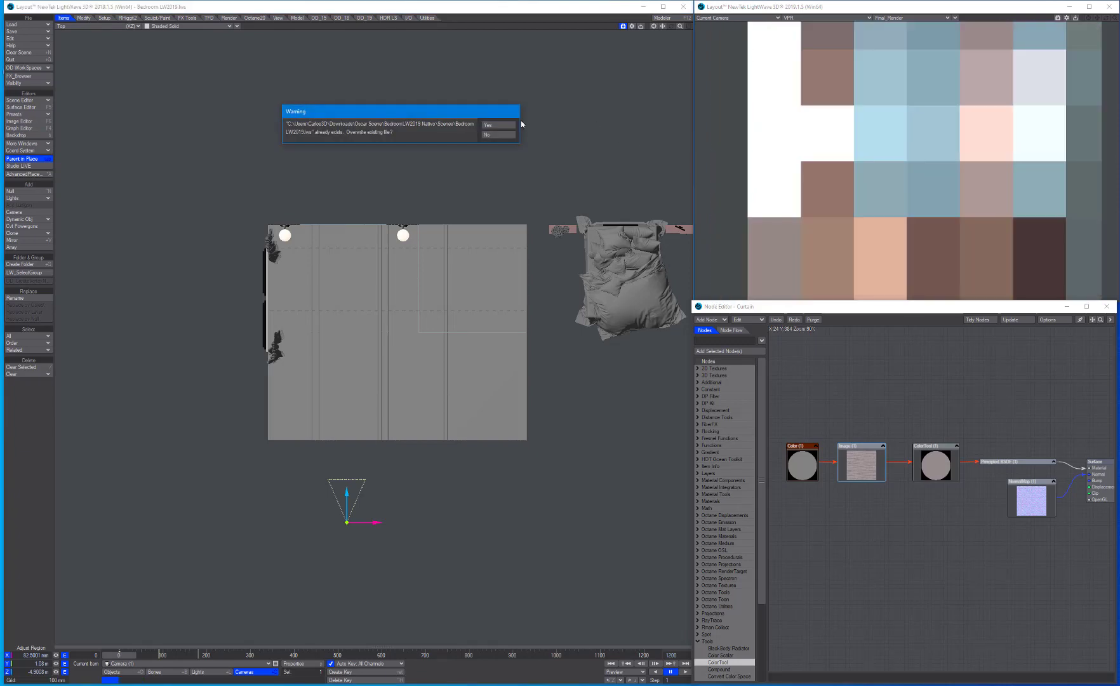
Step: Save the bedroom scene over the existing scene file
left_click(499, 125)
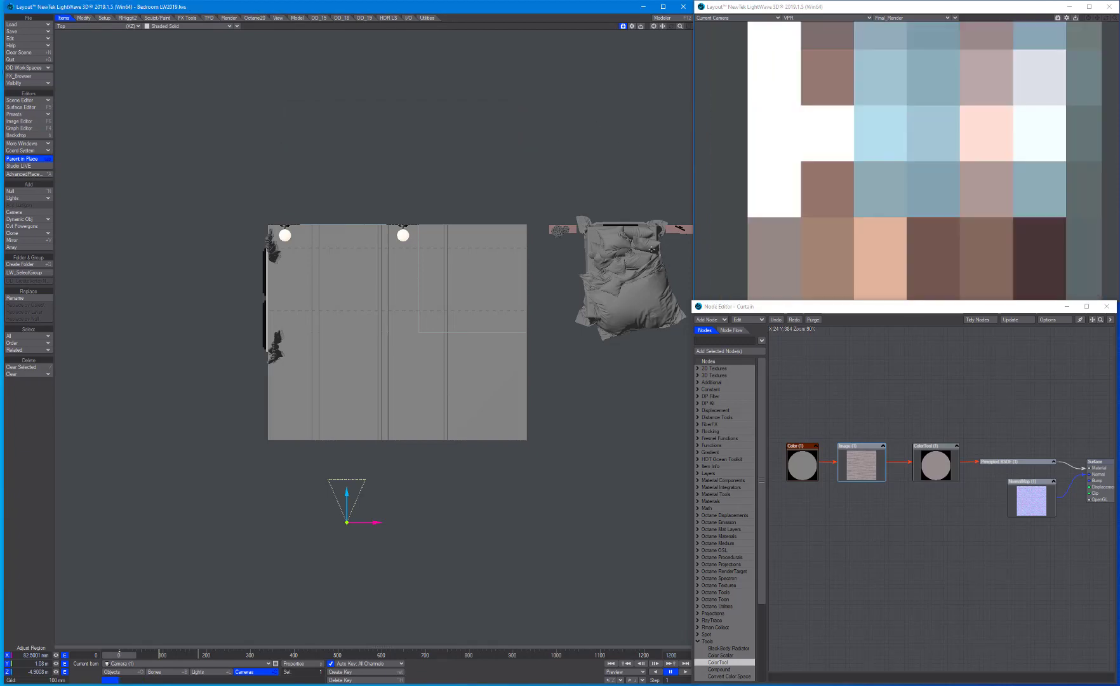
Step: Select the Furnitures item in the Scene Editor and set its X position to 0 m
left_click_drag(483, 390, 450, 388, "alt")
left_click_drag(451, 388, 381, 367, "ctrl+alt")
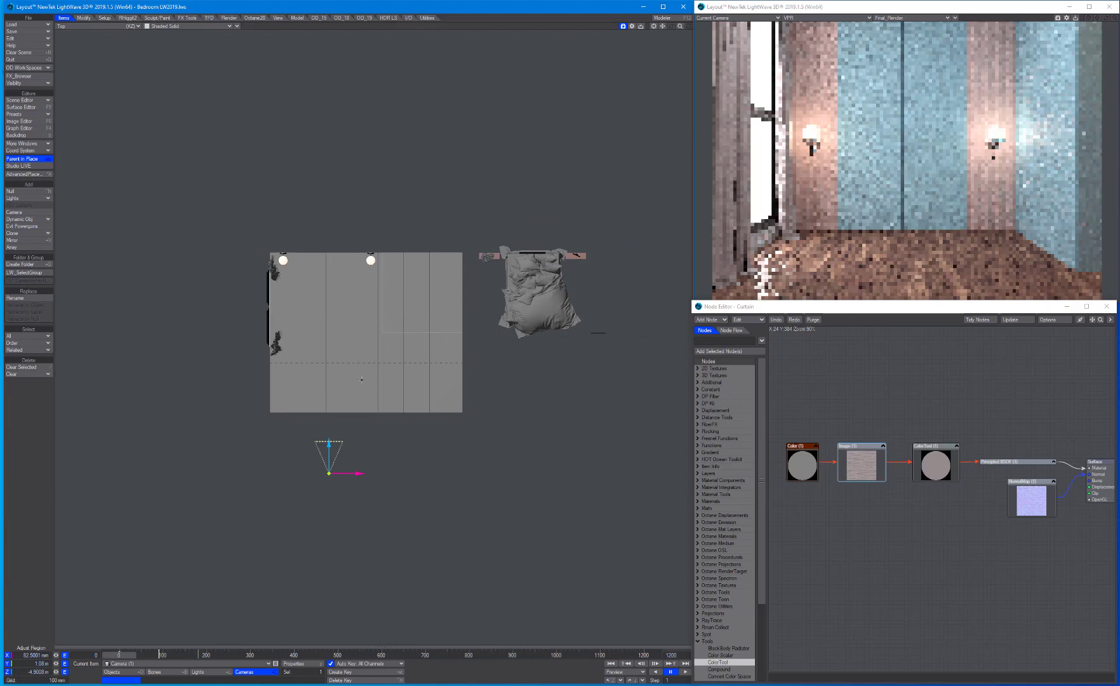
key("ctrl+F1")
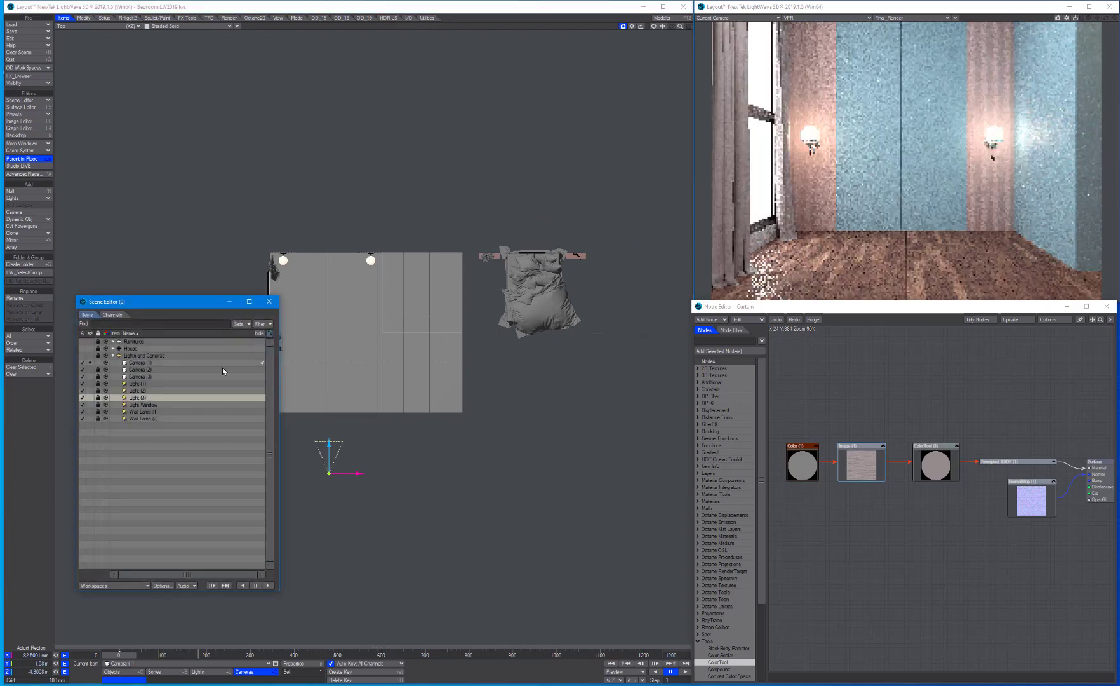
left_click(113, 356)
left_click(130, 341)
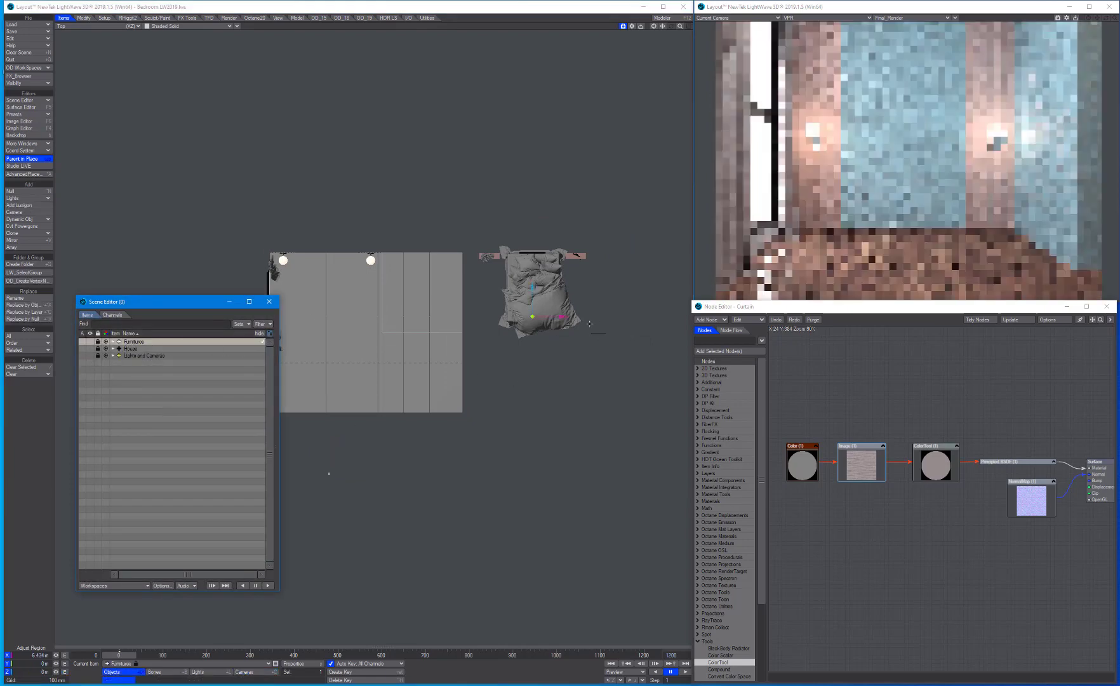
left_click_drag(30, 656, 86, 658)
type("0")
key("Tab")
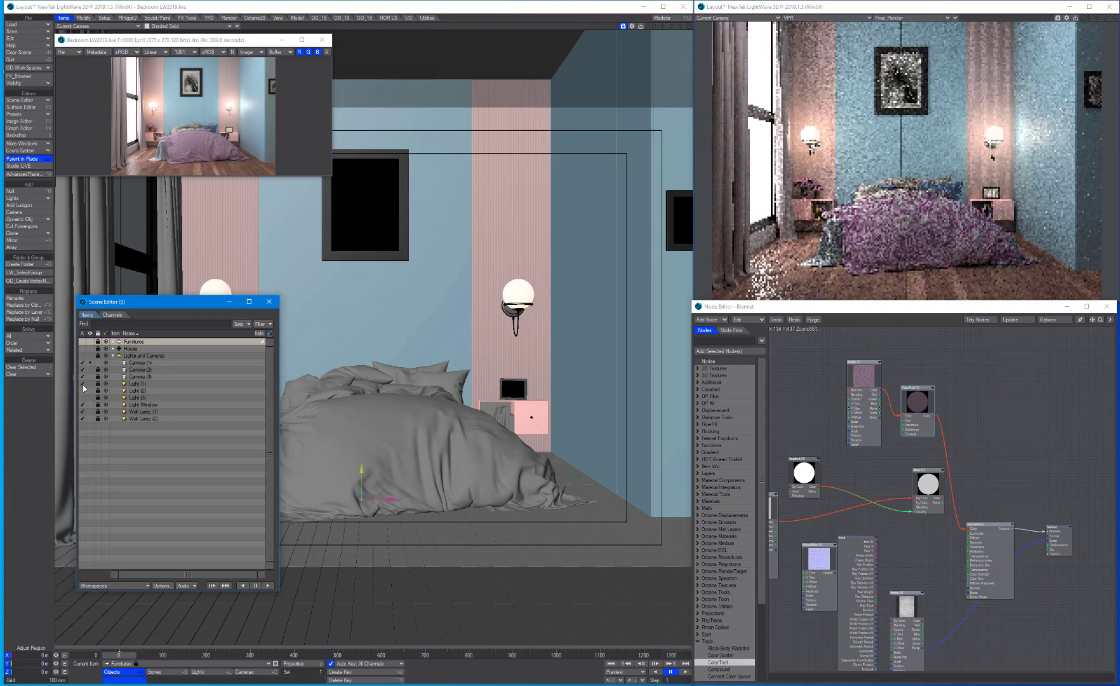
Step: Toggle Light (1), inspect Lights (1) and (2) in the top view, and open the properties of Light (3)
left_click(83, 384)
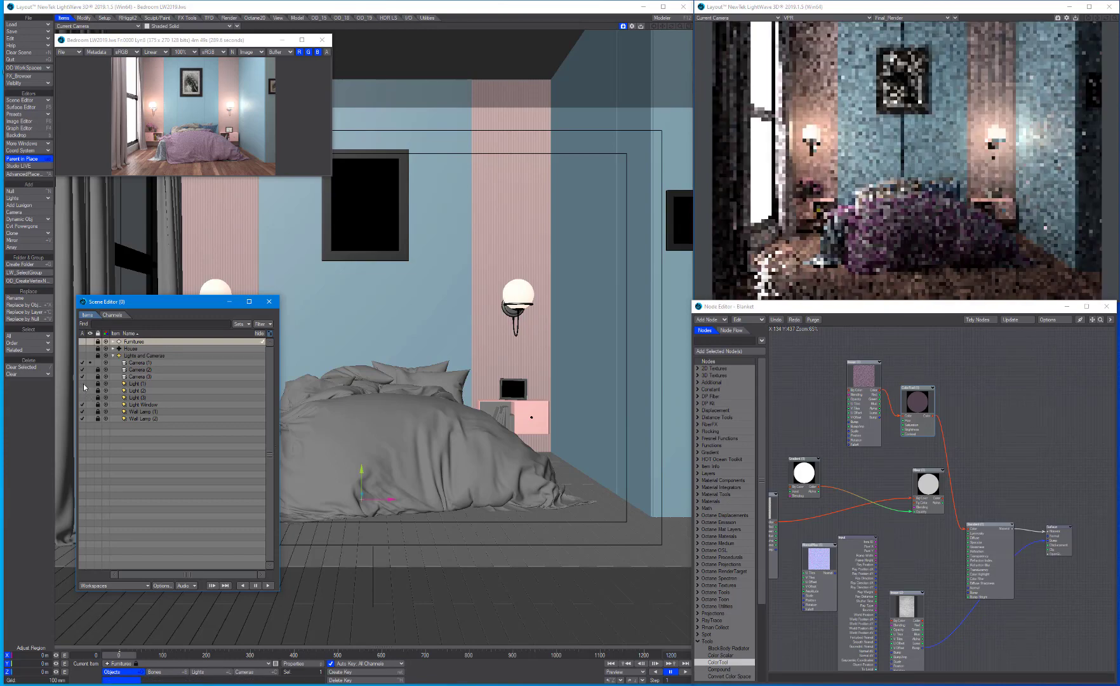
left_click(108, 384)
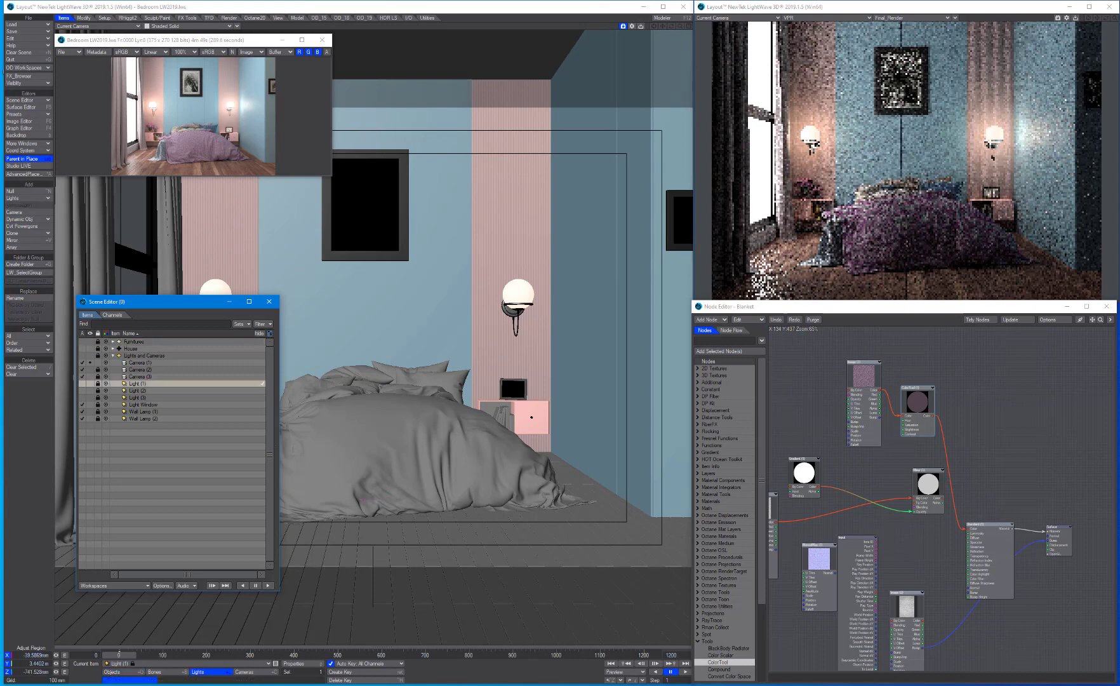
key("1")
left_click(134, 390)
double_click(137, 398)
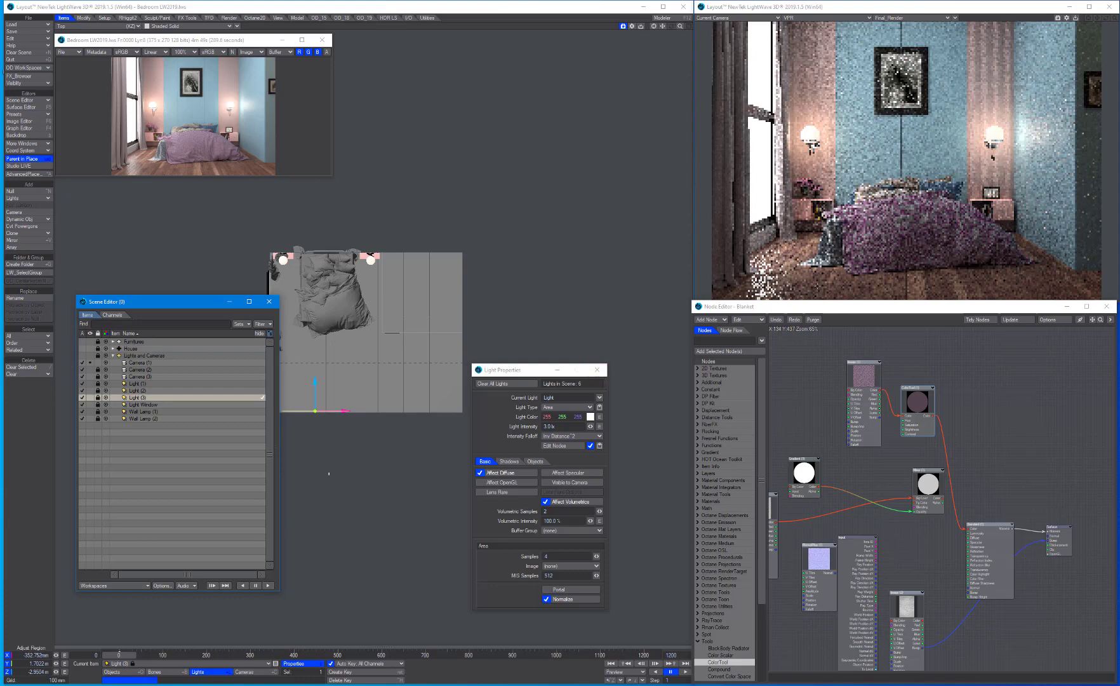
Step: Inspect the node networks of the WoodFlooring and Windows surfaces and close the light properties
key("F5")
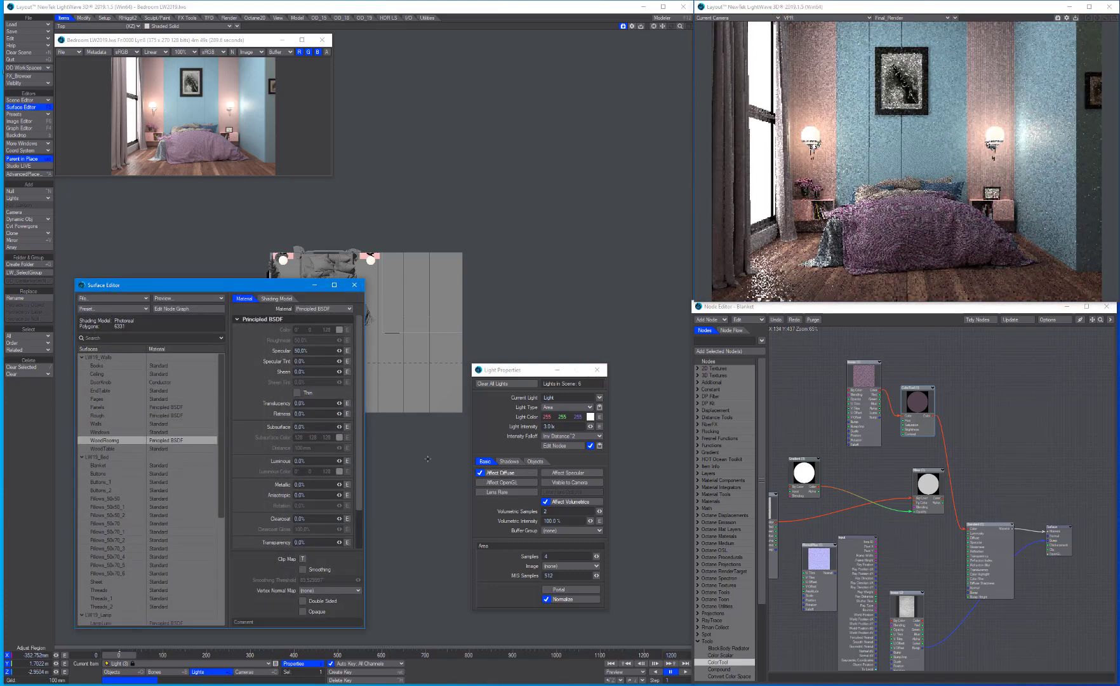
double_click(98, 441)
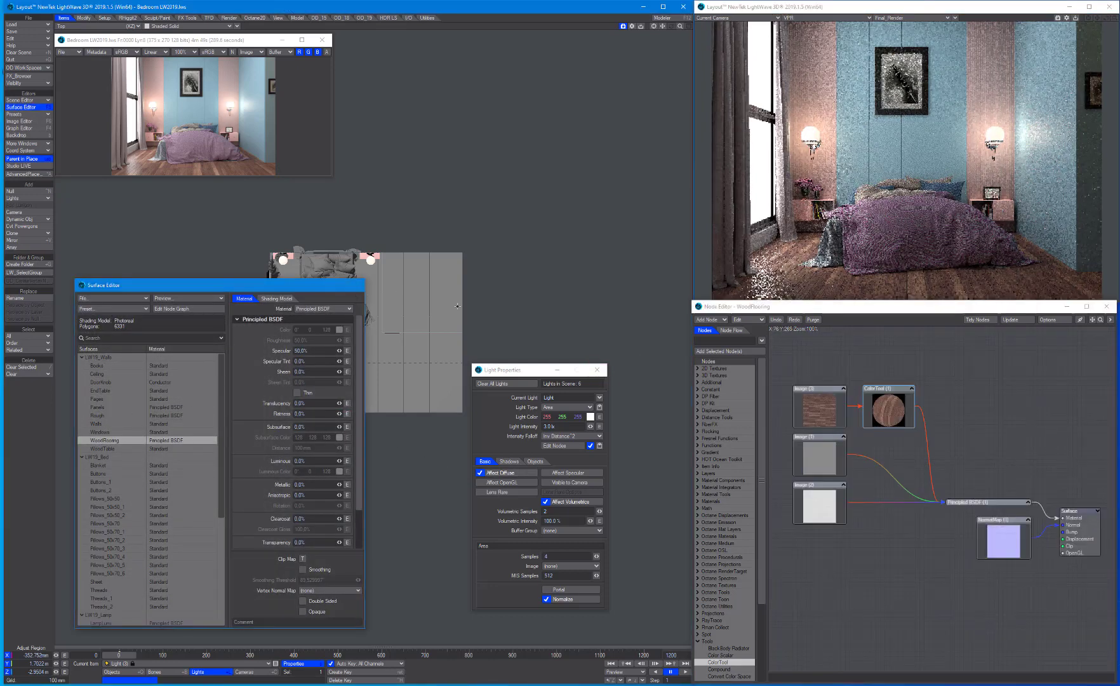
key("F5")
left_click(895, 408)
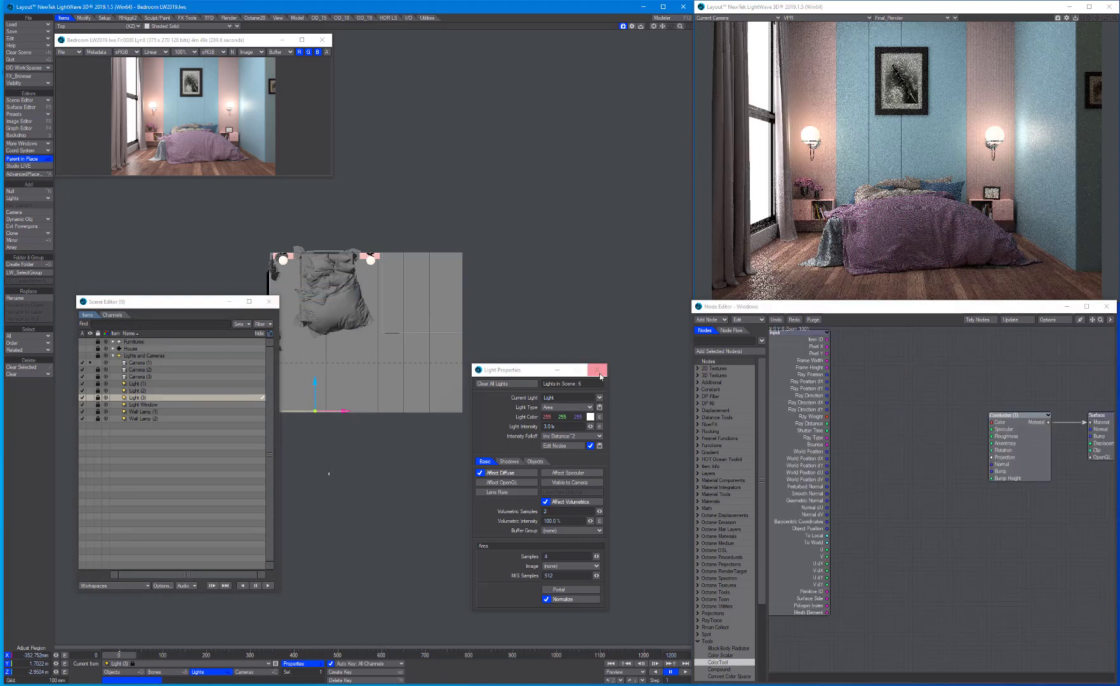
left_click(598, 371)
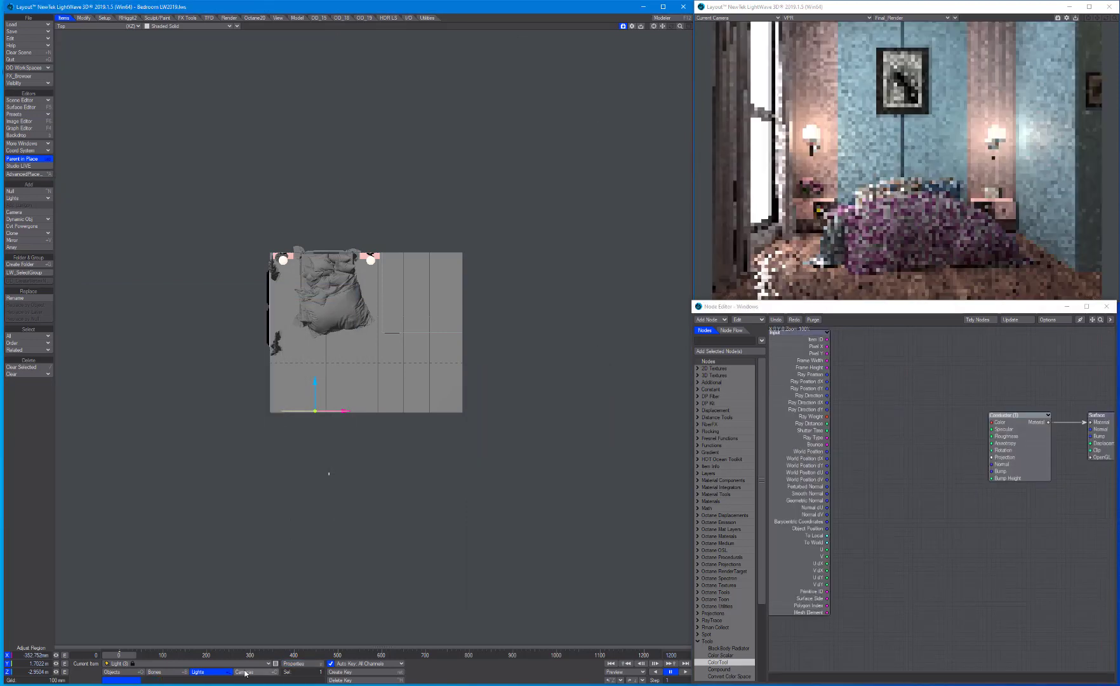
Step: Set the maximum samples of Camera (1) to 8
left_click(251, 673)
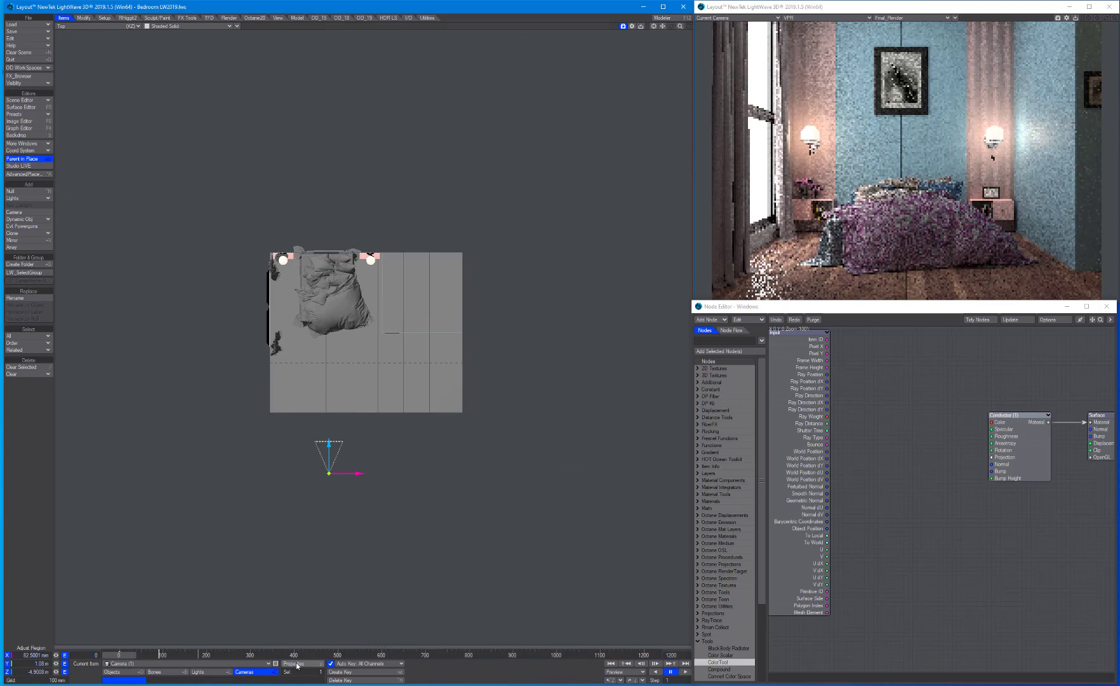
left_click(295, 664)
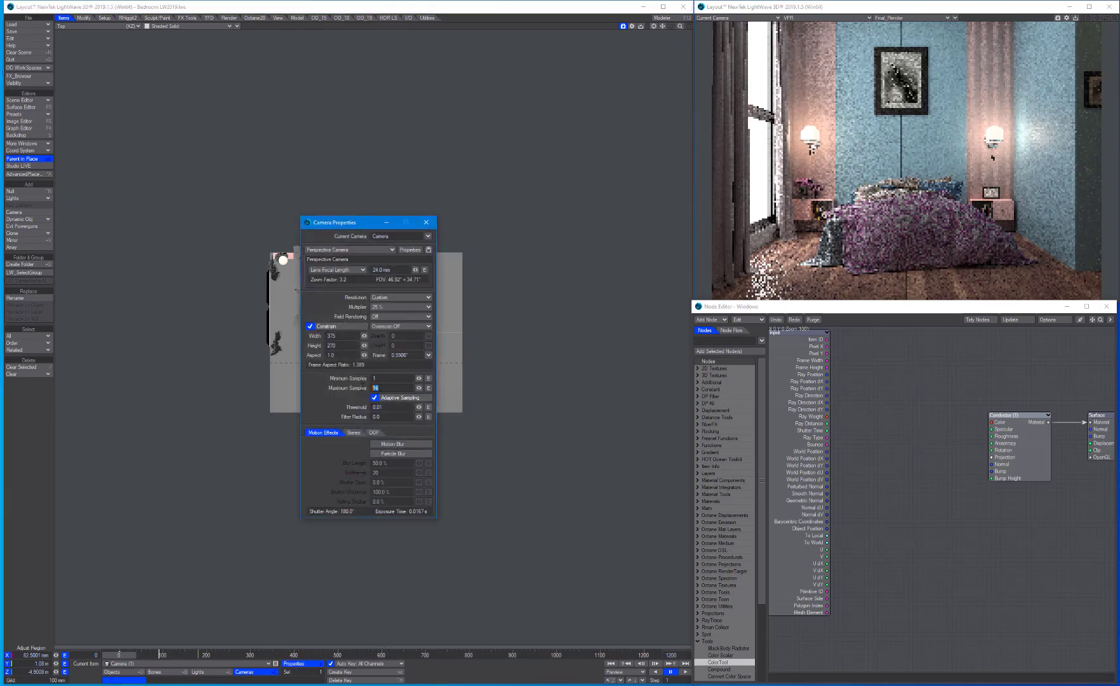
key("Return")
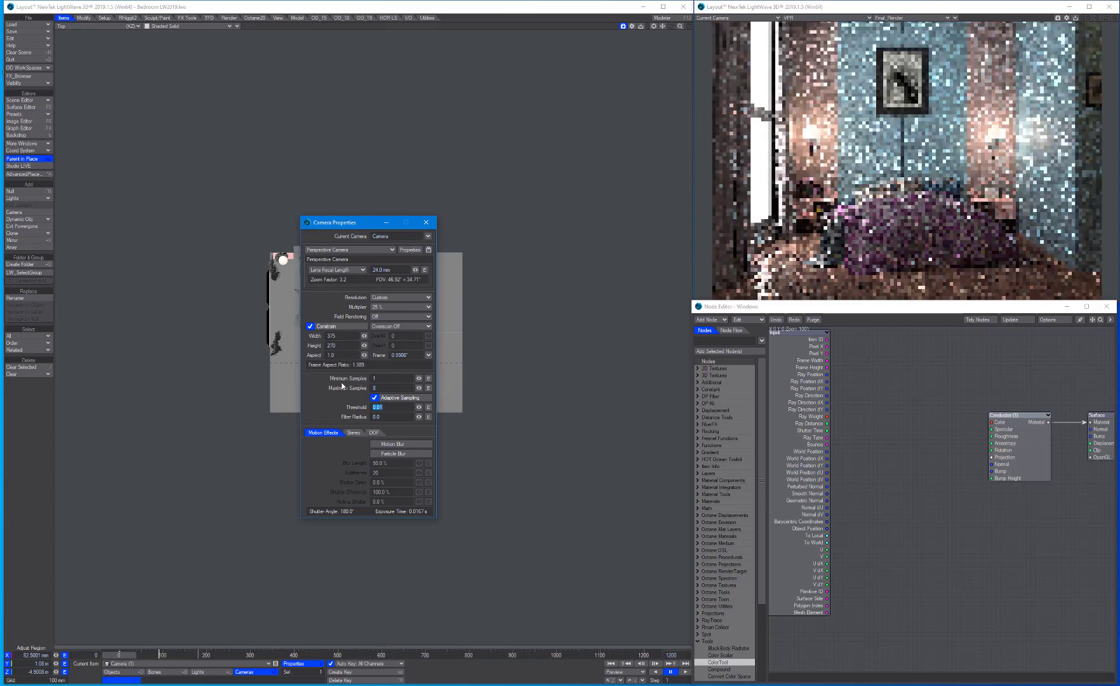
left_click(426, 223)
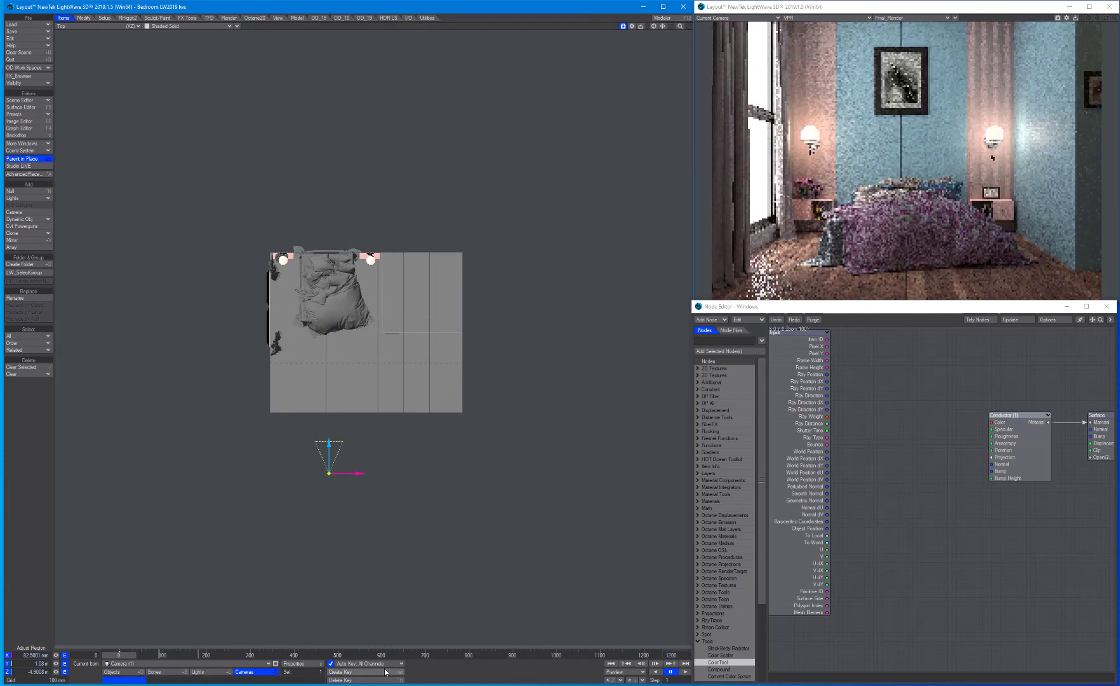
Step: Set the camera's resolution multiplier to 100 % and save the scene
key("p")
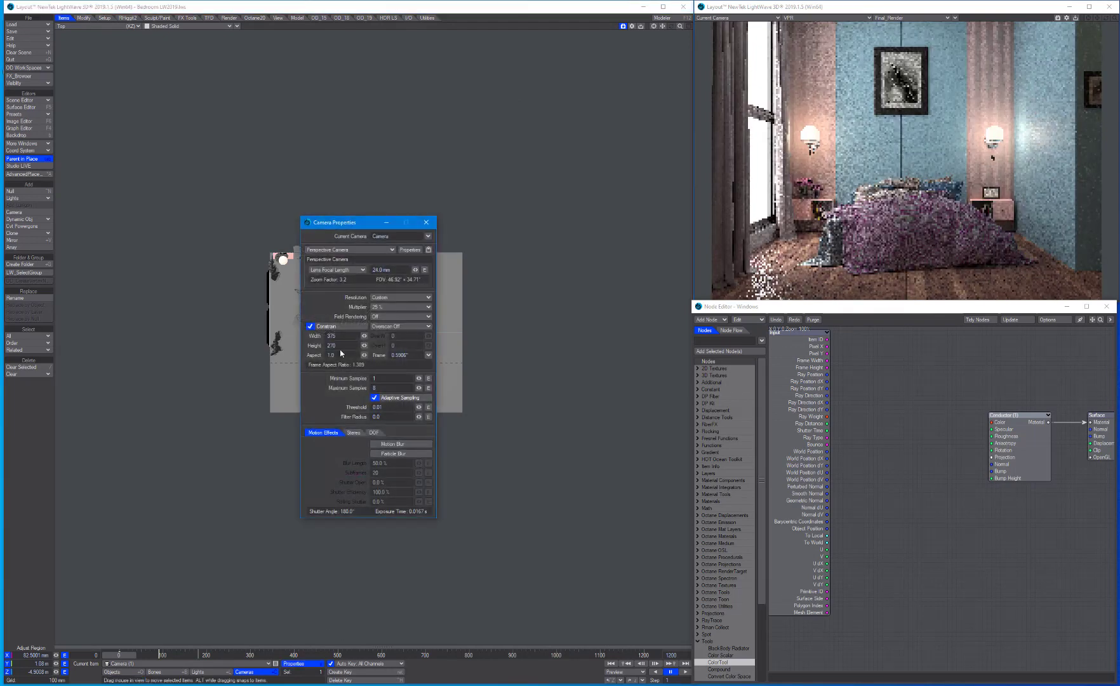
left_click(381, 307)
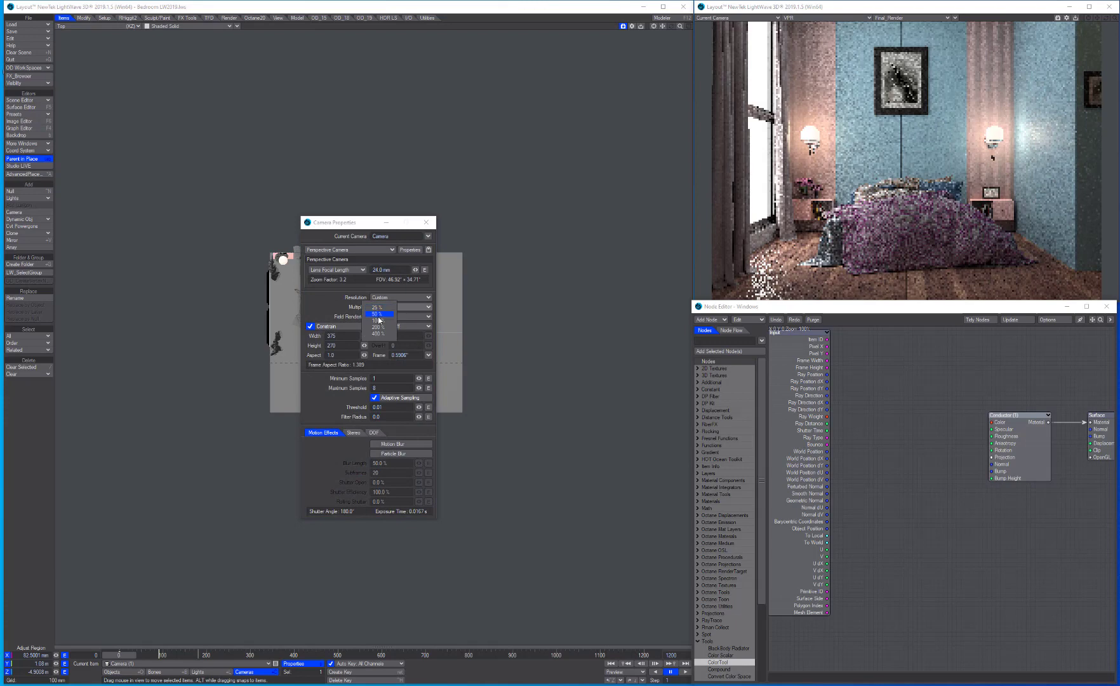
left_click(381, 324)
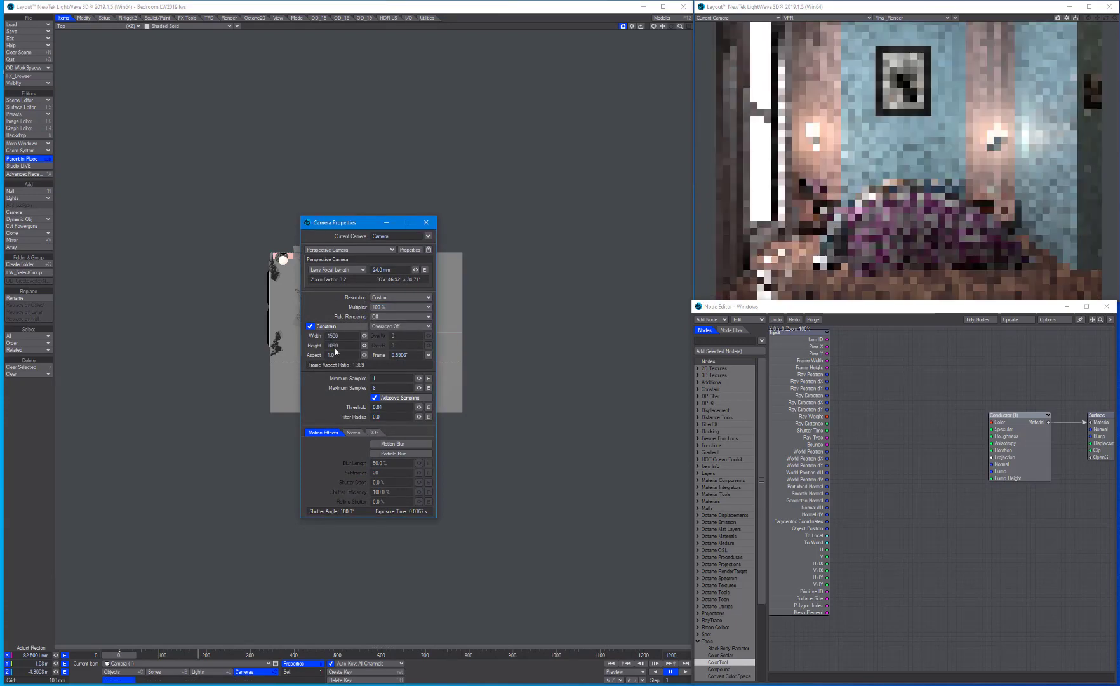
left_click(426, 222)
key("s")
left_click(498, 134)
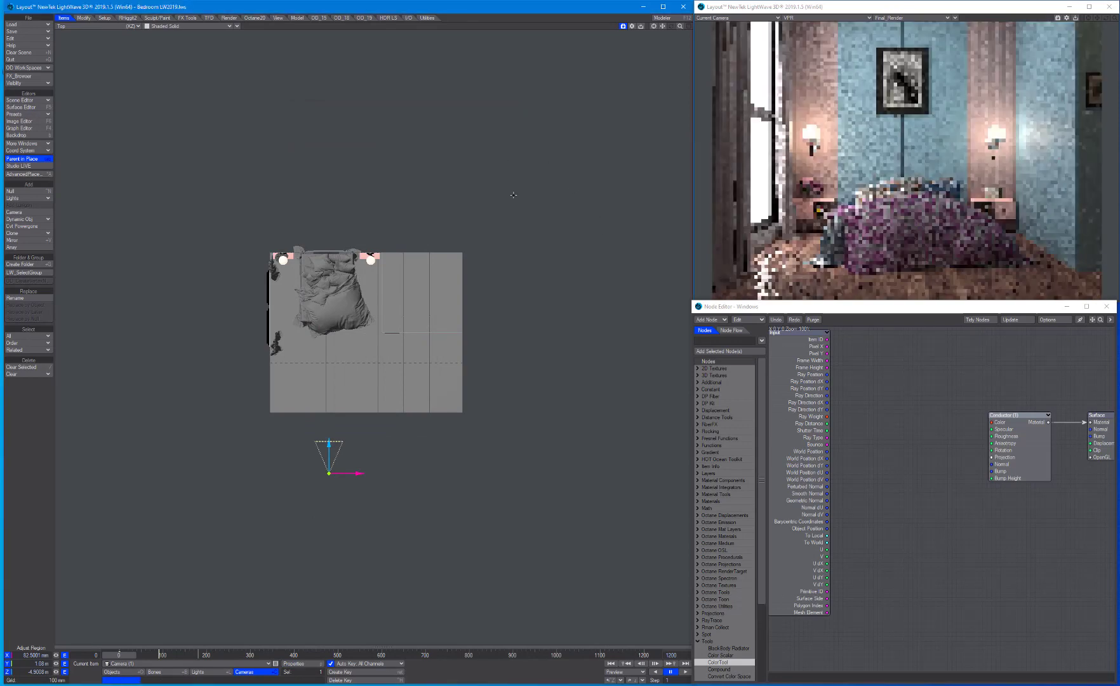
Step: Switch the camera viewport's display from VPR to Shaded Solid and save the scene again
left_click(778, 20)
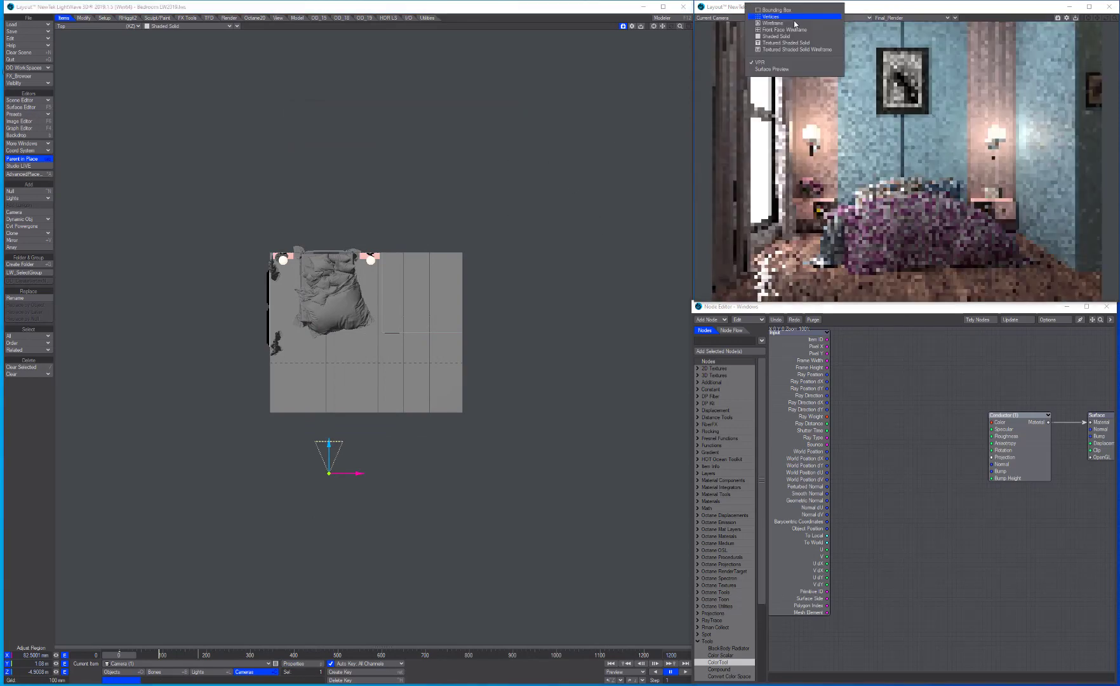
left_click(790, 40)
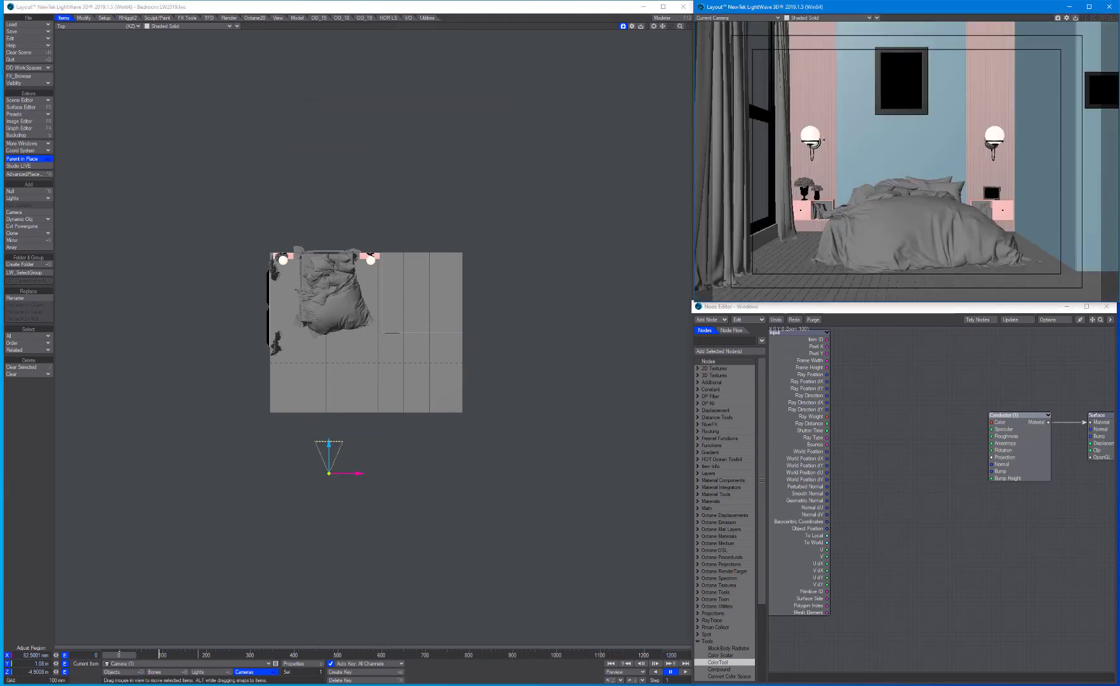
key("s")
key("Return")
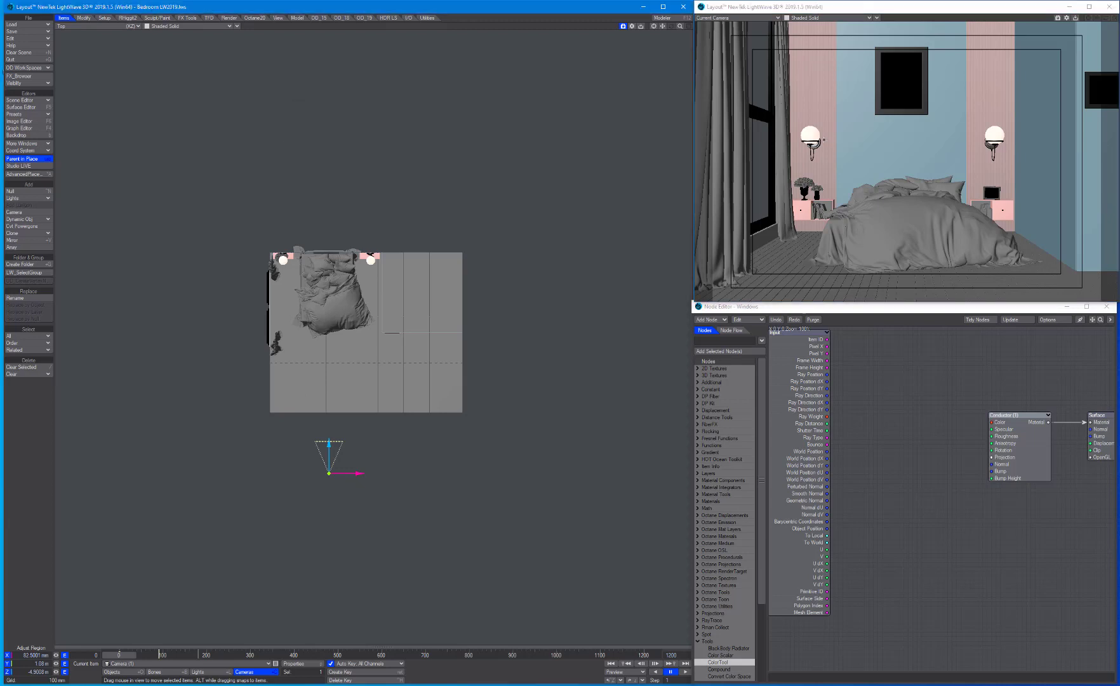
Step: Render the current frame and start saving the finished image in LW_PNG24 format
key("F9")
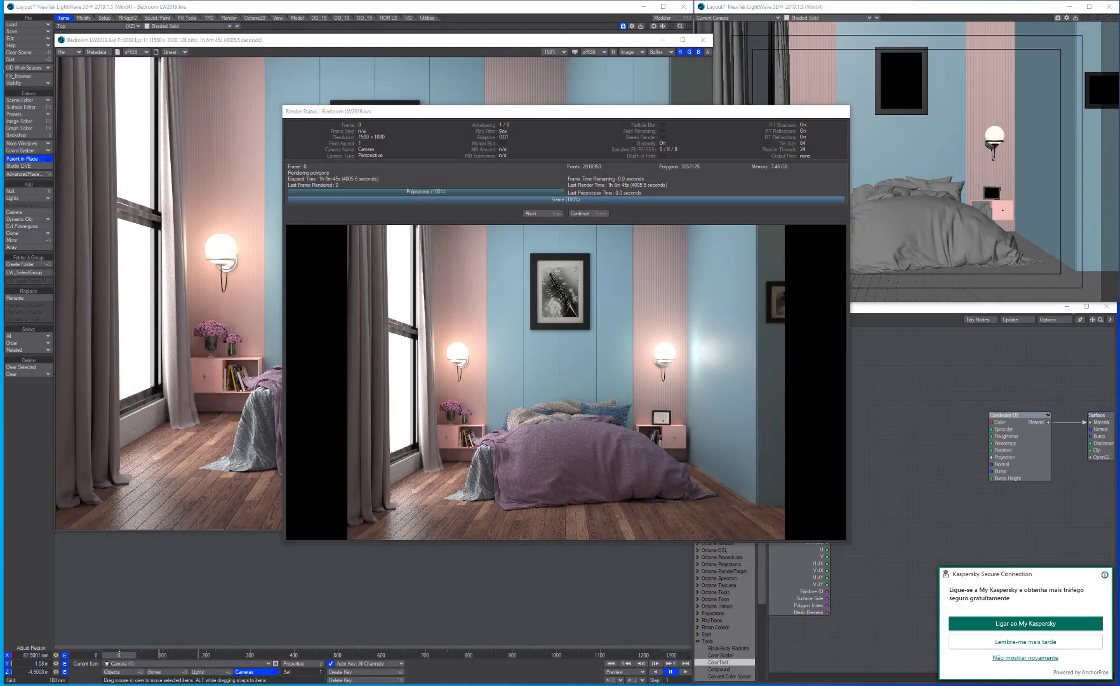
left_click(595, 215)
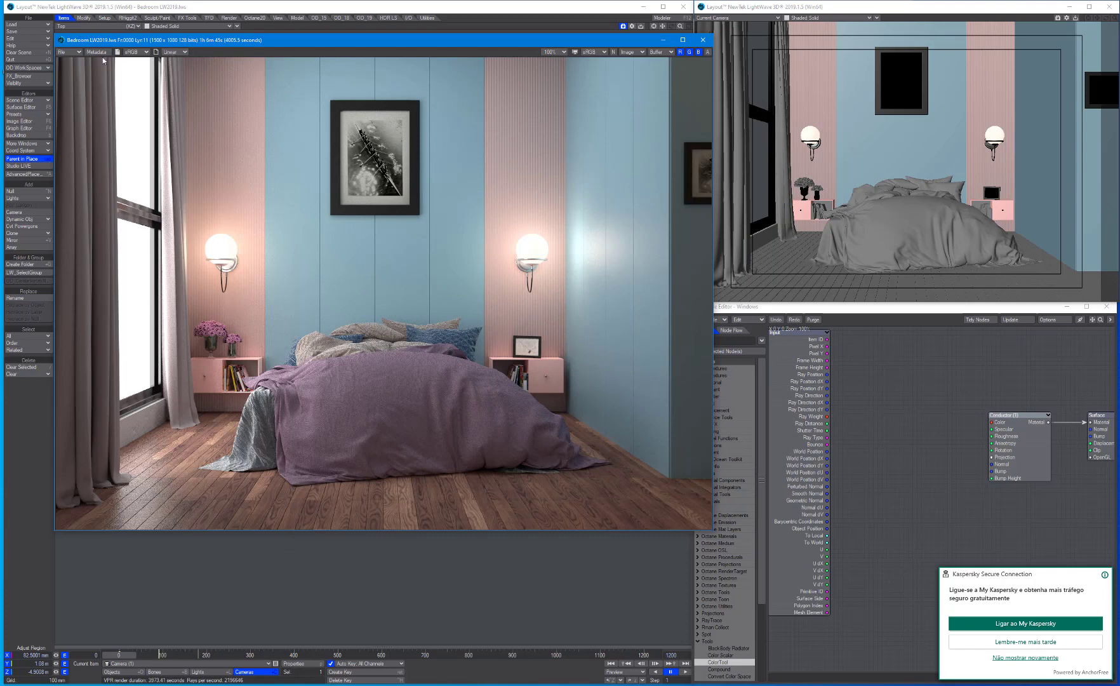
left_click(69, 52)
mouse_move(98, 52)
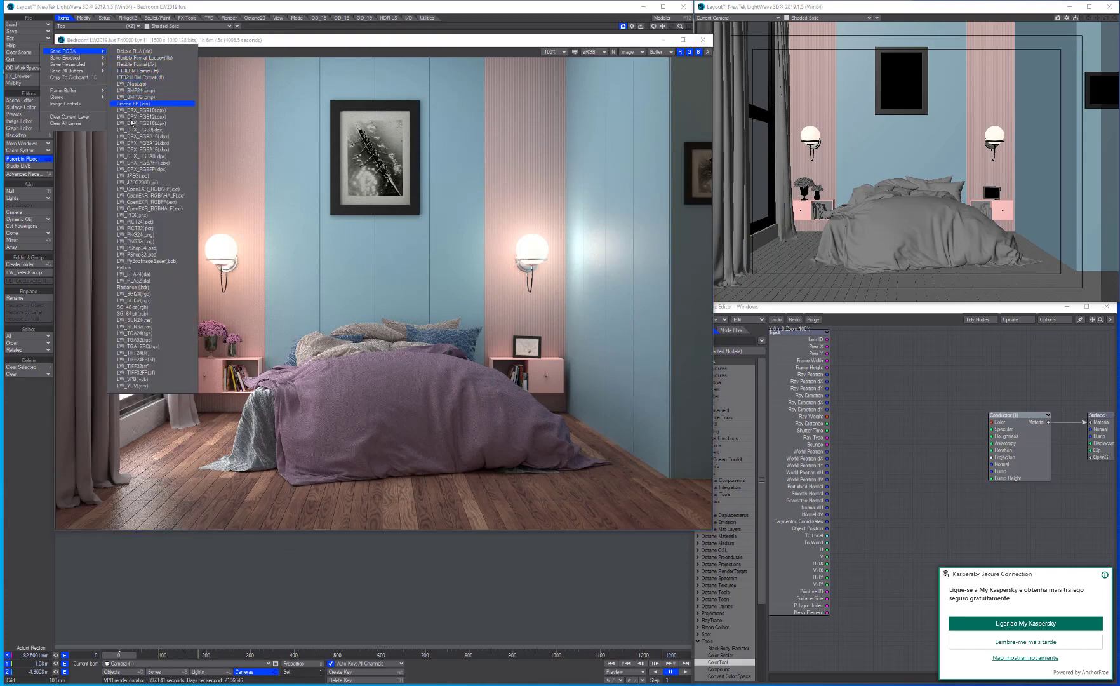
left_click(137, 234)
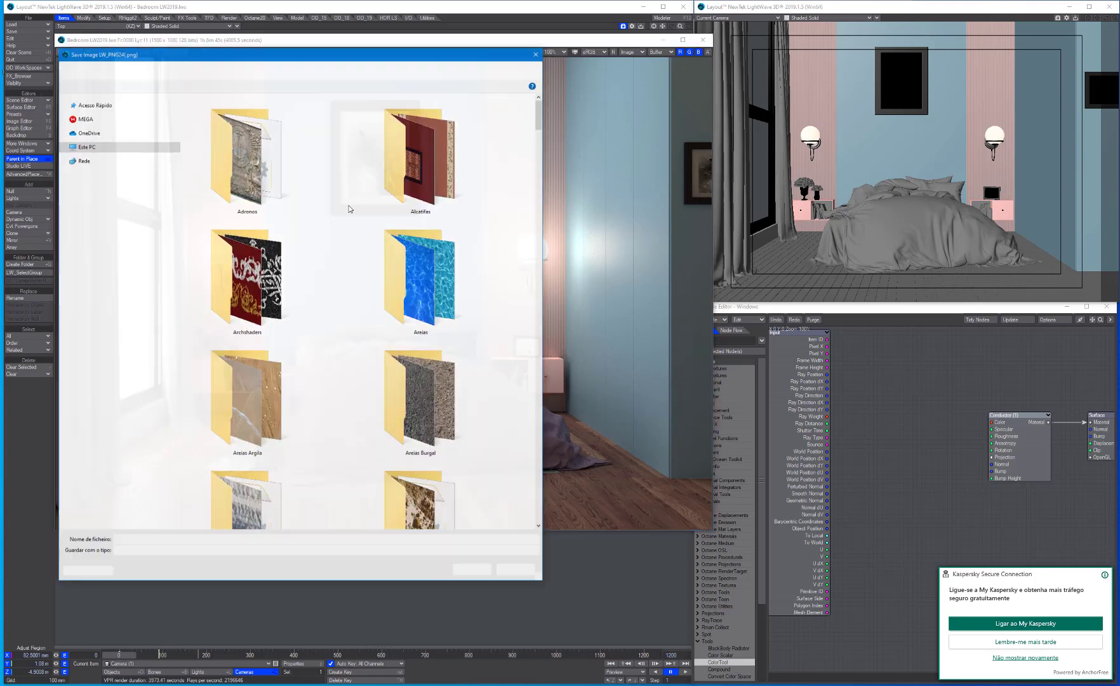
Step: Create a new folder named Render inside the BedroomLW2019 Nativo folder
left_click(95, 147)
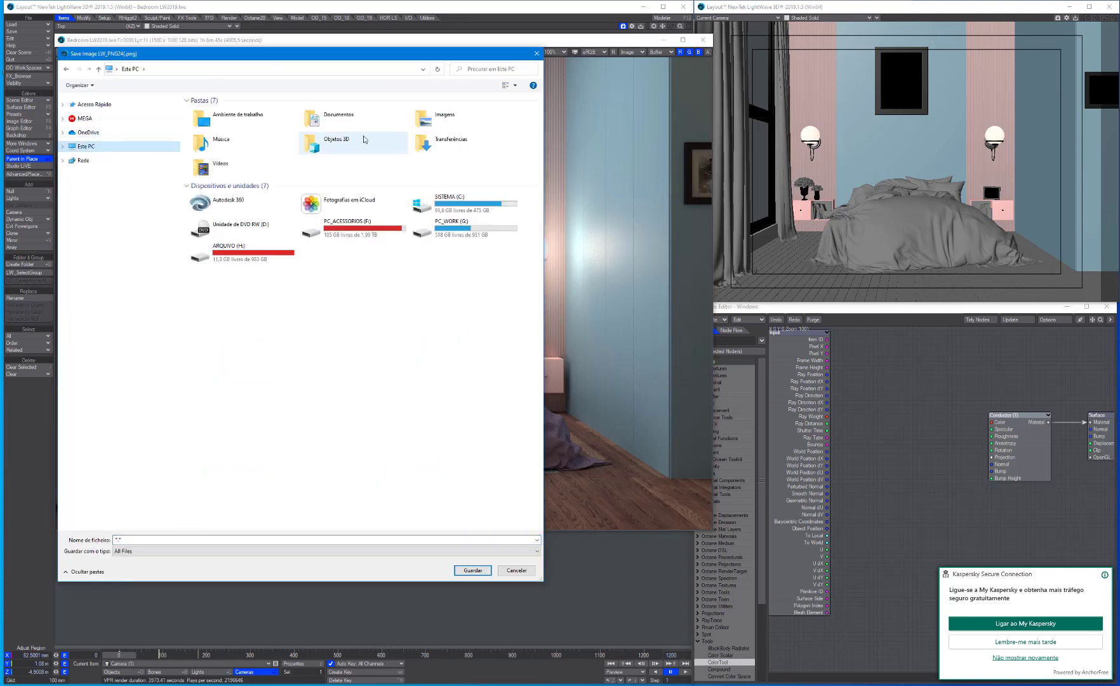
double_click(429, 143)
double_click(213, 124)
double_click(430, 155)
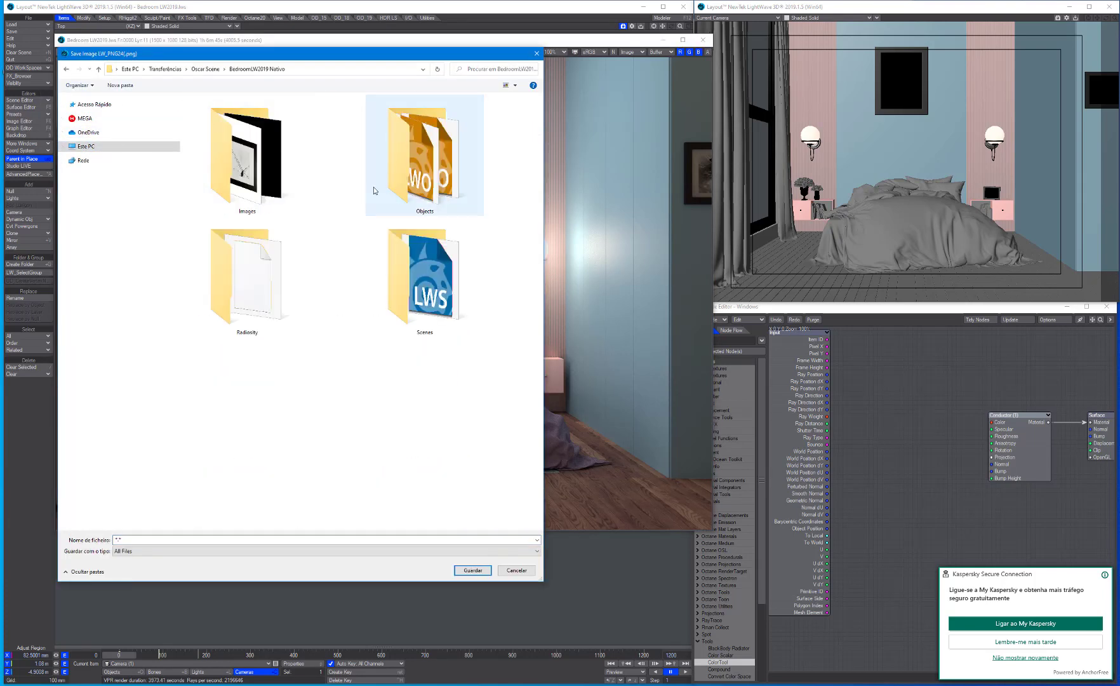
left_click(121, 85)
type("Render")
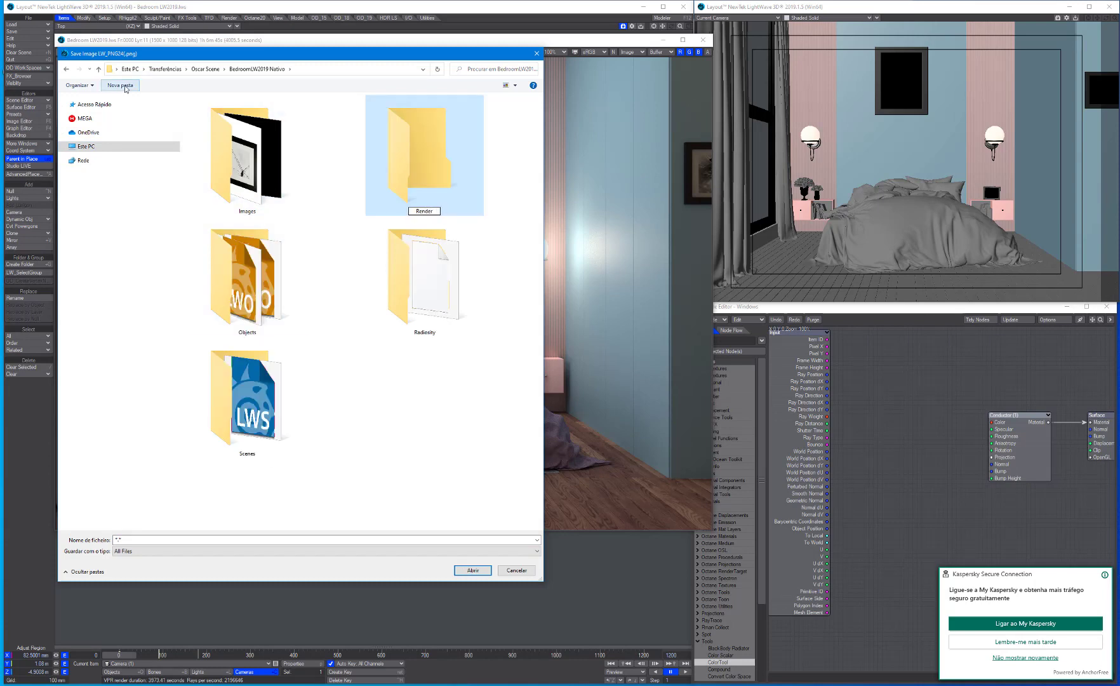
key("Return")
Step: Save the rendered image as Frame in the new Render folder
double_click(427, 304)
type("Fi")
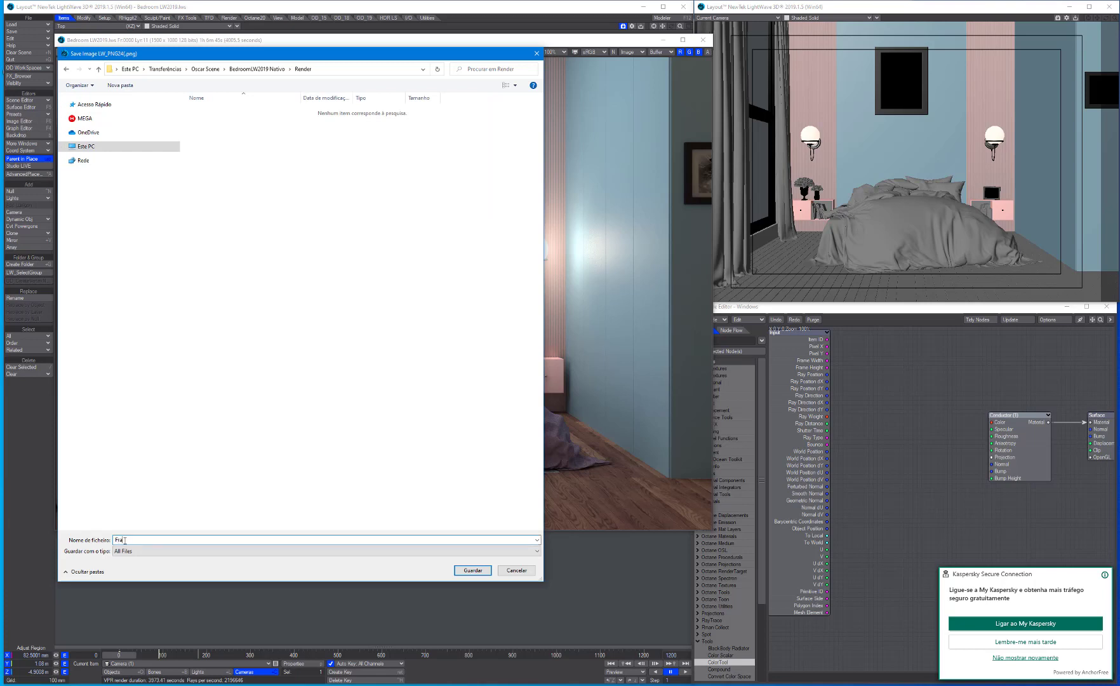
key("Return")
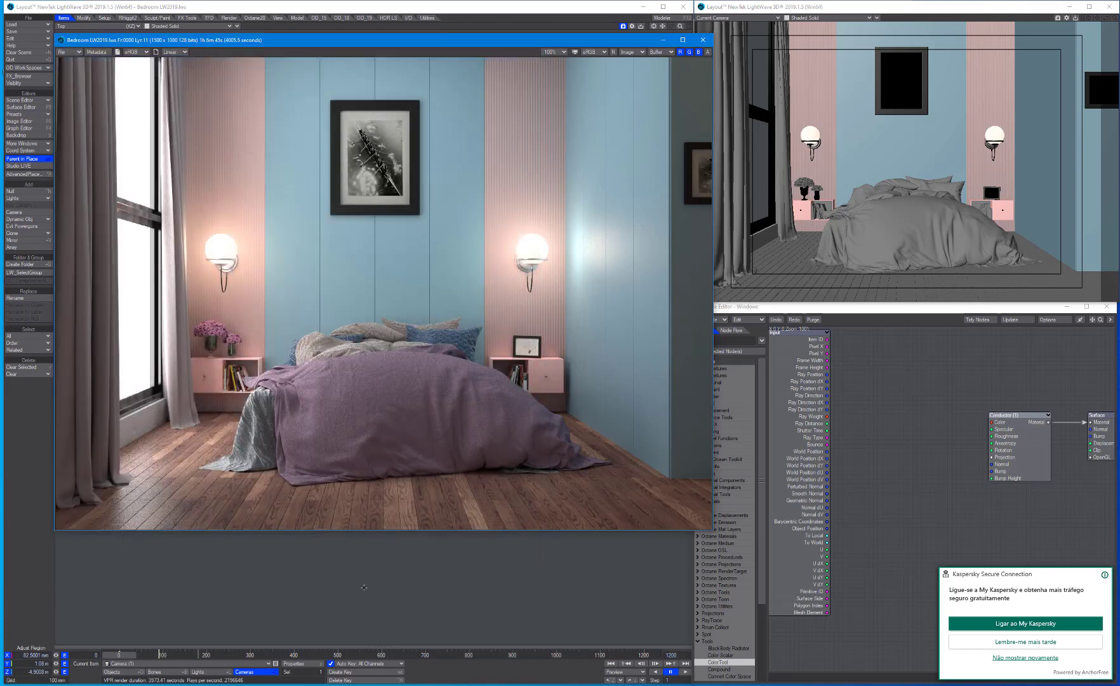
Step: Switch to Photoshop and open Frame.png from the BedroomLW2019 Nativo scene's Render folder
left_click(336, 551)
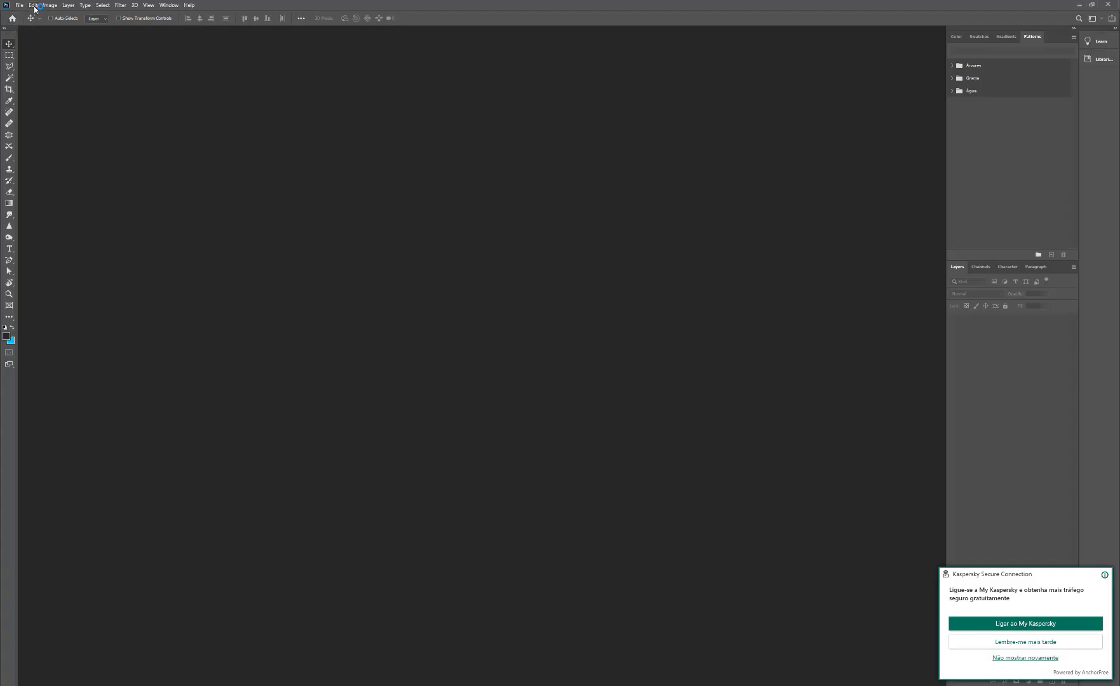
left_click(19, 6)
left_click(25, 22)
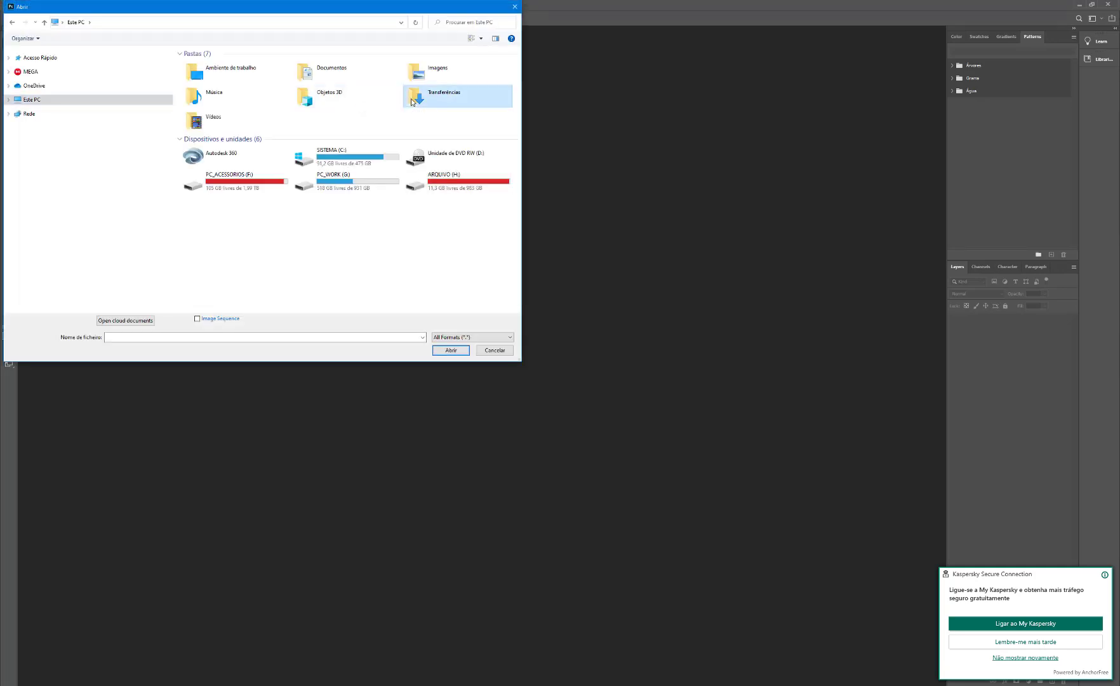
double_click(444, 94)
double_click(205, 76)
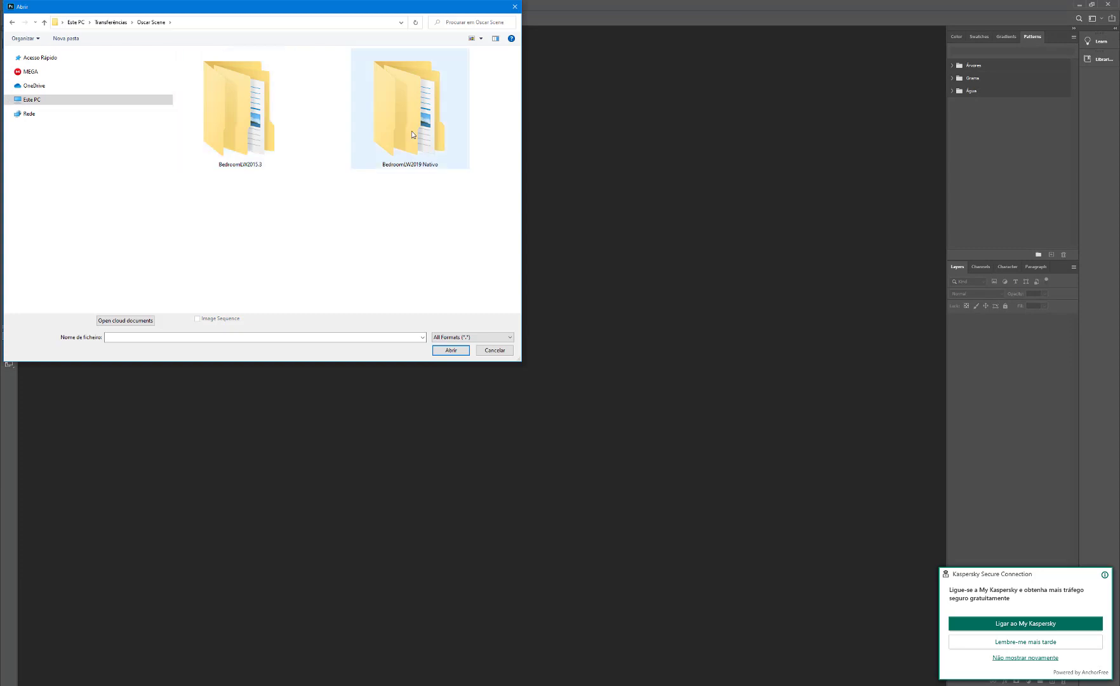
double_click(411, 130)
double_click(400, 229)
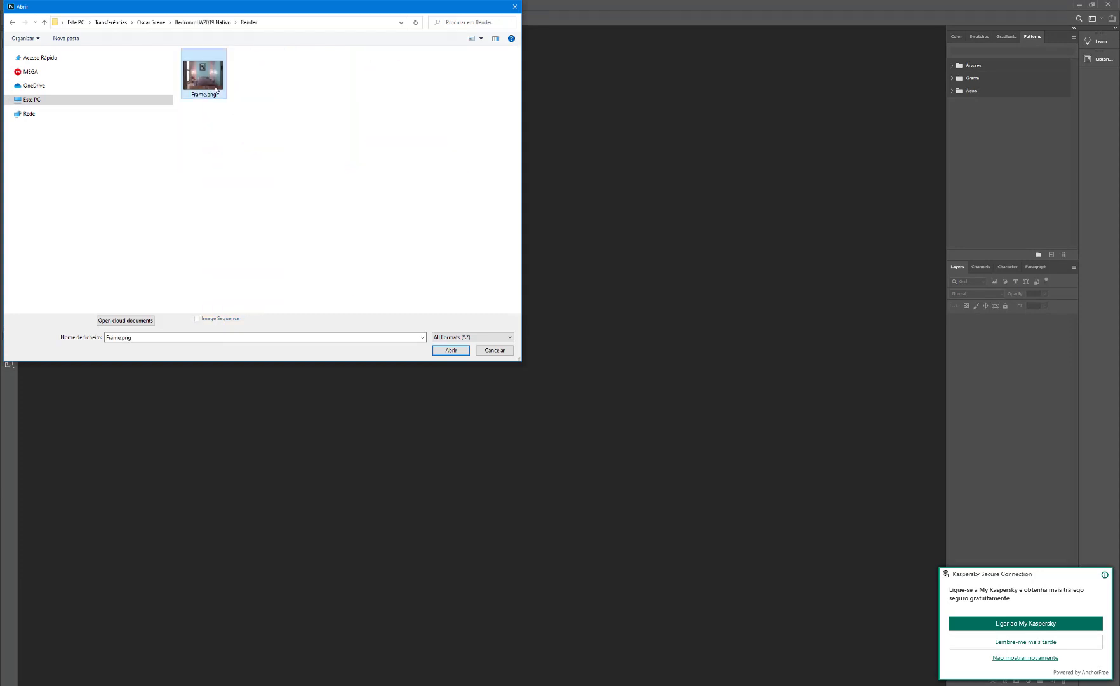
double_click(203, 75)
Step: Start the Camera Raw Filter on the render and set its Luminance noise reduction to about 23
left_click(120, 5)
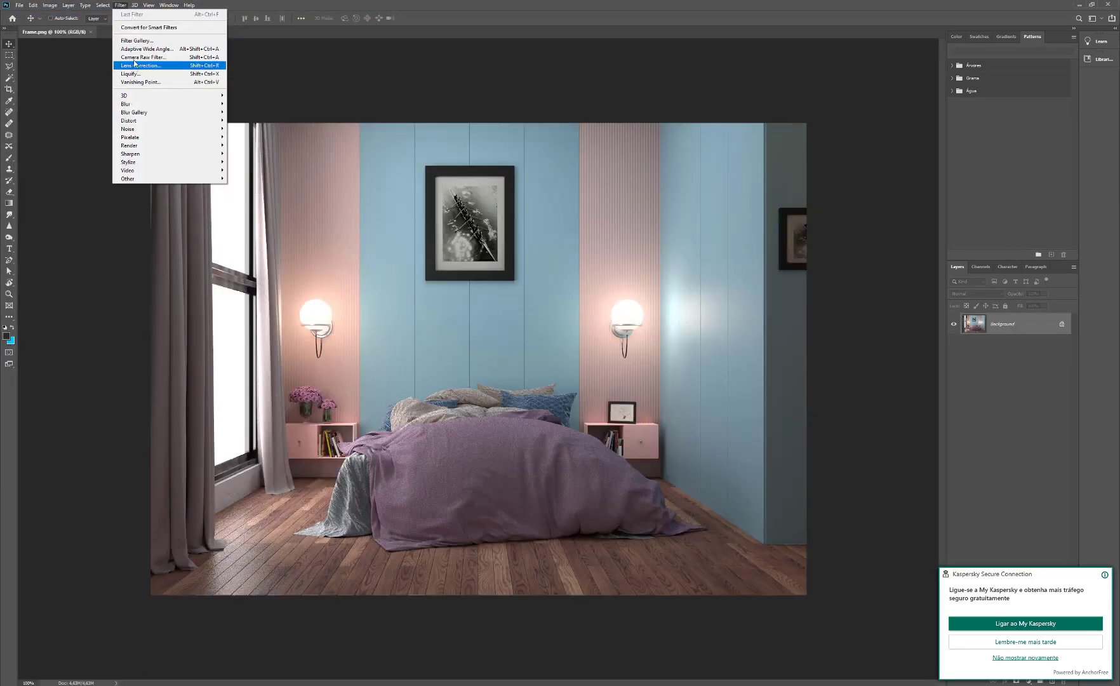
left_click(135, 60)
left_click(921, 121)
left_click_drag(903, 228, 936, 228)
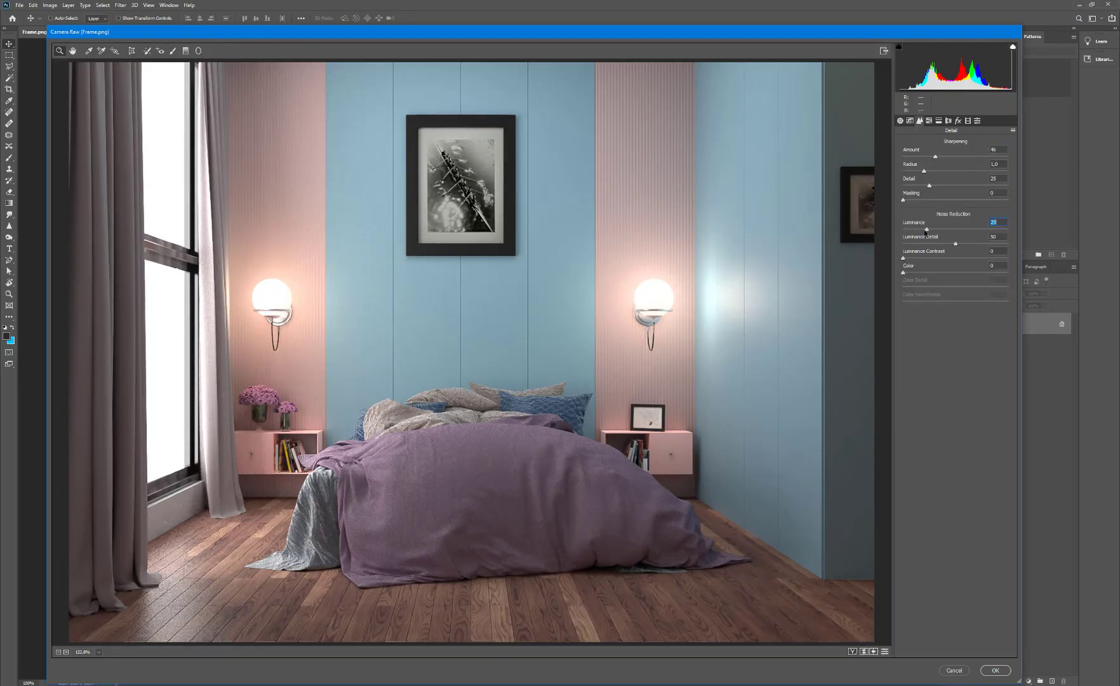
left_click_drag(924, 228, 889, 234)
left_click(927, 229)
Step: Set Exposure to +0.90, Highlights to -83, Shadows to +19 and Blacks to -64, raise Contrast and Vibrance slightly, and apply the Camera Raw Filter
left_click(901, 120)
left_click_drag(957, 239, 919, 306)
left_click_drag(956, 371, 966, 373)
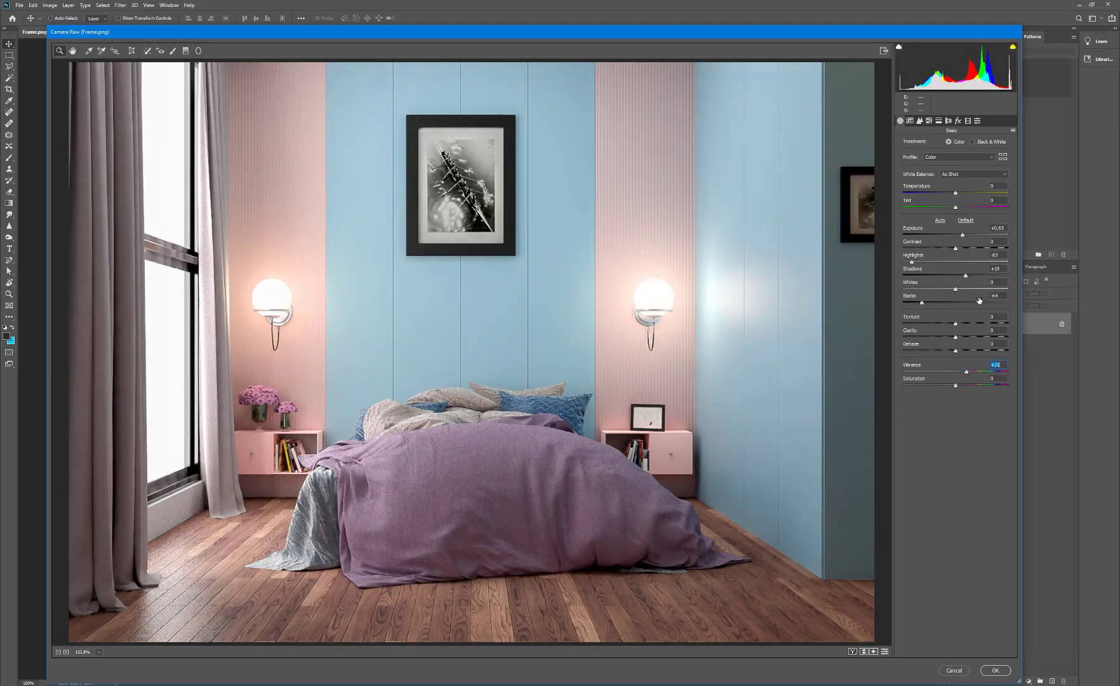
left_click_drag(963, 237, 968, 240)
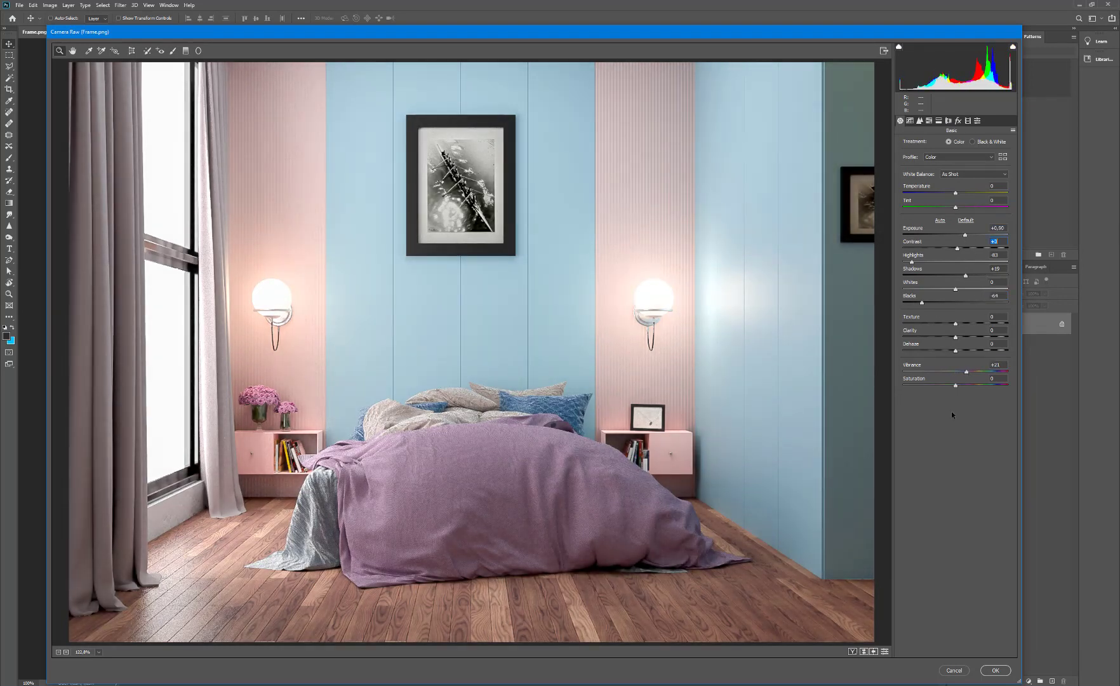
key("Return")
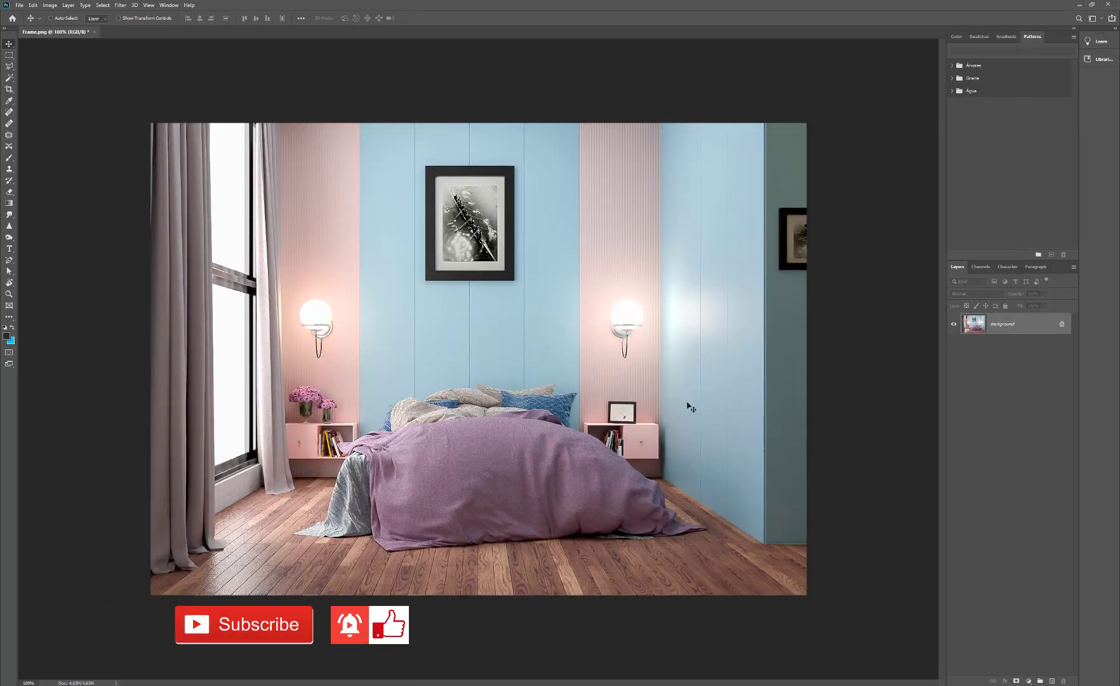
Step: View the corrected render in full screen on a black background
key("f")
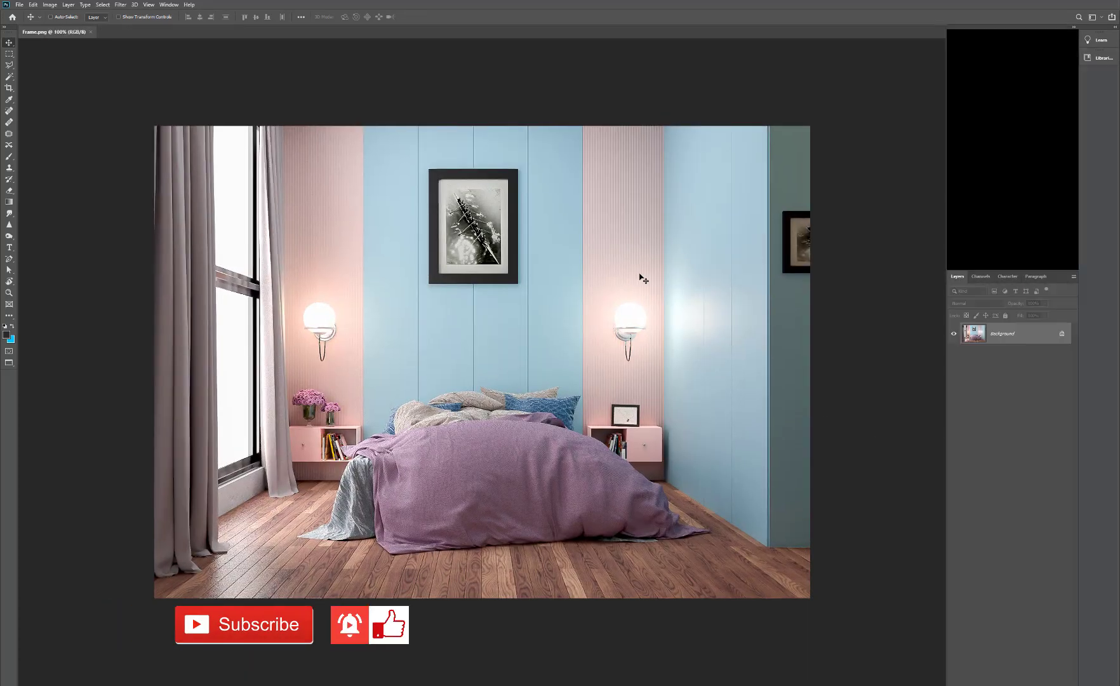
key("f")
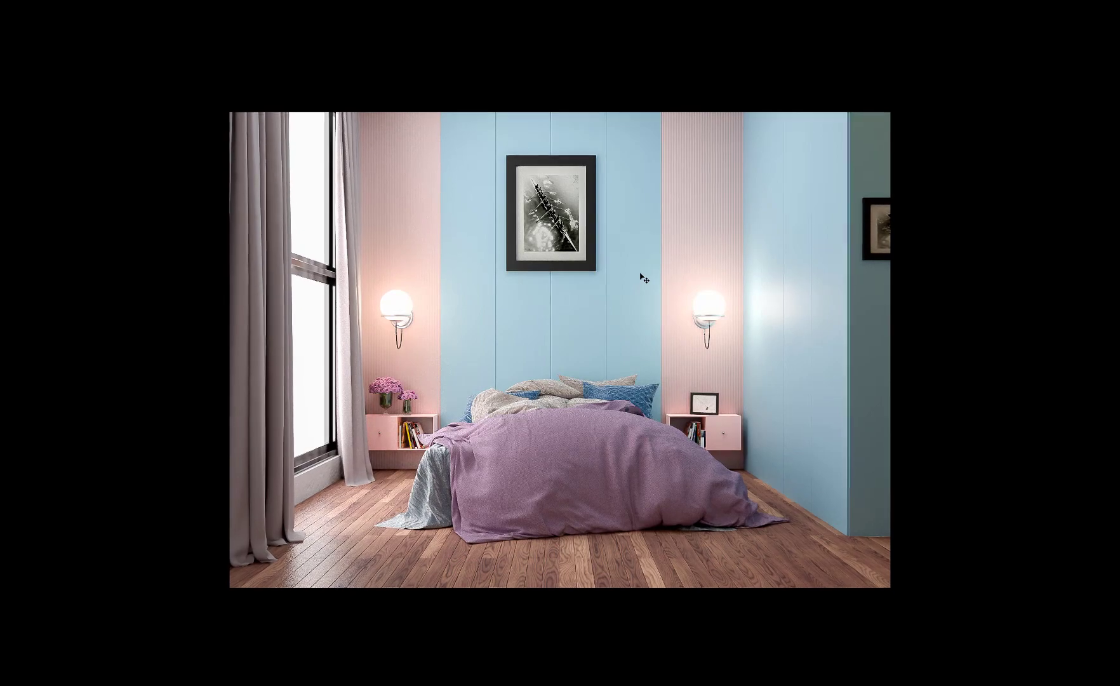